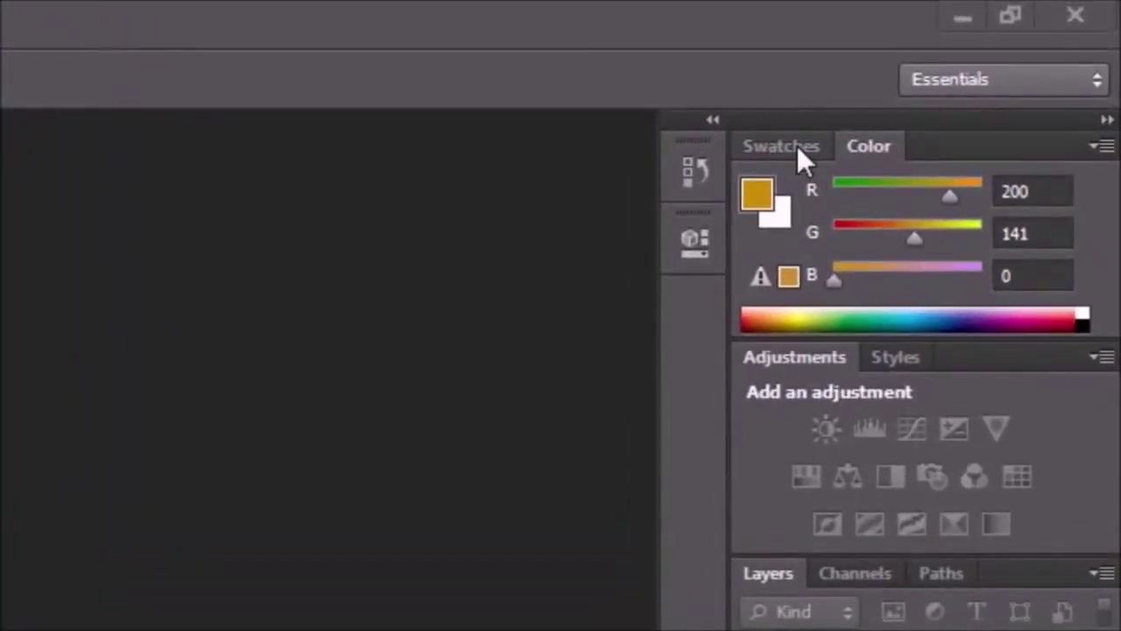
- Switch back and forth between the Swatches and Color panels several times
click(797, 145)
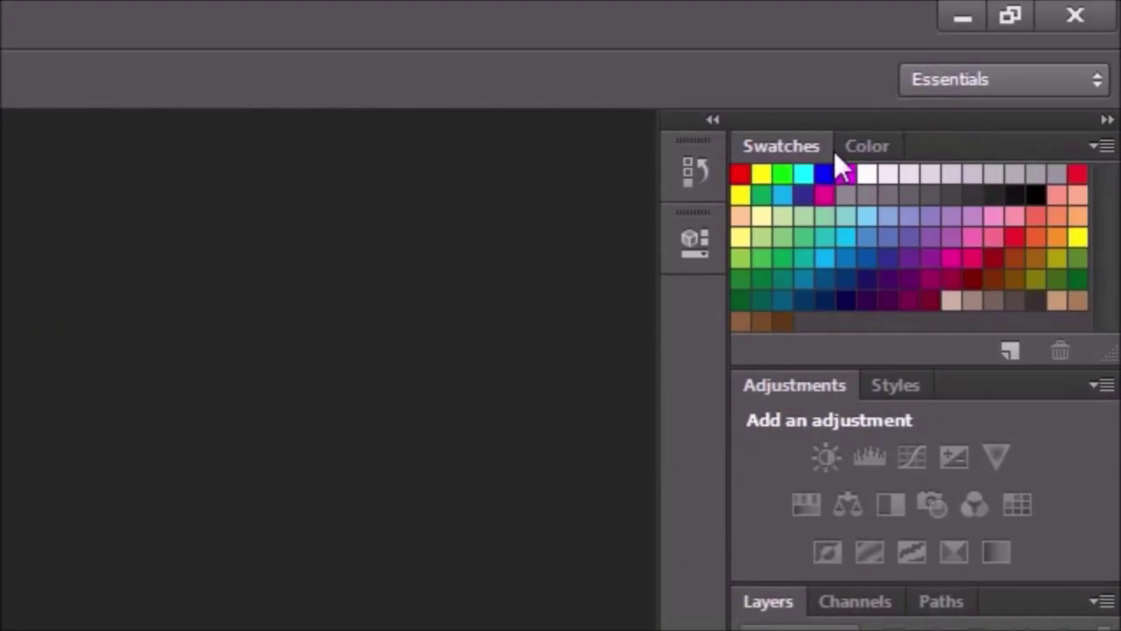
click(854, 150)
click(796, 144)
click(854, 147)
click(817, 149)
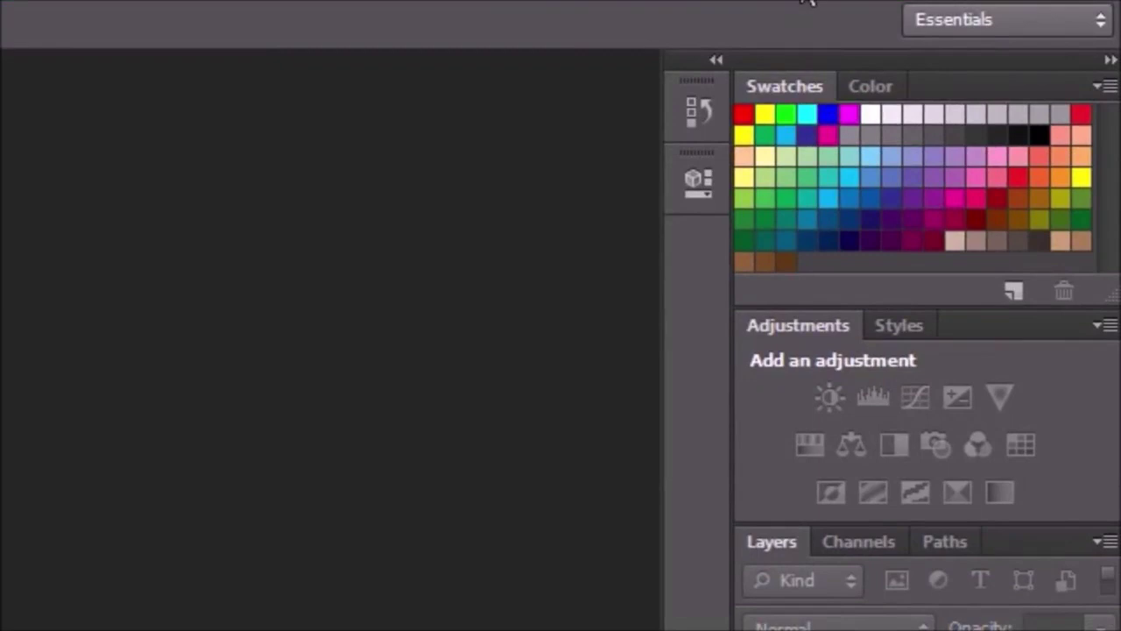
- Bring up the Color sliders, then show the Styles presets and pick the third preset
click(867, 88)
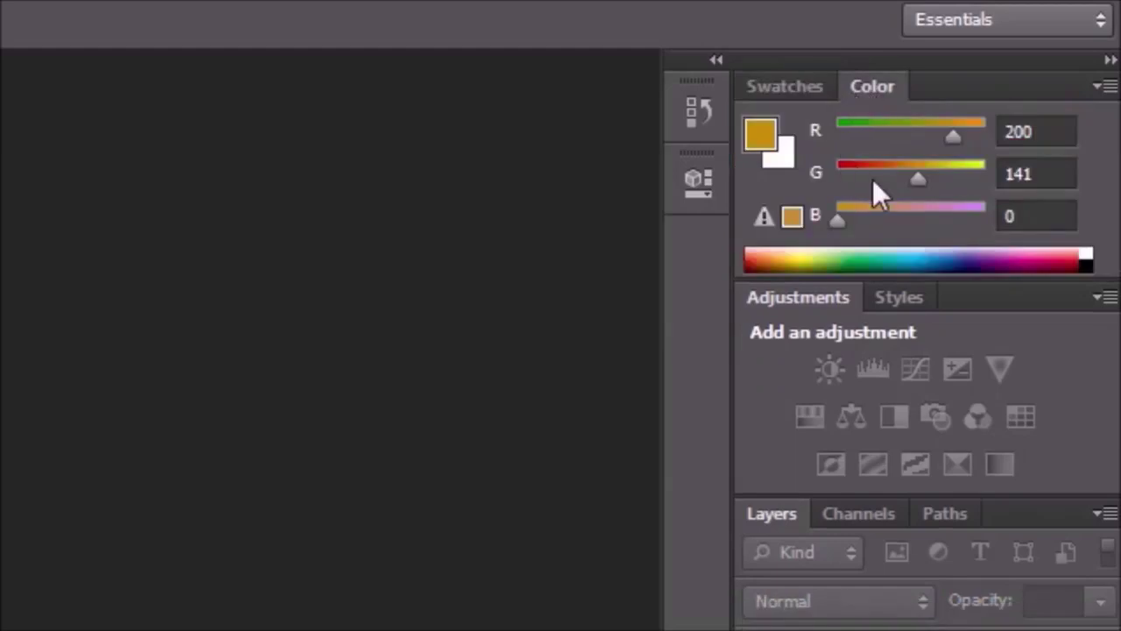
click(876, 295)
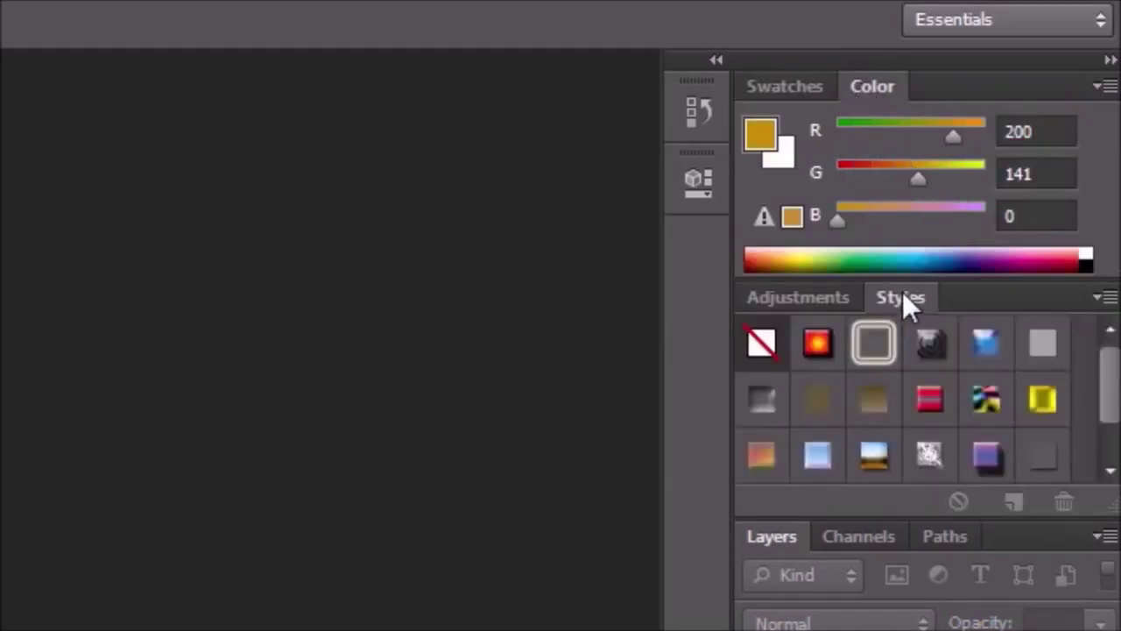
click(886, 340)
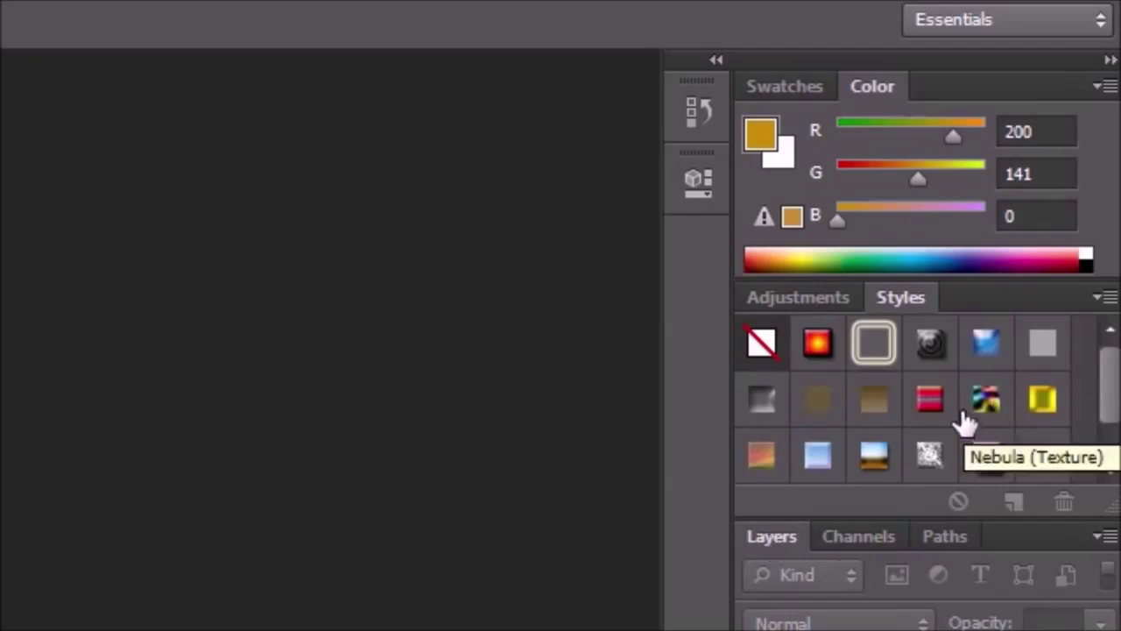
click(786, 90)
click(862, 87)
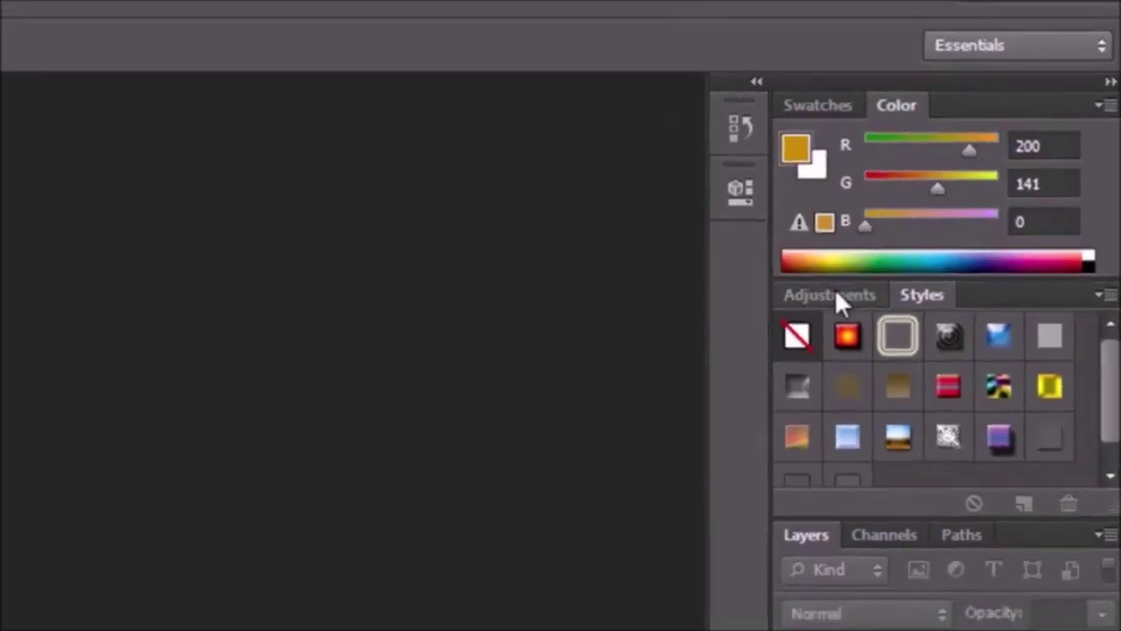
click(841, 297)
click(886, 299)
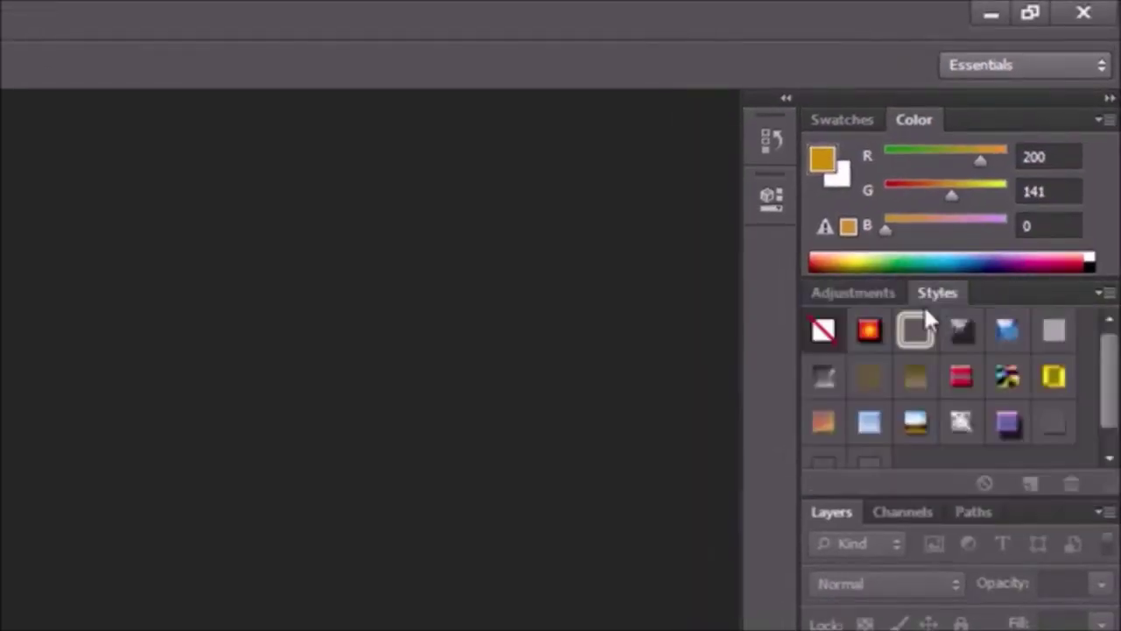
click(902, 513)
click(970, 513)
click(832, 515)
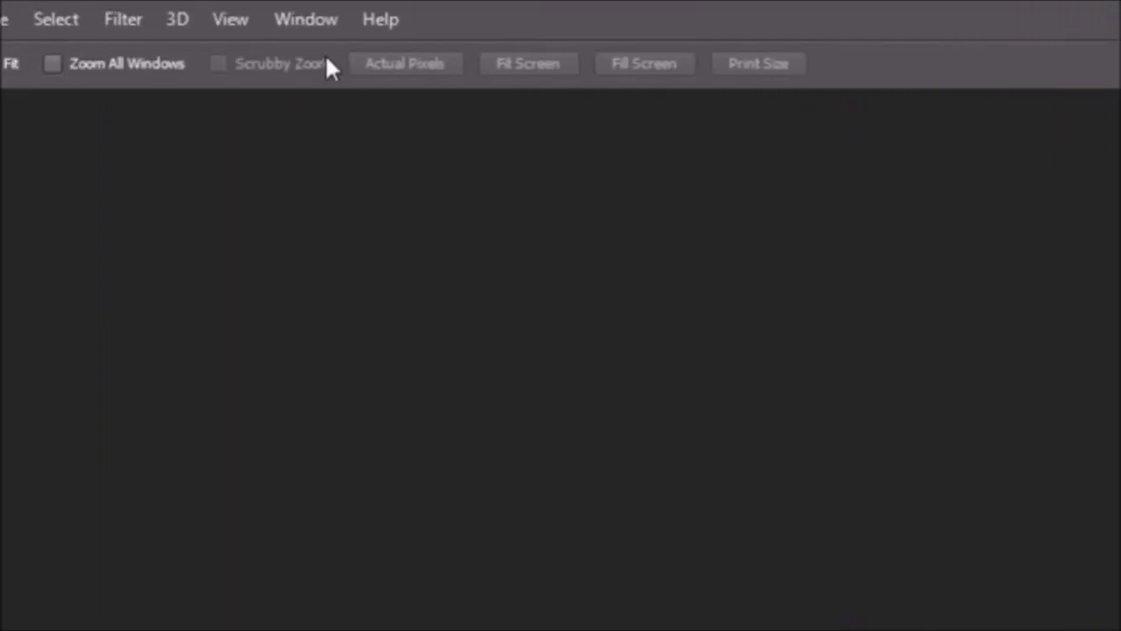
click(318, 27)
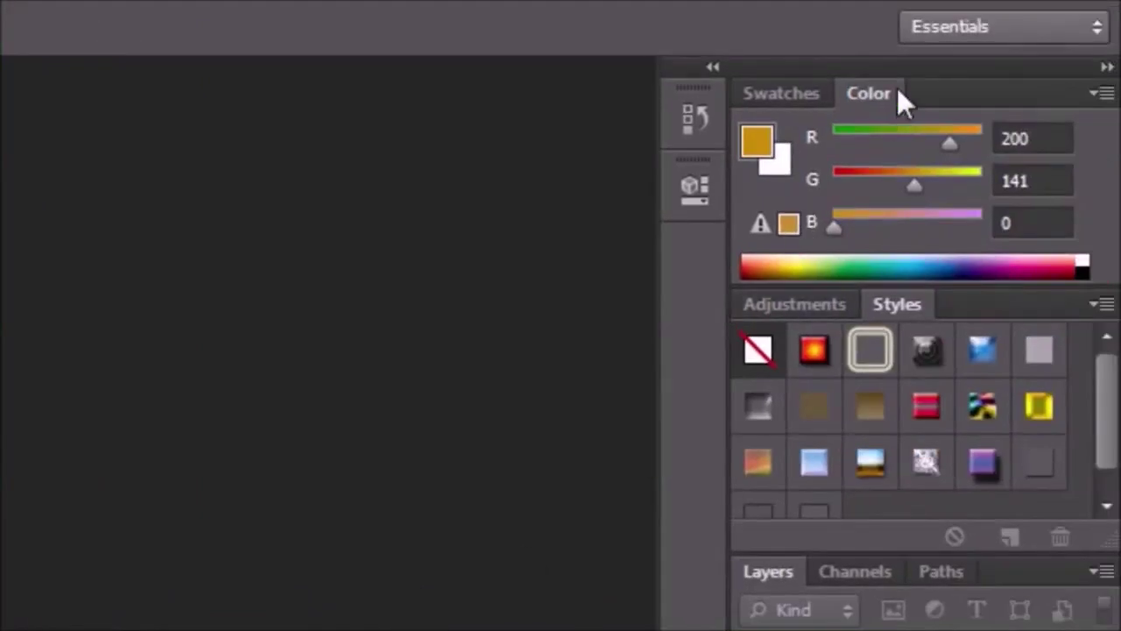
- Collapse and re-expand the Swatches, Adjustments/Styles and Layers panel groups
click(807, 95)
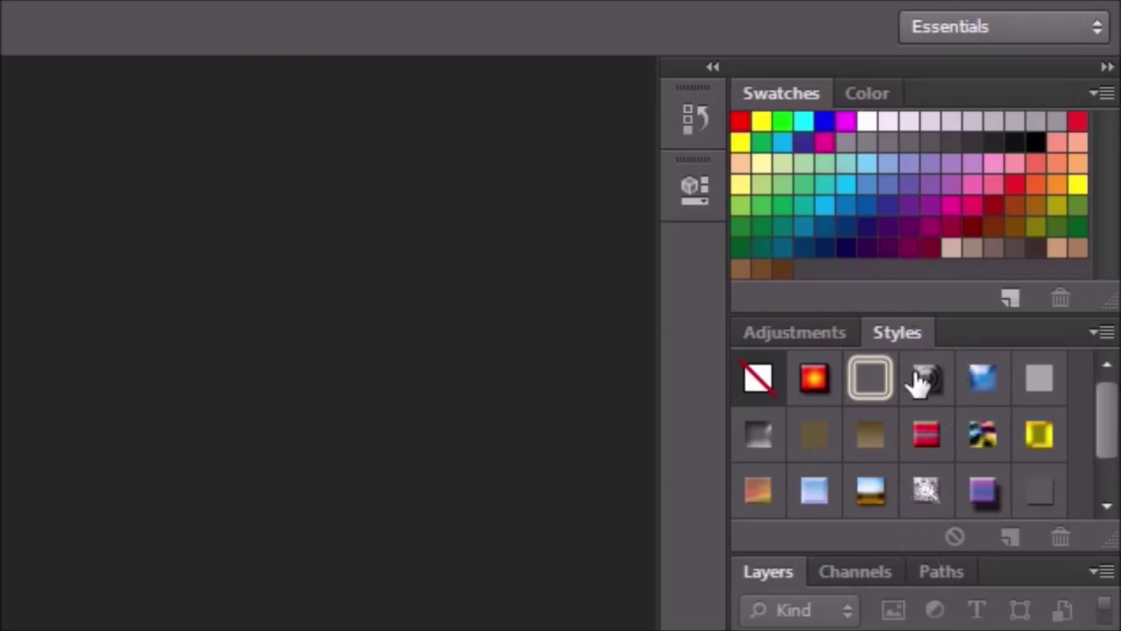
click(797, 93)
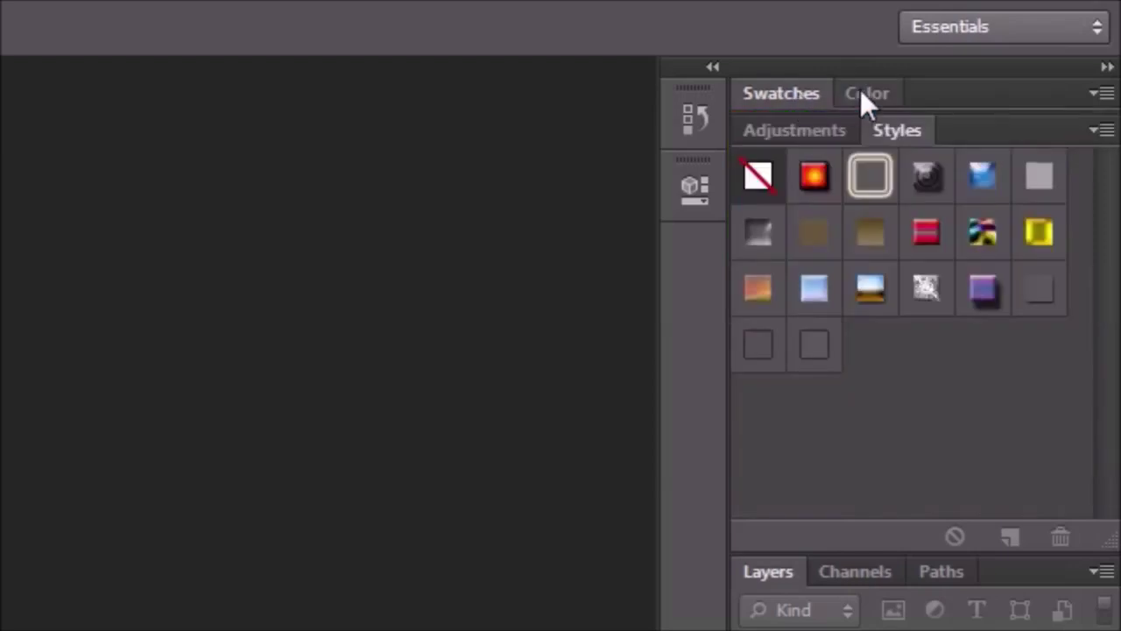
click(792, 131)
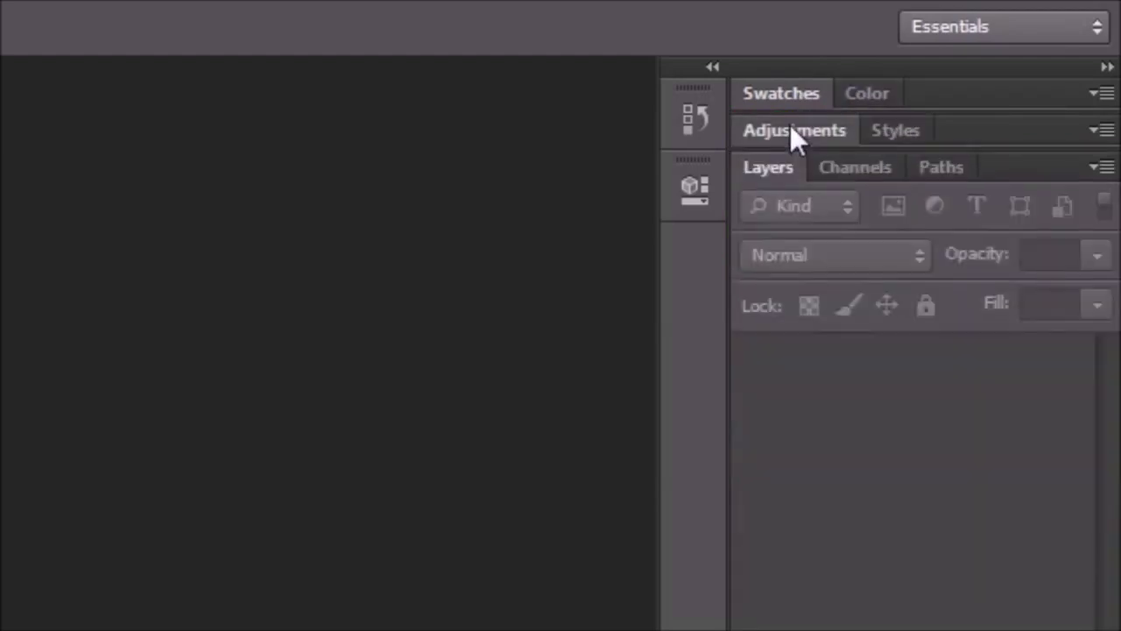
click(767, 169)
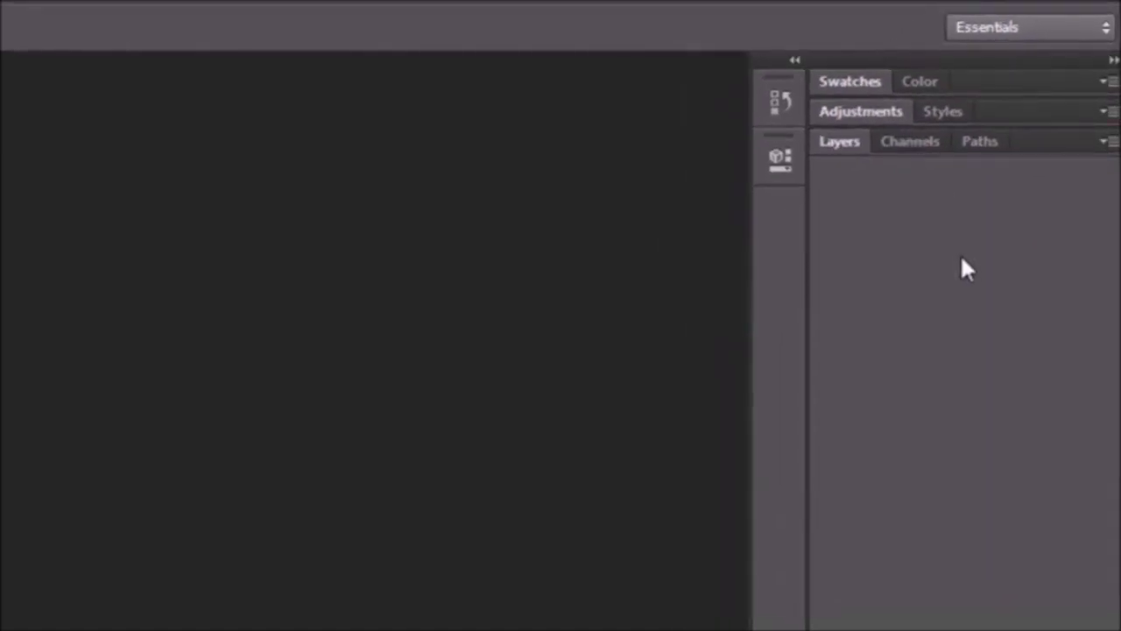
click(847, 81)
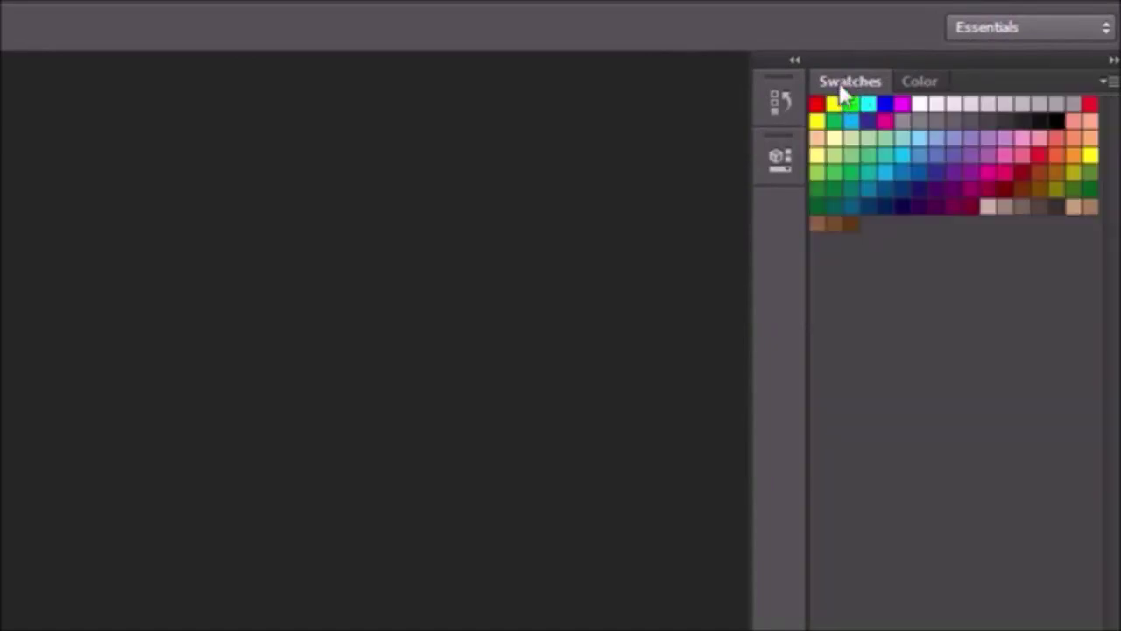
click(839, 82)
click(832, 143)
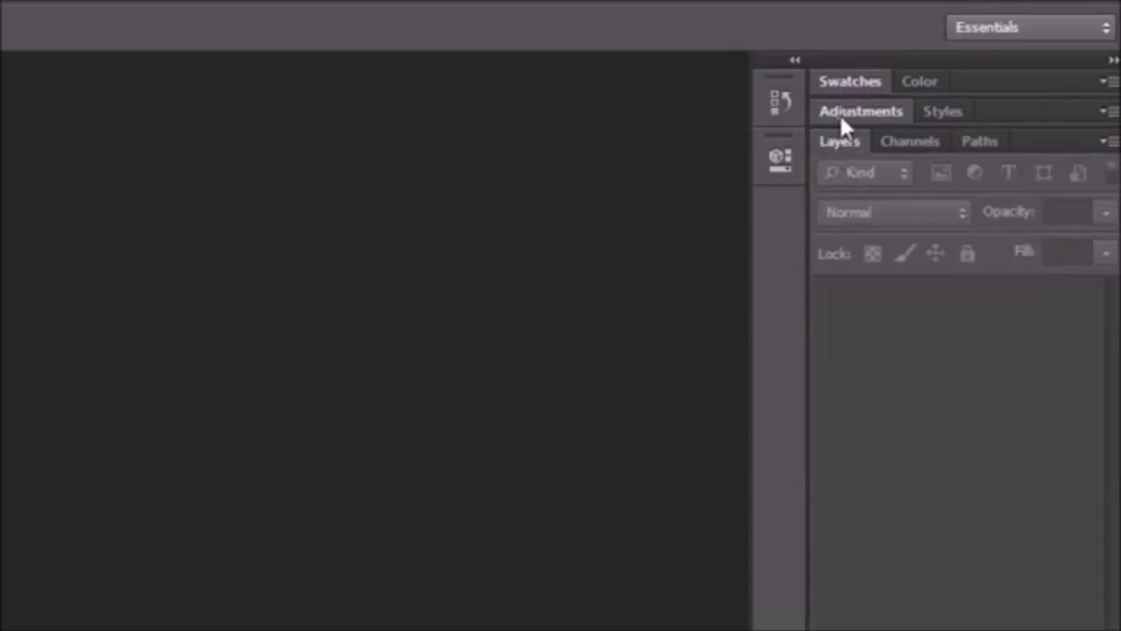
click(839, 112)
click(840, 81)
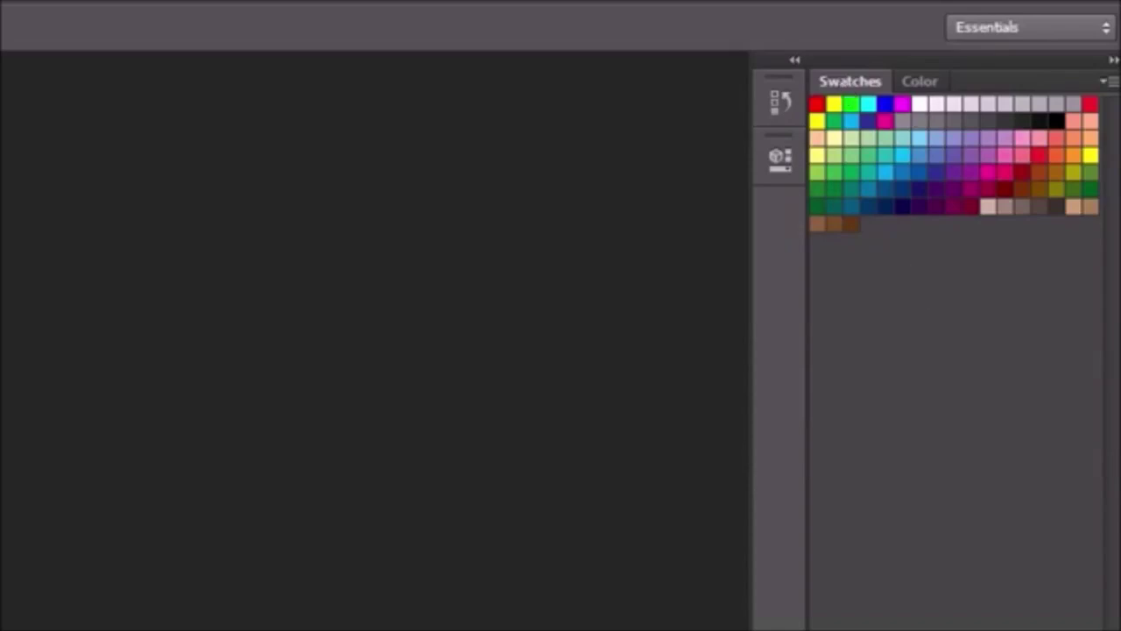
- Shrink the Swatches panel to reveal Adjustments and Layers, leaving Swatches in front
drag(951, 627, 920, 429)
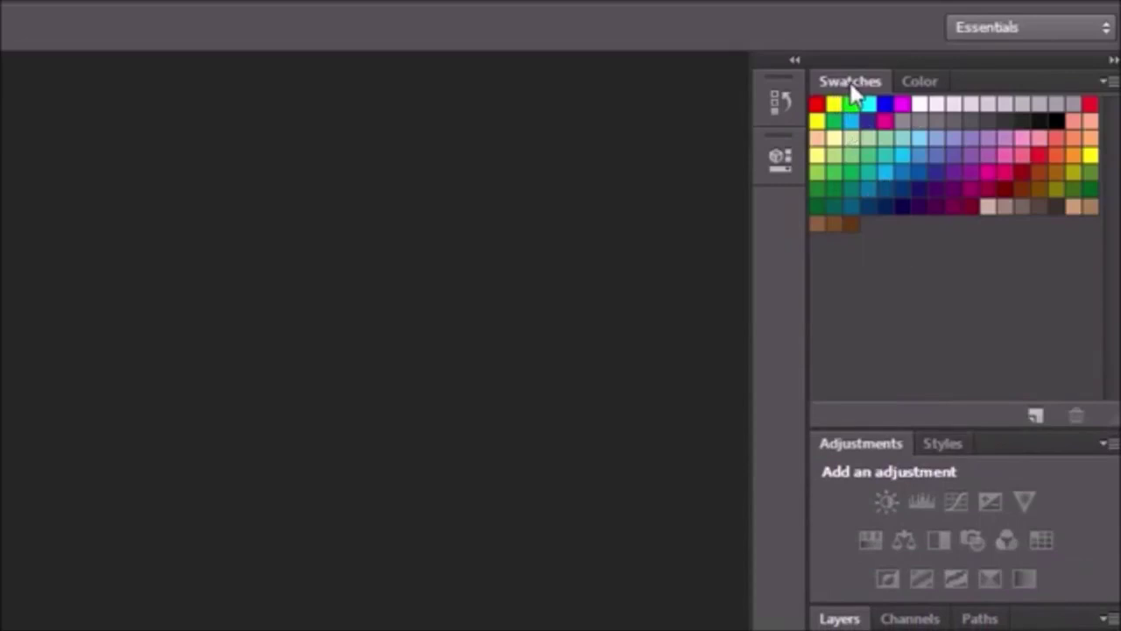
click(919, 80)
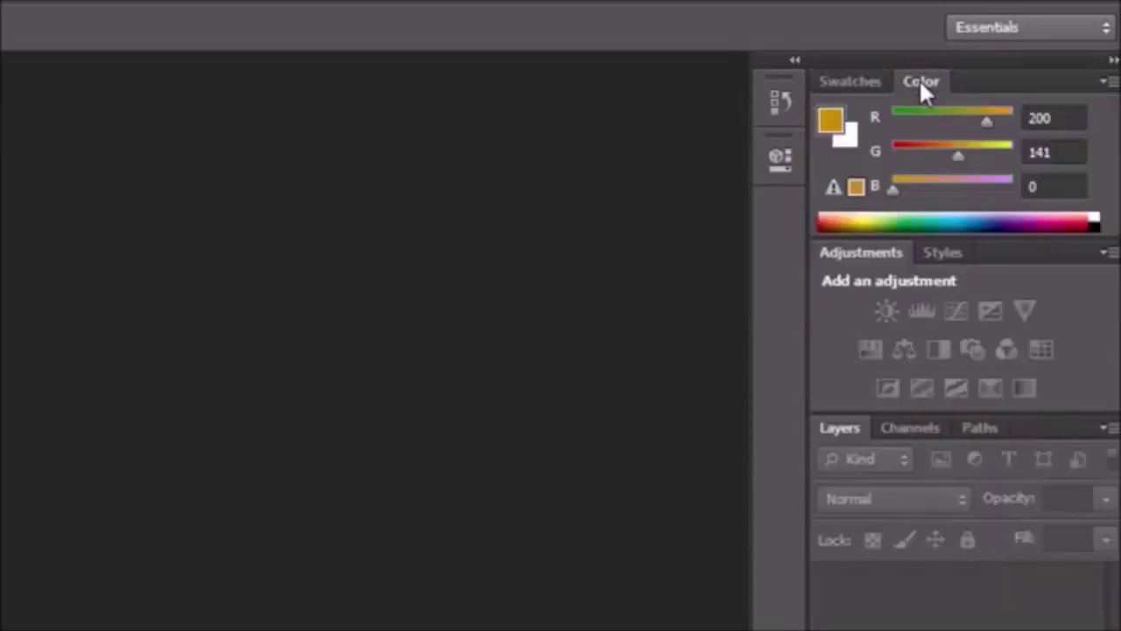
click(883, 81)
click(900, 79)
click(878, 78)
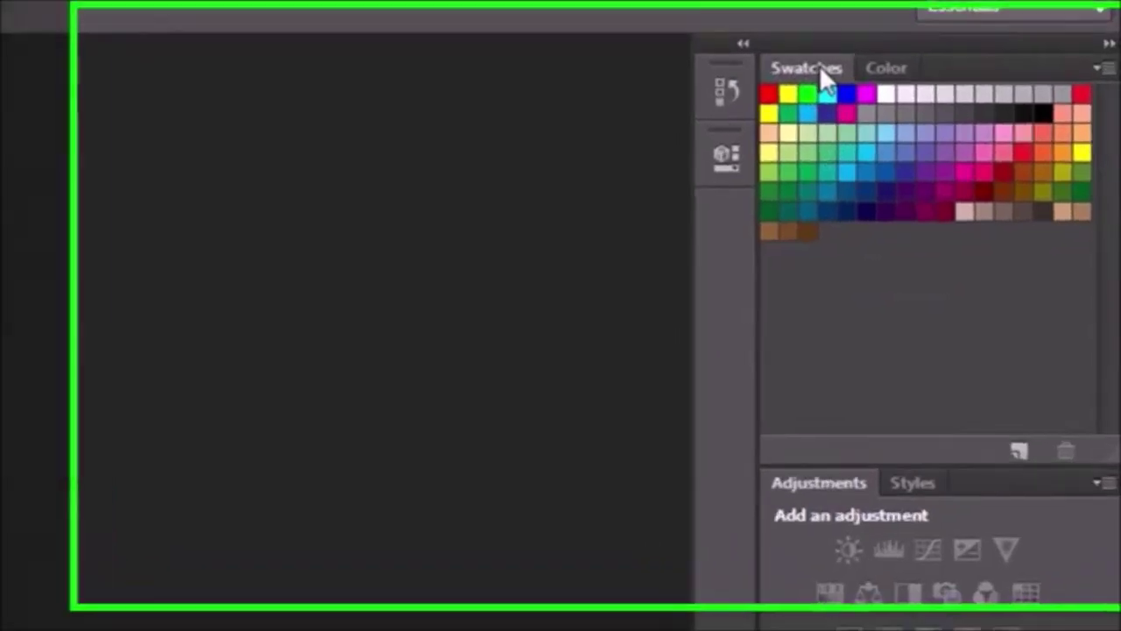
- Toggle between the Swatches and Color tabs, ending on the Color sliders
click(919, 83)
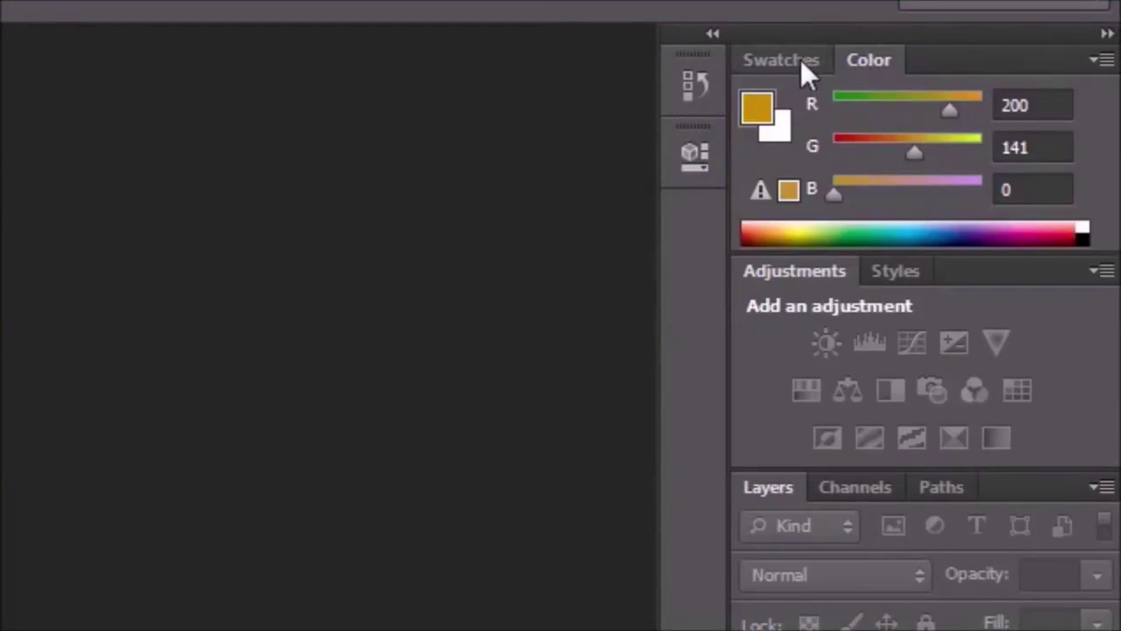
click(796, 60)
click(862, 61)
click(804, 60)
click(860, 60)
- Pull the Color panel out and group it with Adjustments and Styles, keeping Color in front
drag(865, 60, 793, 245)
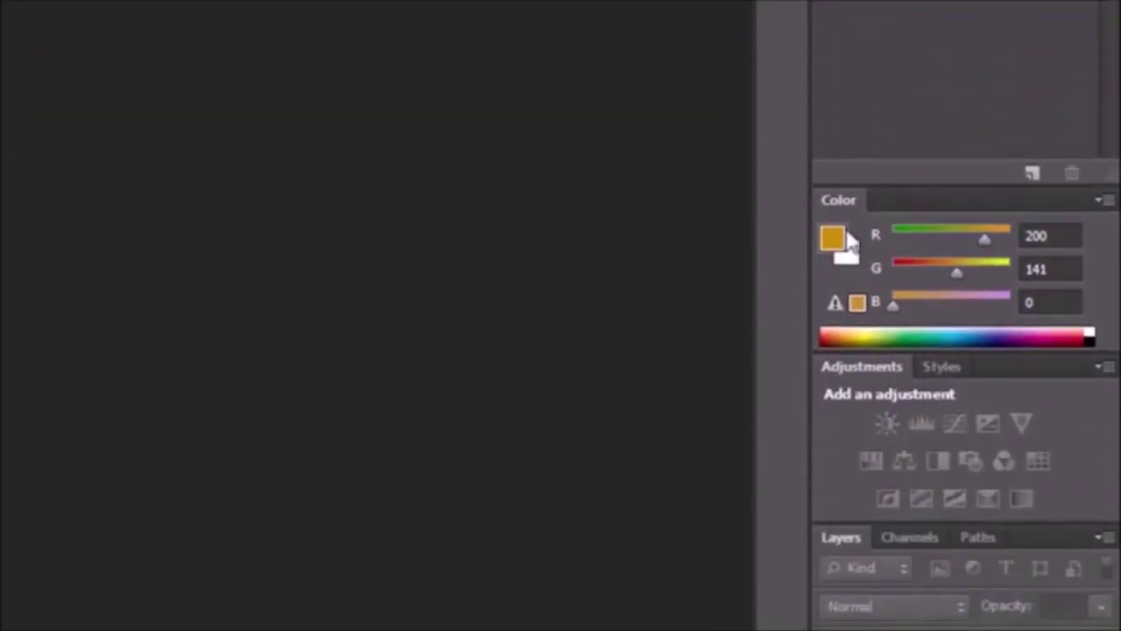
drag(835, 200, 832, 215)
drag(879, 333, 892, 386)
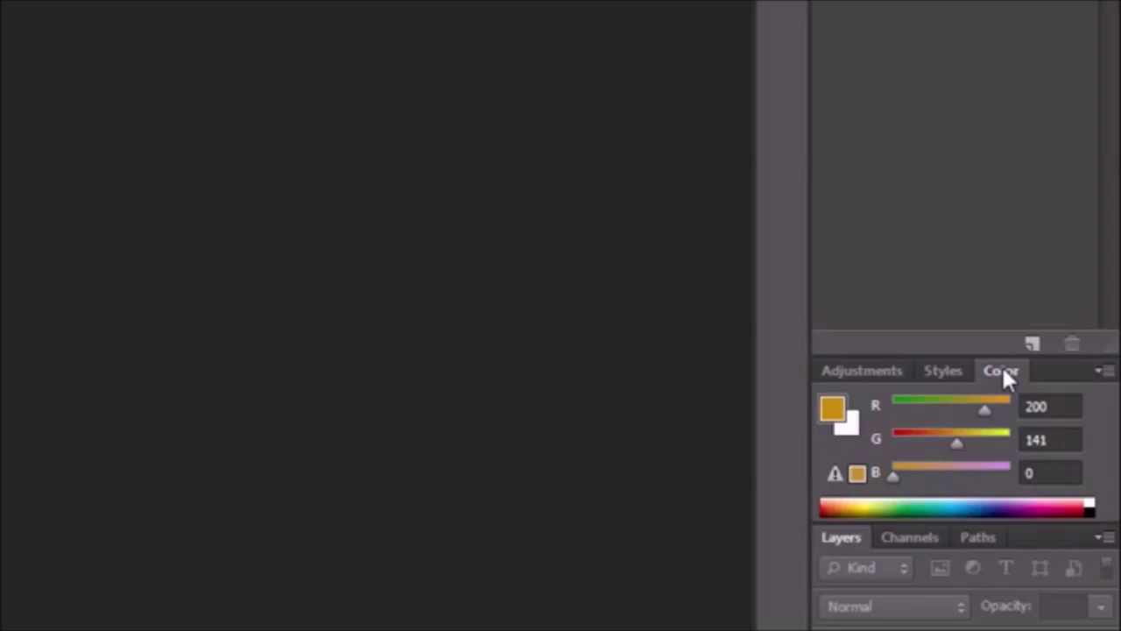
click(942, 375)
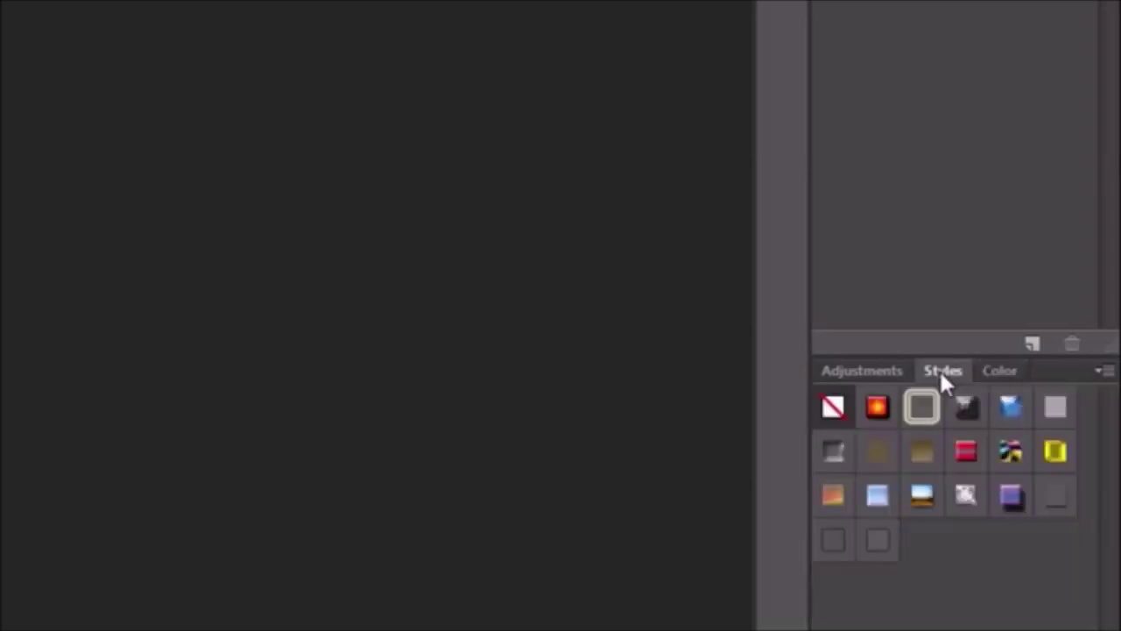
click(990, 373)
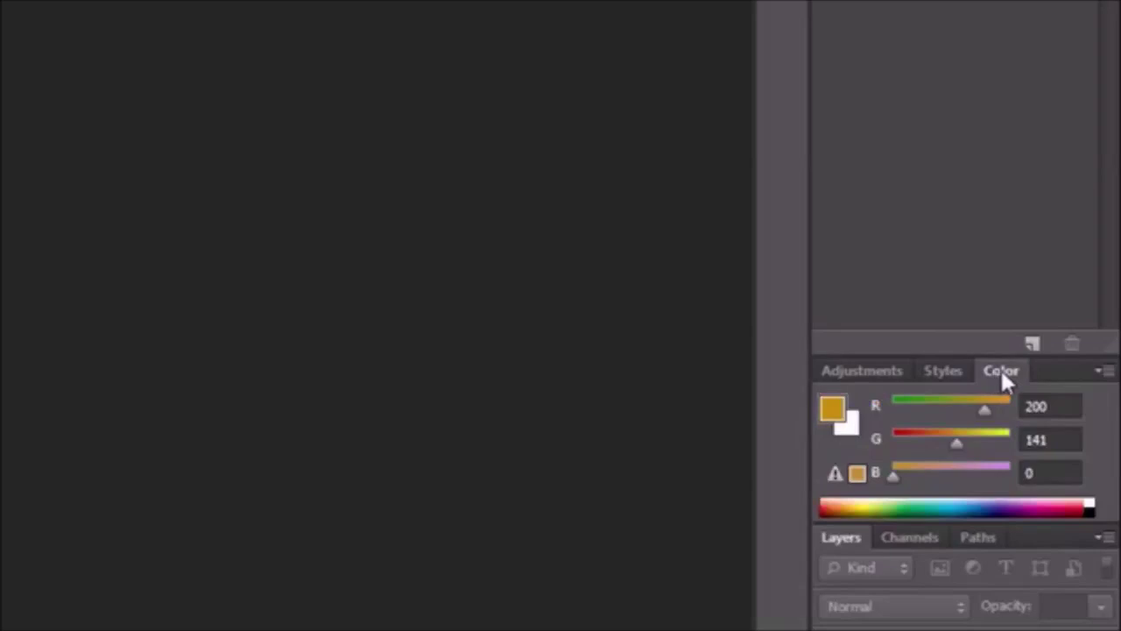
- Float the Color panel as its own window, reposition it, then dock it with Styles
drag(1001, 372, 165, 245)
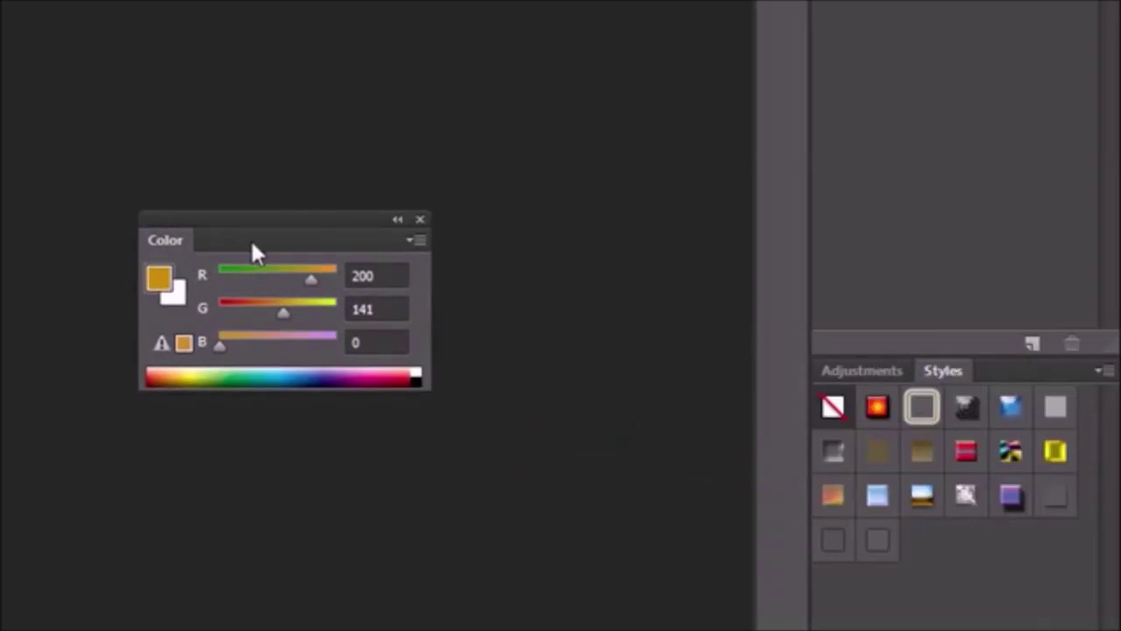
drag(239, 237, 431, 353)
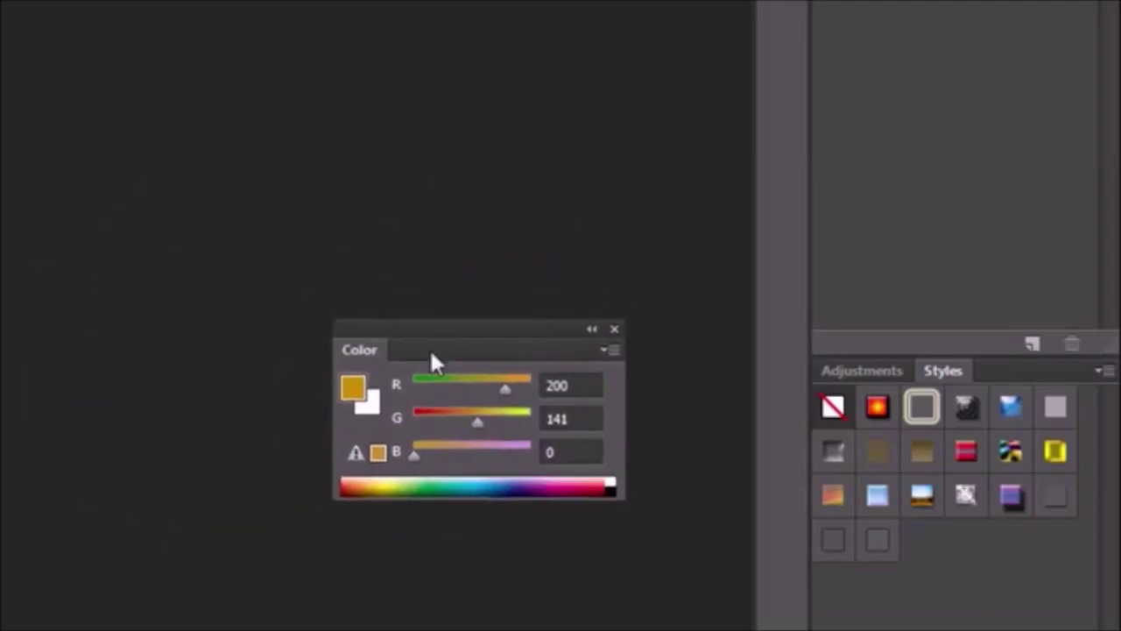
drag(348, 350, 880, 379)
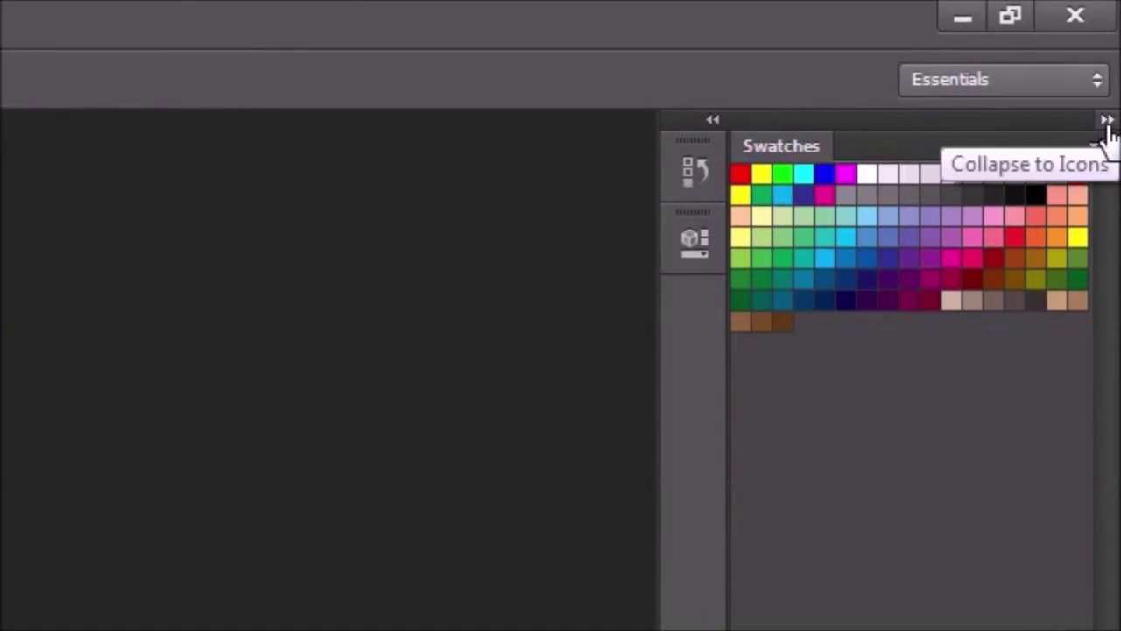
- Collapse the right-side panels to icons, expand both docks again, and bring Styles forward
click(1106, 123)
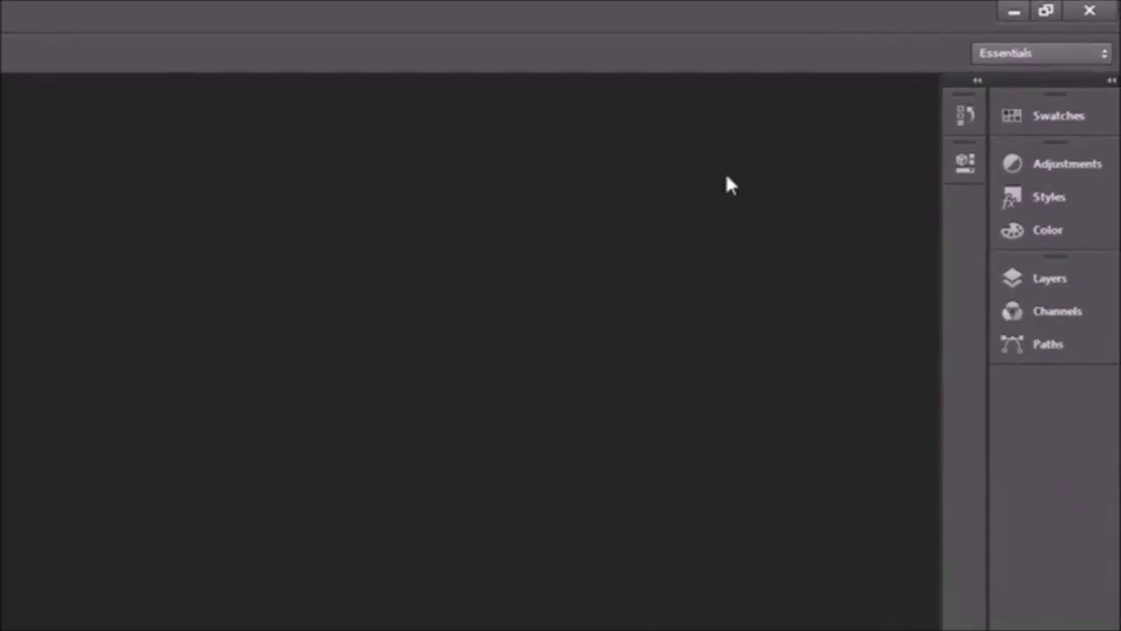
click(978, 84)
click(1110, 82)
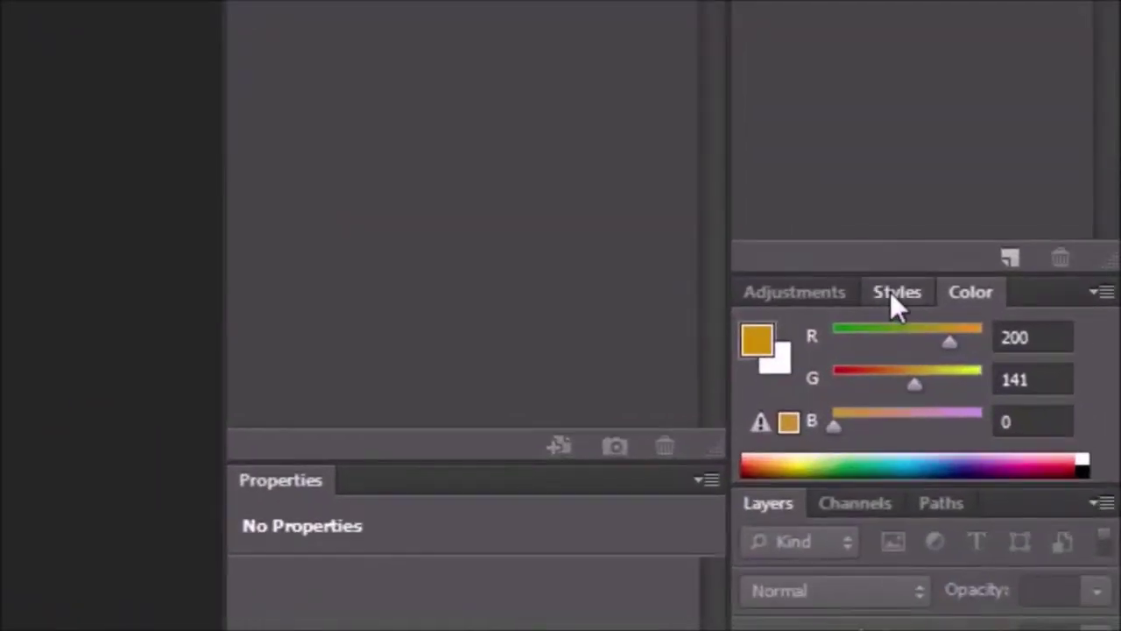
click(907, 335)
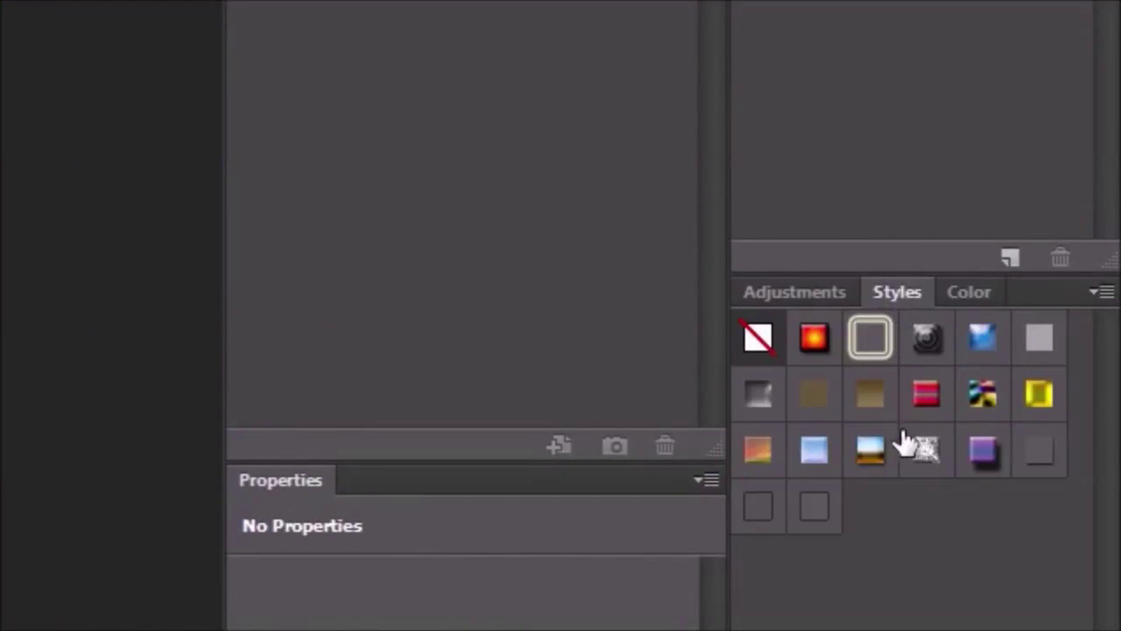
- Bring the Color panel in front of Styles and look through its flyout options
right_click(899, 292)
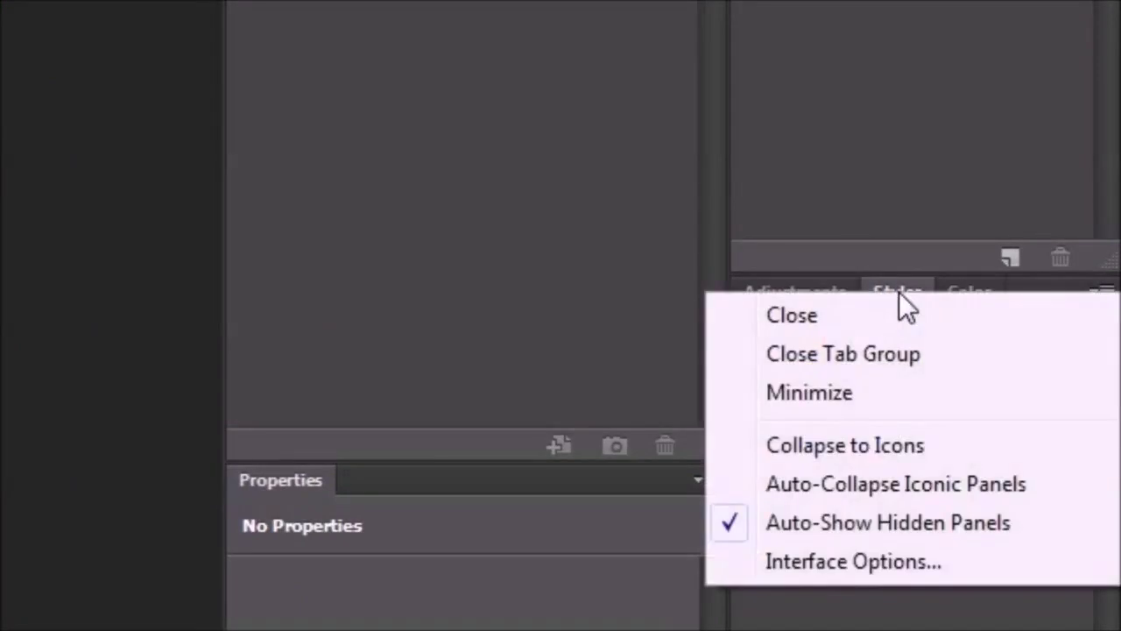
click(888, 620)
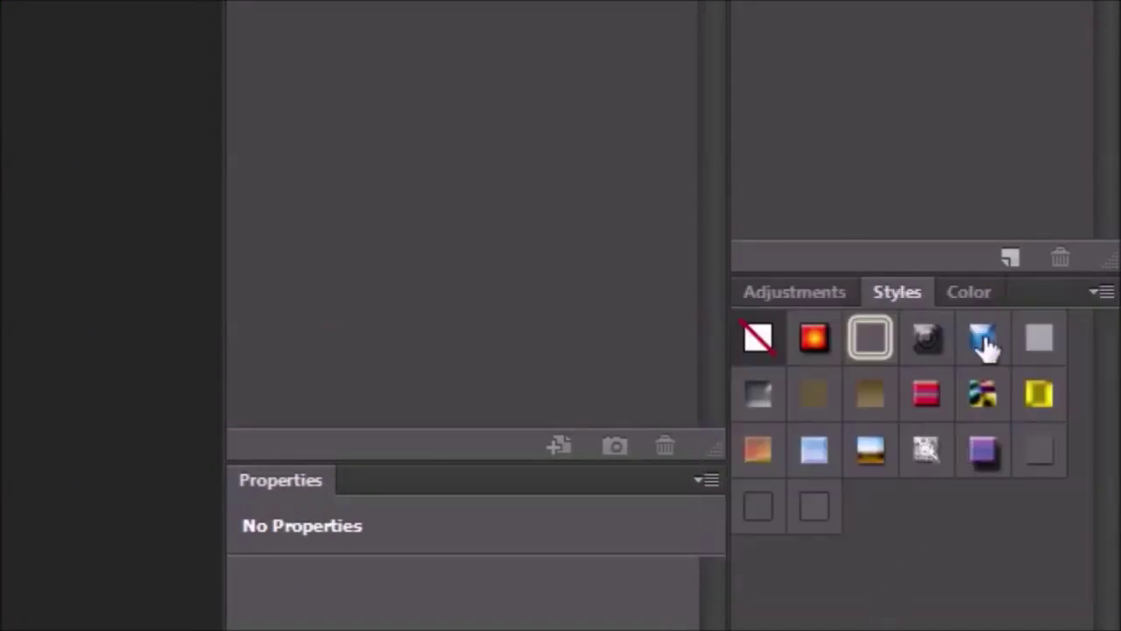
click(974, 294)
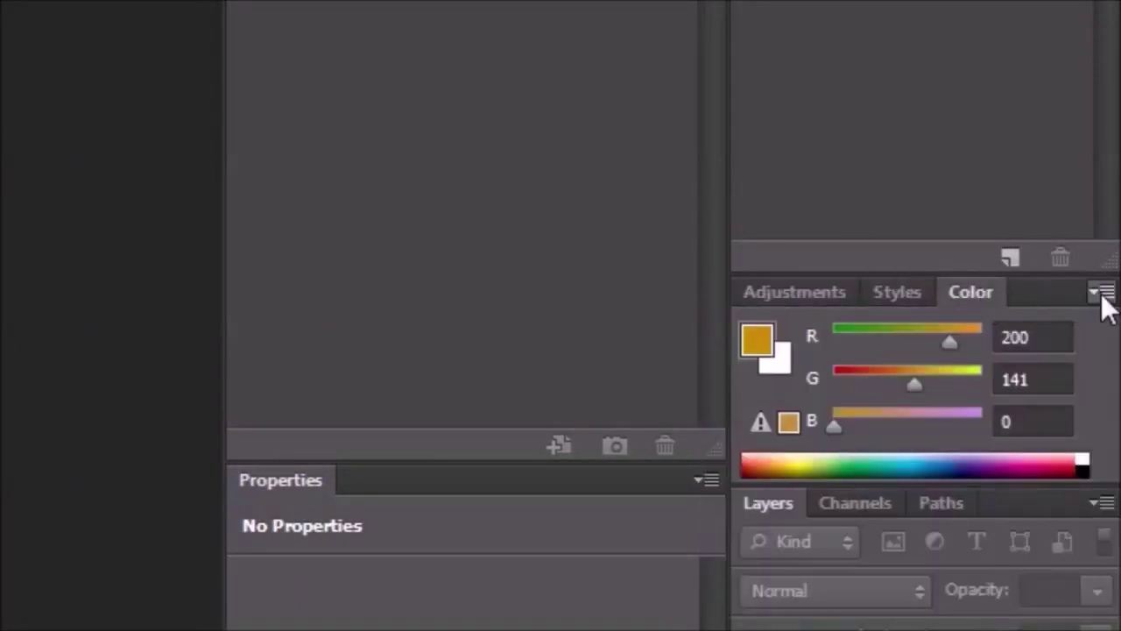
click(1100, 293)
click(1050, 284)
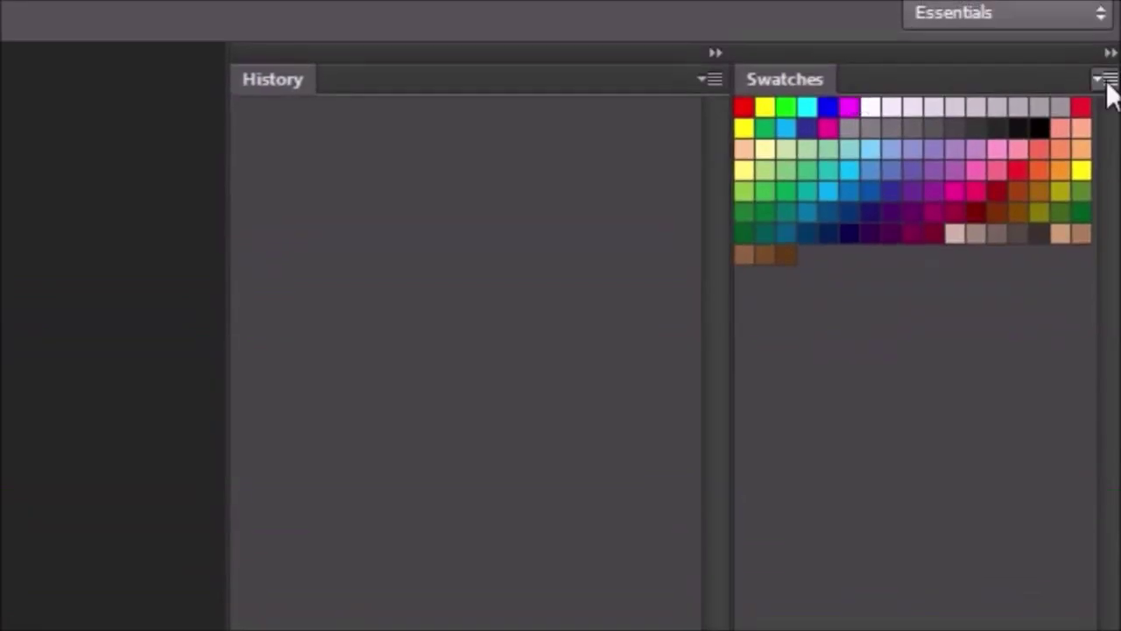
click(1105, 80)
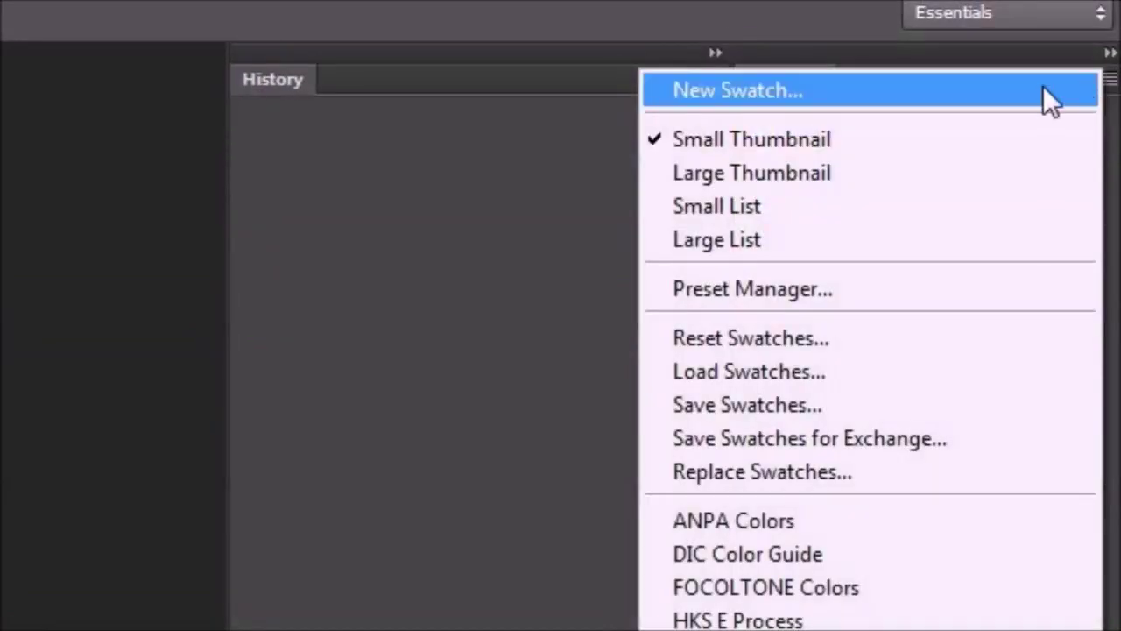
click(465, 407)
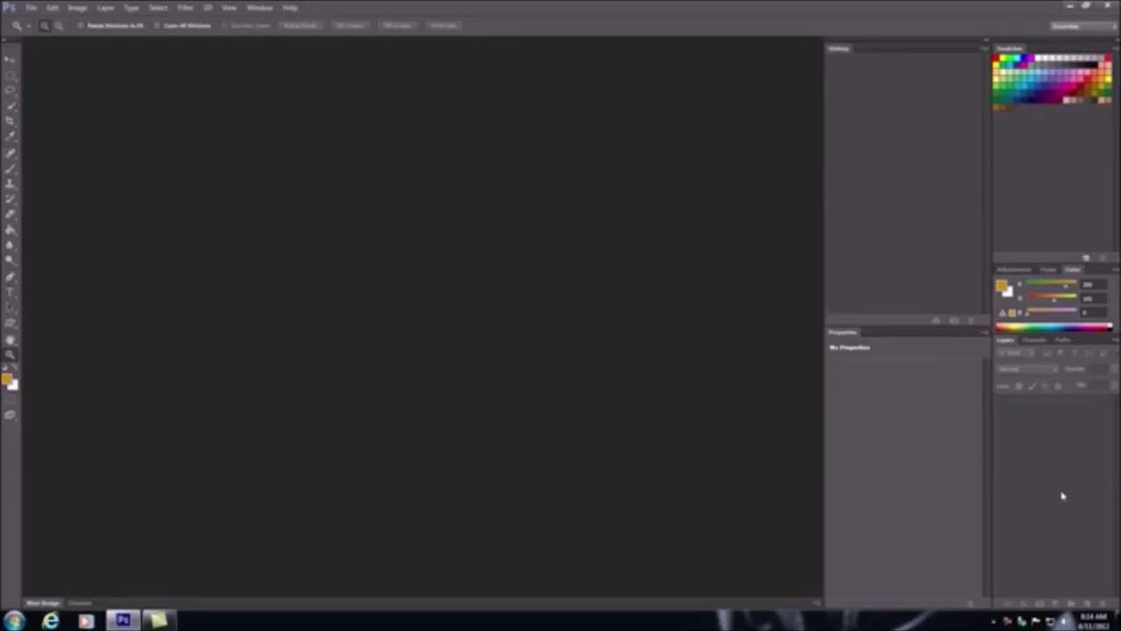
- Open a context menu at the bottom of the panel dock
right_click(1015, 623)
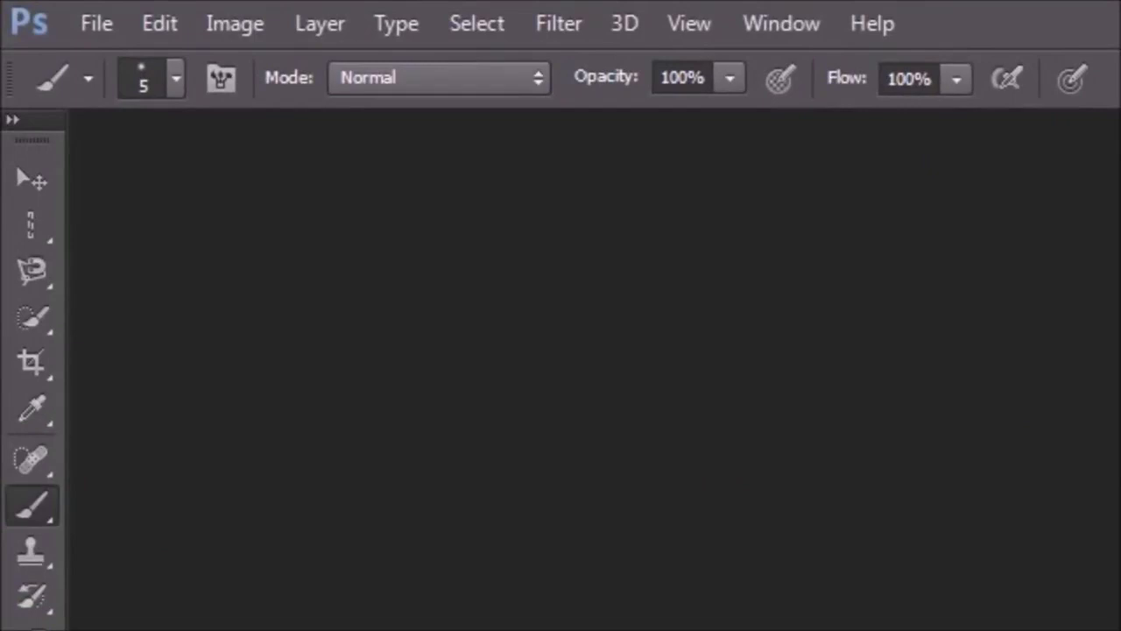
- Pick the Move tool, try the Type tool, then return to the Move tool
click(27, 175)
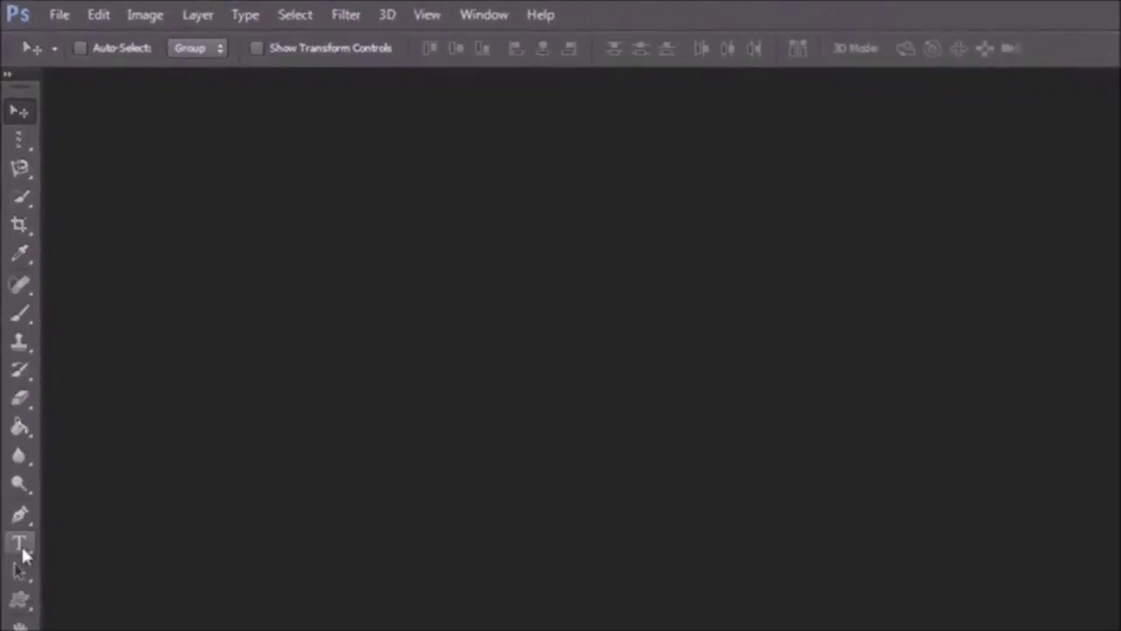
click(21, 546)
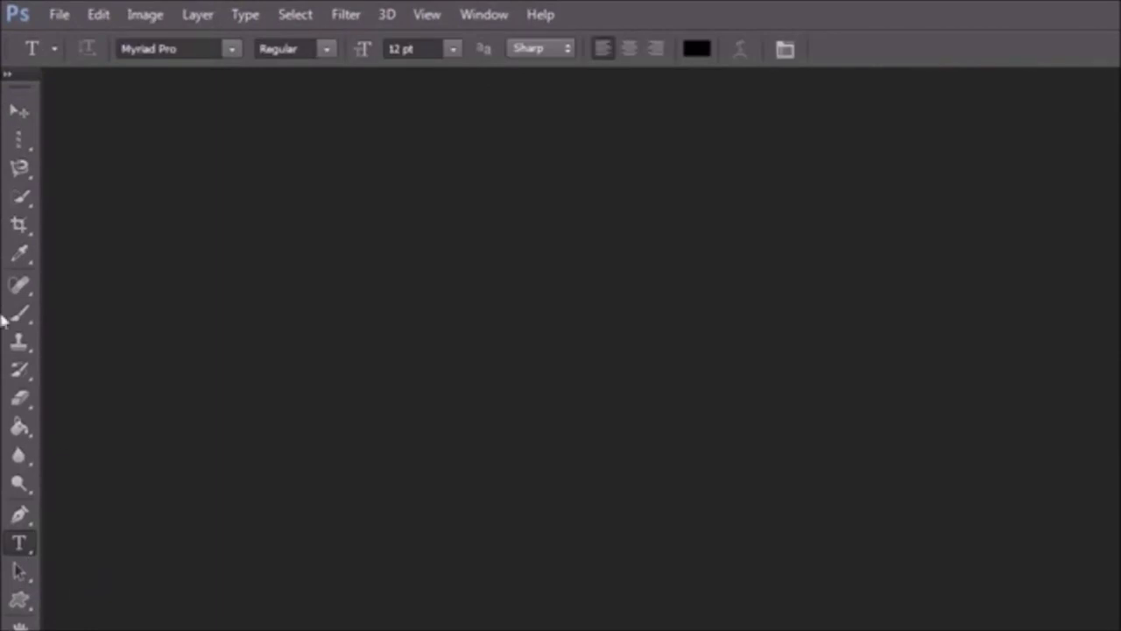
click(18, 111)
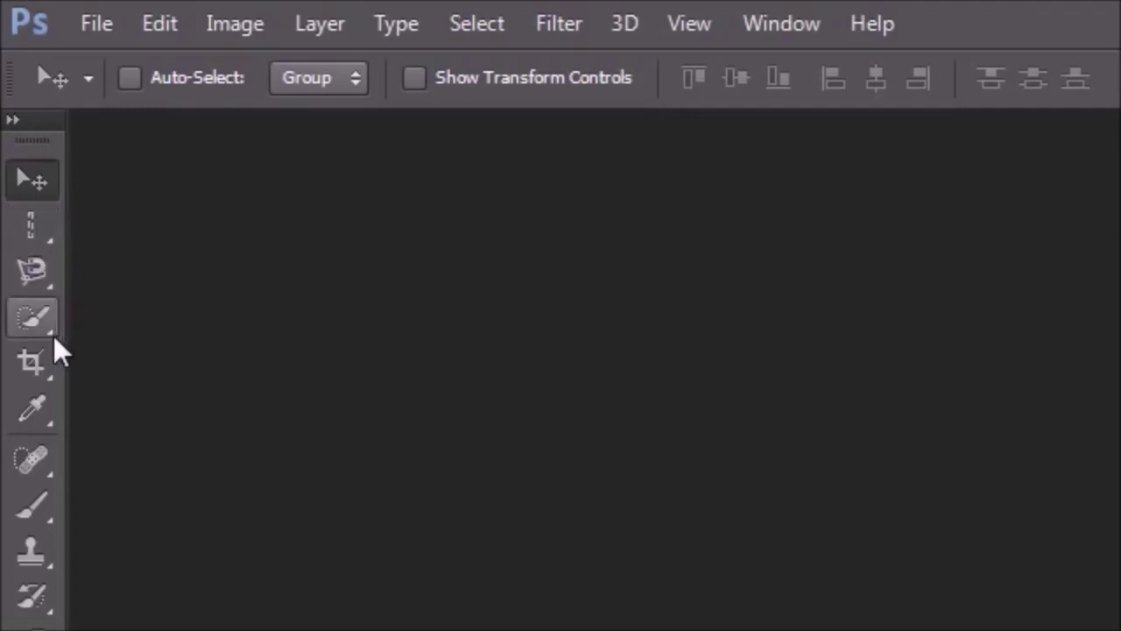
- Choose the Single Column Marquee Tool from the marquee flyout, then go back to Move
click(38, 235)
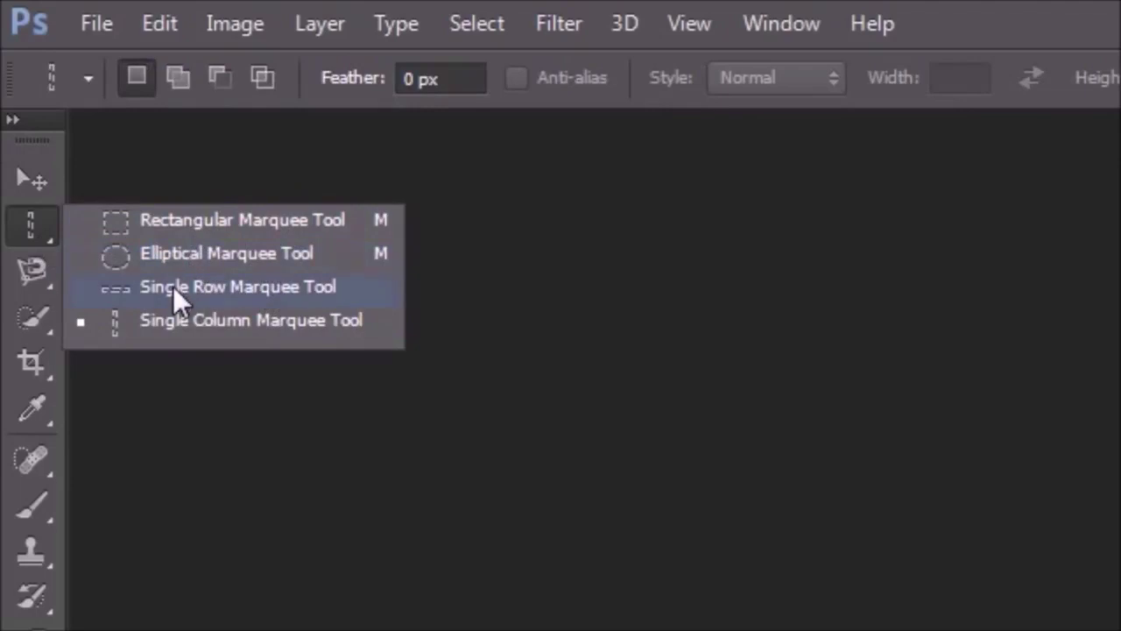
click(235, 338)
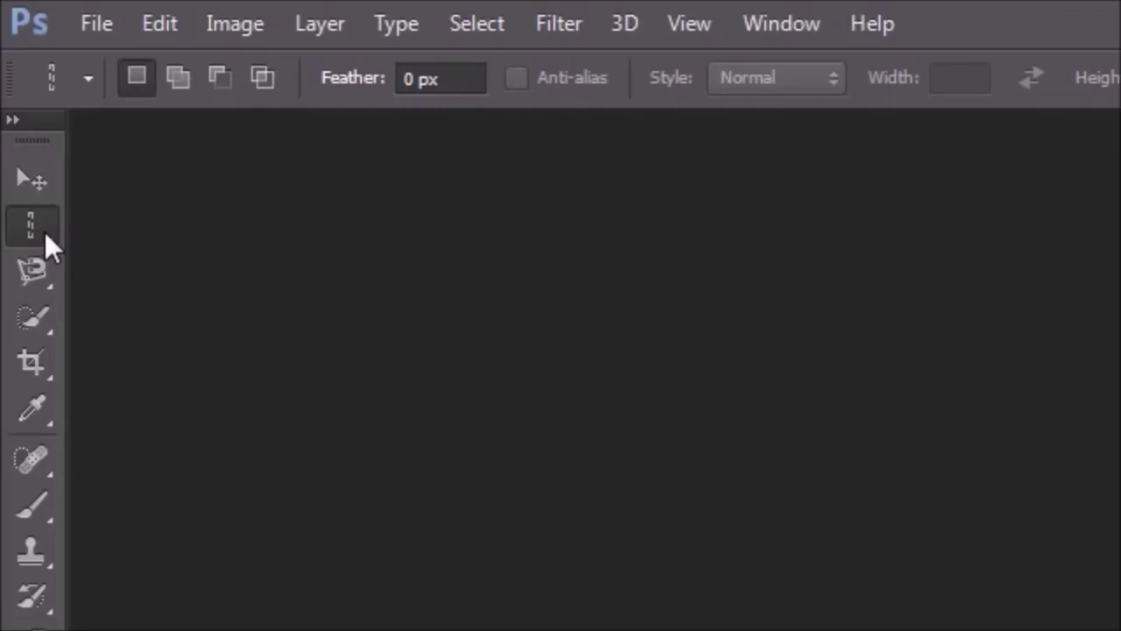
click(32, 180)
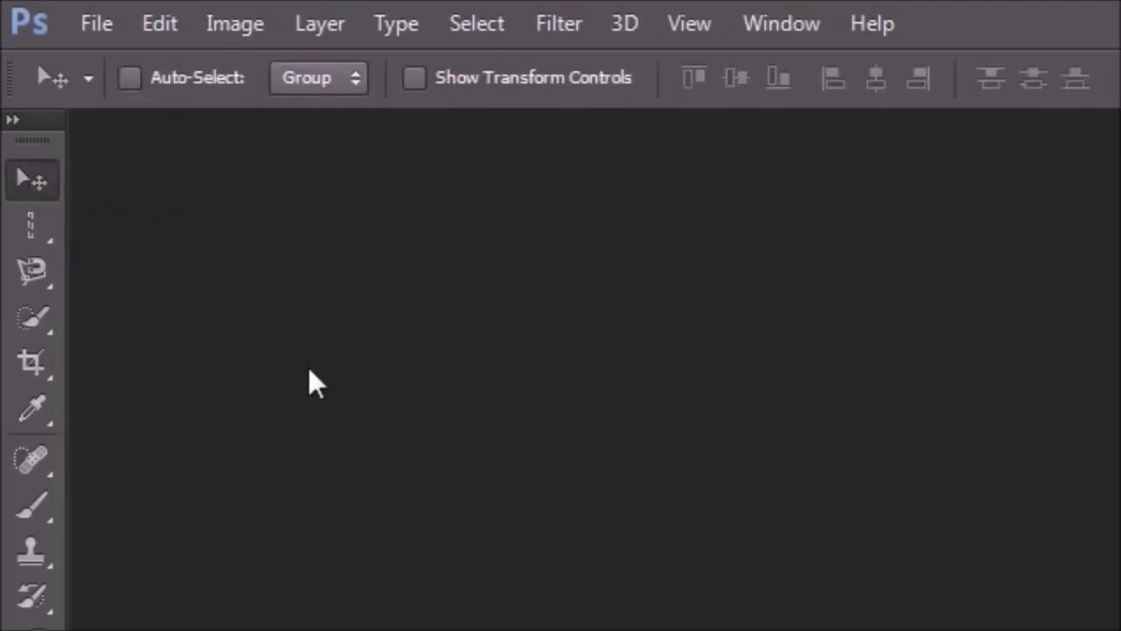
- Try Spot Healing, Magnetic Lasso (L) and Rectangular Marquee, ending on the Move tool
click(35, 459)
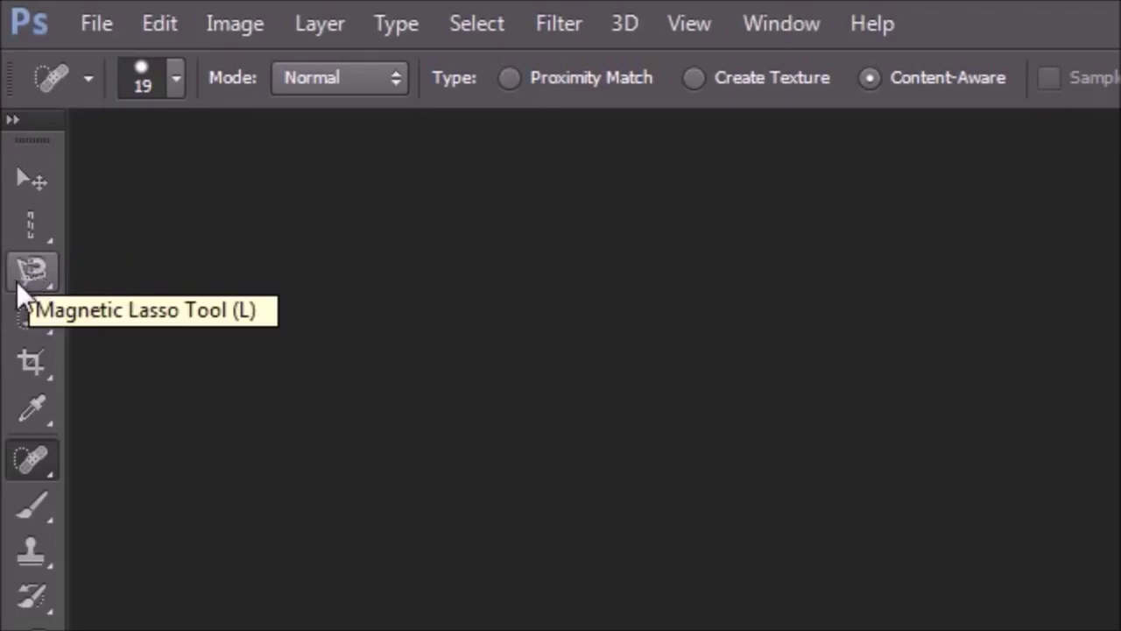
key(l)
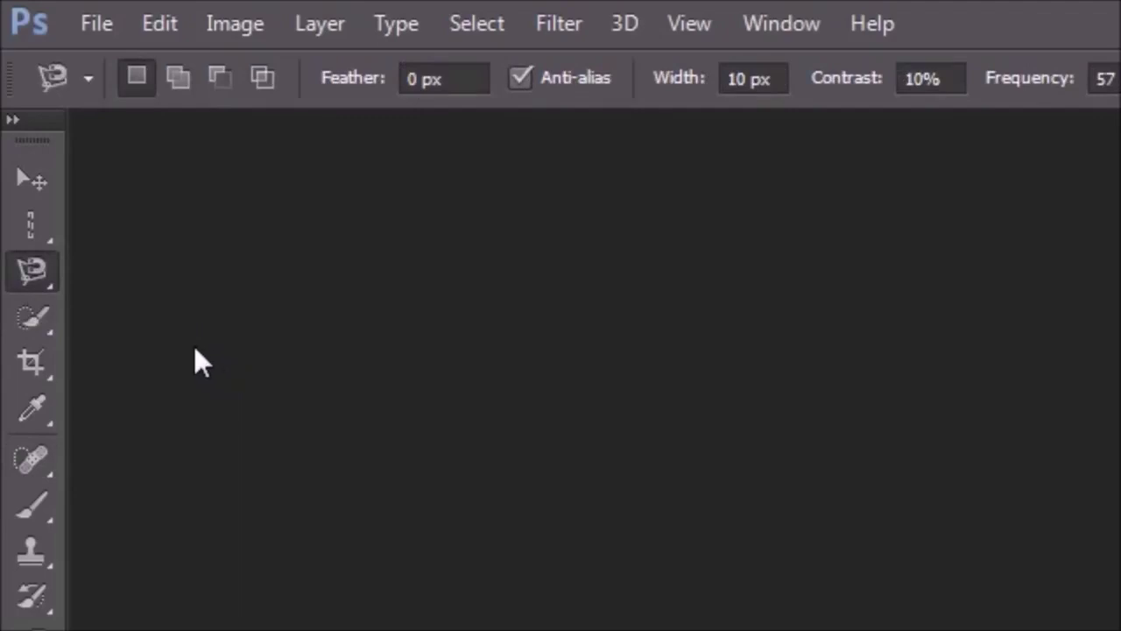
click(25, 183)
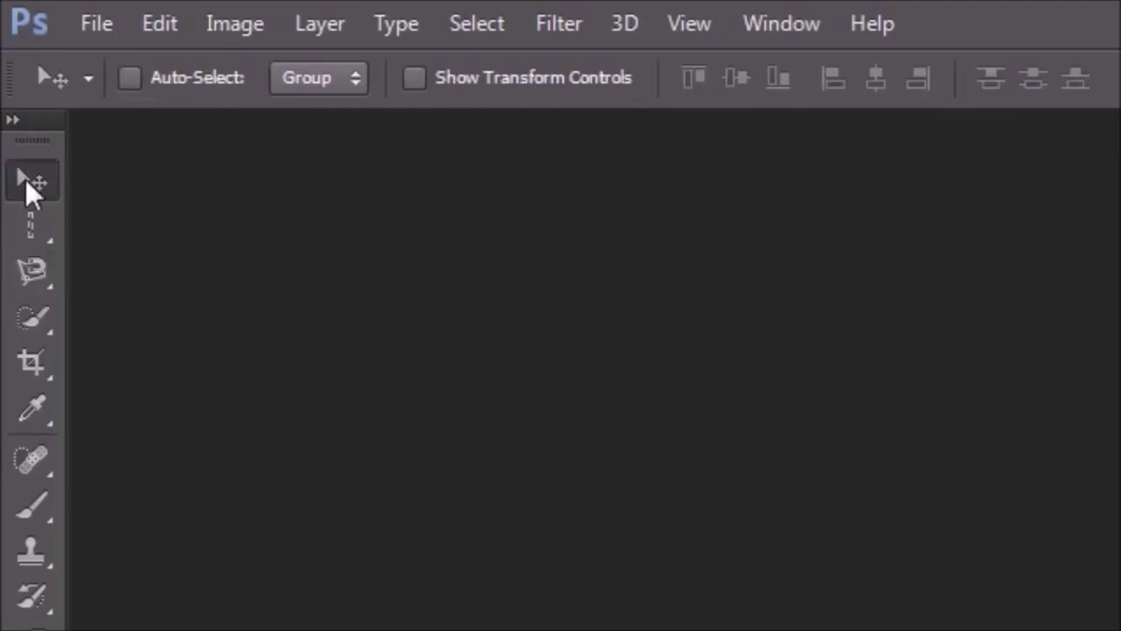
click(31, 220)
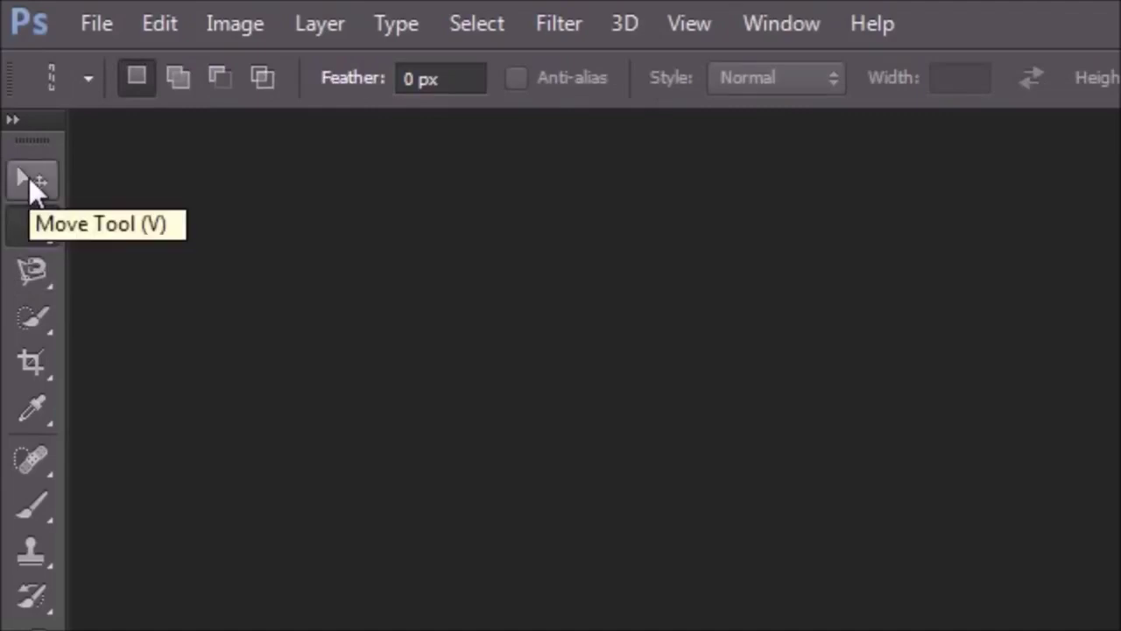
click(33, 186)
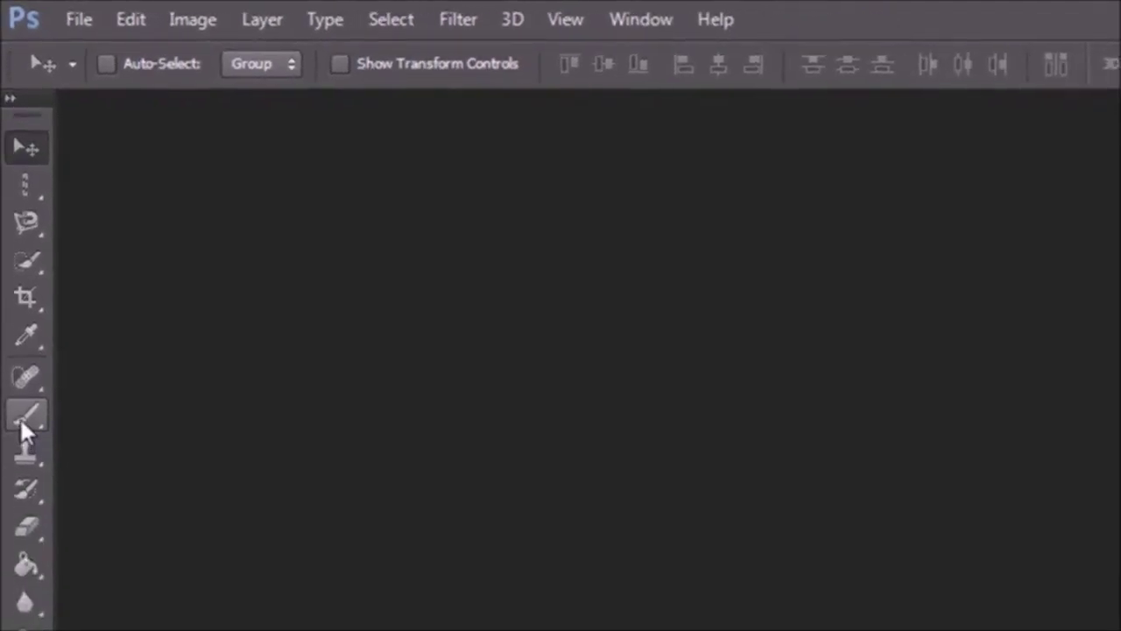
- Select the Brush tool, at size 5, Normal mode, 100% opacity and 100% flow
click(20, 417)
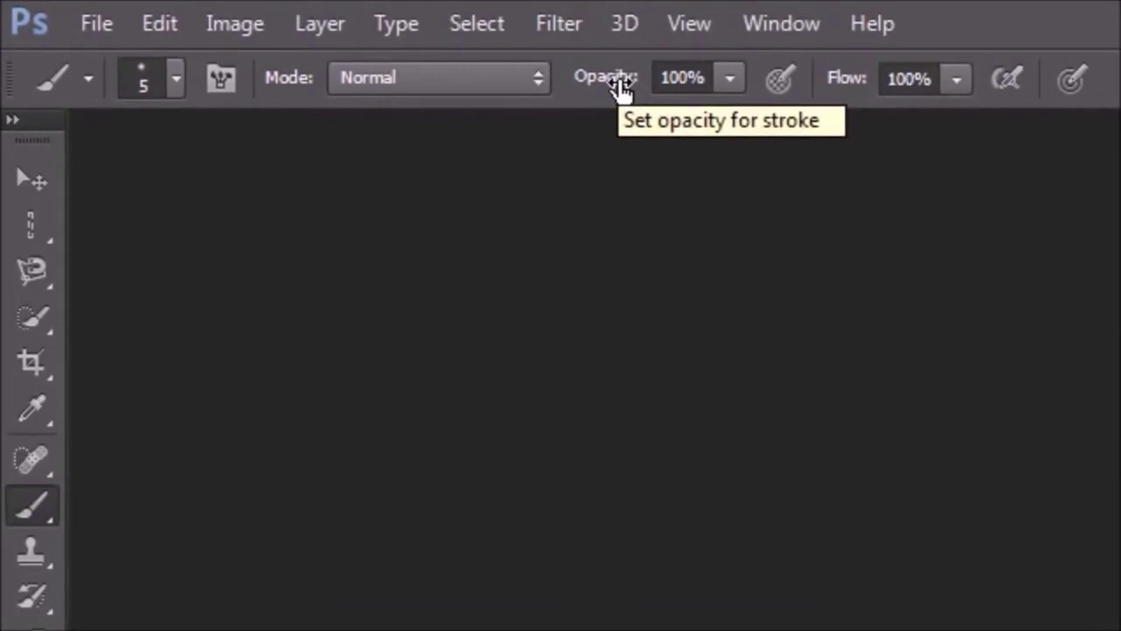
- Try lowering the brush opacity to 50%, then to 29%
click(729, 79)
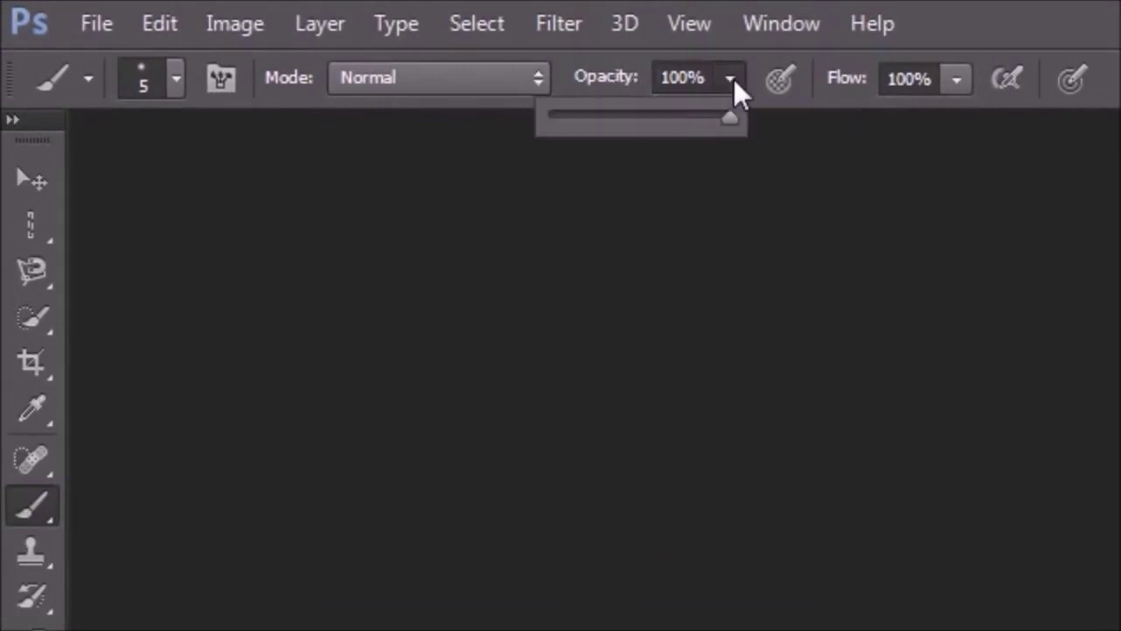
drag(730, 114, 641, 116)
click(644, 201)
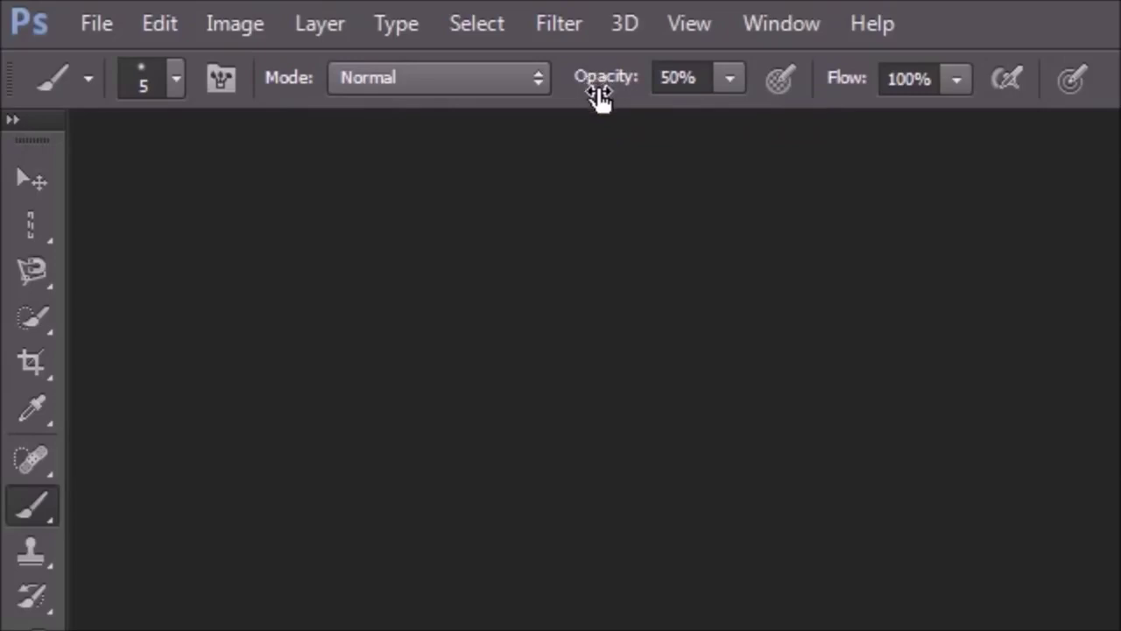
mouse_move(600, 98)
mouse_down()
mouse_move(642, 99)
mouse_move(559, 98)
mouse_move(616, 96)
mouse_up()
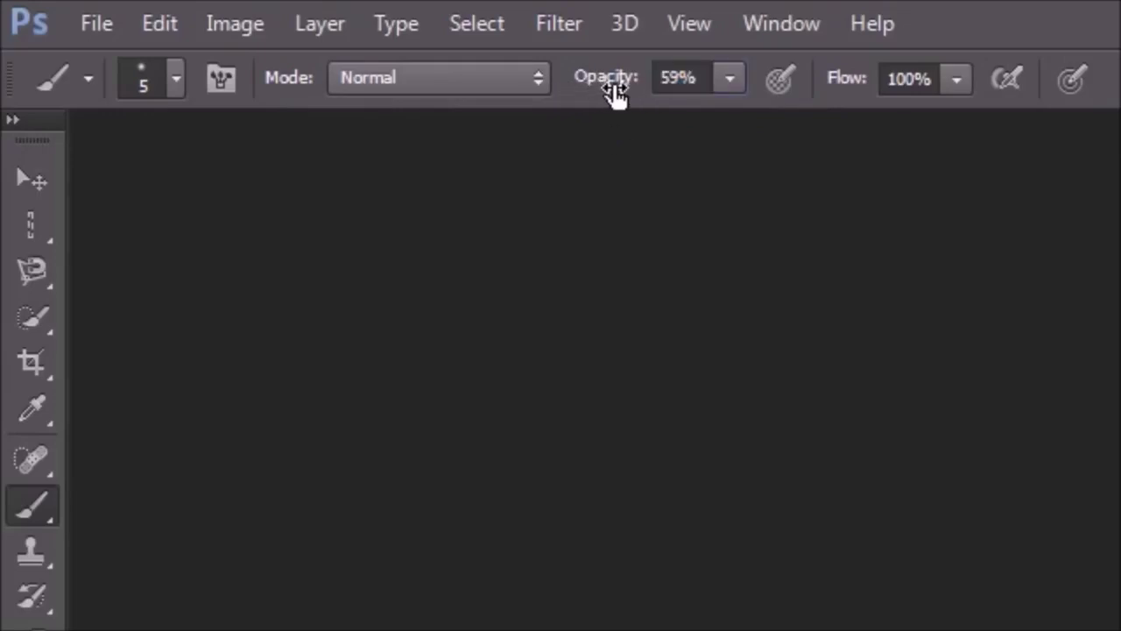
click(729, 79)
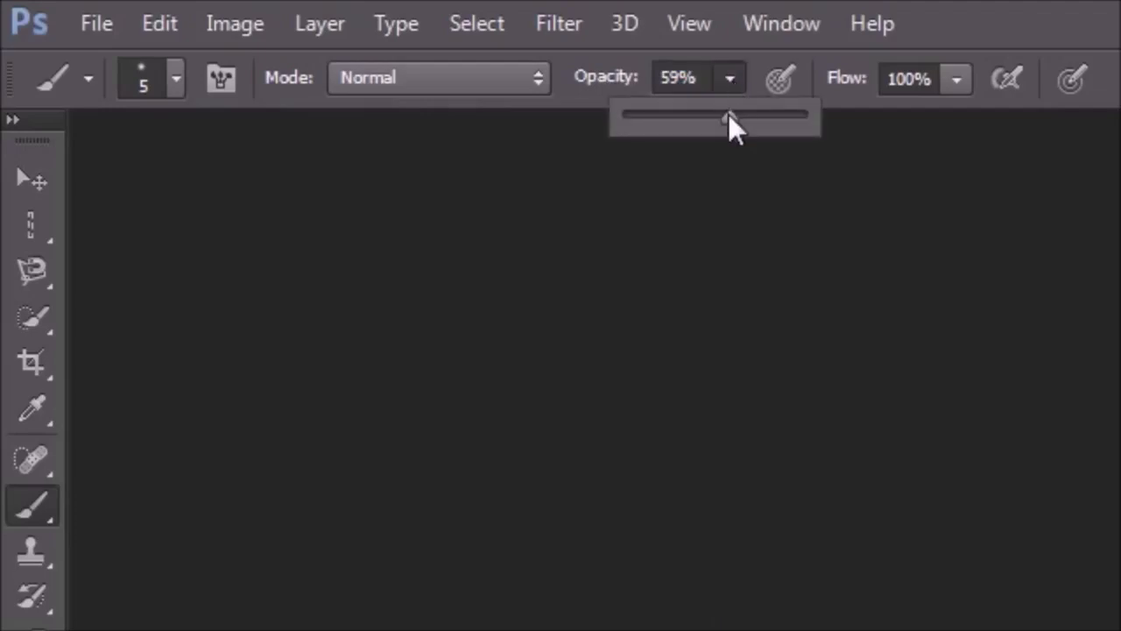
click(728, 115)
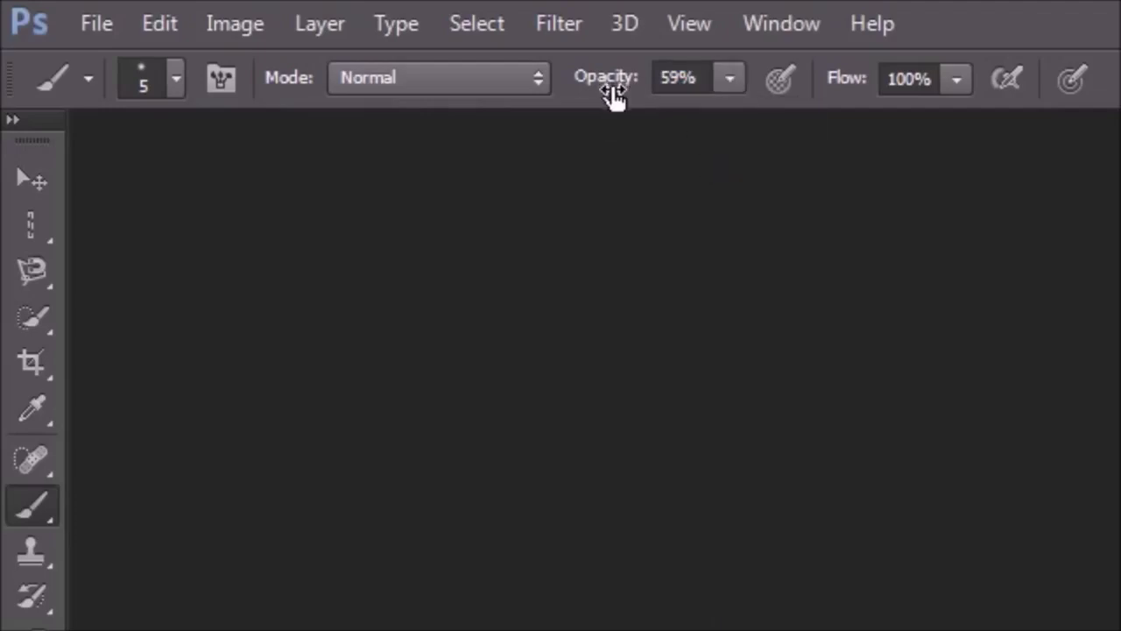
- Adjust the brush opacity through 57% and 51%, settling on 62%
click(729, 80)
mouse_move(727, 122)
mouse_down()
mouse_move(692, 123)
mouse_move(723, 123)
mouse_up()
mouse_move(595, 87)
mouse_down()
mouse_move(630, 90)
mouse_move(589, 93)
mouse_move(625, 95)
mouse_move(603, 95)
mouse_move(613, 96)
mouse_up()
click(729, 78)
mouse_move(732, 115)
mouse_down()
mouse_move(701, 122)
mouse_move(734, 123)
mouse_up()
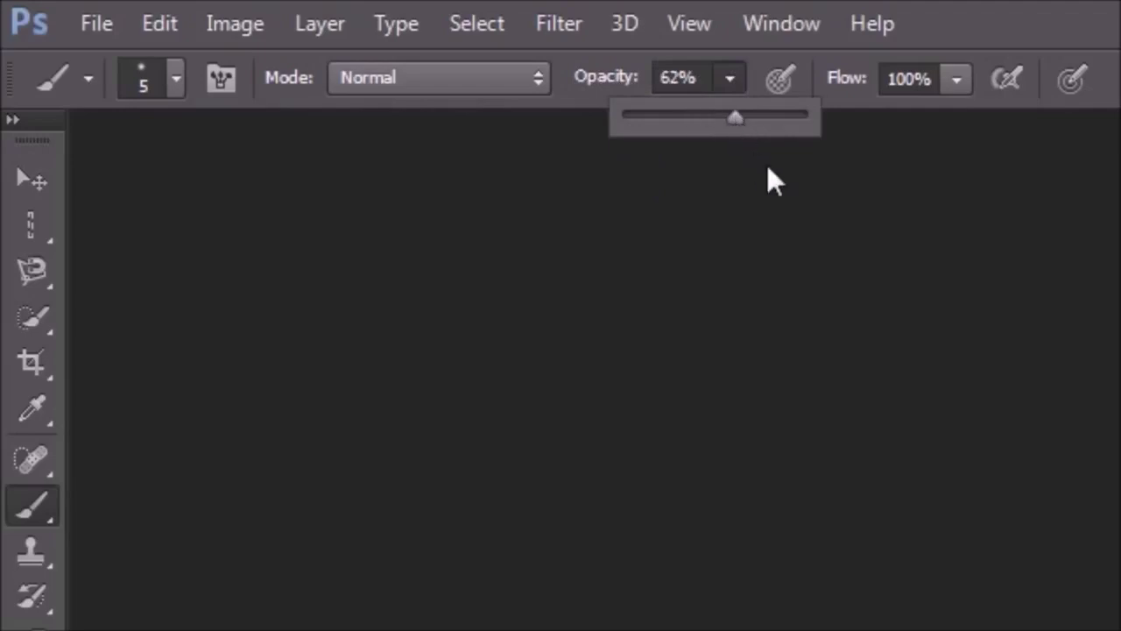
click(578, 289)
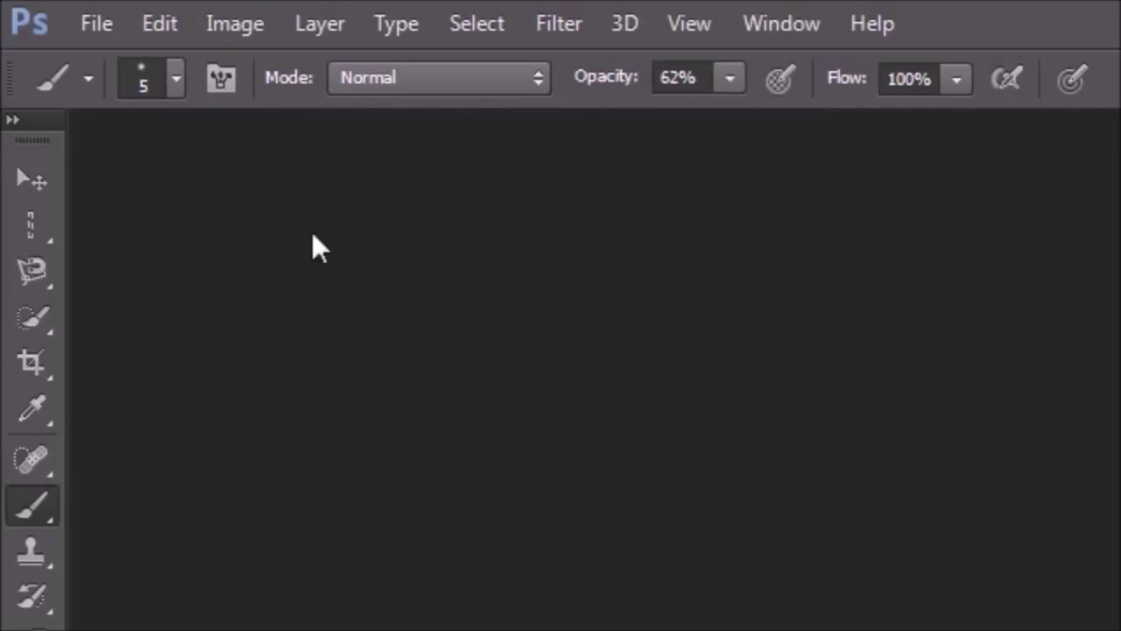
click(176, 80)
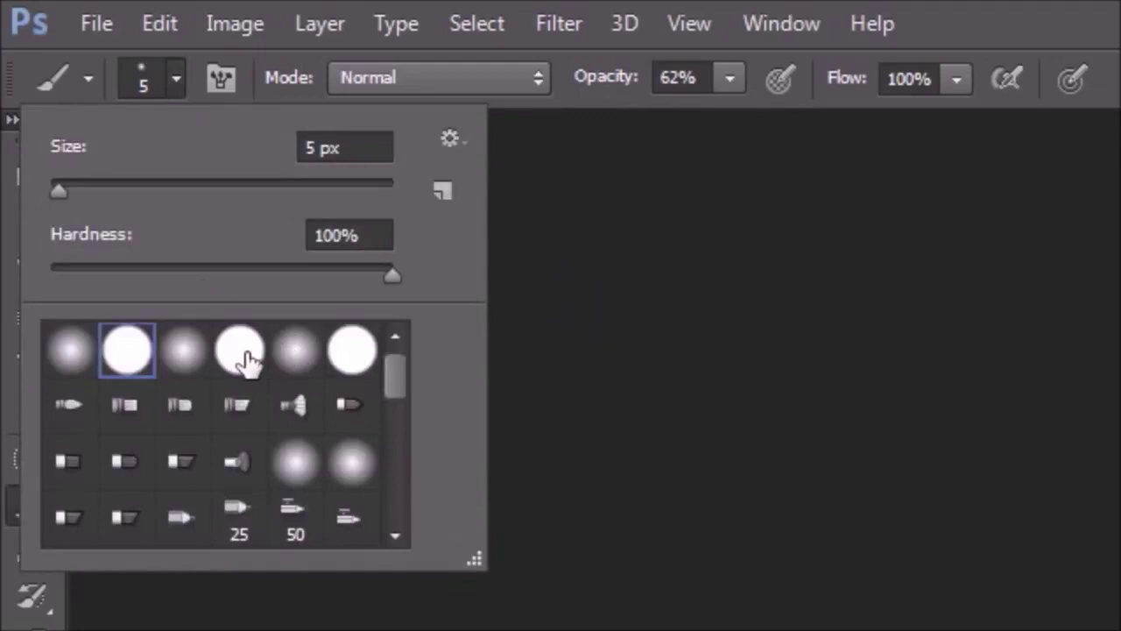
click(677, 256)
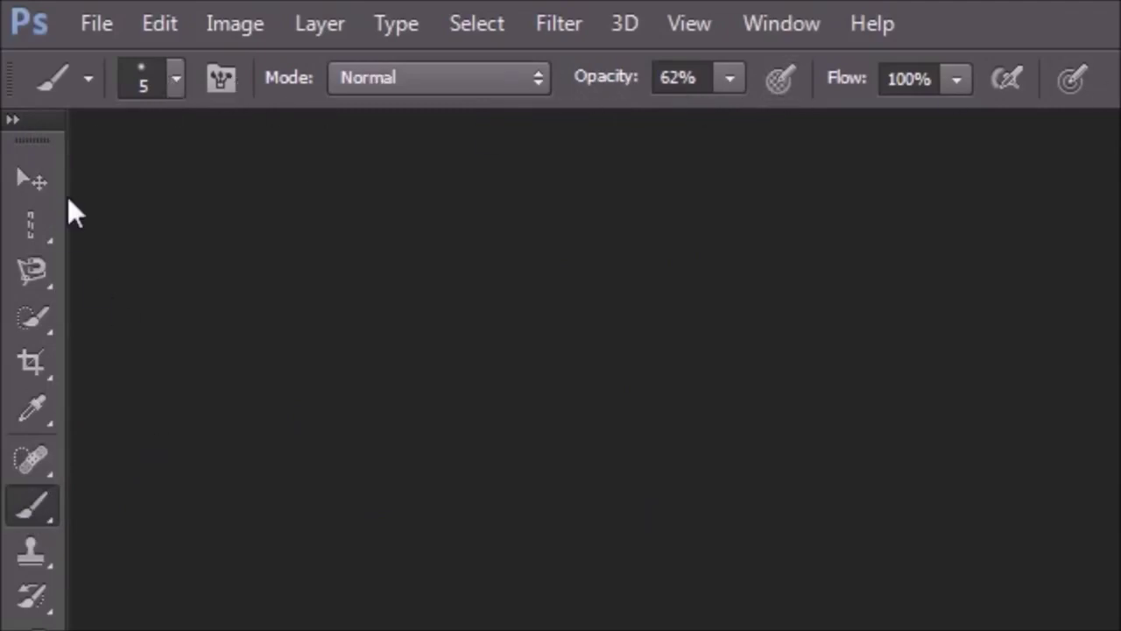
- Switch to the Move tool, with Auto-Select set to Group
click(23, 179)
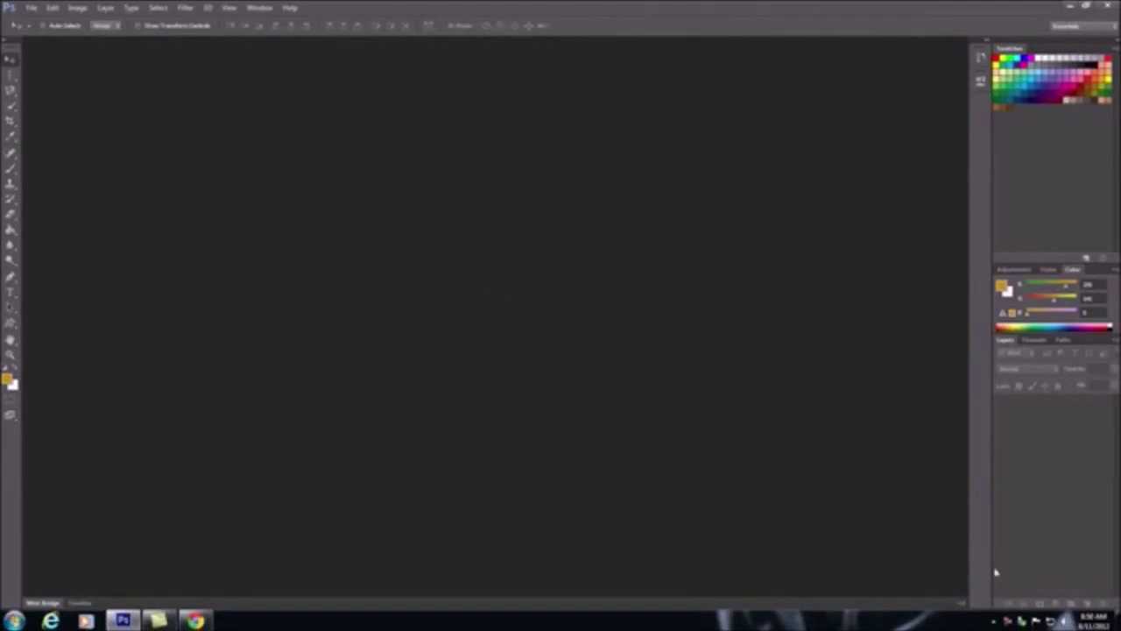
right_click(1007, 624)
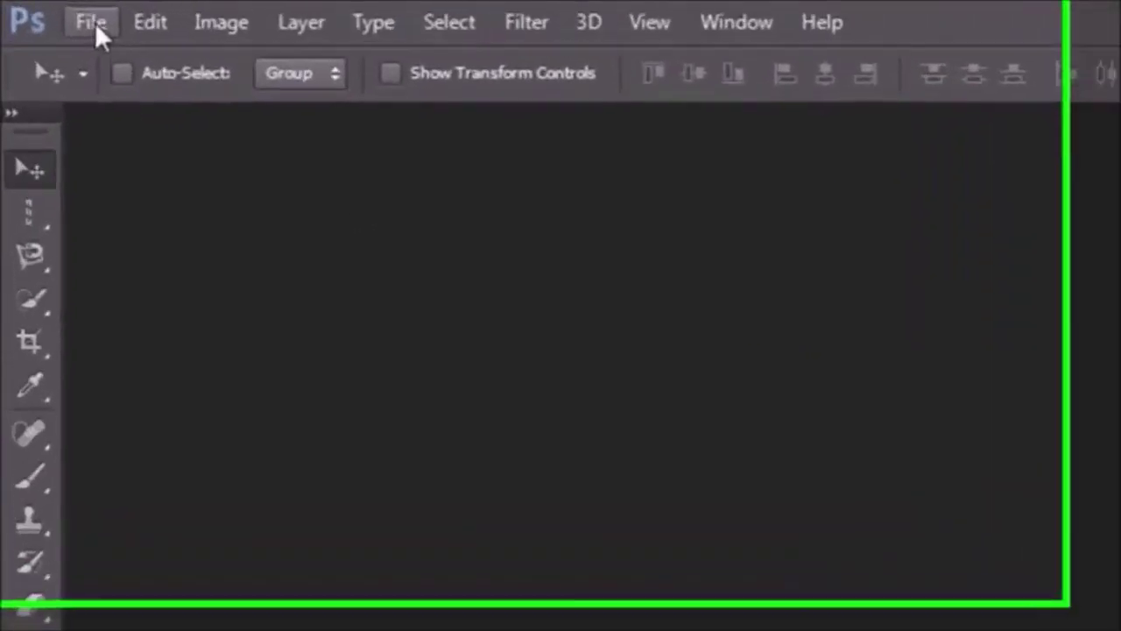
- Start a new document from File > New and name it YouTube
click(70, 18)
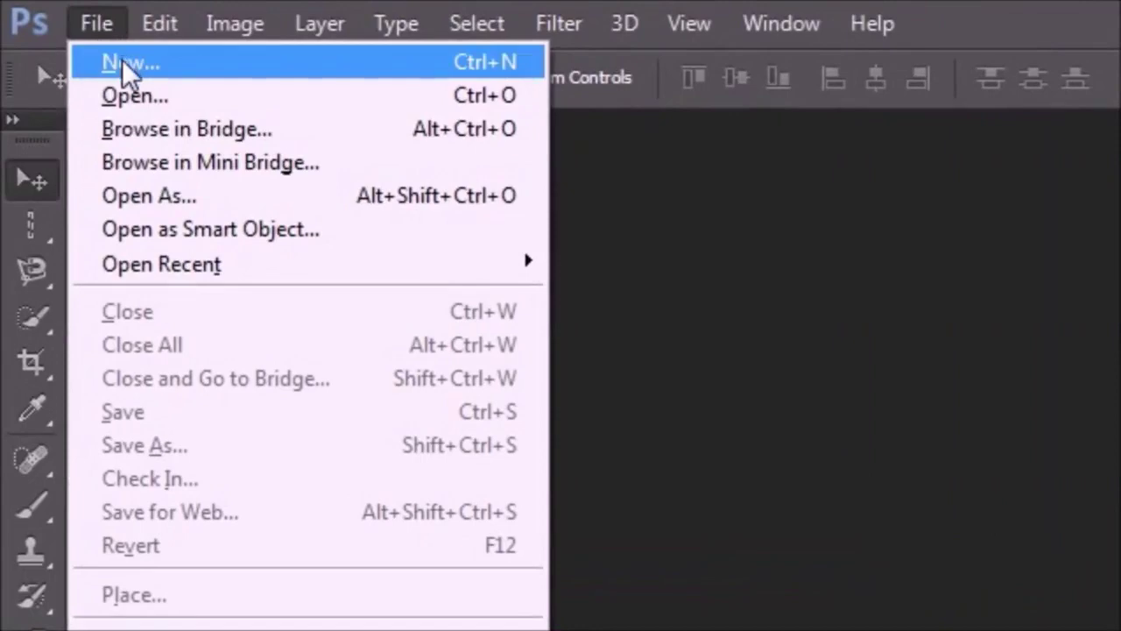
click(129, 62)
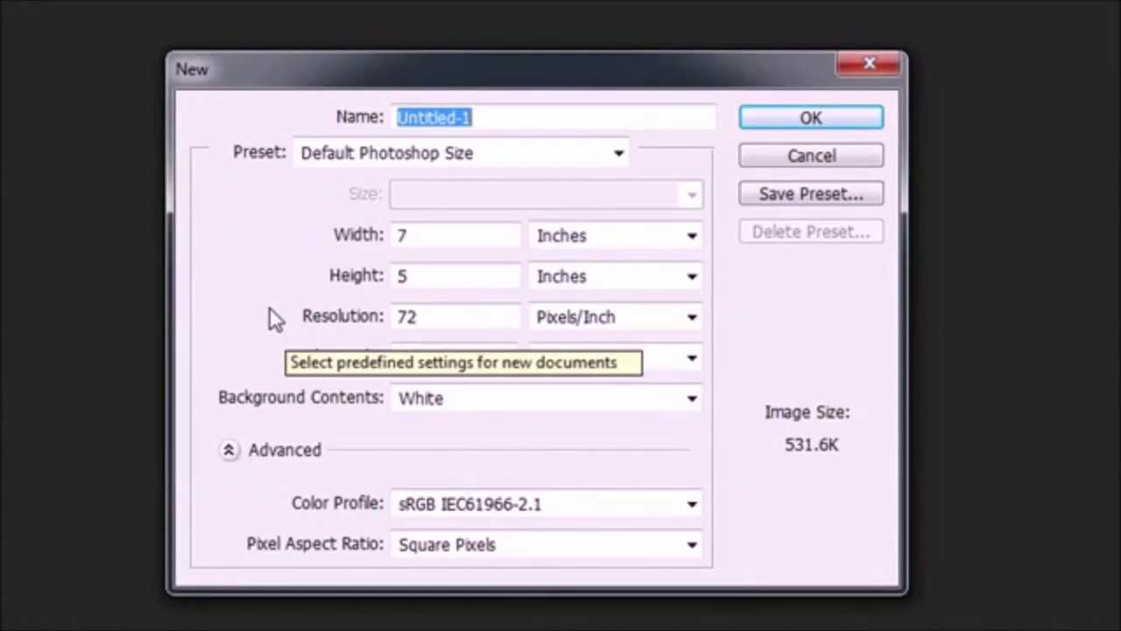
click(483, 120)
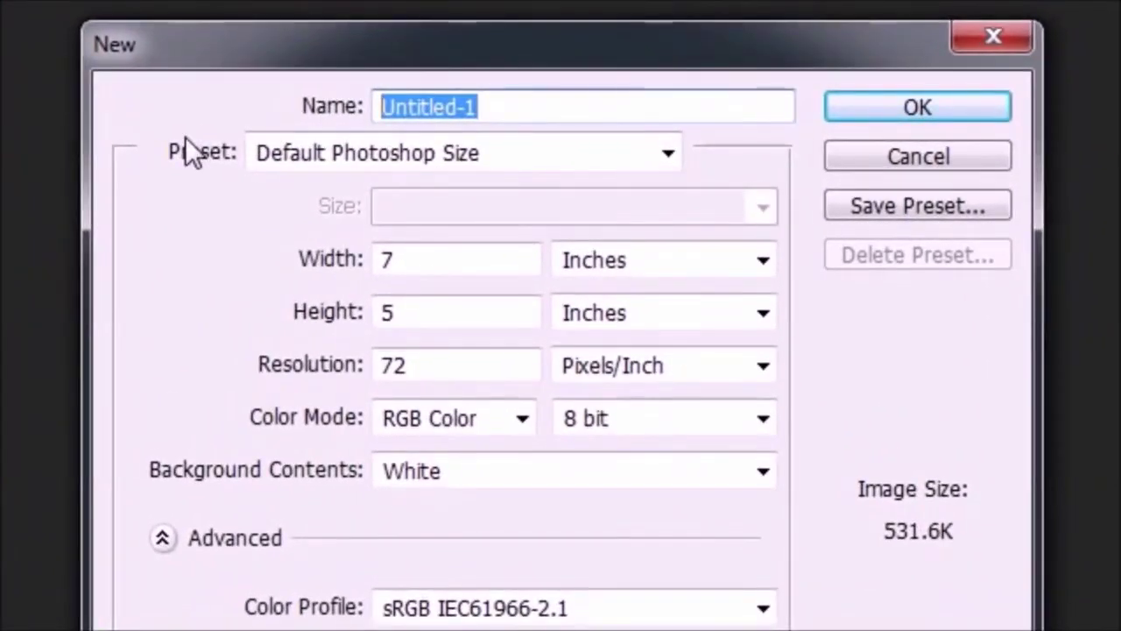
text(YouTube)
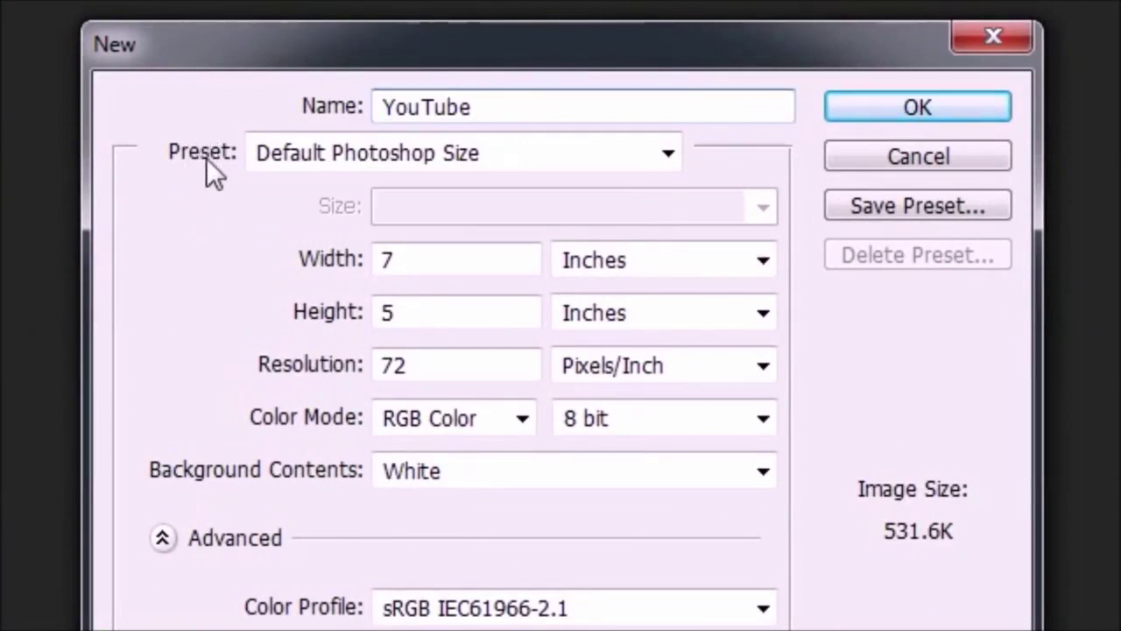
click(668, 154)
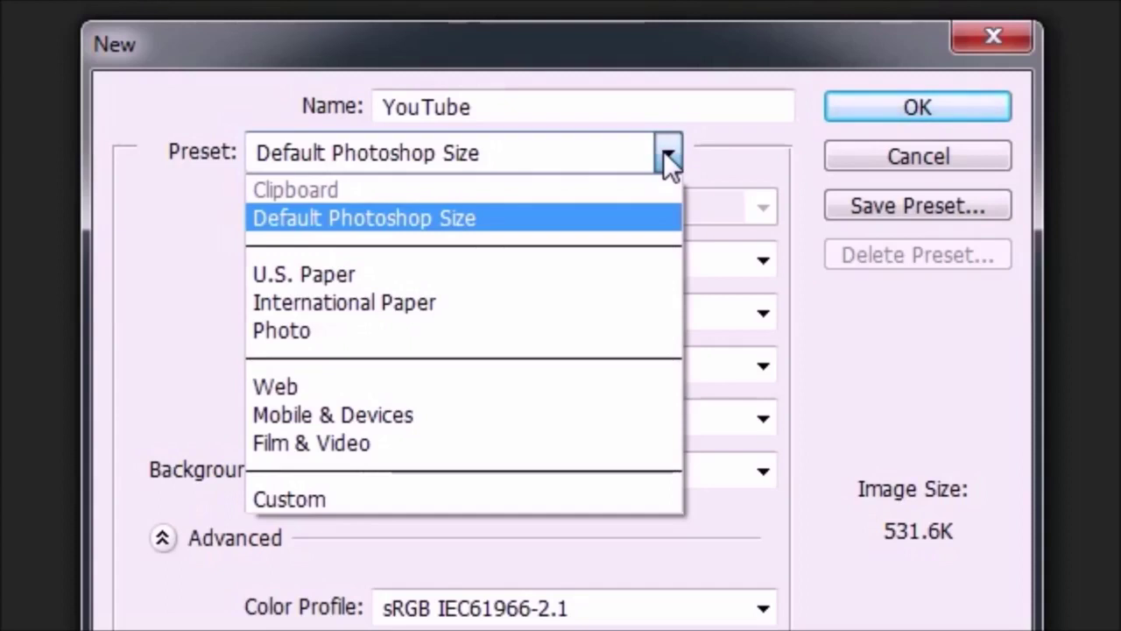
click(210, 253)
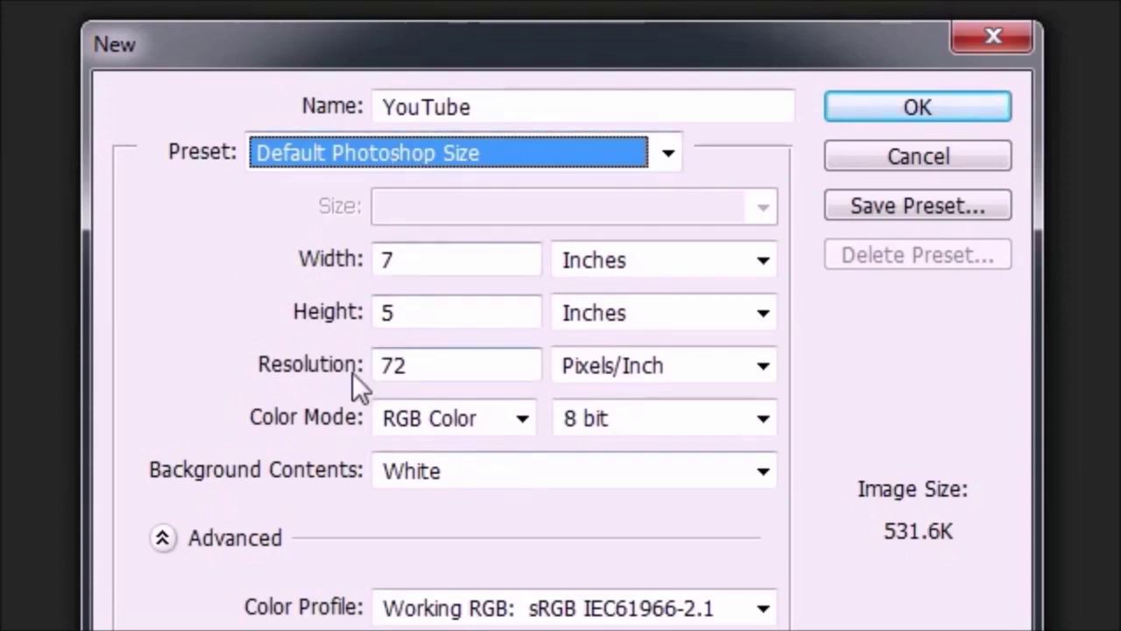
click(666, 158)
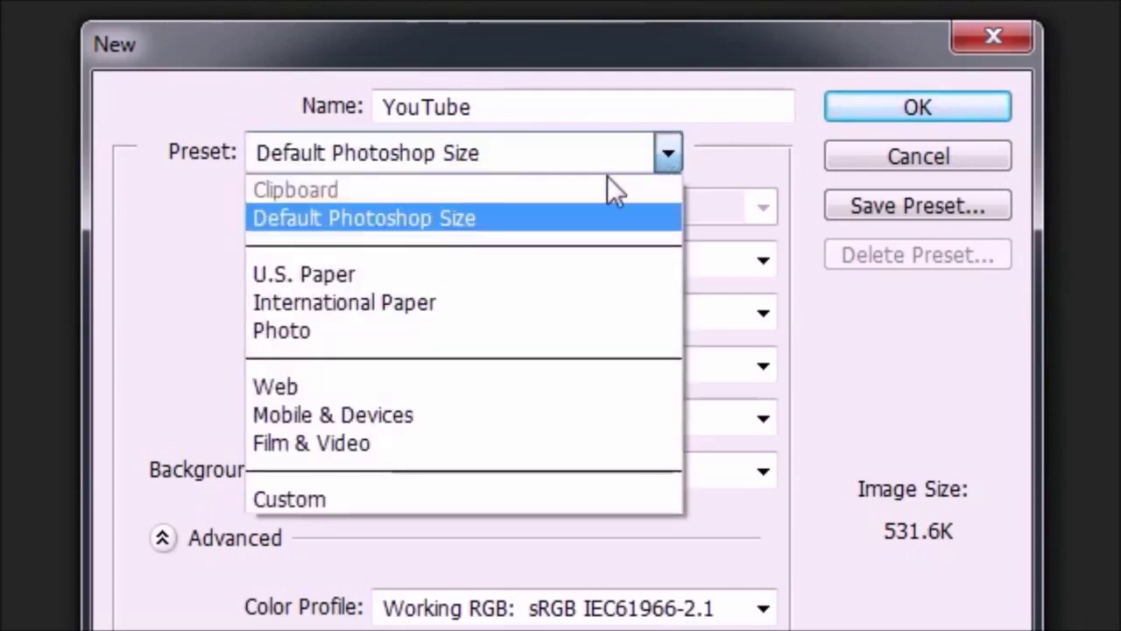
click(445, 273)
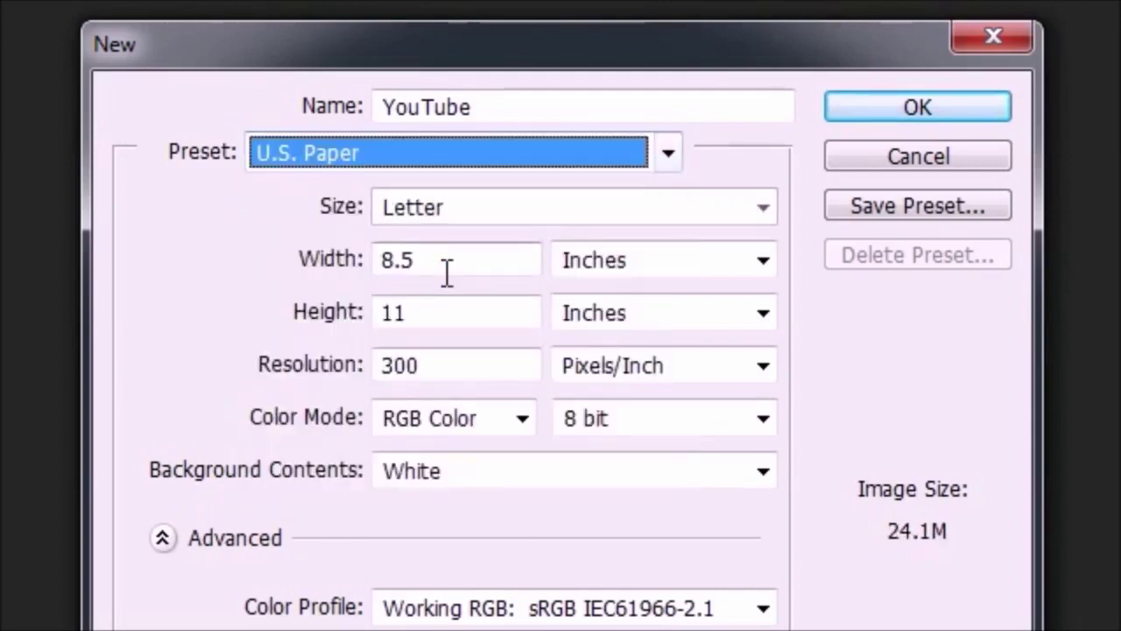
click(666, 158)
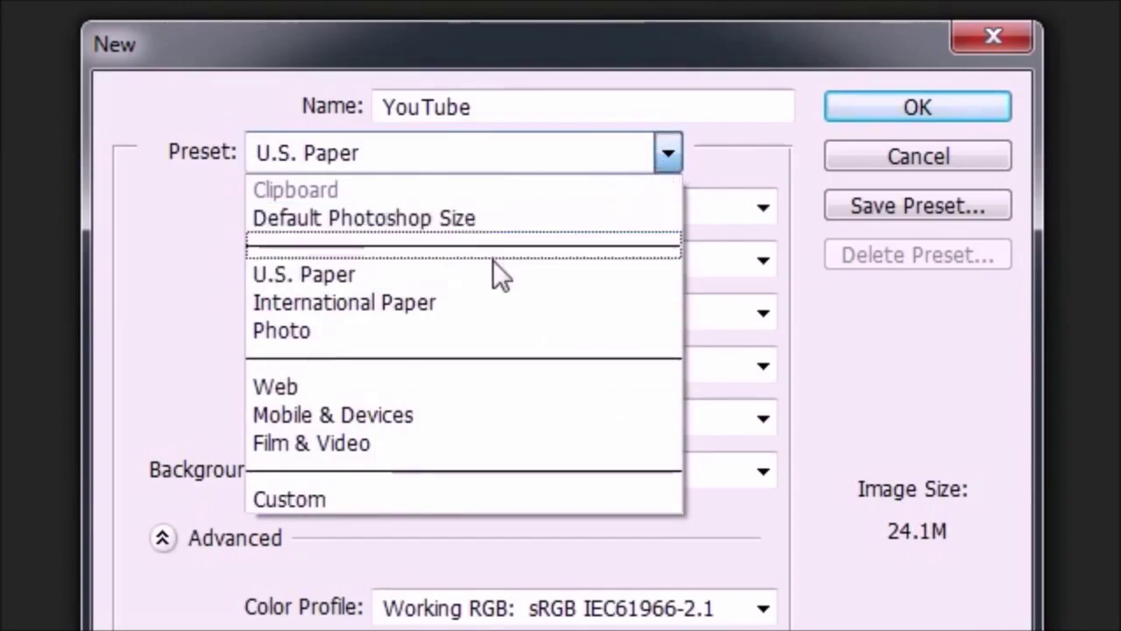
click(338, 442)
click(338, 439)
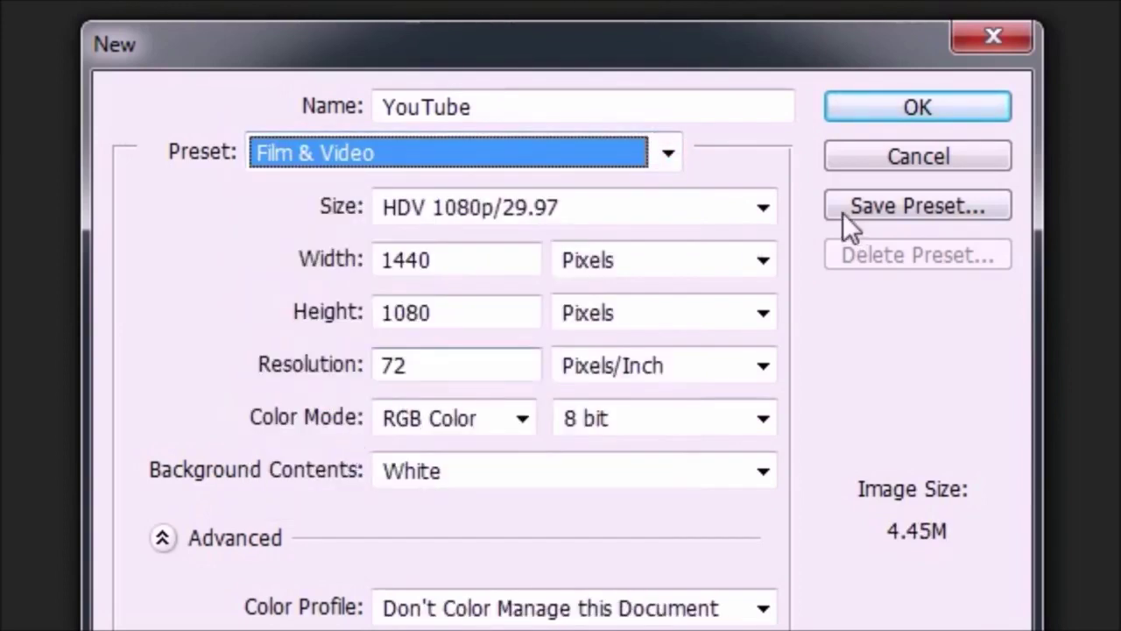
click(766, 209)
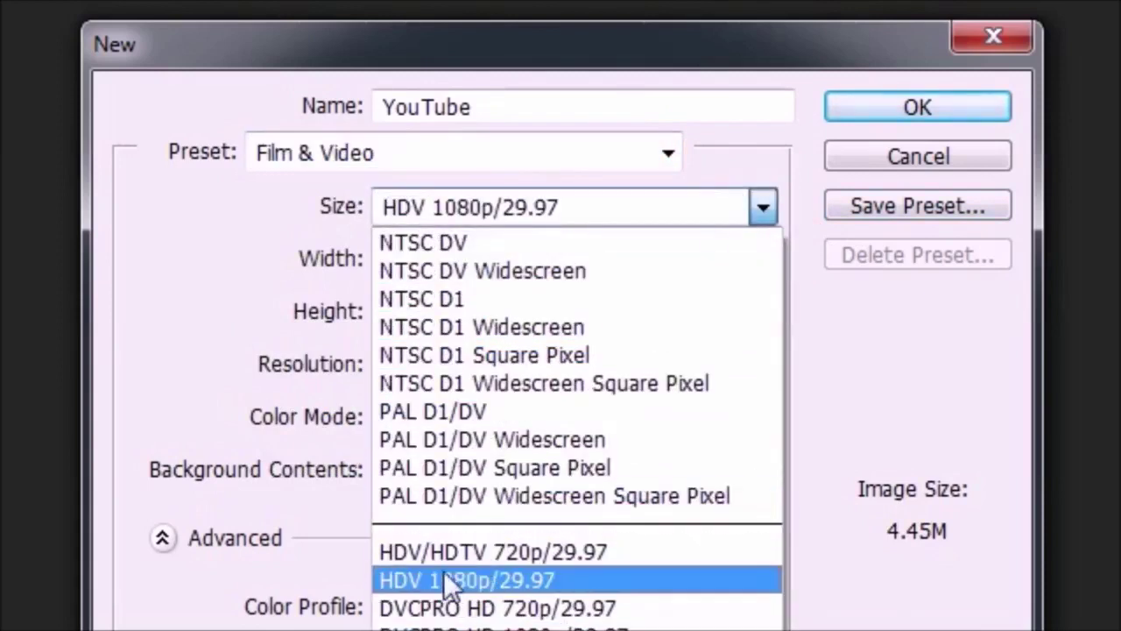
click(394, 580)
click(666, 152)
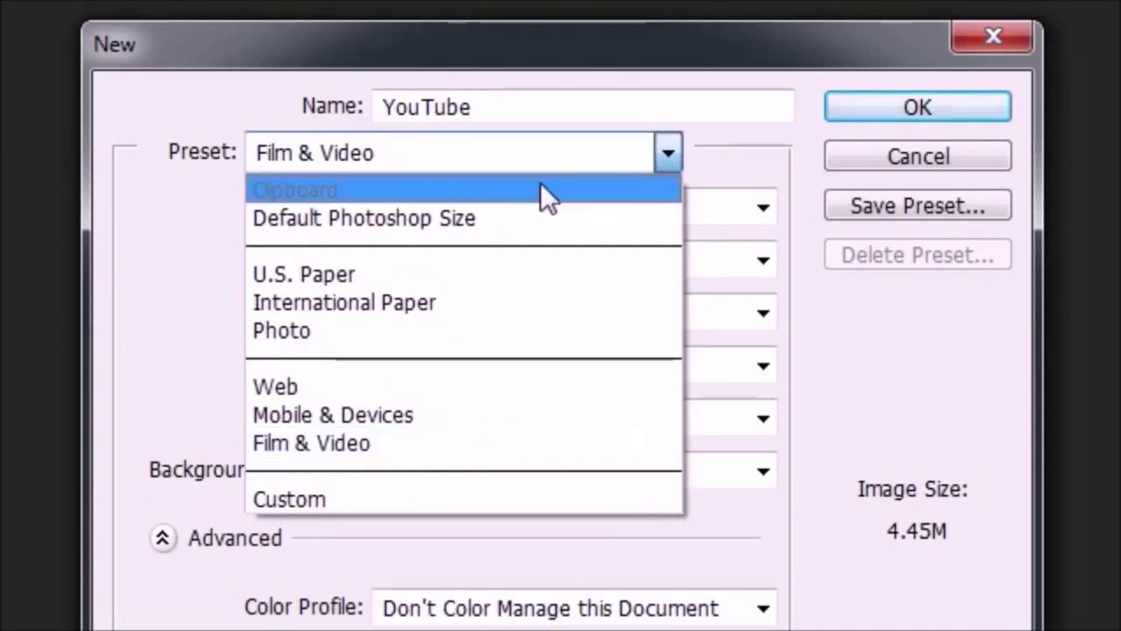
click(429, 219)
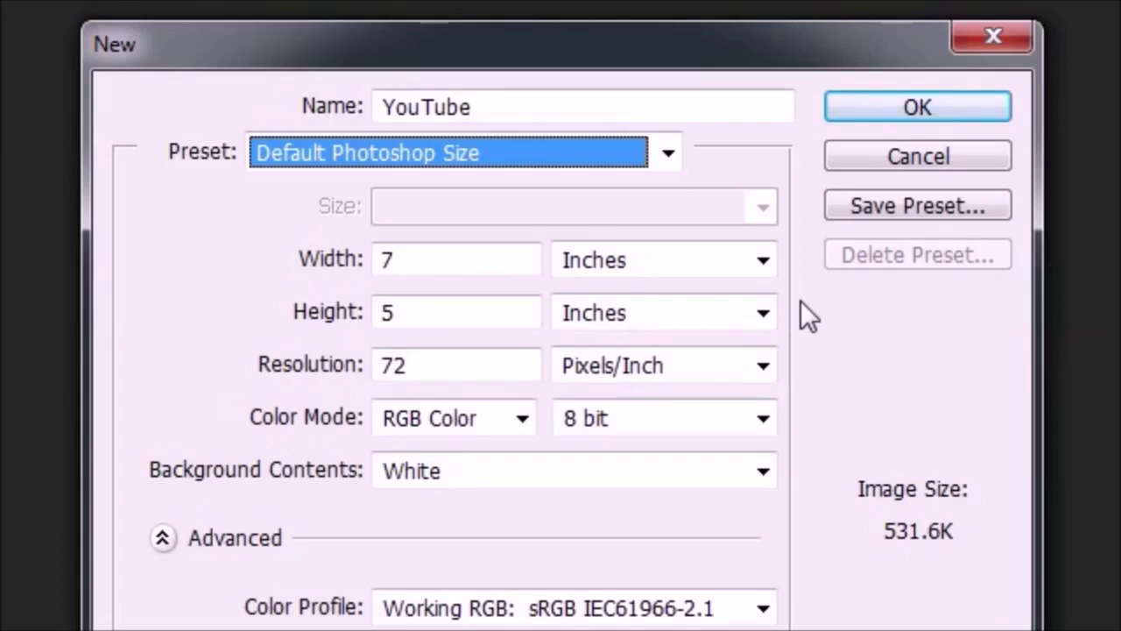
click(667, 161)
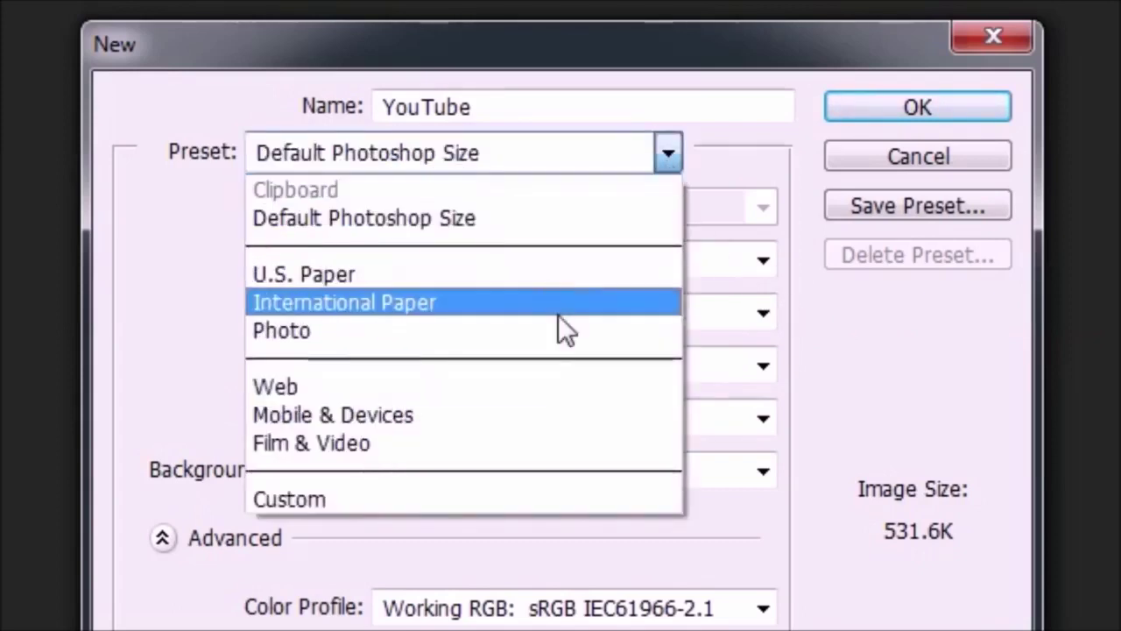
click(229, 230)
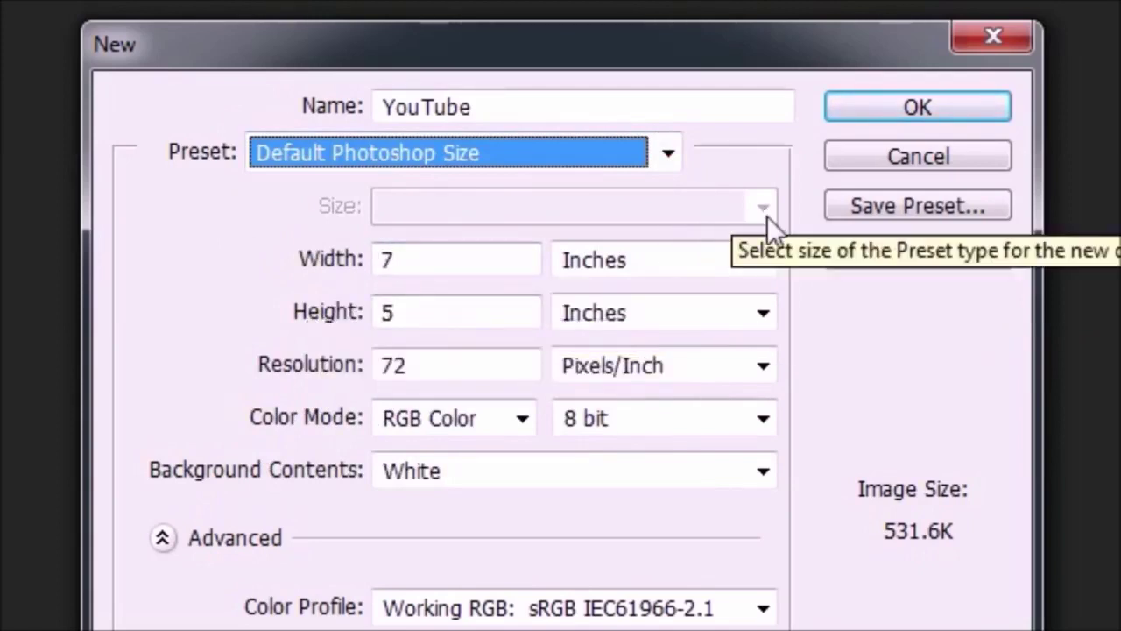
- Switch the New dialog's width units to Pixels, giving 504 × 360 pixels
click(763, 260)
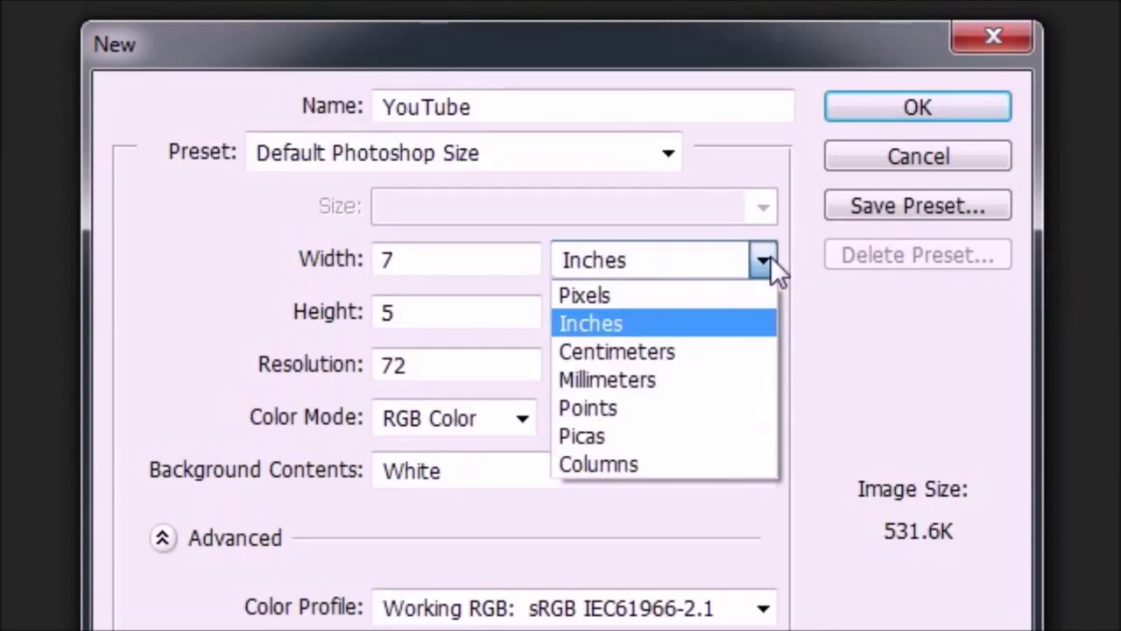
click(715, 293)
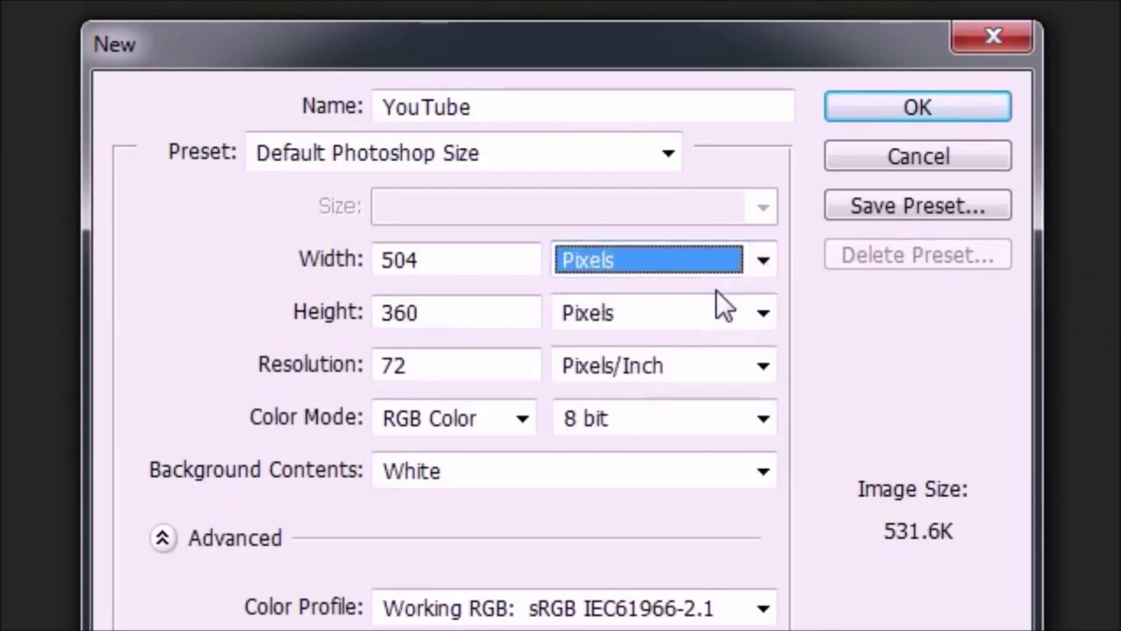
click(763, 260)
click(679, 321)
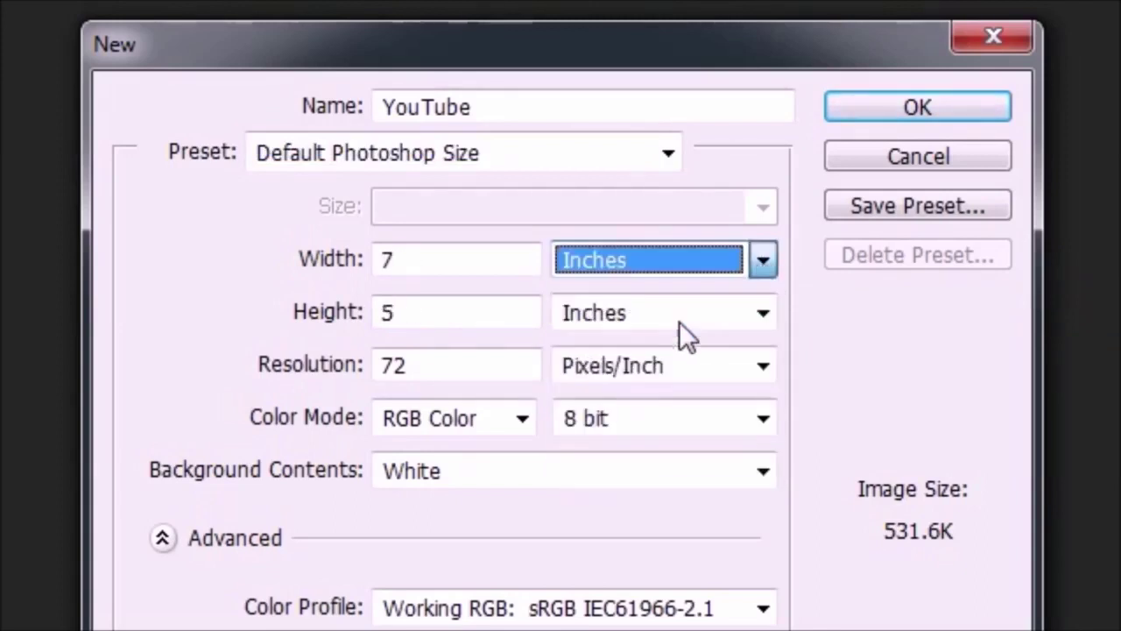
click(765, 261)
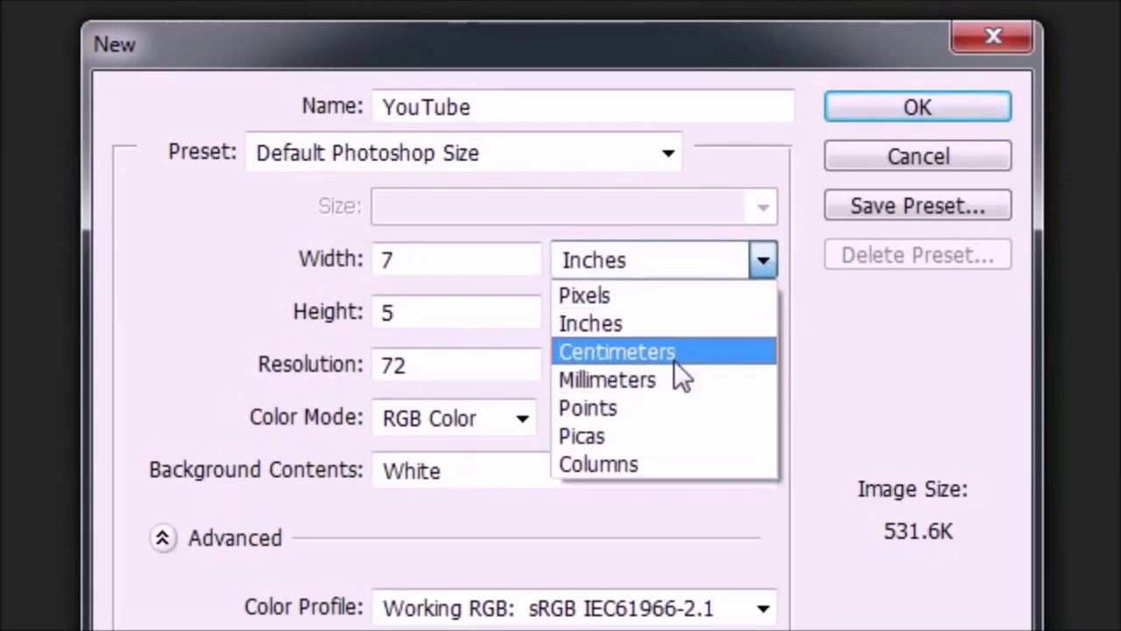
click(265, 251)
click(763, 260)
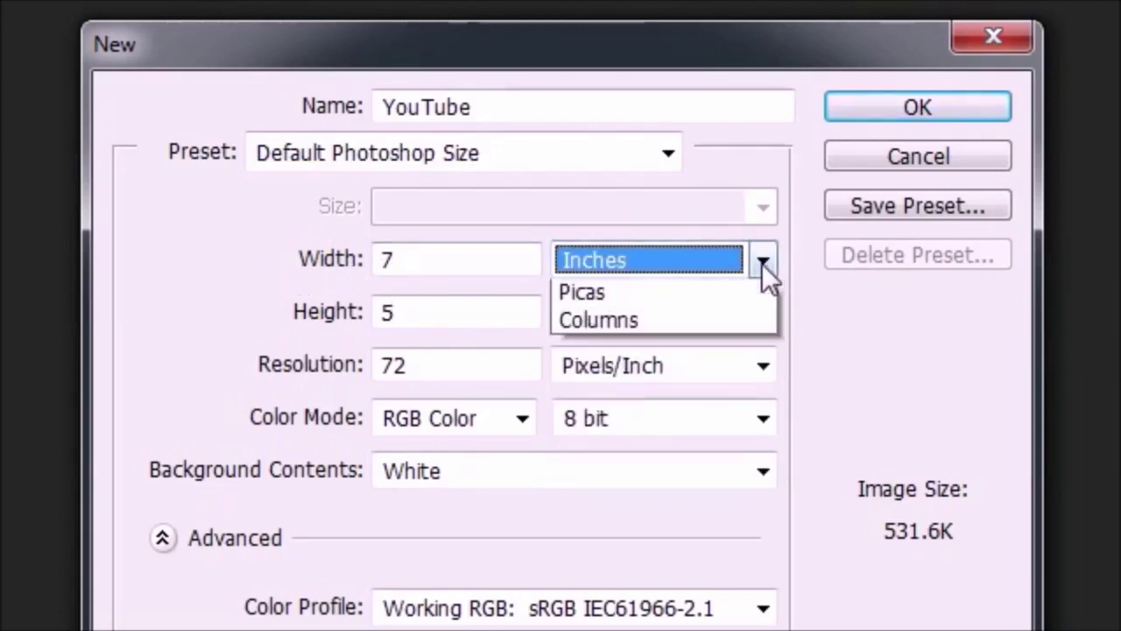
click(619, 298)
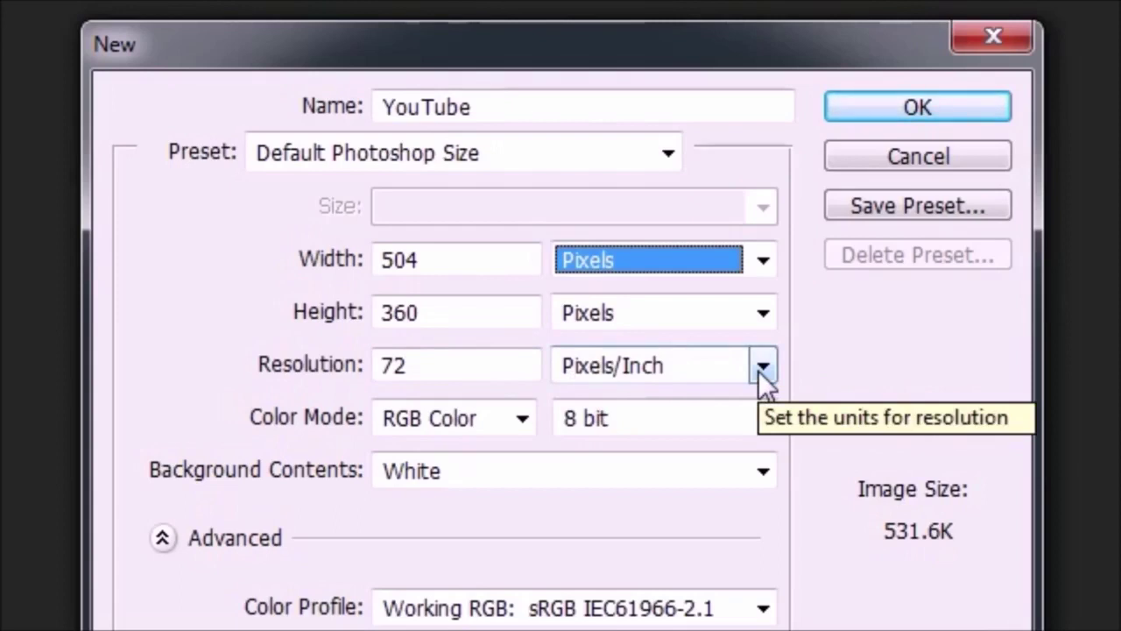
- Try a resolution of 300, then revert to the Default Photoshop Size preset
click(467, 368)
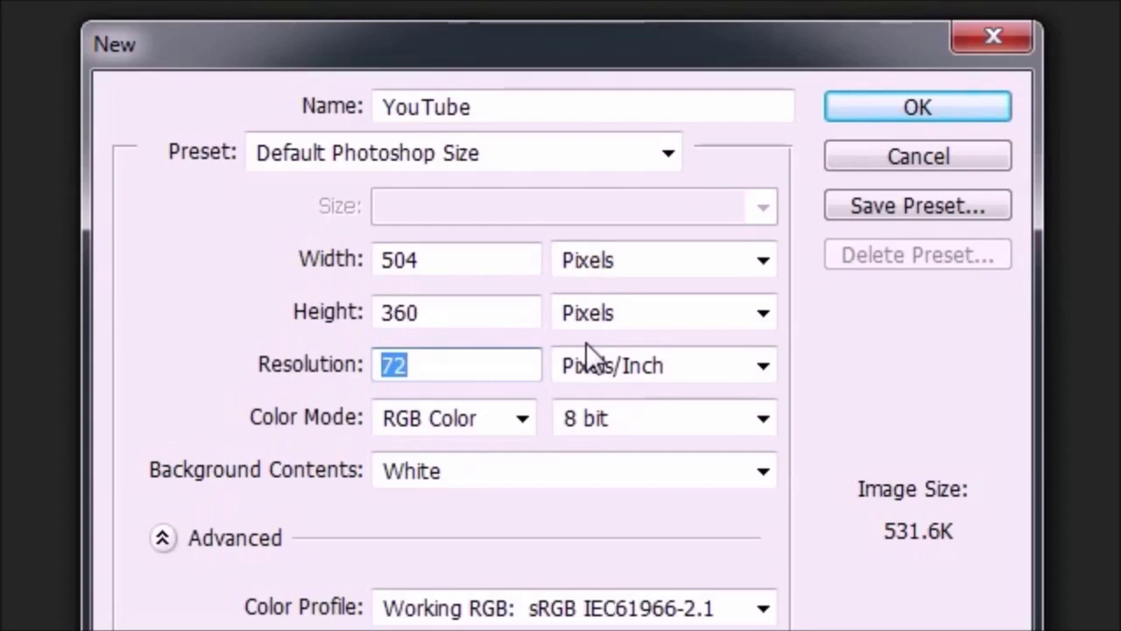
text(300)
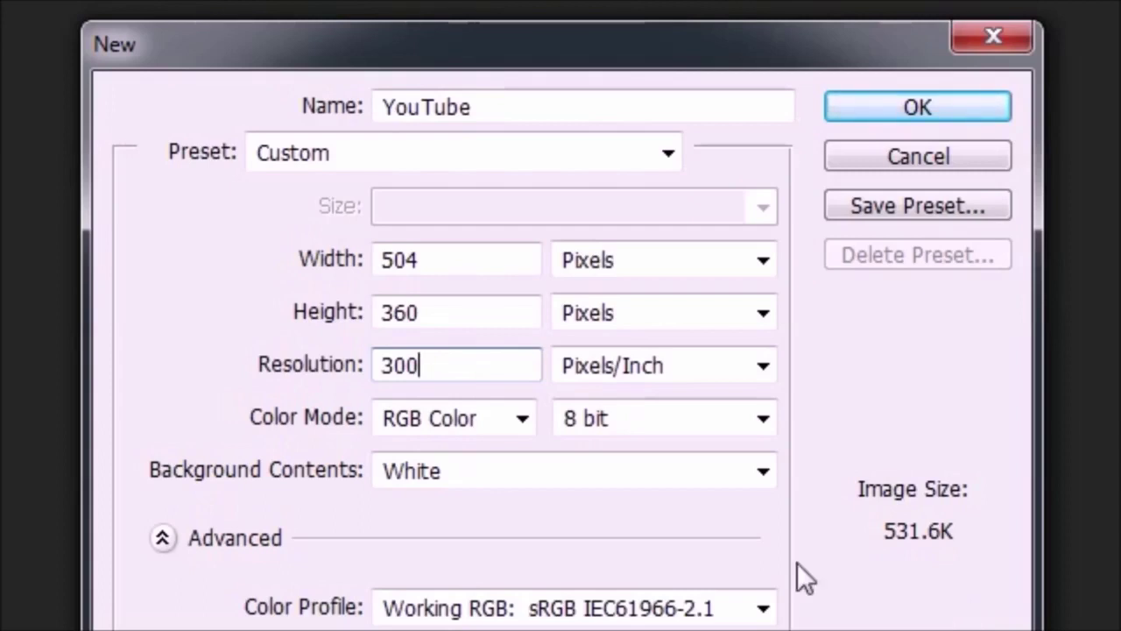
drag(465, 370, 295, 362)
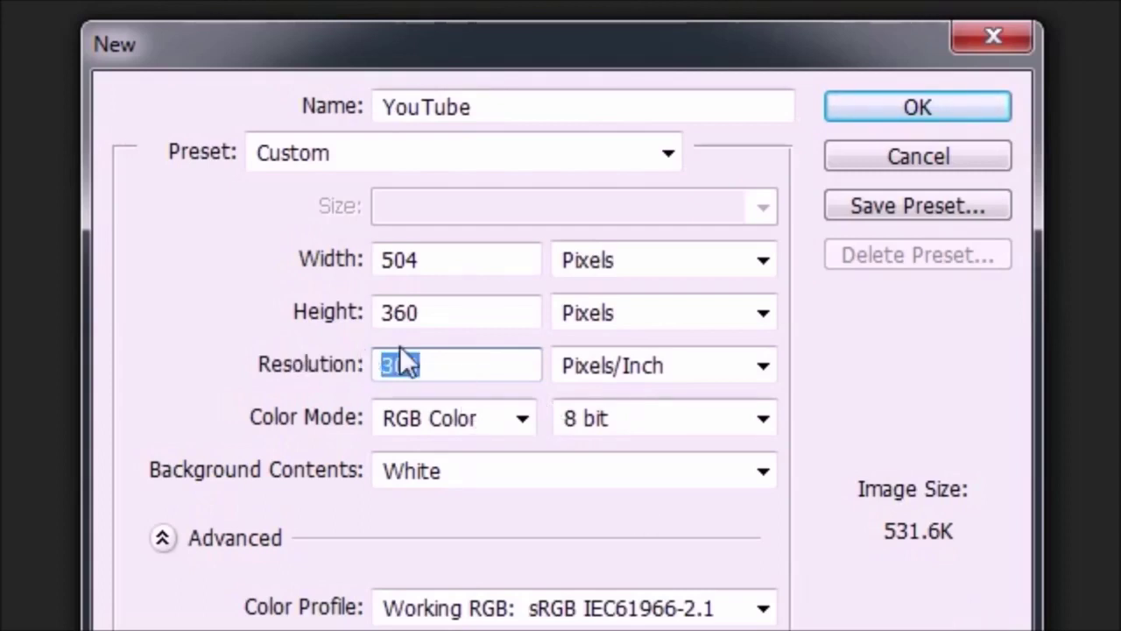
click(656, 166)
click(523, 218)
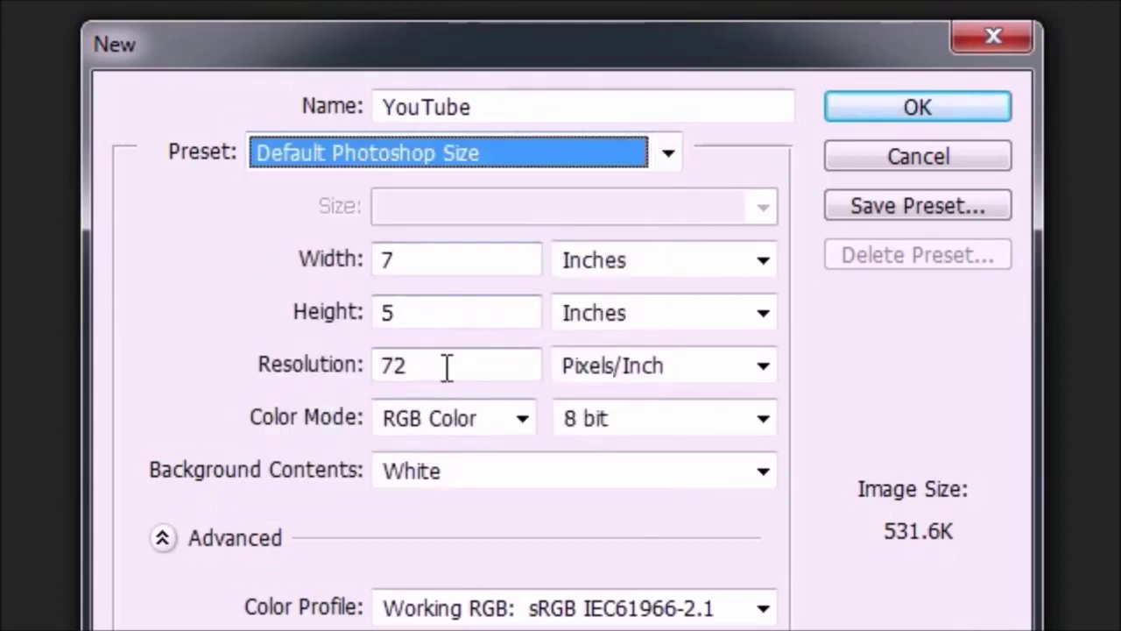
- Try a resolution of 1000, then reset to Default Photoshop Size at 7 × 5 inches, 72 ppi
drag(446, 368, 145, 388)
click(411, 367)
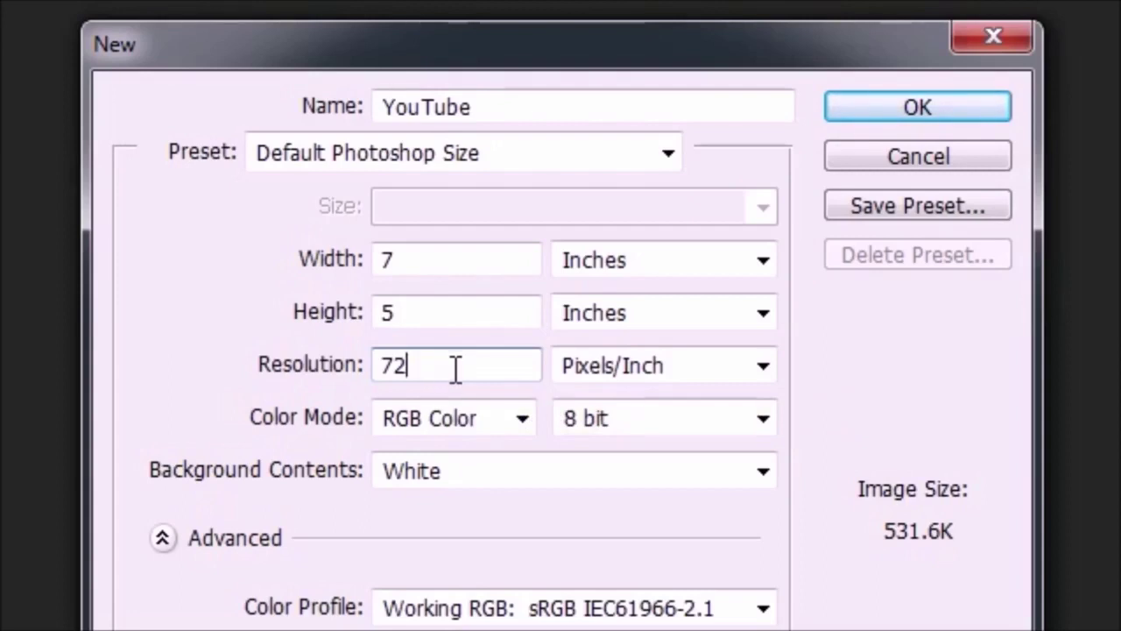
drag(465, 368, 113, 358)
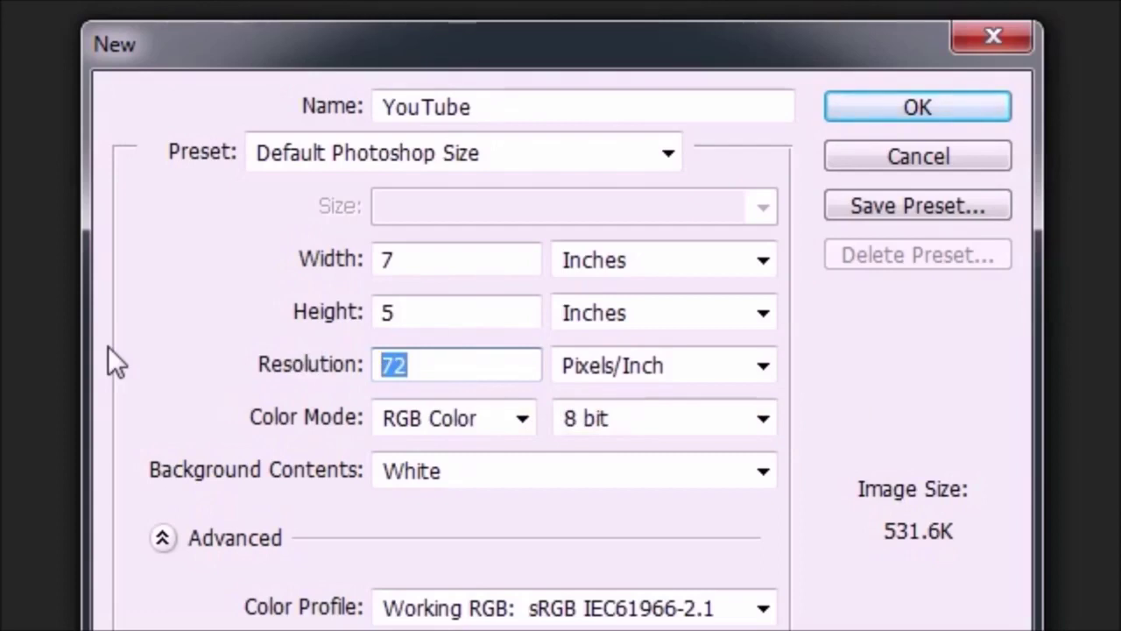
text(1000)
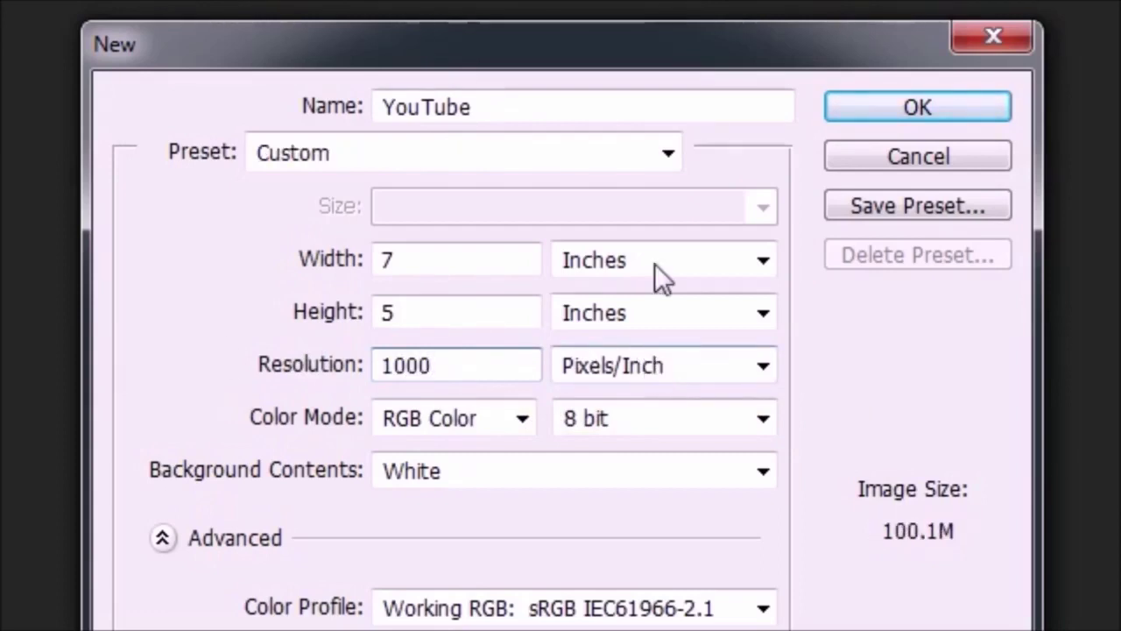
click(663, 151)
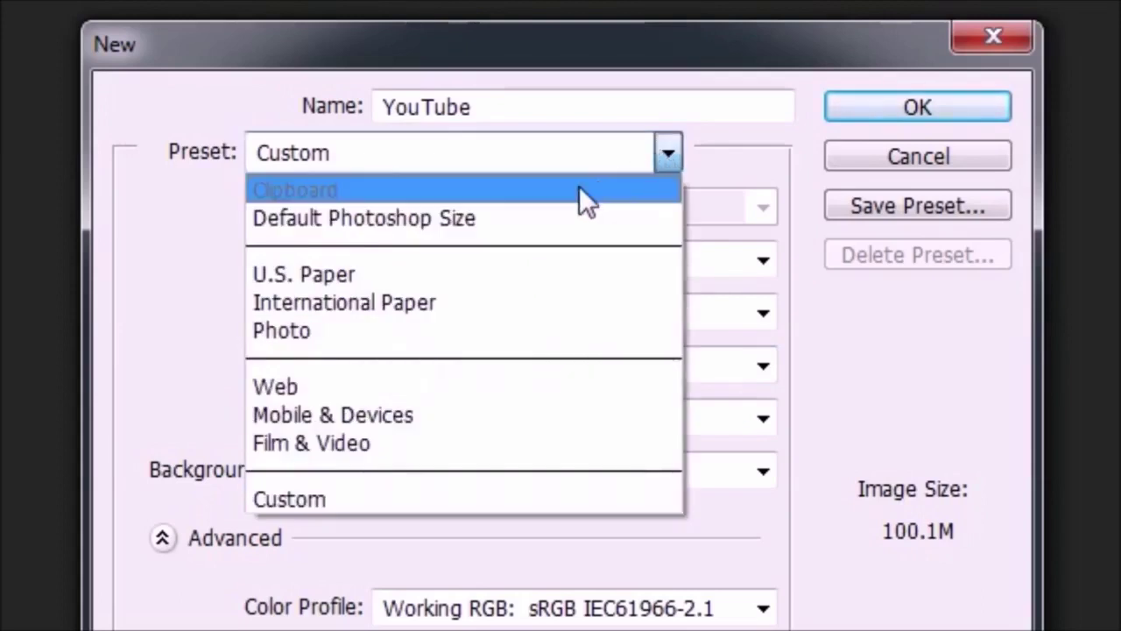
click(530, 219)
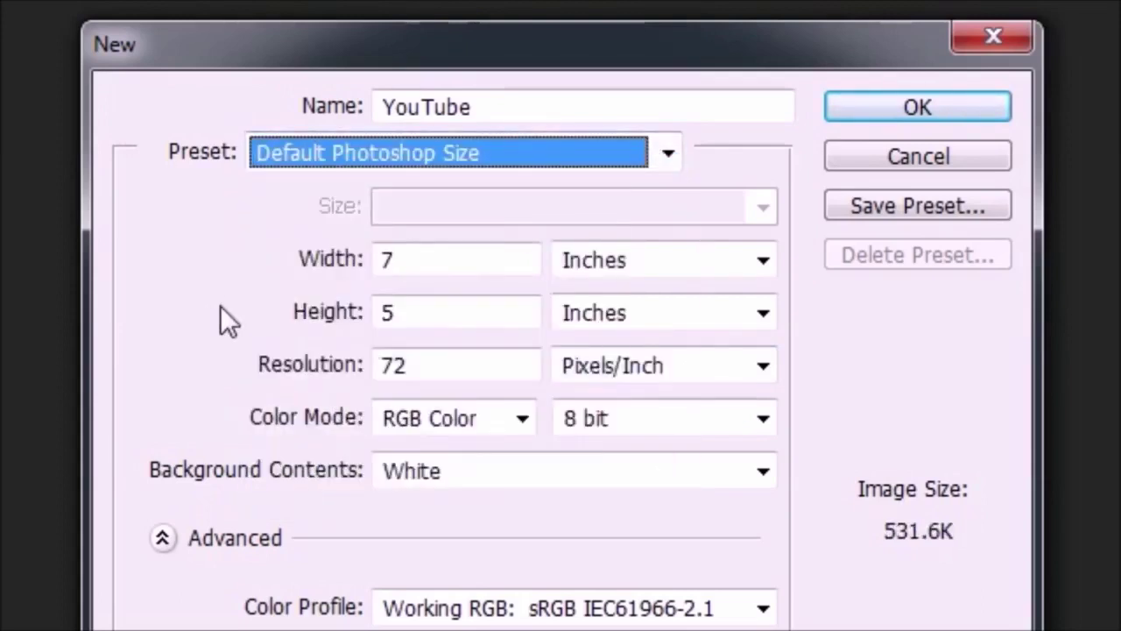
drag(430, 371, 271, 362)
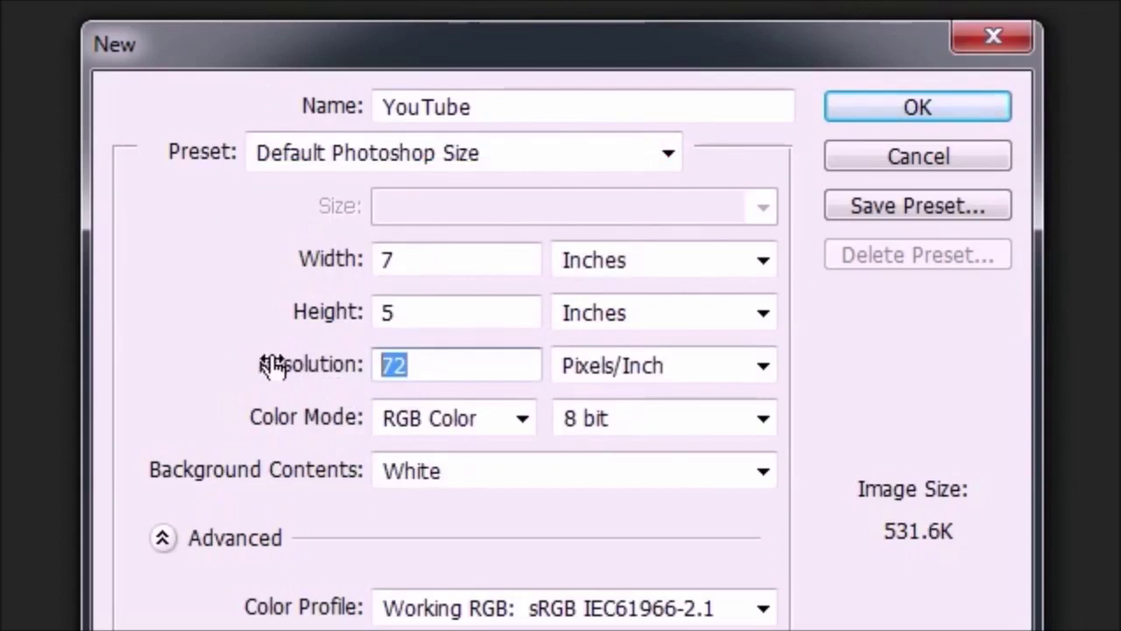
click(430, 364)
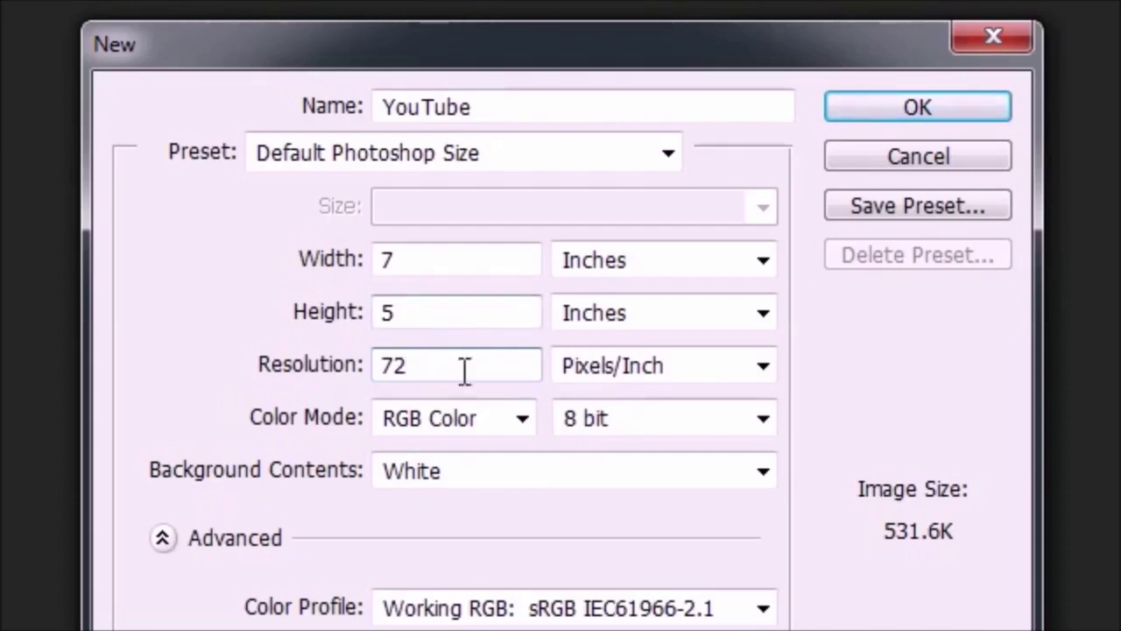
click(524, 418)
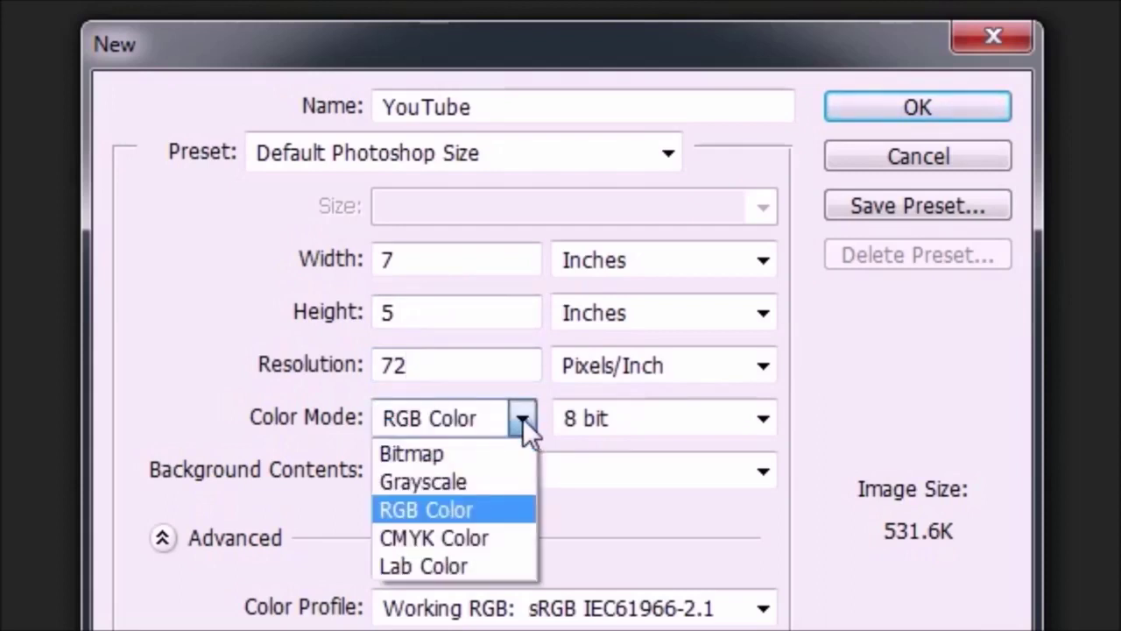
click(243, 412)
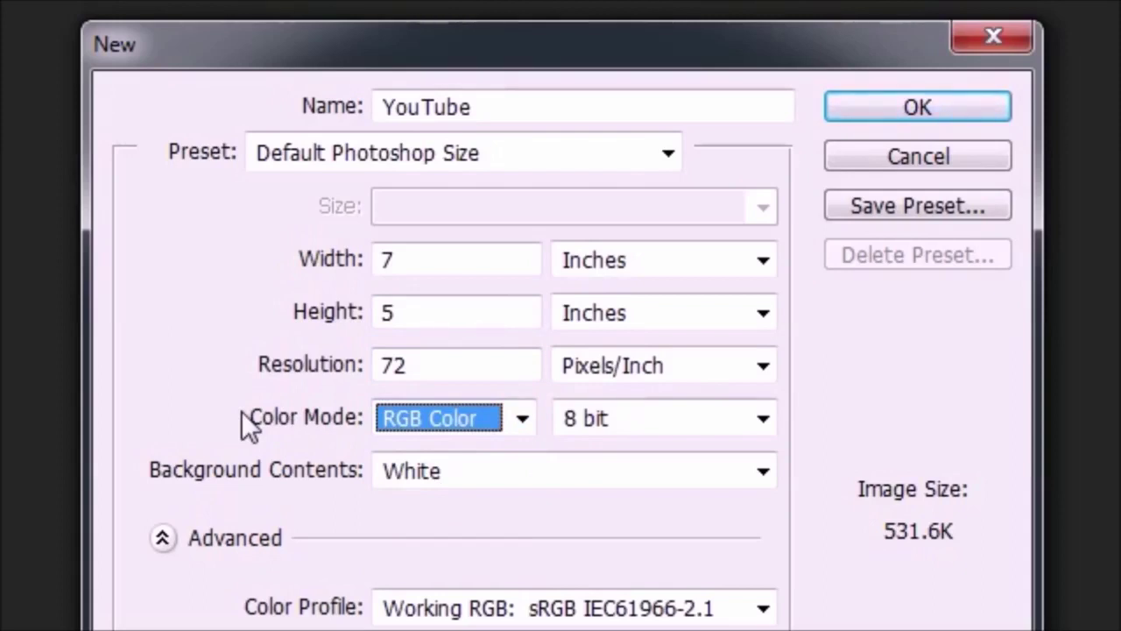
click(522, 420)
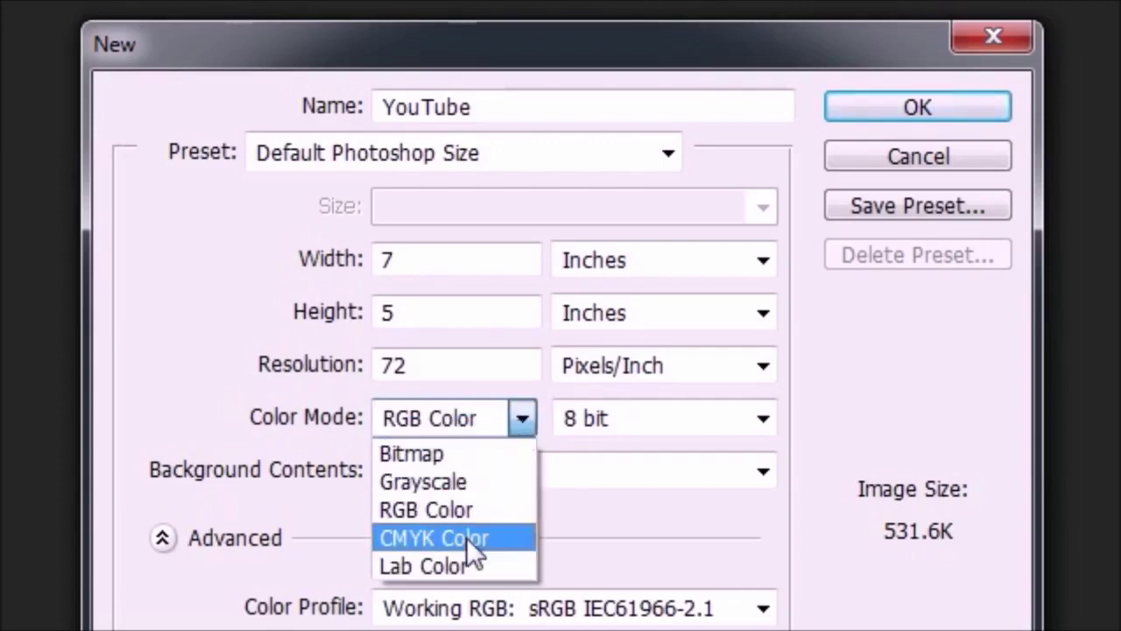
click(232, 419)
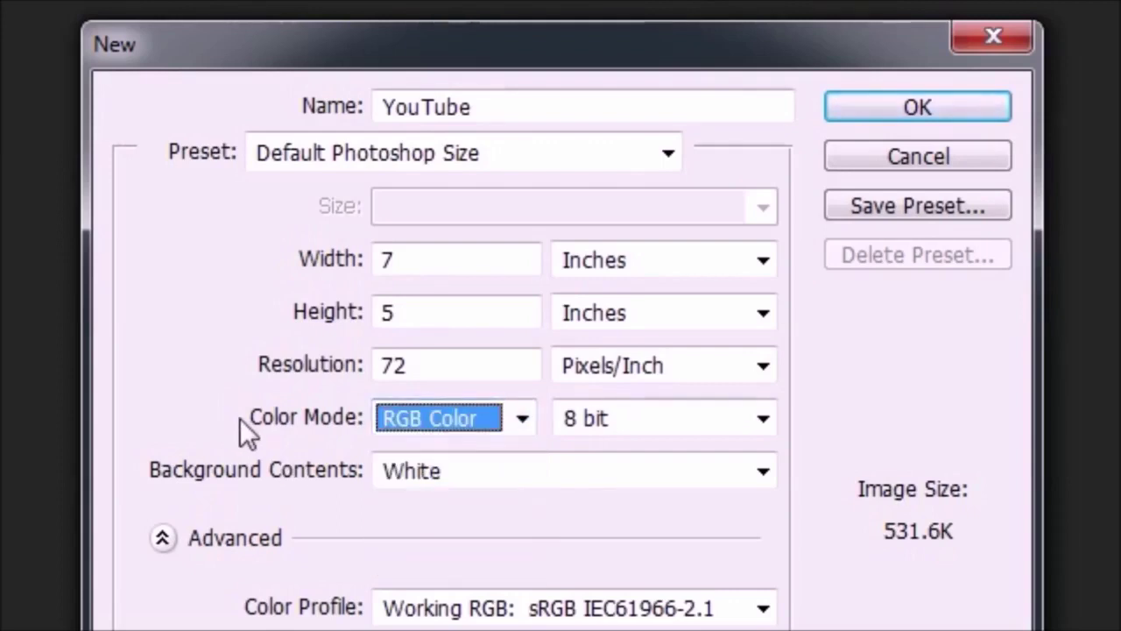
click(518, 425)
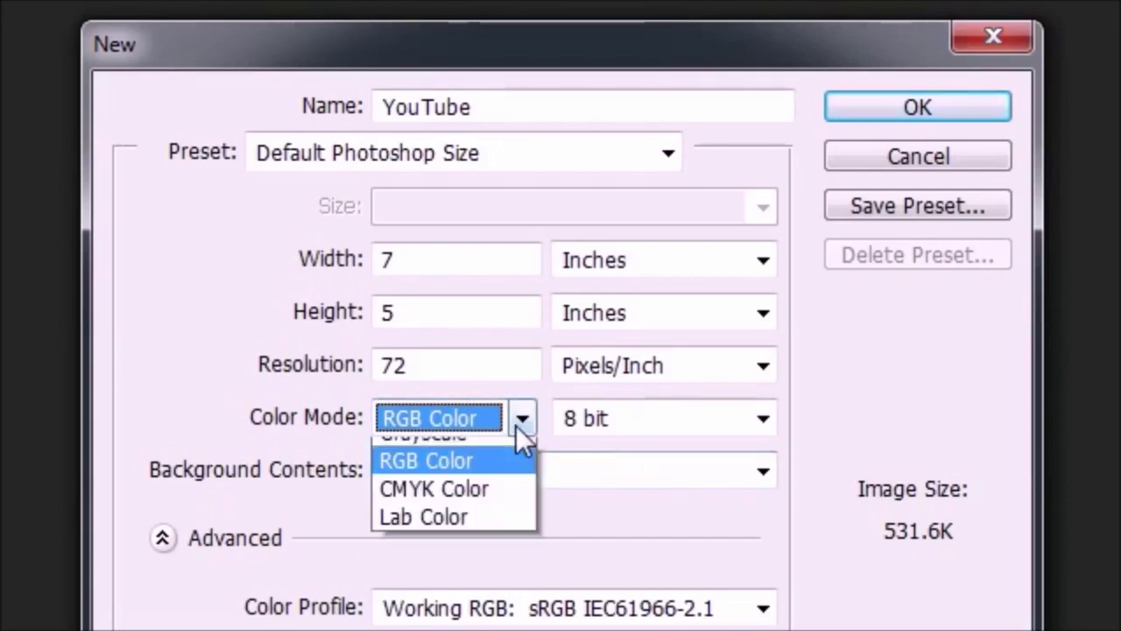
click(480, 510)
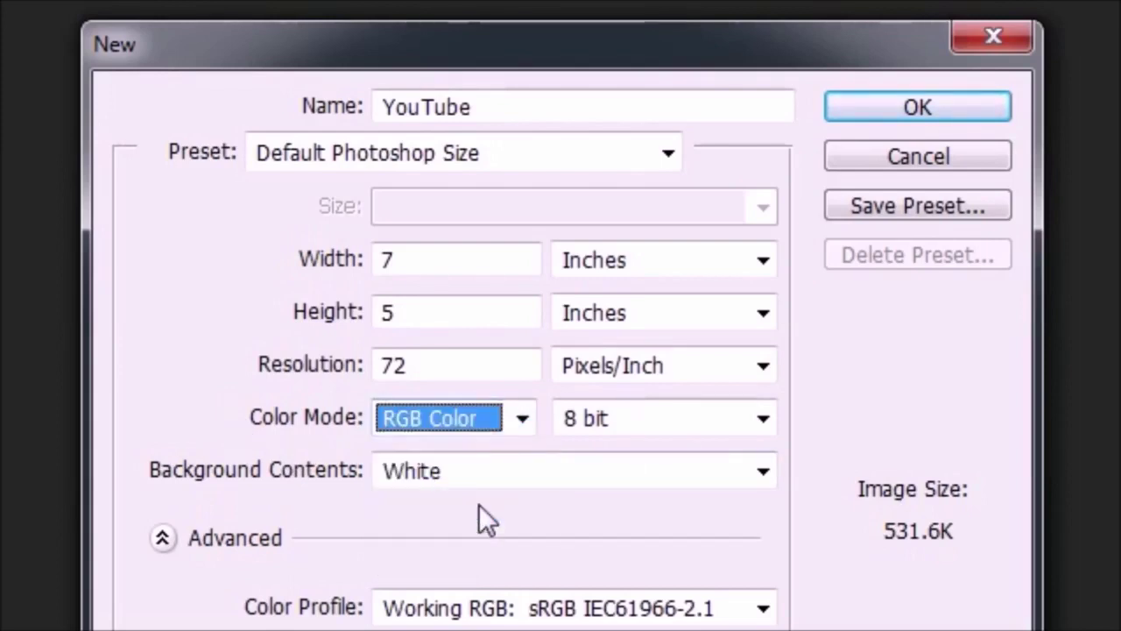
click(519, 424)
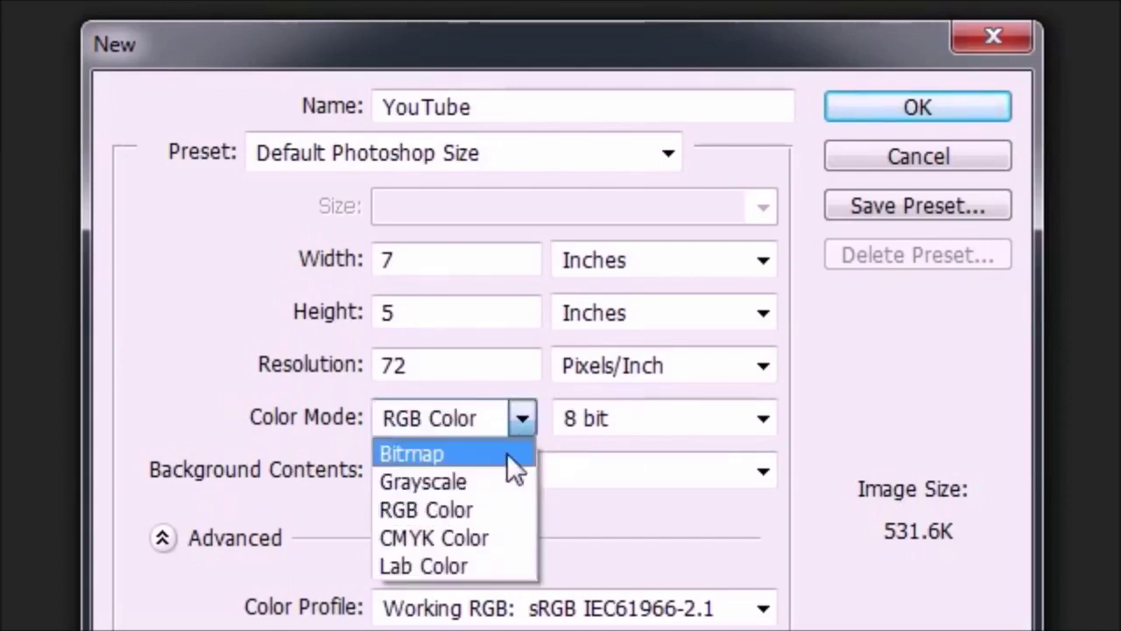
click(470, 538)
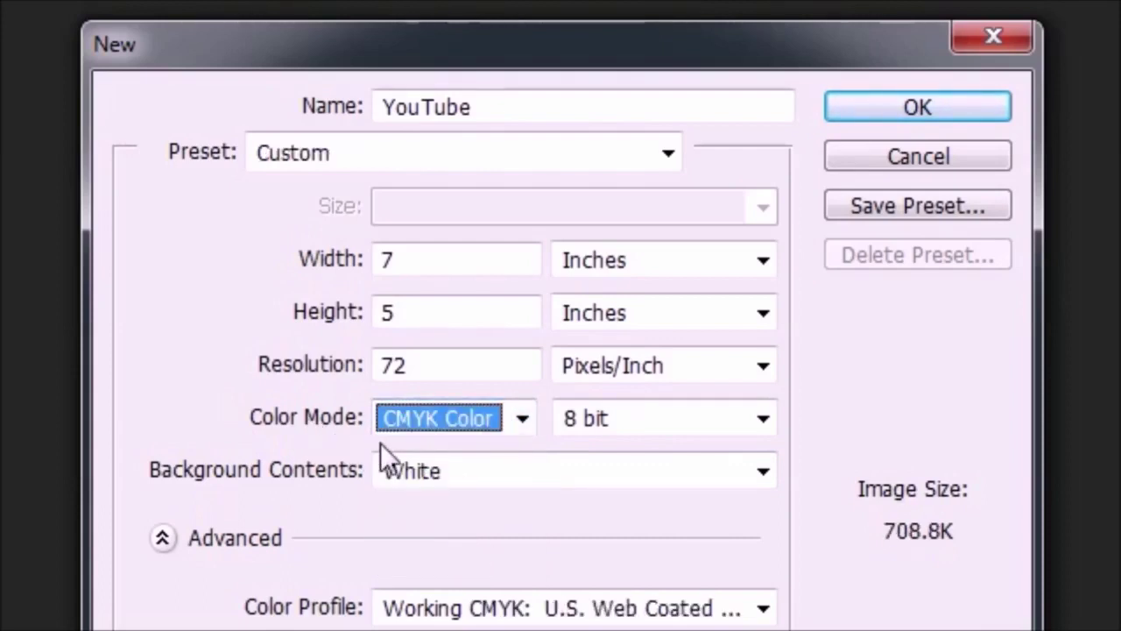
click(517, 422)
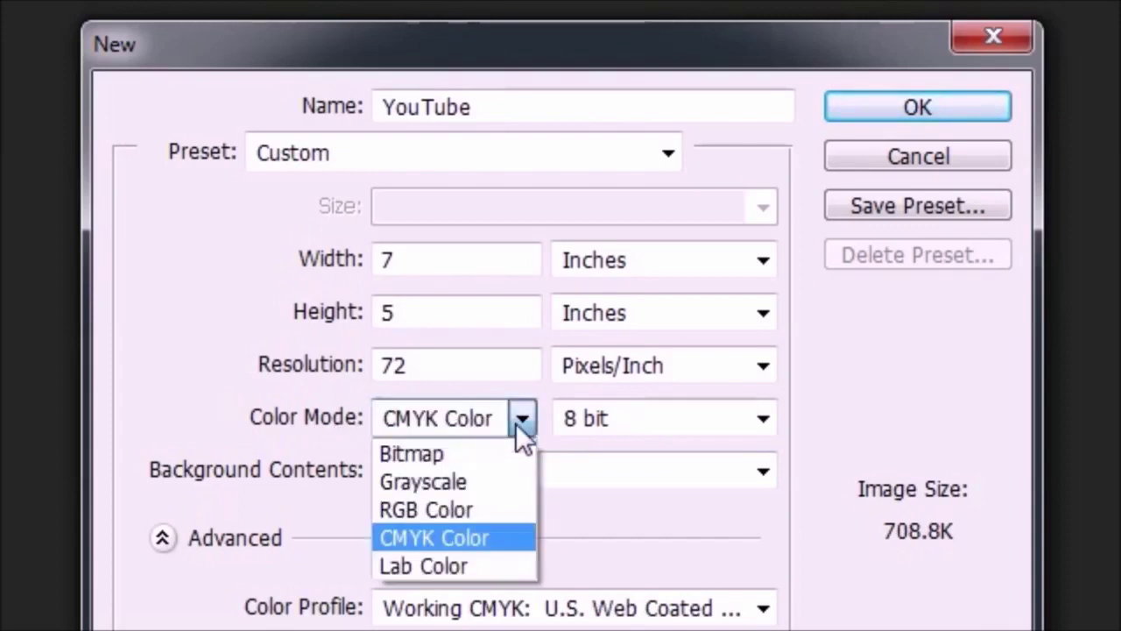
click(457, 510)
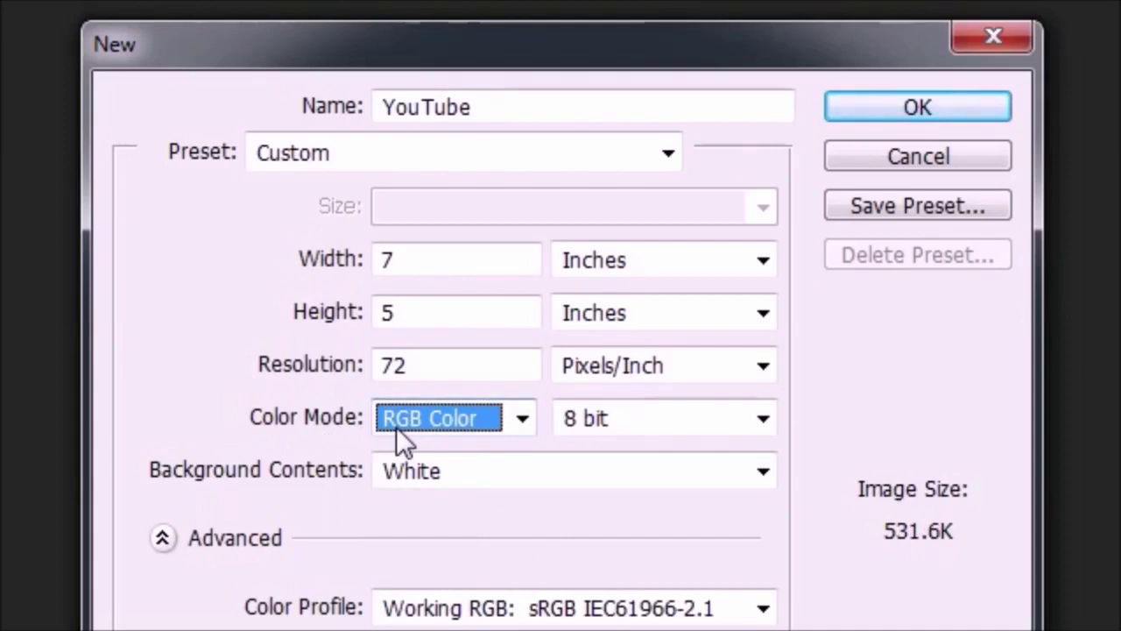
- Set Color Mode to RGB Color and review the bit depth, keeping 8 bit
click(518, 425)
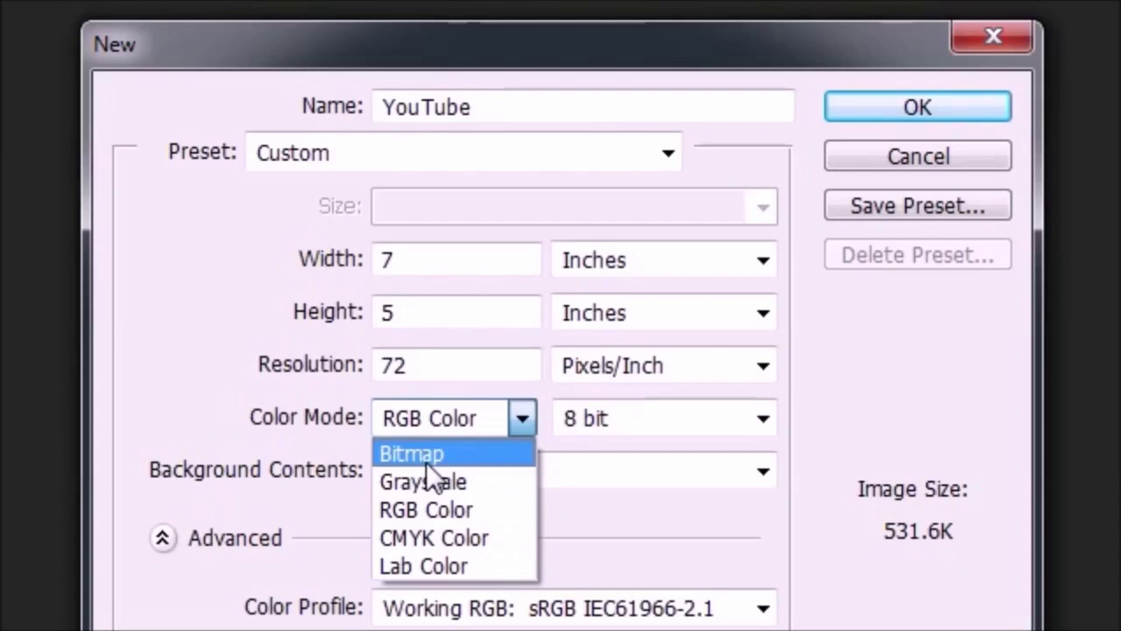
click(263, 419)
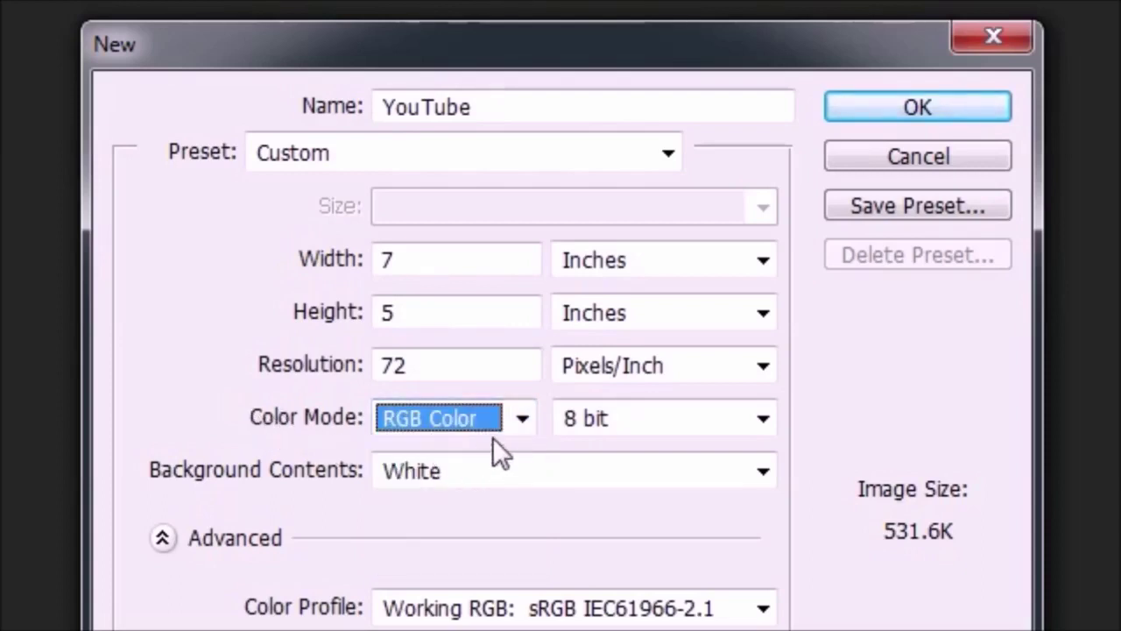
click(518, 424)
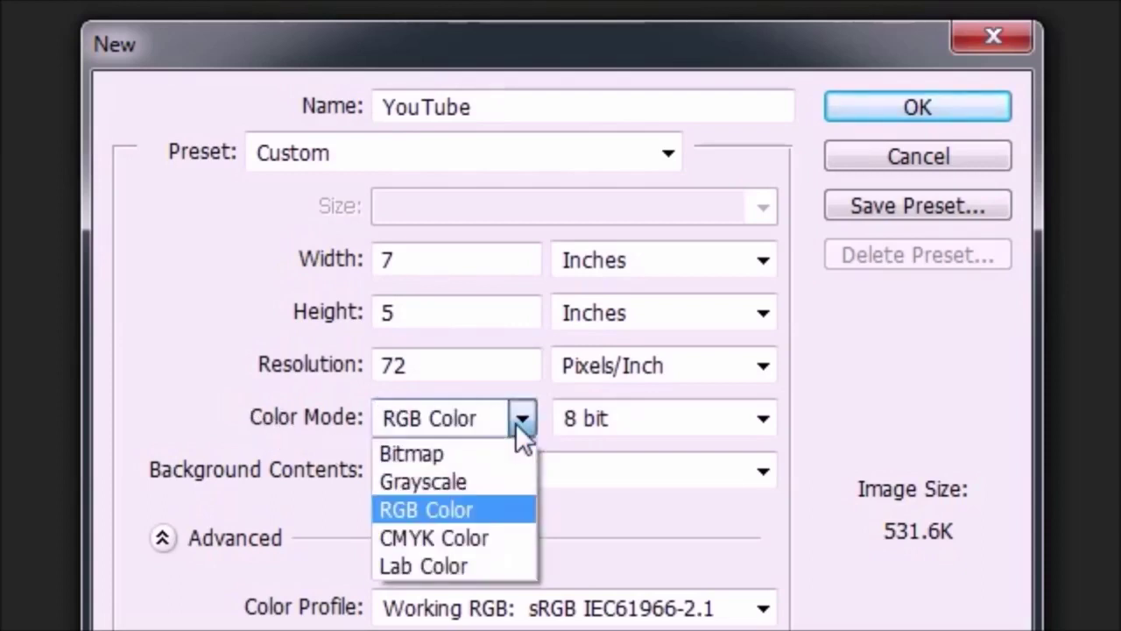
click(440, 509)
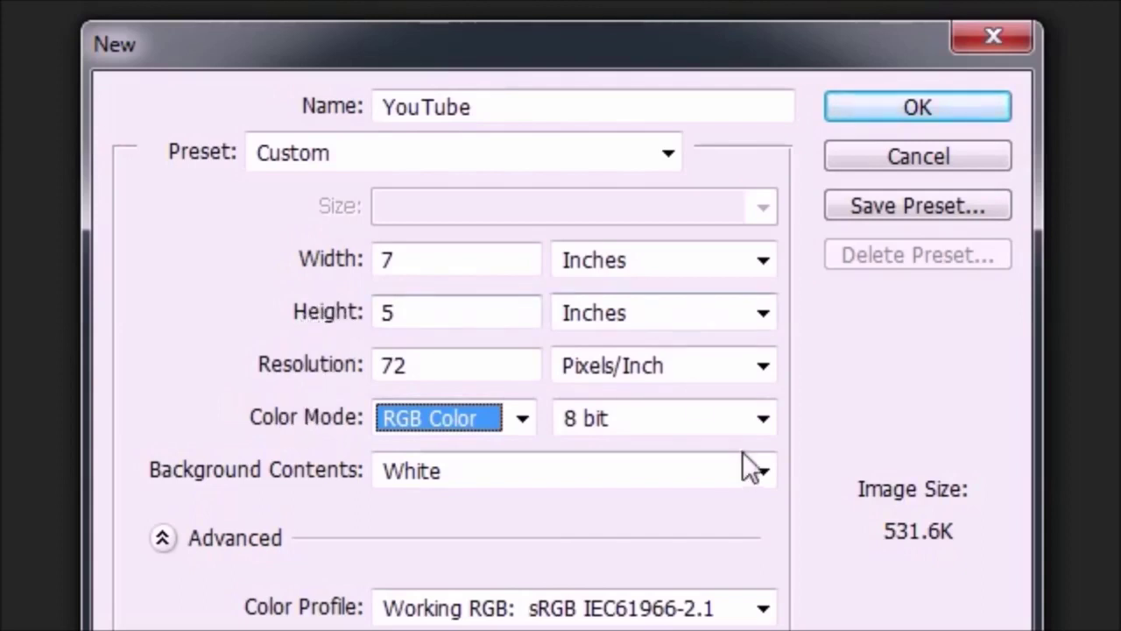
click(761, 422)
- Try White and Background Color as Background Contents, ending on Transparent
click(762, 421)
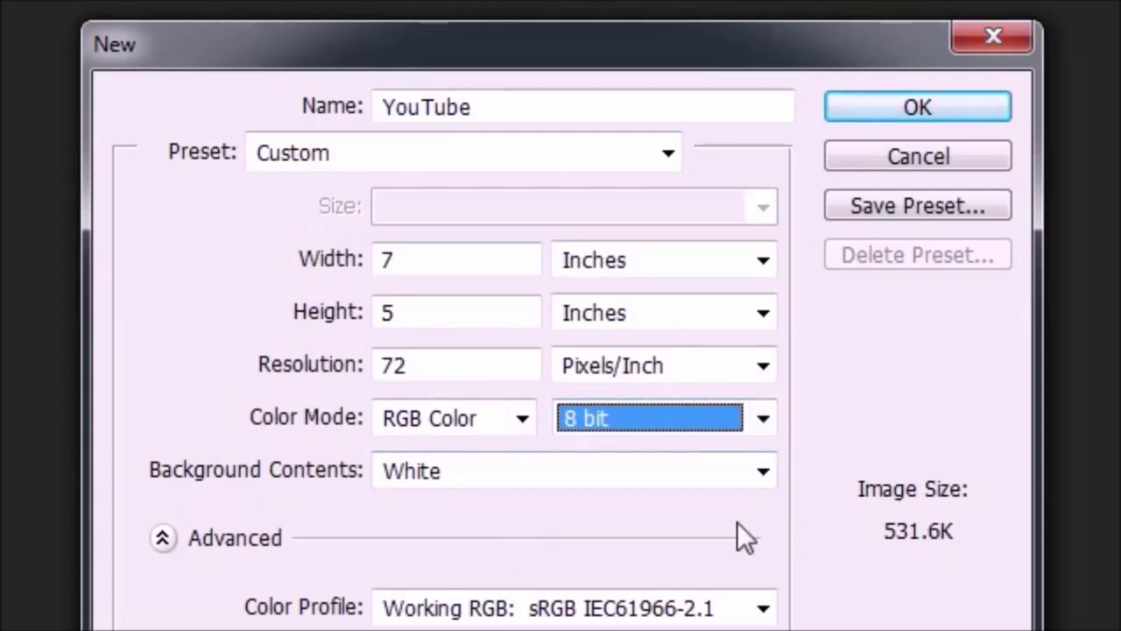
click(763, 475)
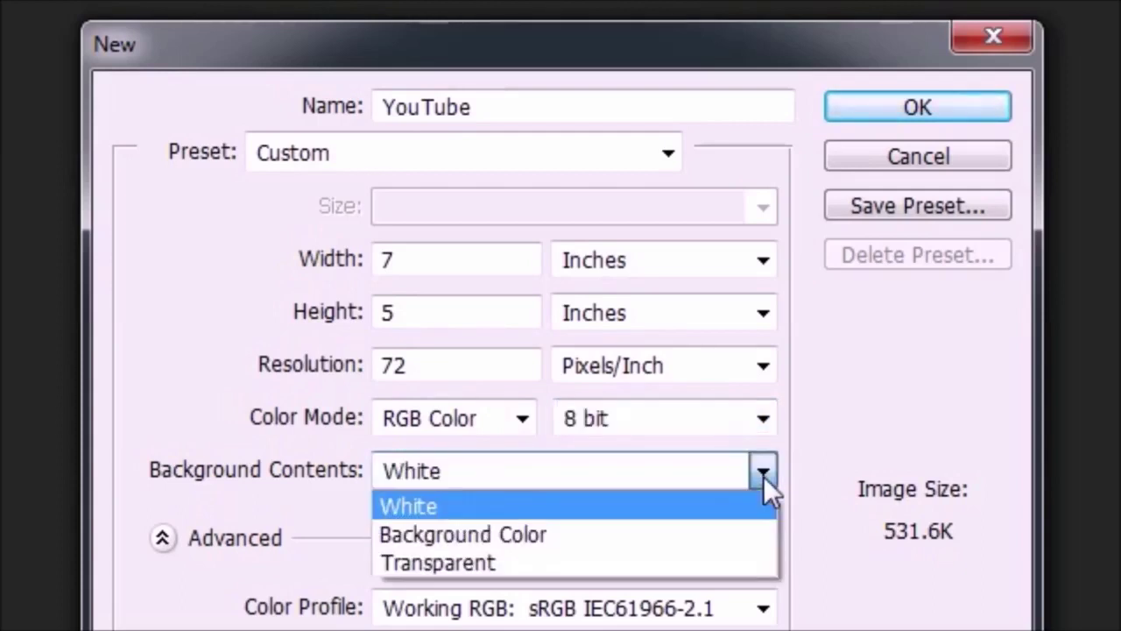
click(761, 475)
click(753, 480)
click(572, 526)
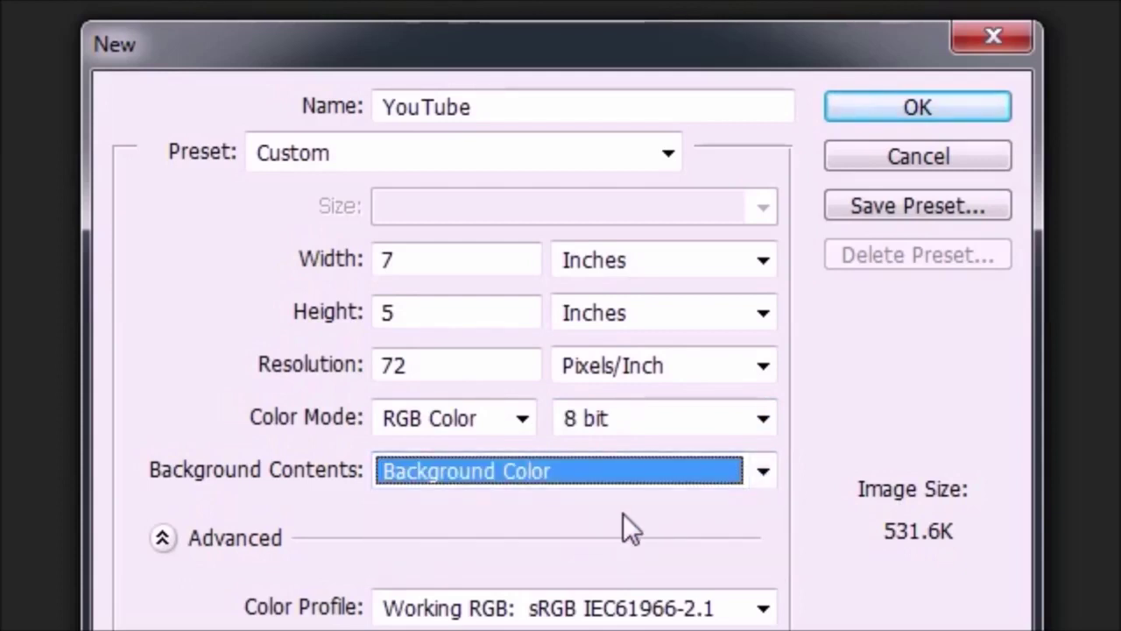
click(756, 471)
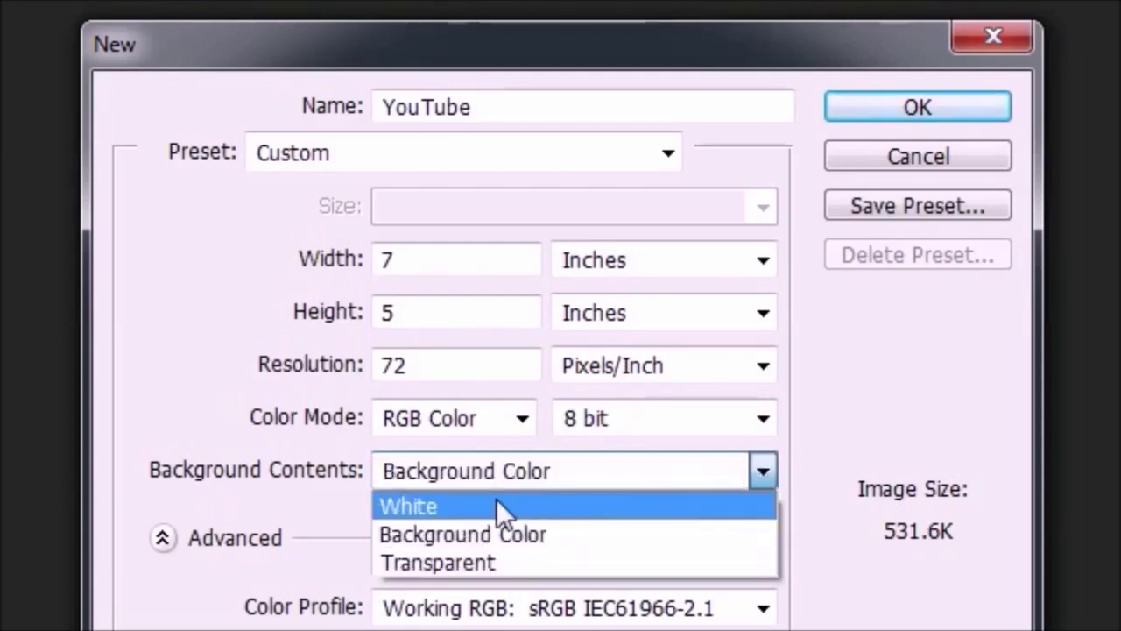
click(476, 508)
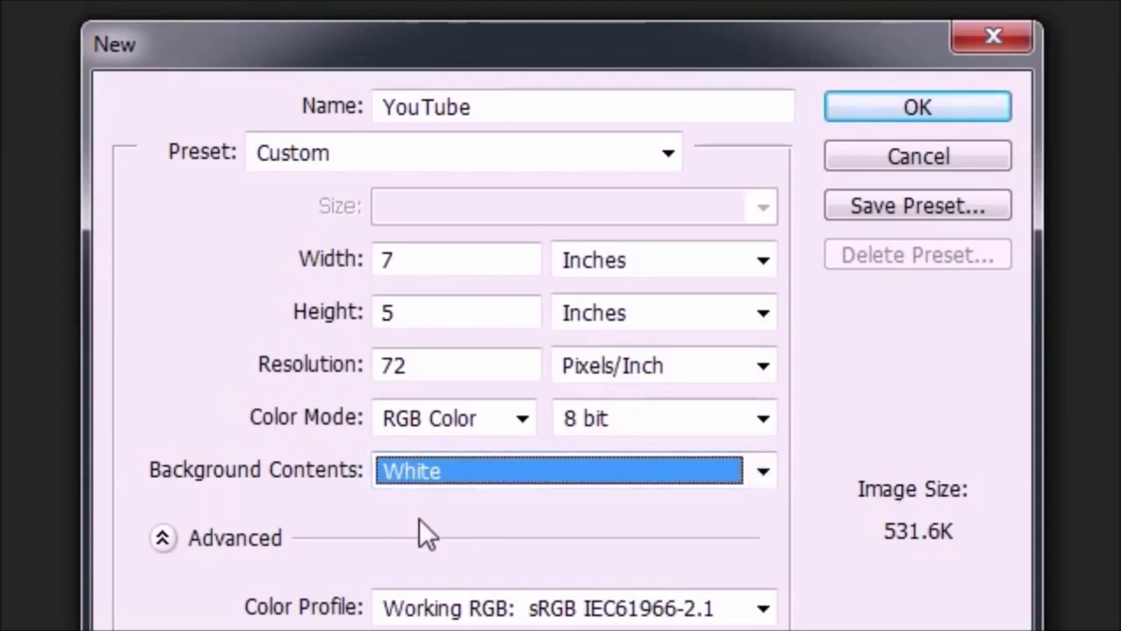
click(726, 476)
click(483, 563)
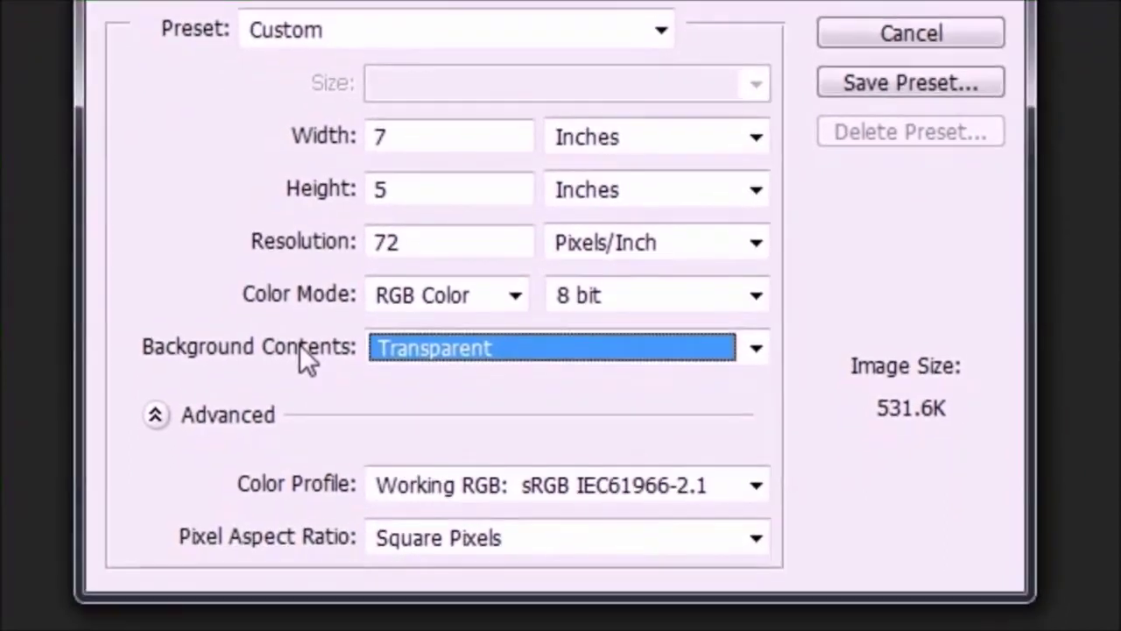
- Set Background Contents back to White and collapse, then re-expand, the Advanced section
click(756, 348)
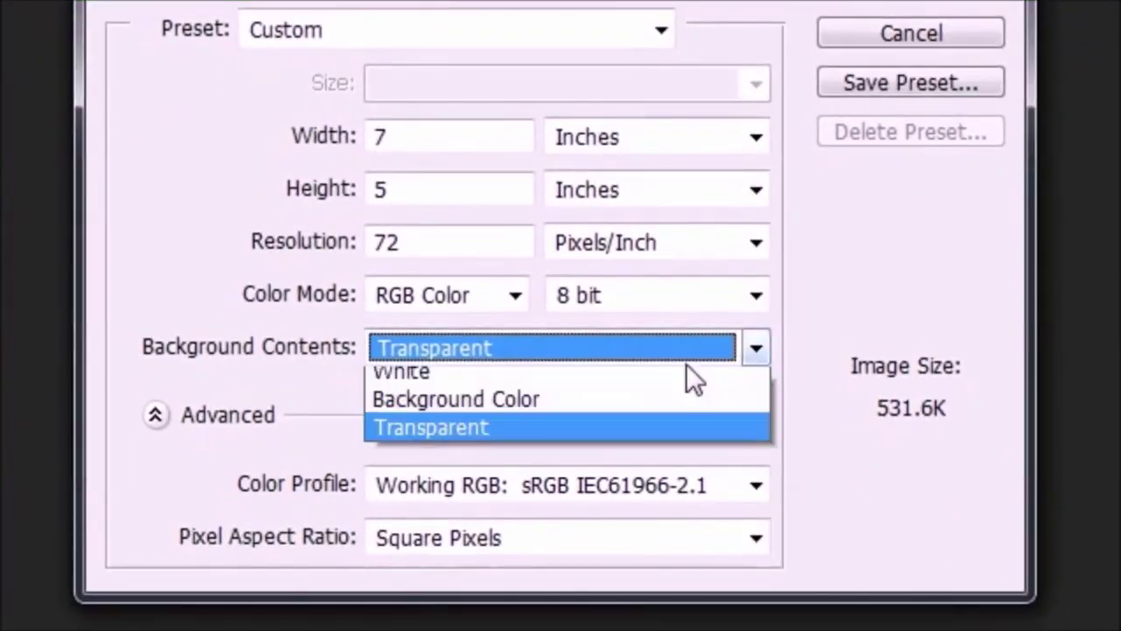
click(483, 383)
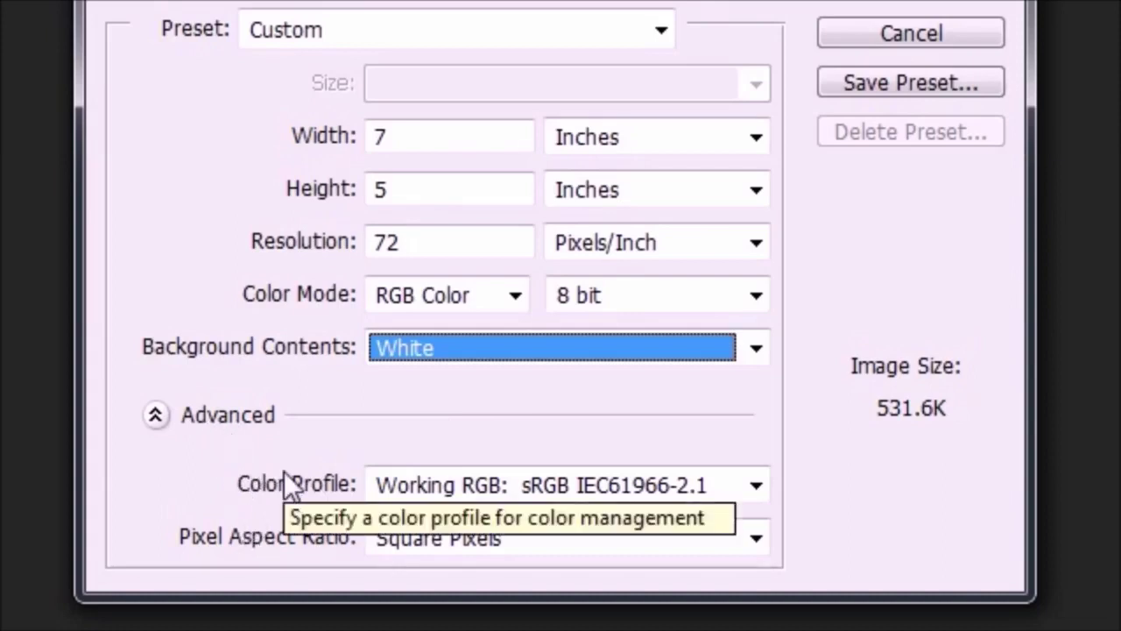
click(157, 423)
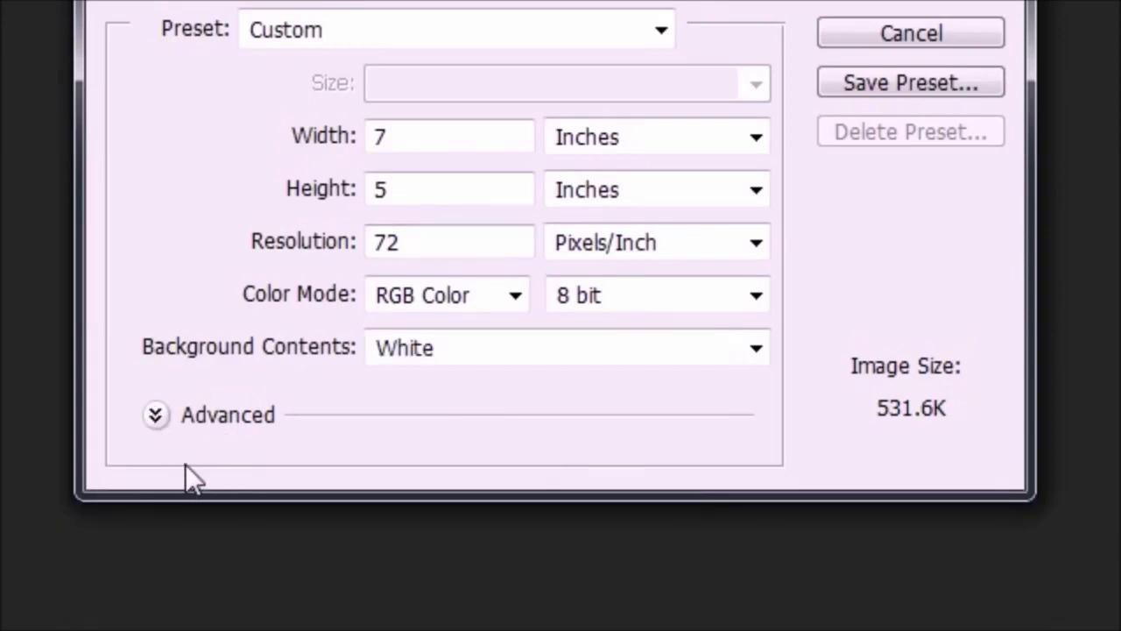
click(156, 419)
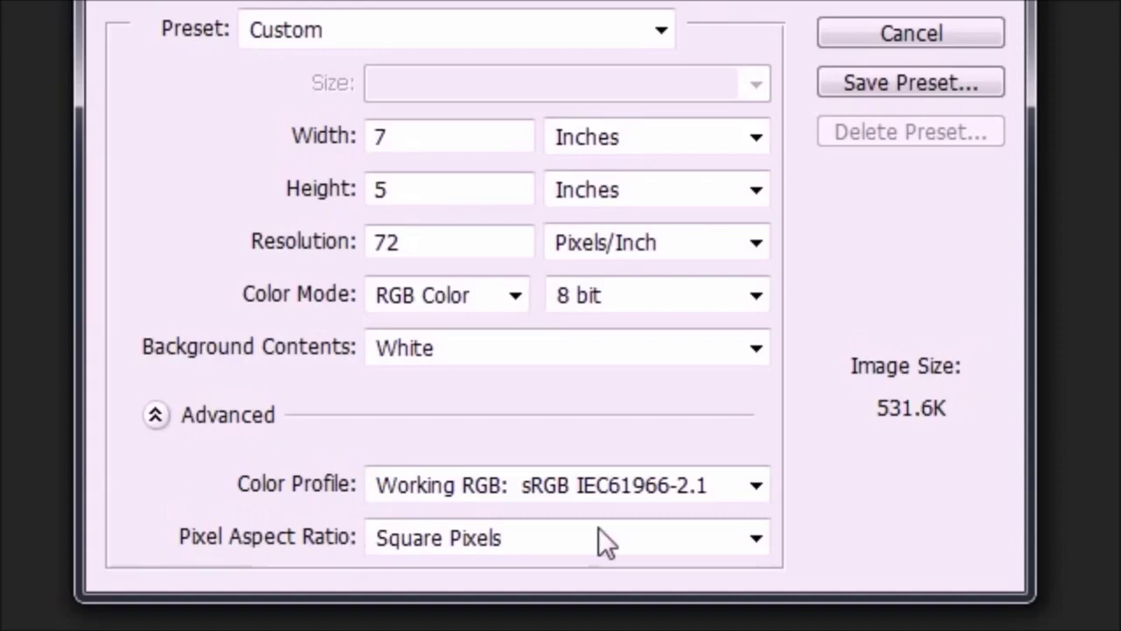
click(756, 535)
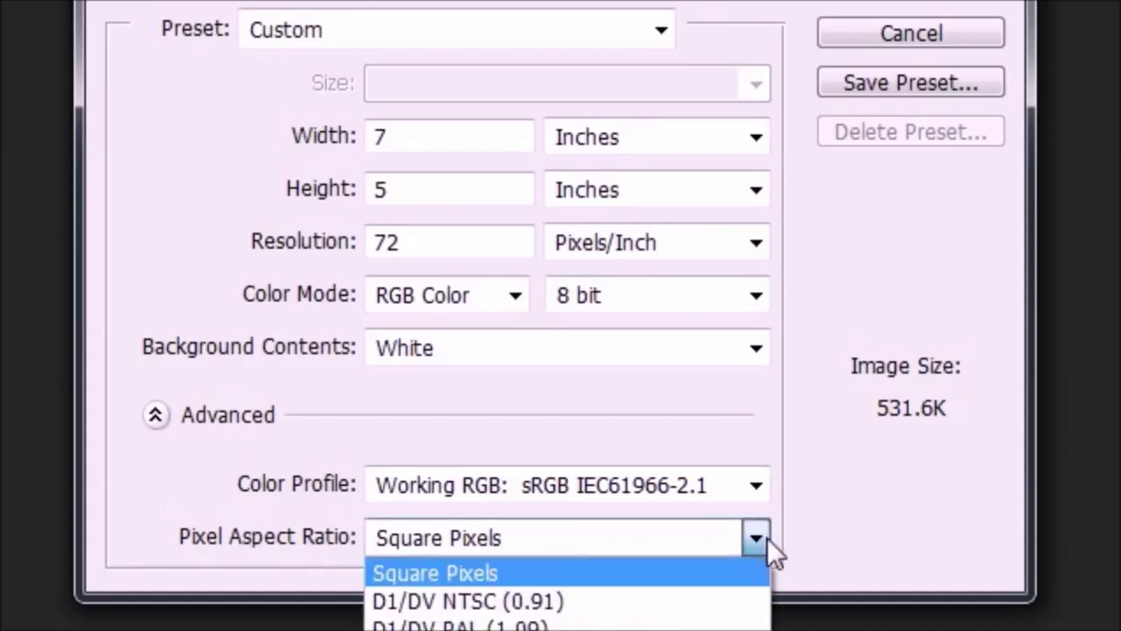
click(243, 541)
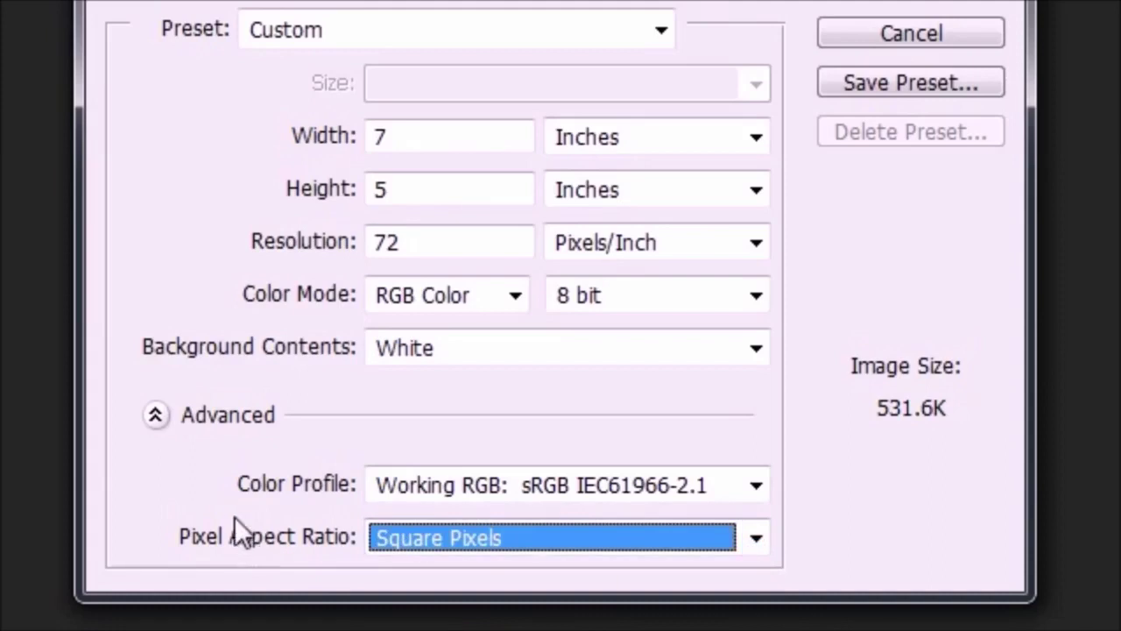
key(Tab)
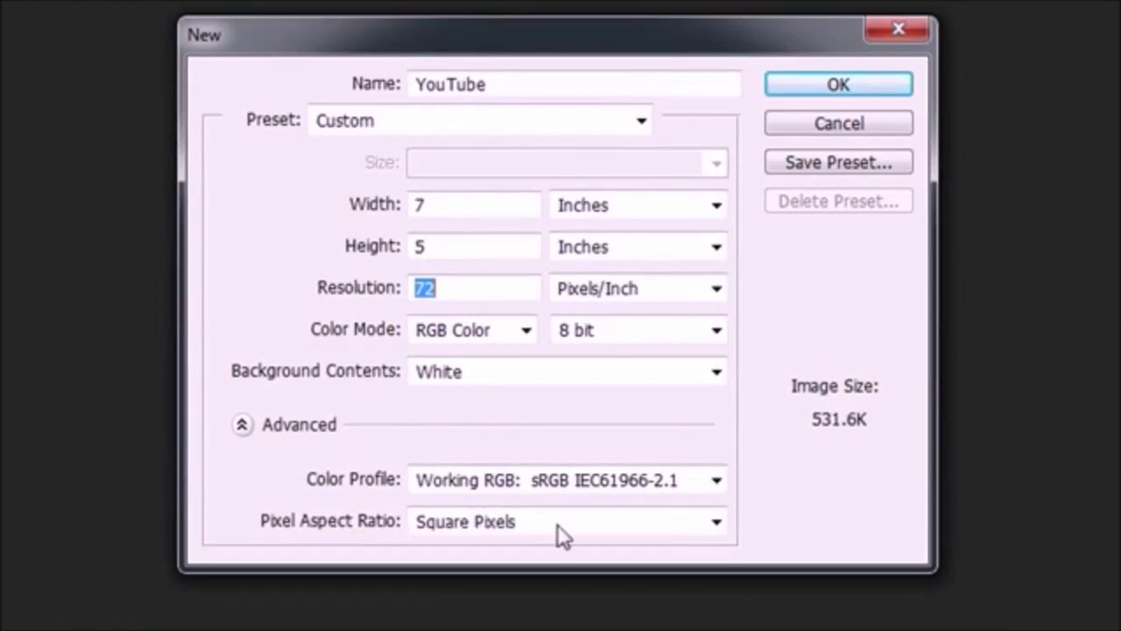
- Keep Square Pixels aspect ratio and confirm the 7 × 5 inch, 72 ppi YouTube document
click(716, 523)
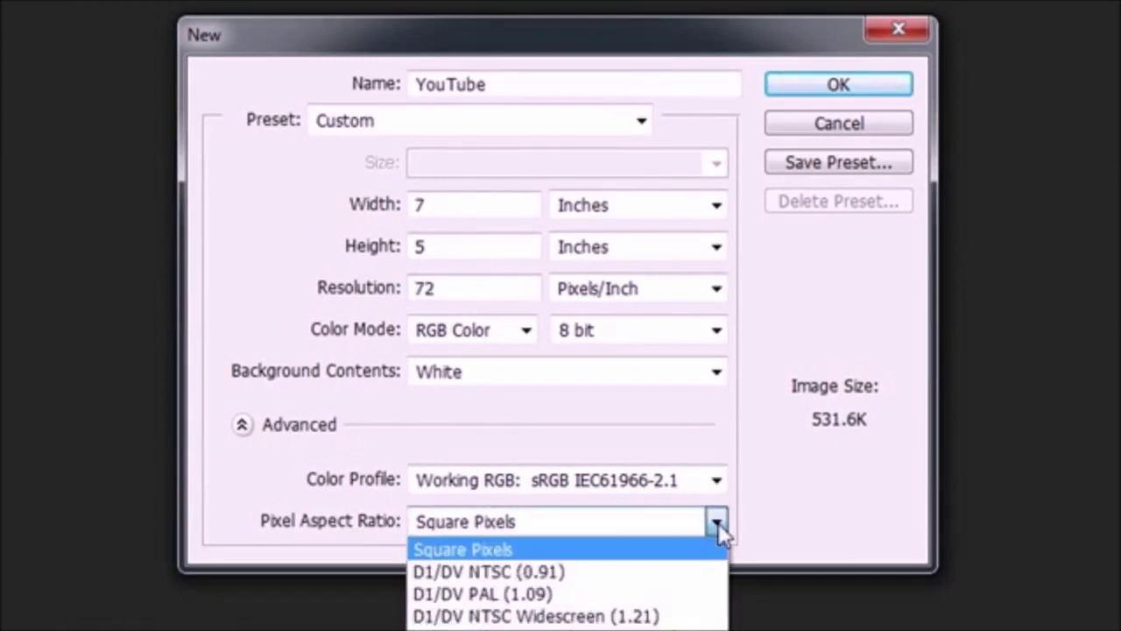
click(296, 471)
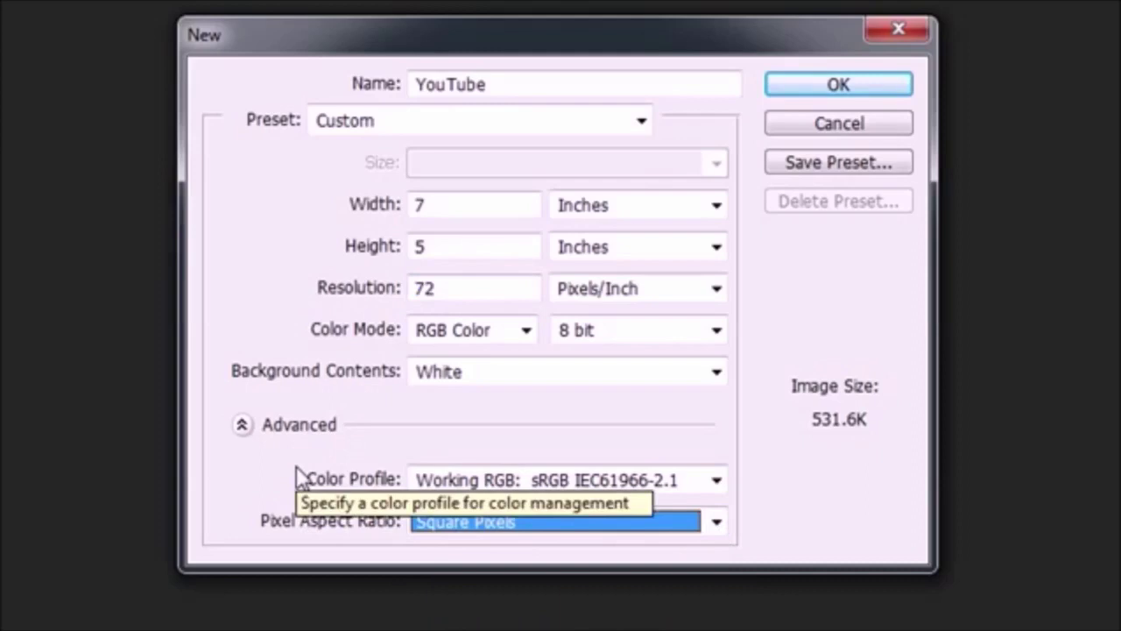
key(Tab)
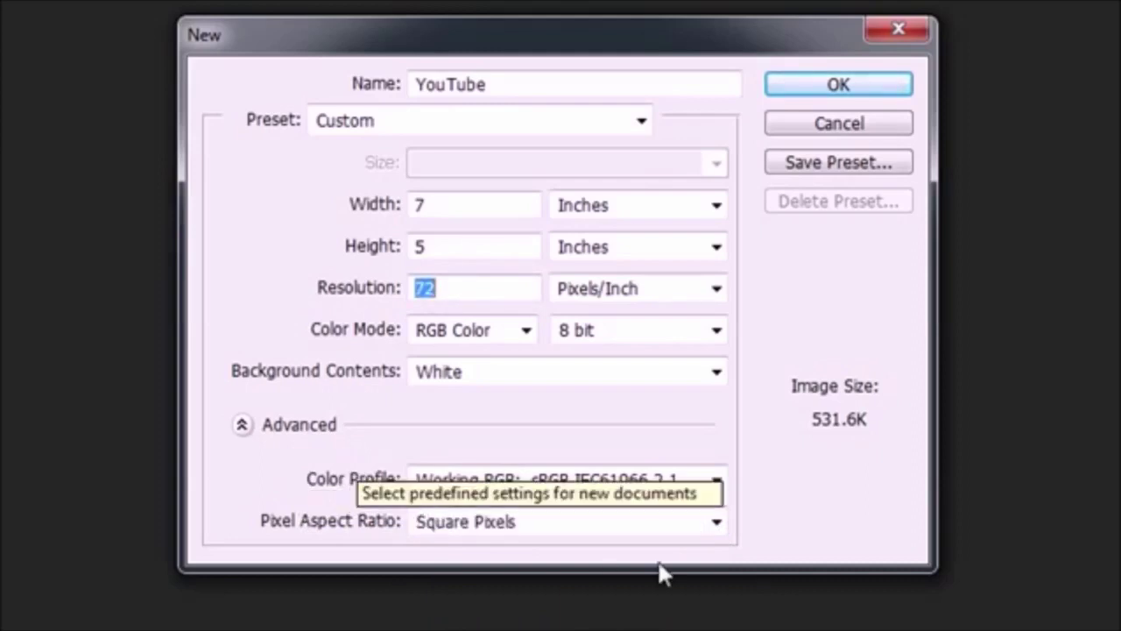
click(716, 522)
click(438, 548)
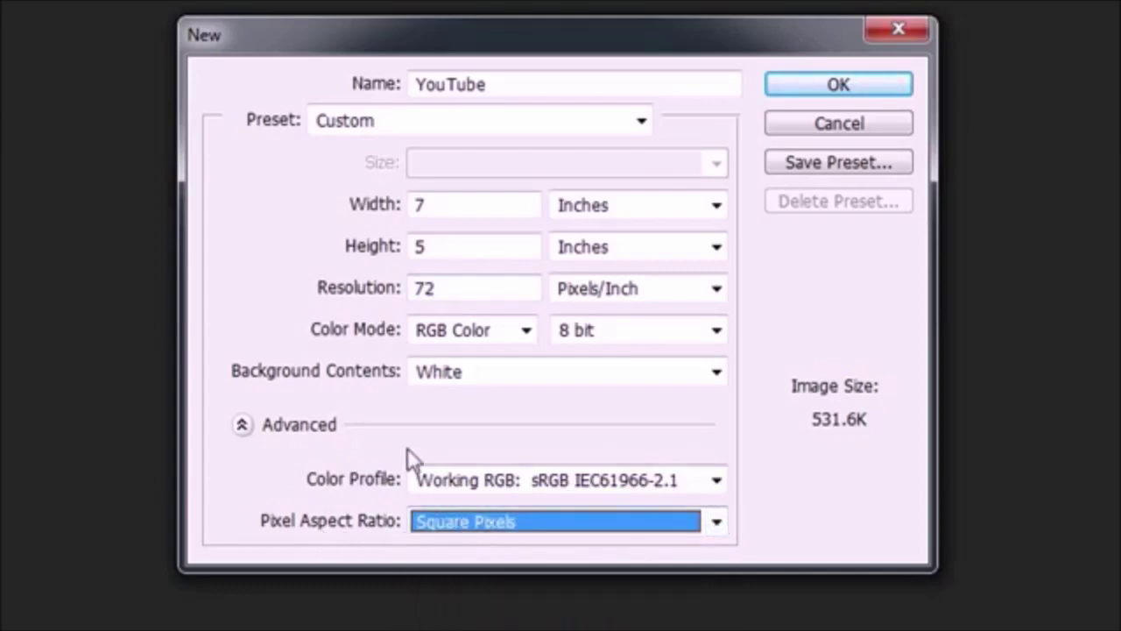
click(372, 407)
key(Tab)
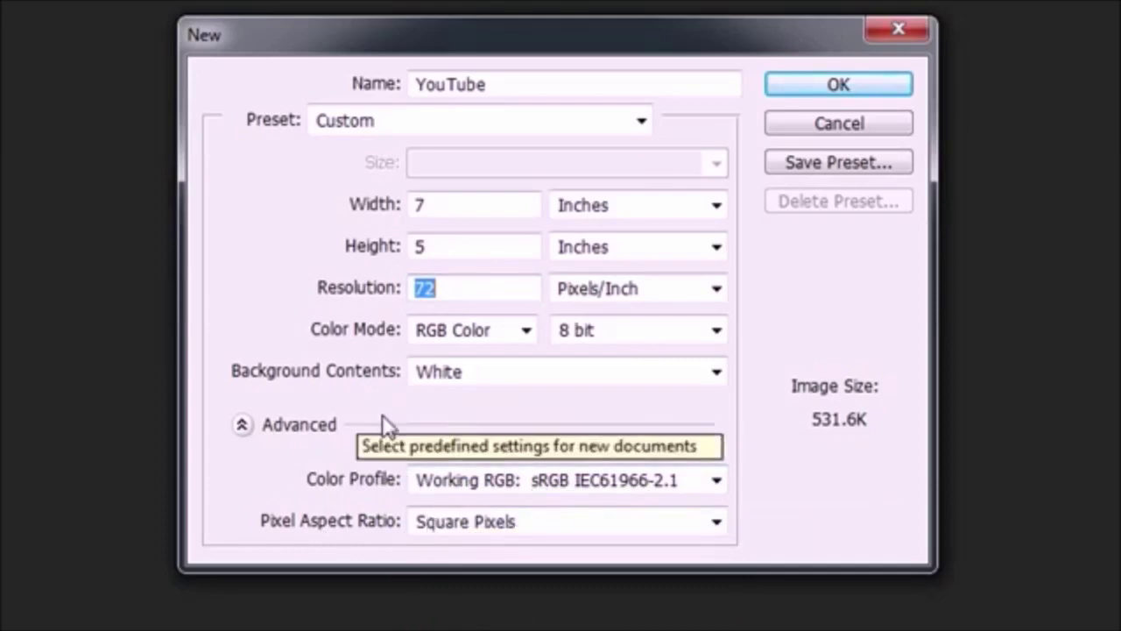
click(838, 92)
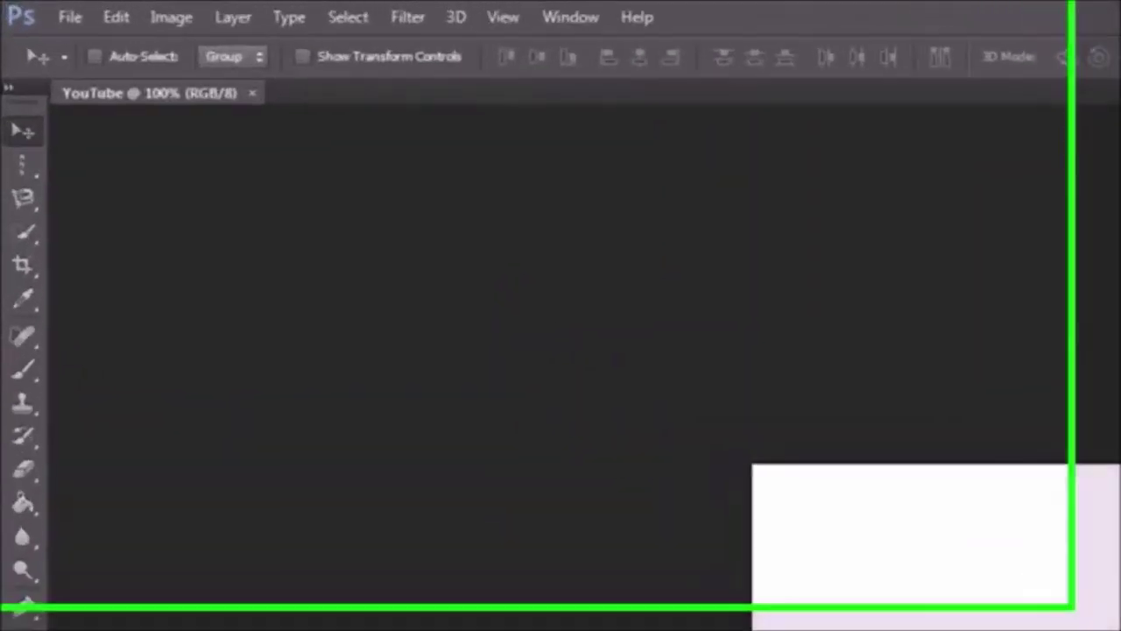
- Create a new blank white 7 × 5 inch document with the Default Photoshop Size preset
click(73, 17)
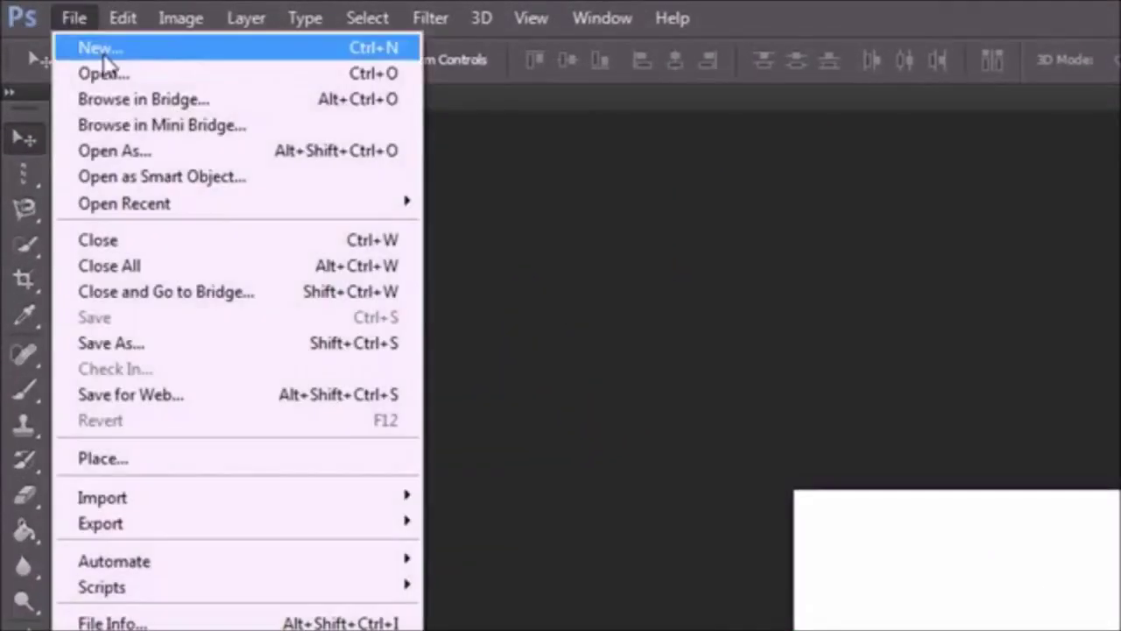
click(75, 43)
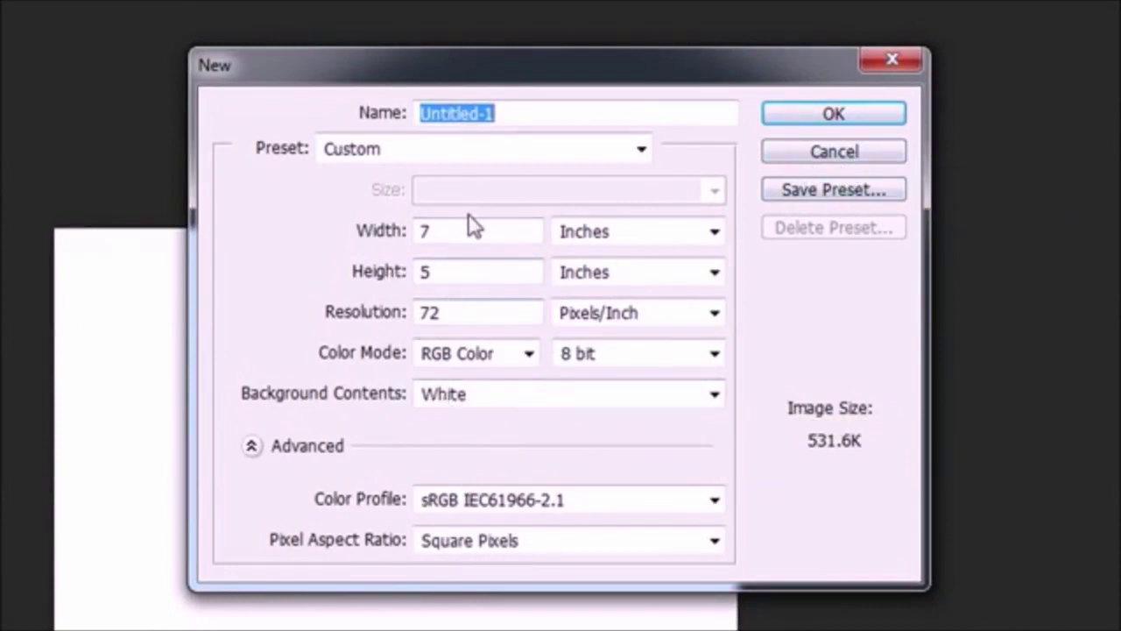
click(641, 150)
click(418, 204)
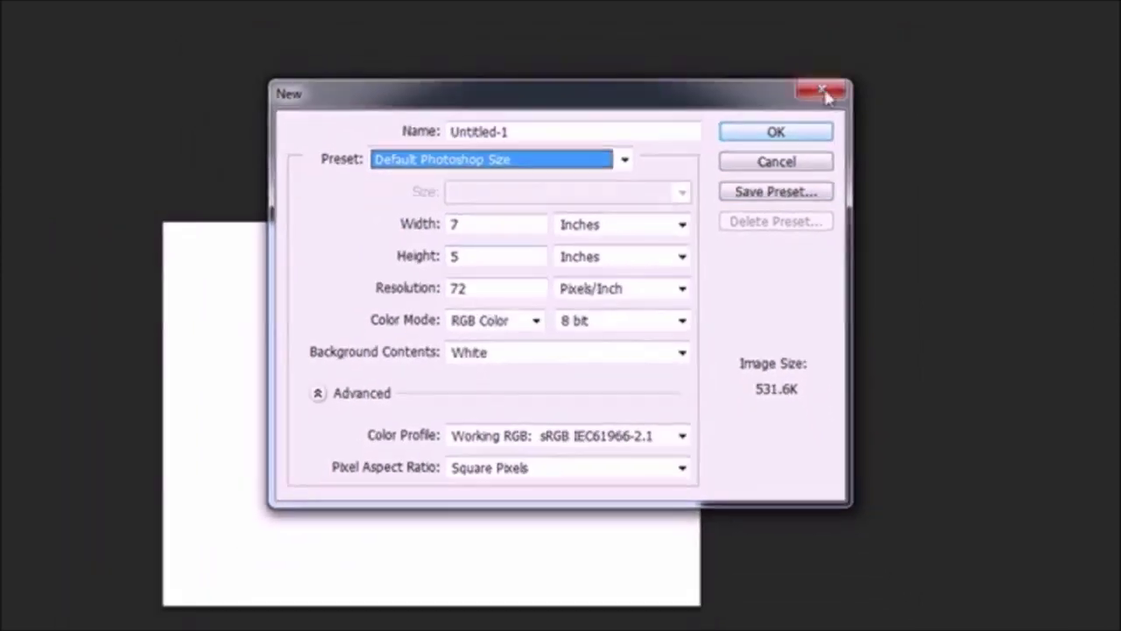
key(Return)
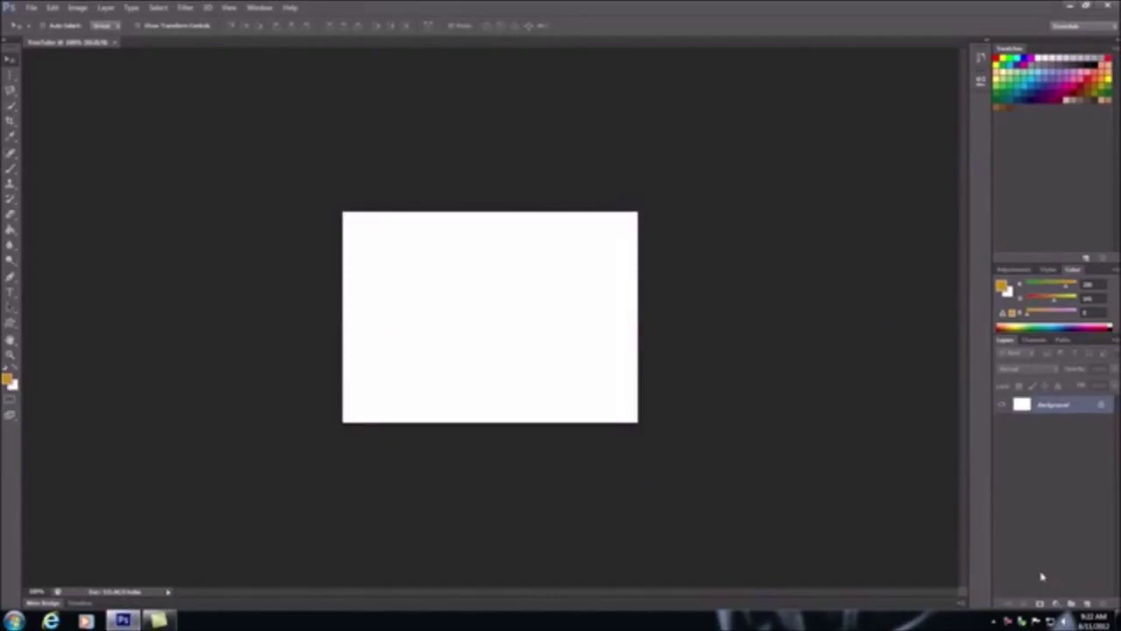
right_click(1008, 623)
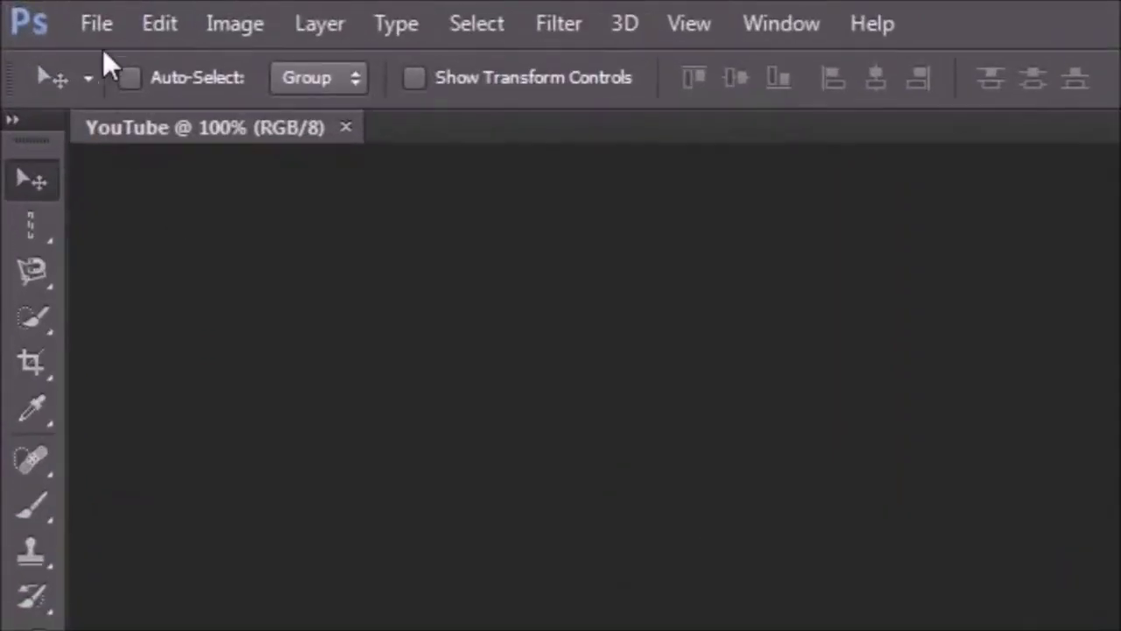
- Open deer.jpg from the Photoshop_Images folder as a second document
click(37, 12)
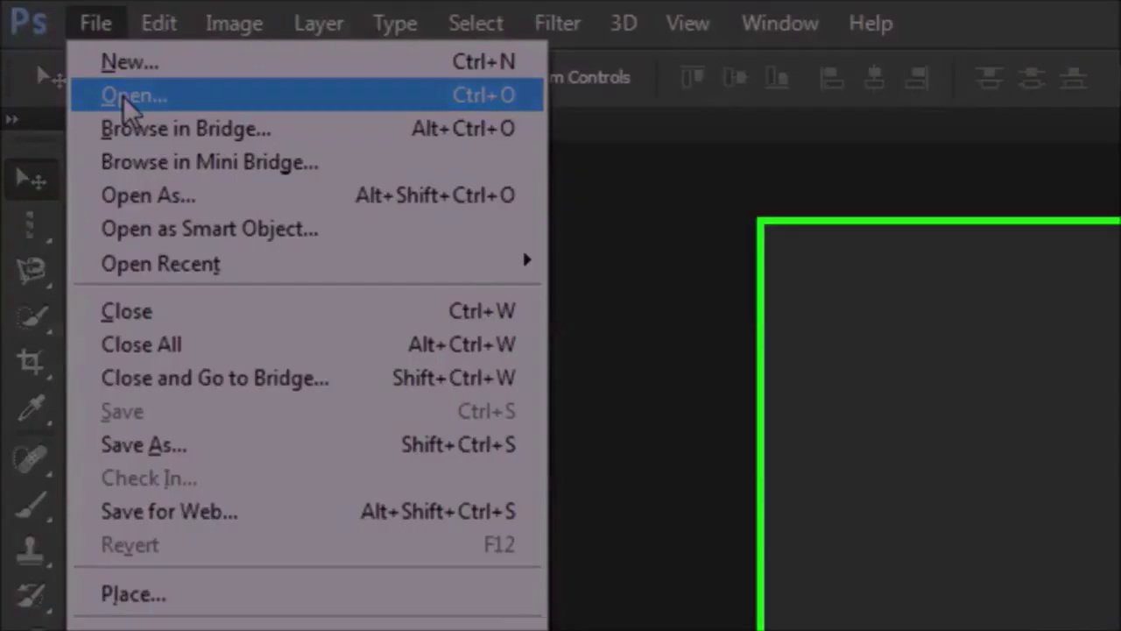
click(105, 95)
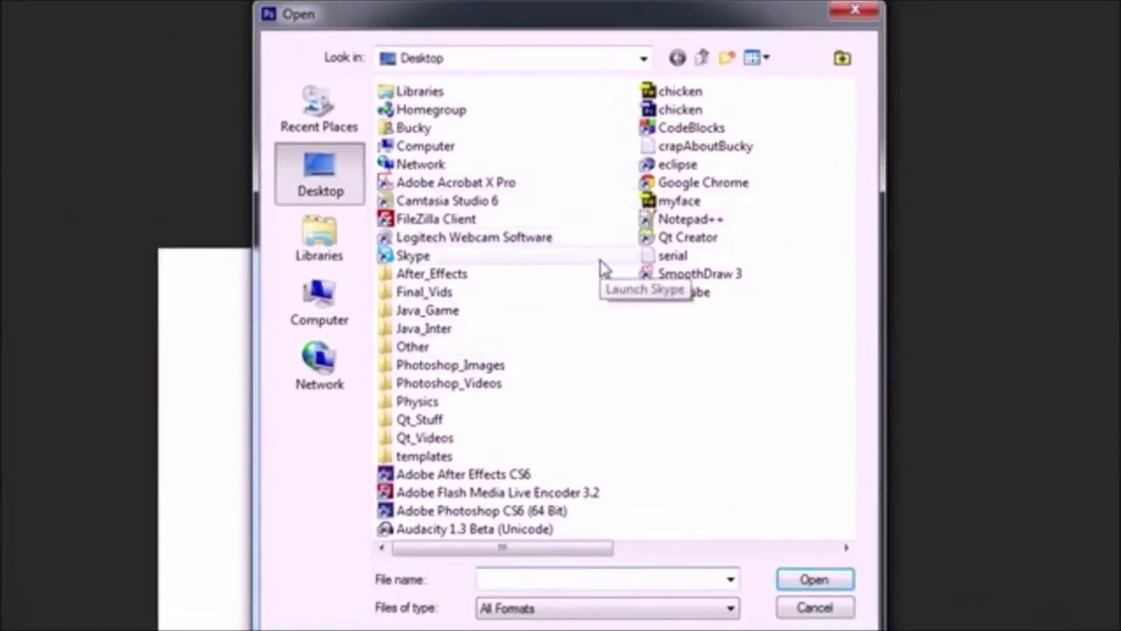
double_click(390, 372)
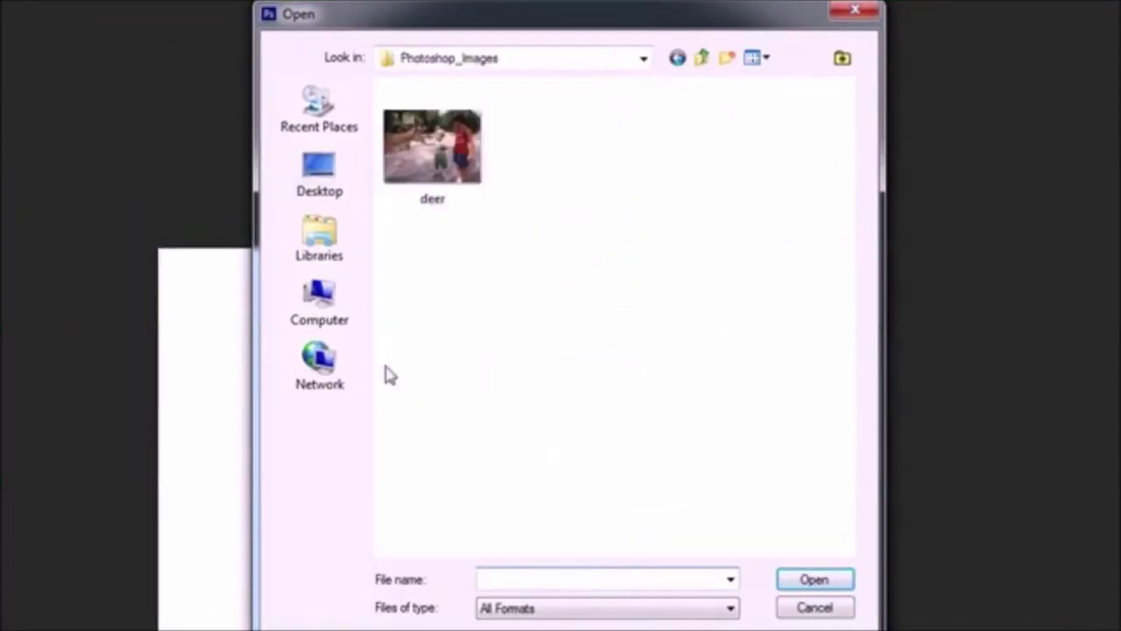
double_click(435, 151)
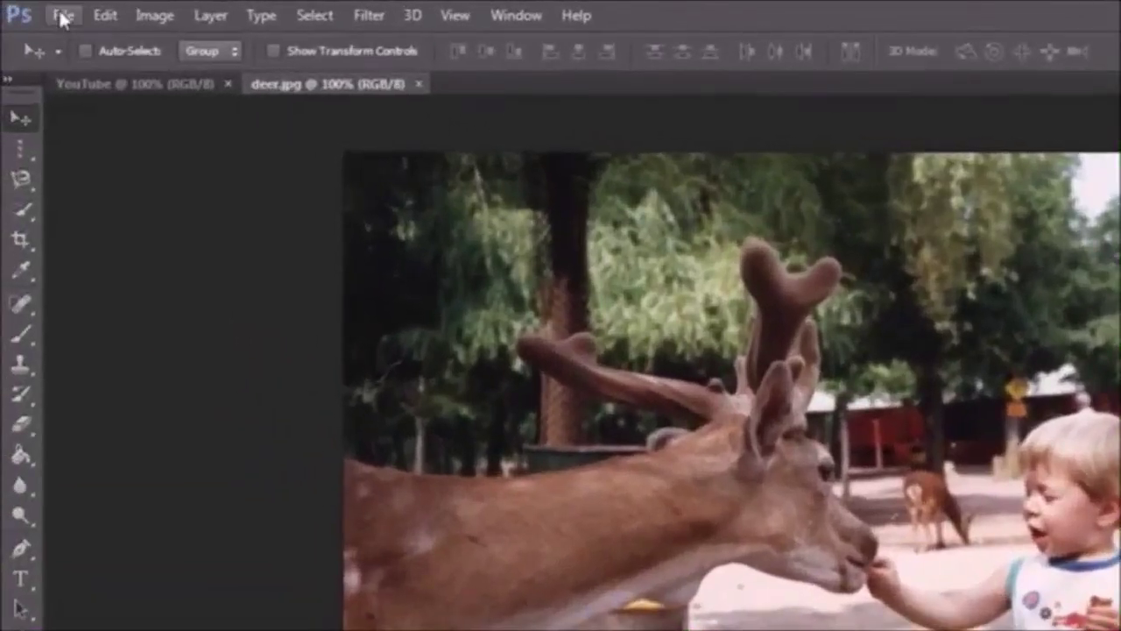
click(12, 11)
click(85, 63)
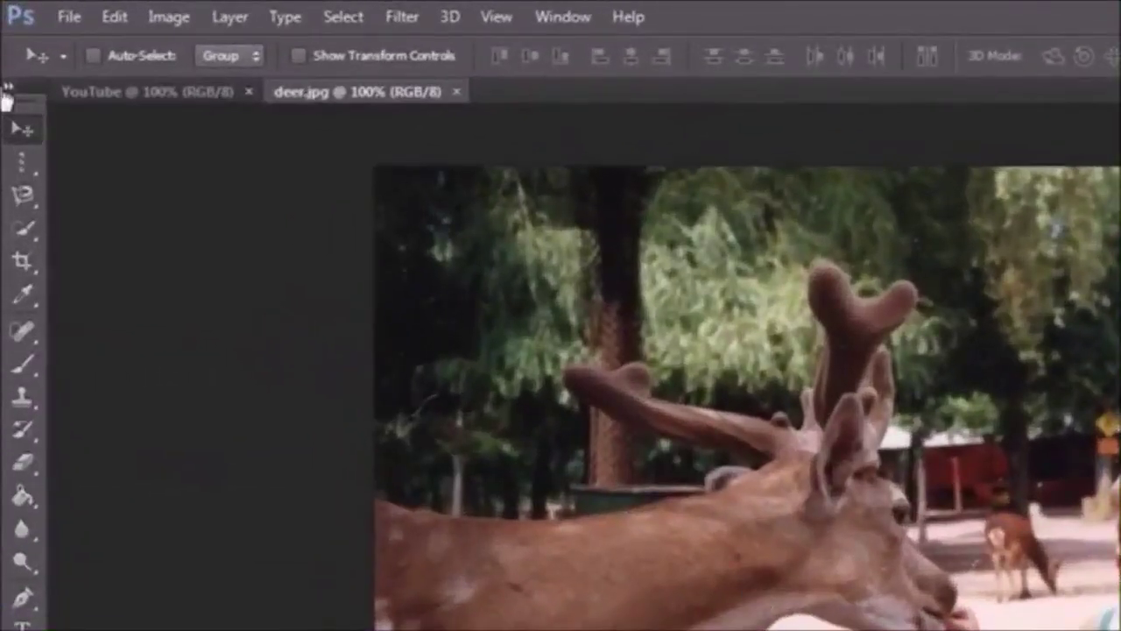
- Open chicken.png from the Desktop as a third document, switching between it and deer.jpg
click(63, 17)
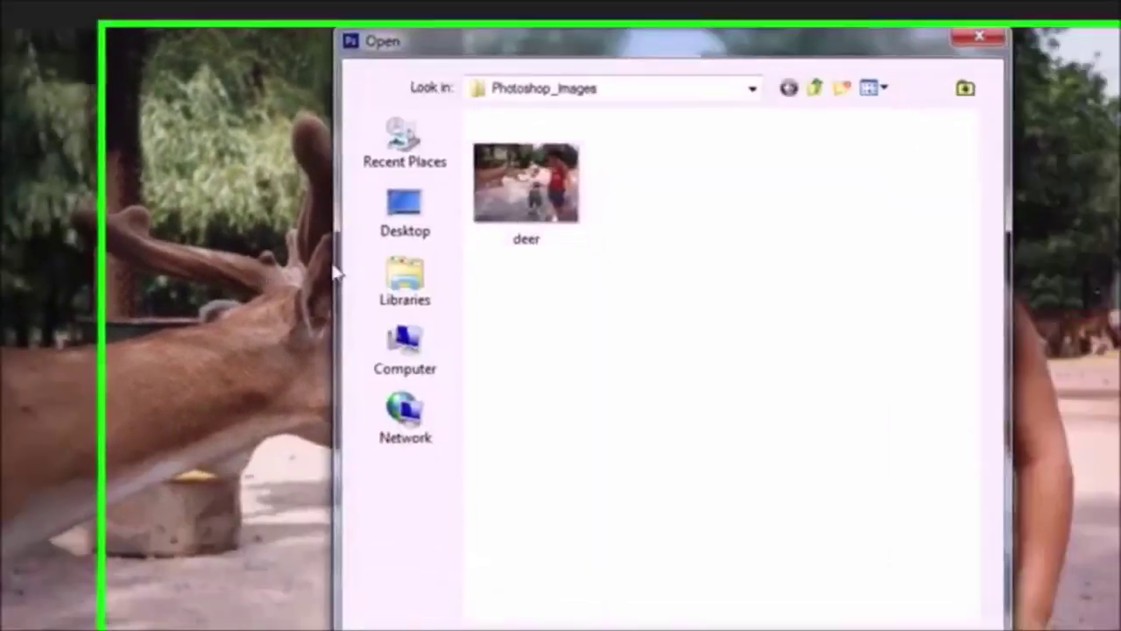
click(271, 184)
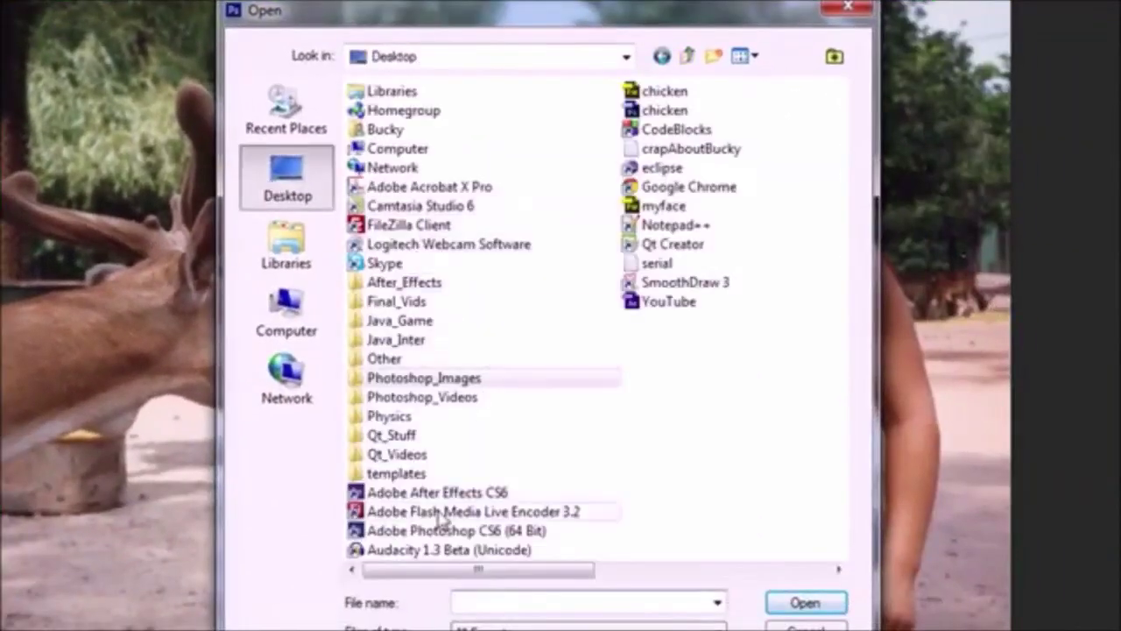
double_click(648, 91)
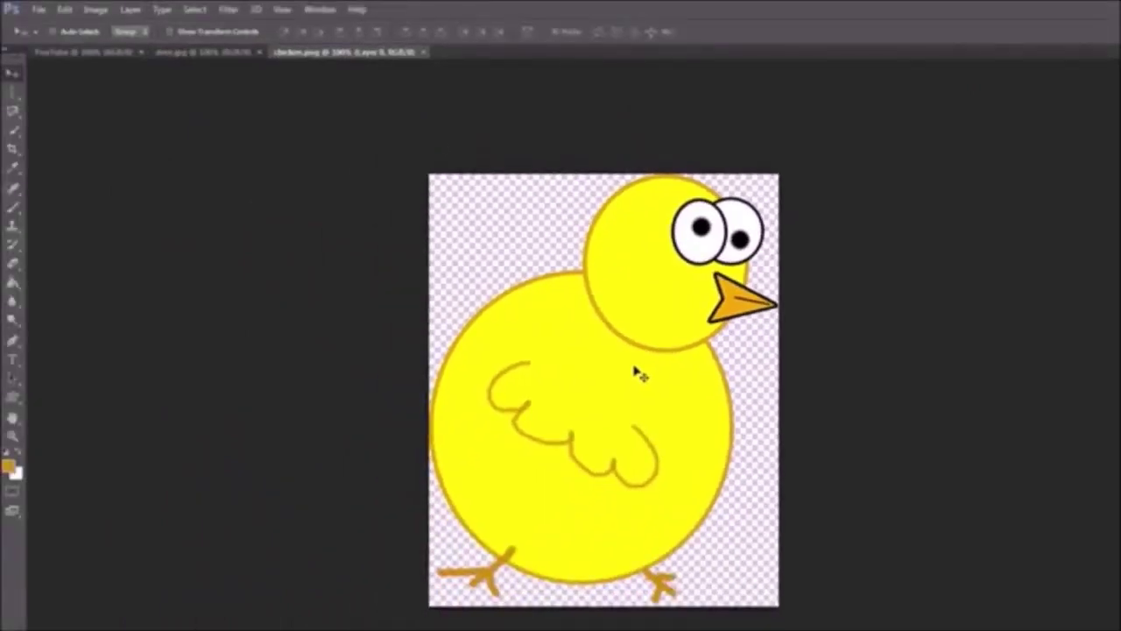
click(186, 54)
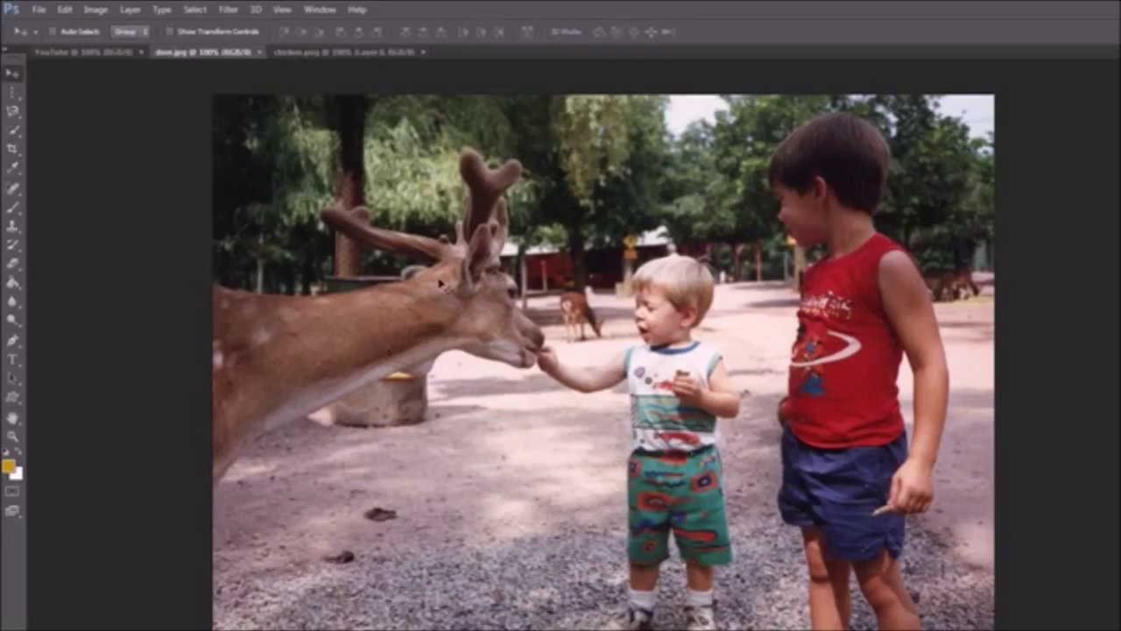
click(304, 54)
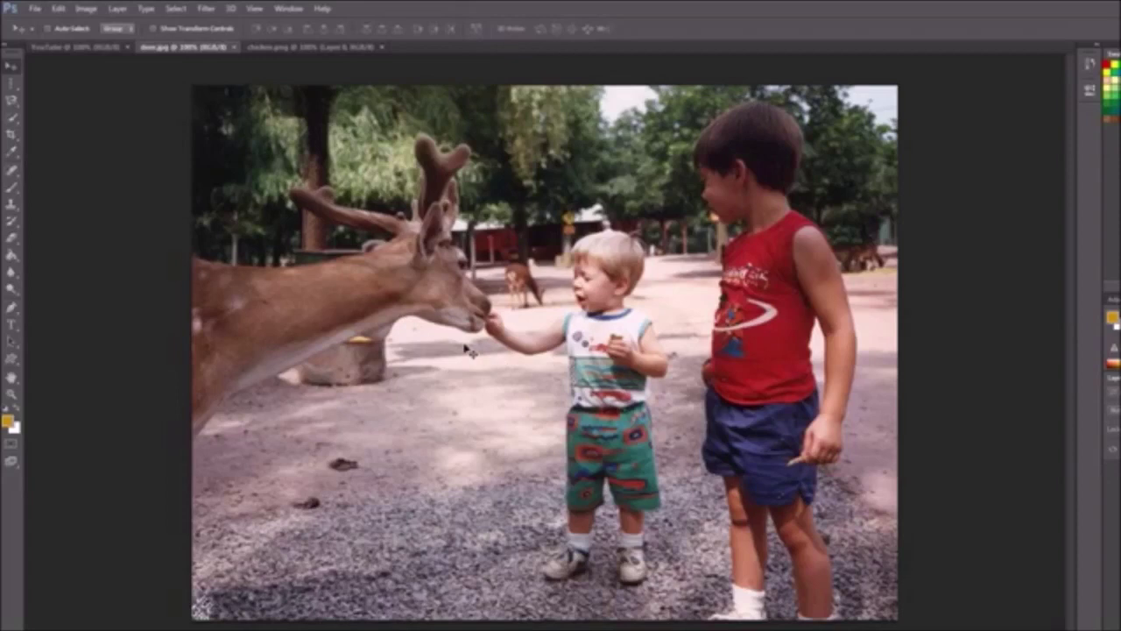
- Use File > Place to add the Desktop chicken file onto deer.jpg as a chicken layer
click(35, 9)
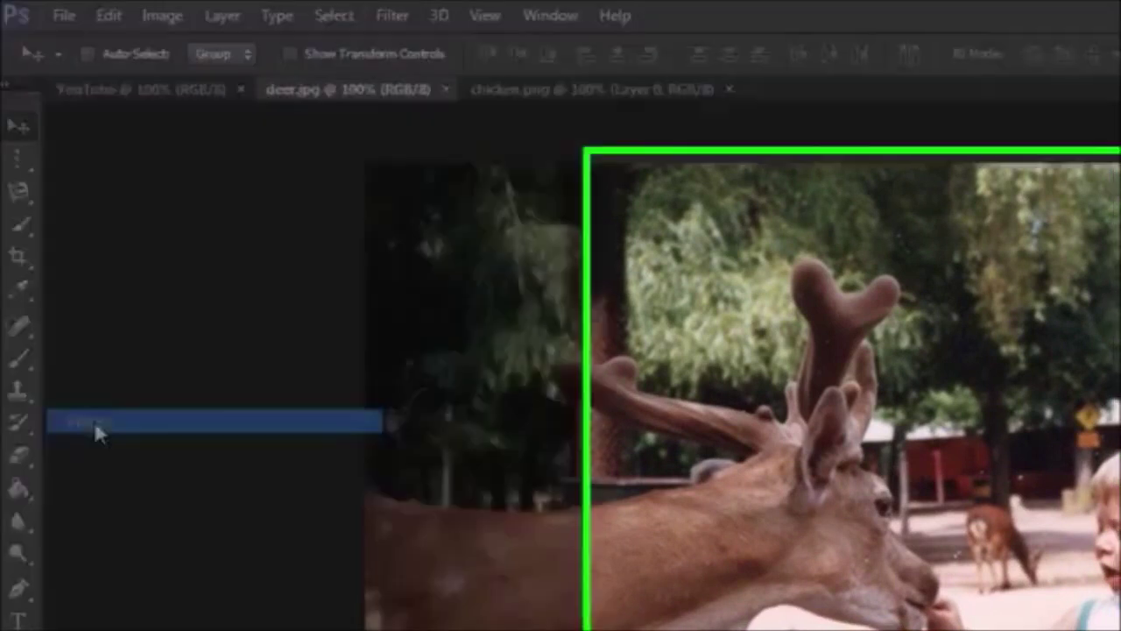
click(96, 423)
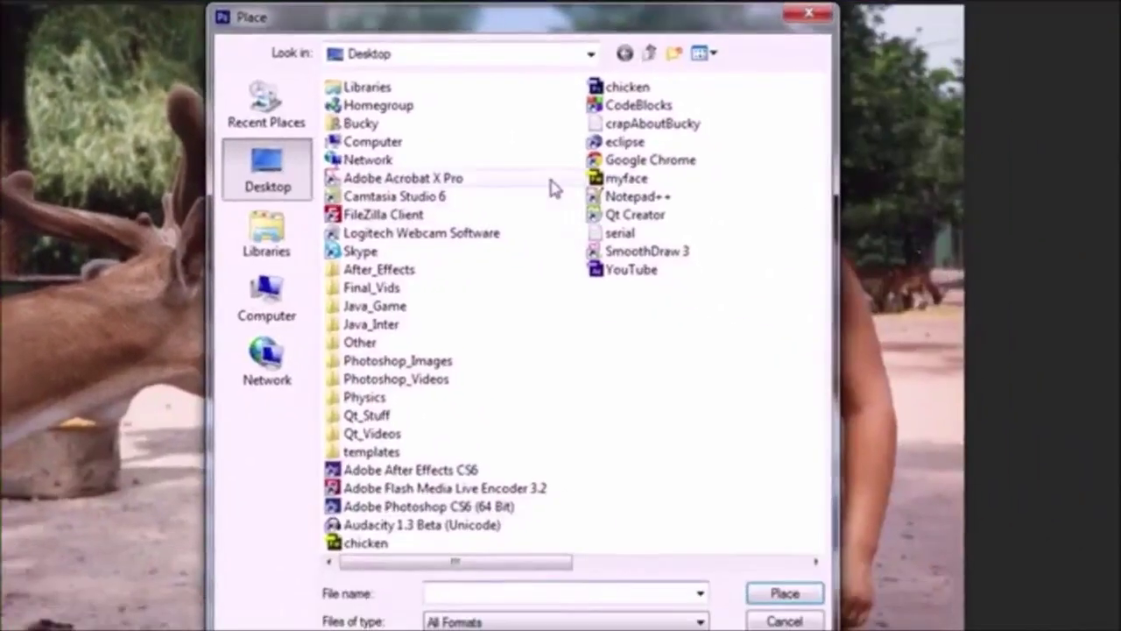
click(334, 544)
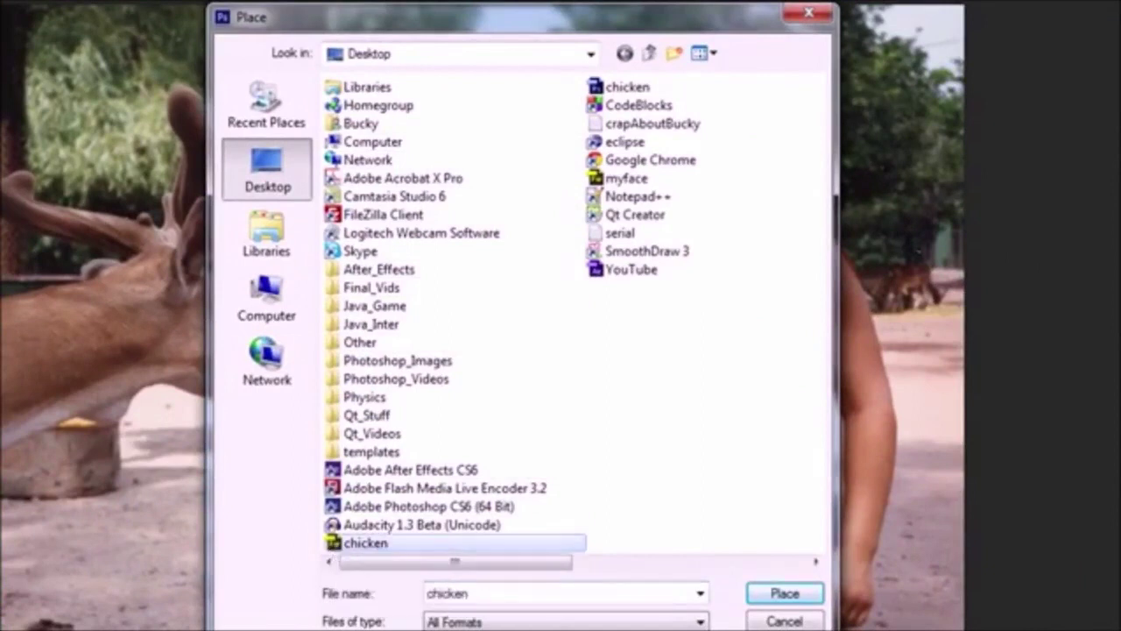
click(776, 595)
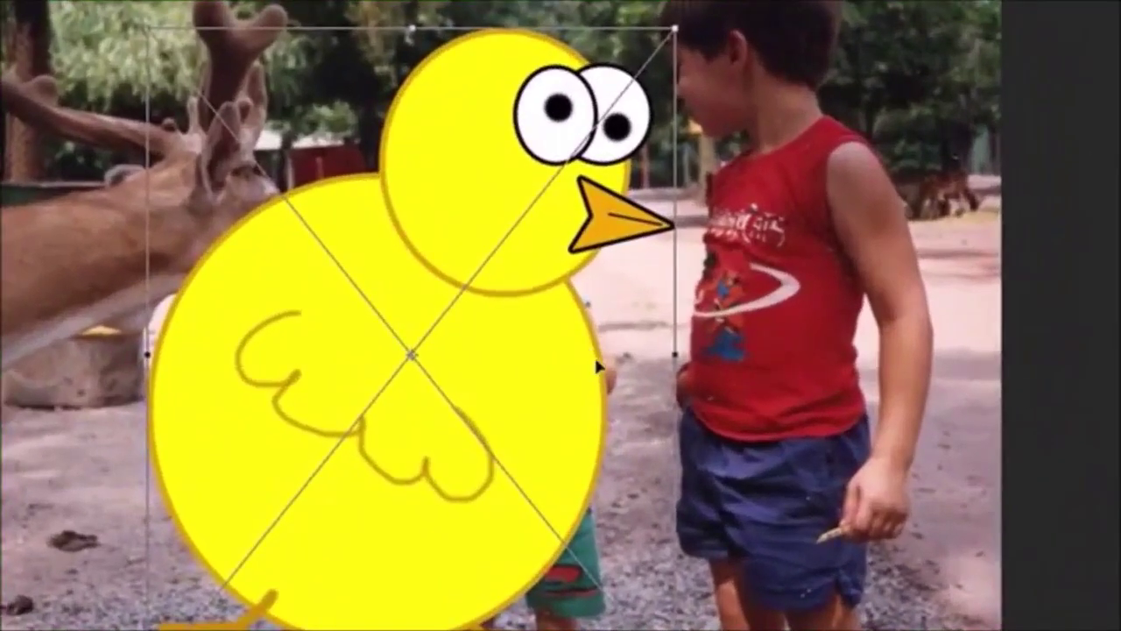
- Scale the placed chicken down, position it over the deer on the left, and commit
drag(582, 324, 563, 322)
drag(563, 372, 317, 322)
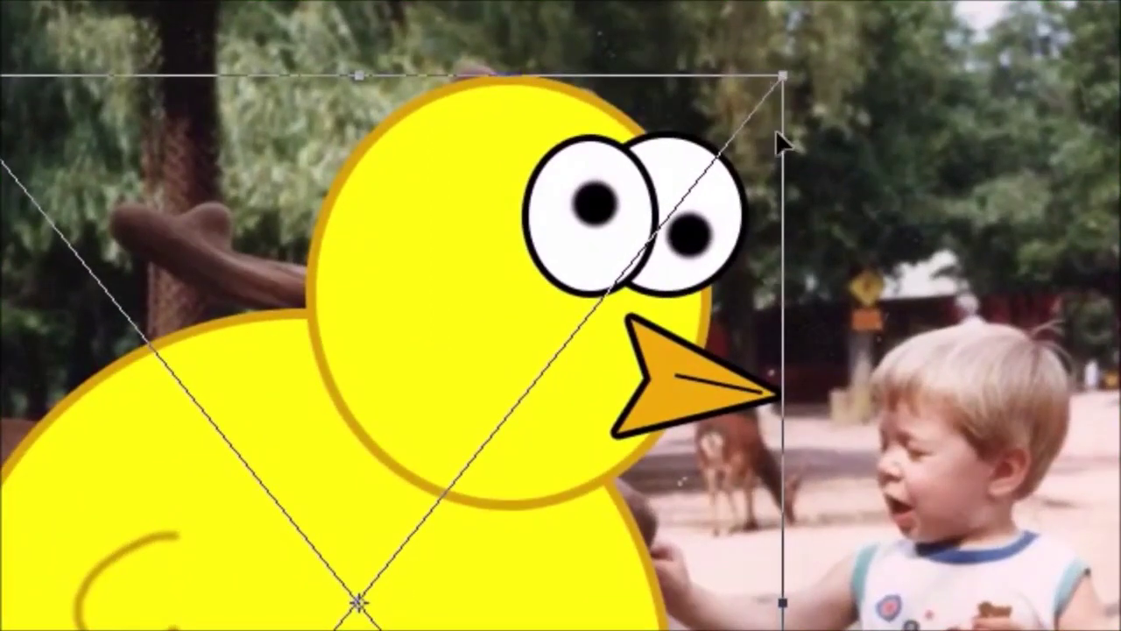
drag(780, 602, 803, 591)
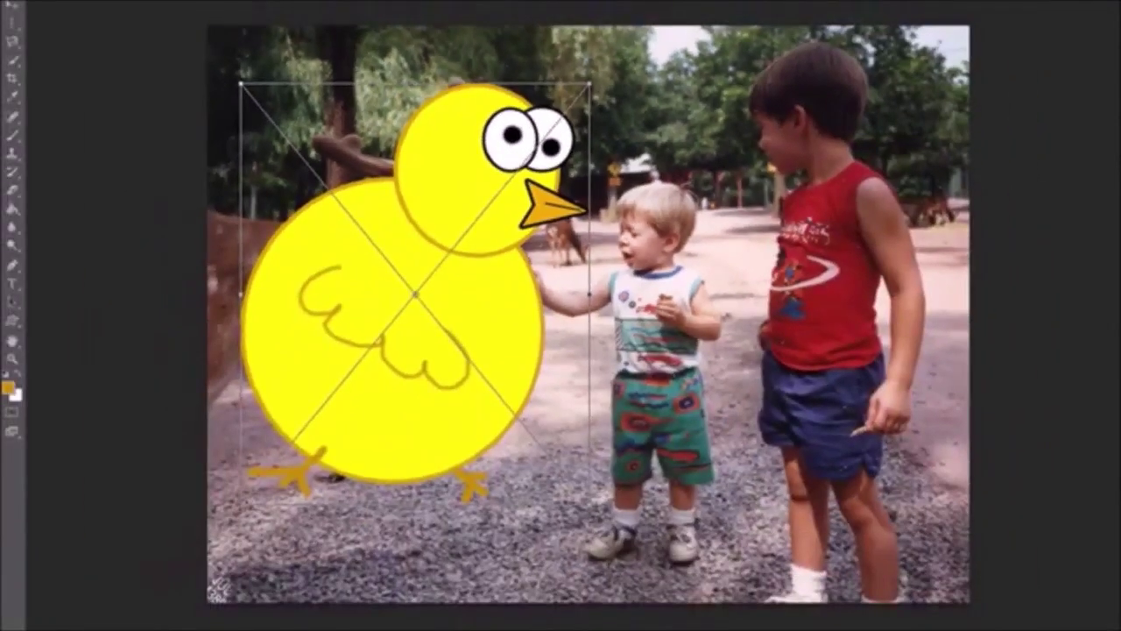
mouse_move(217, 508)
mouse_down()
mouse_move(196, 506)
mouse_move(207, 506)
mouse_up()
drag(373, 422, 357, 464)
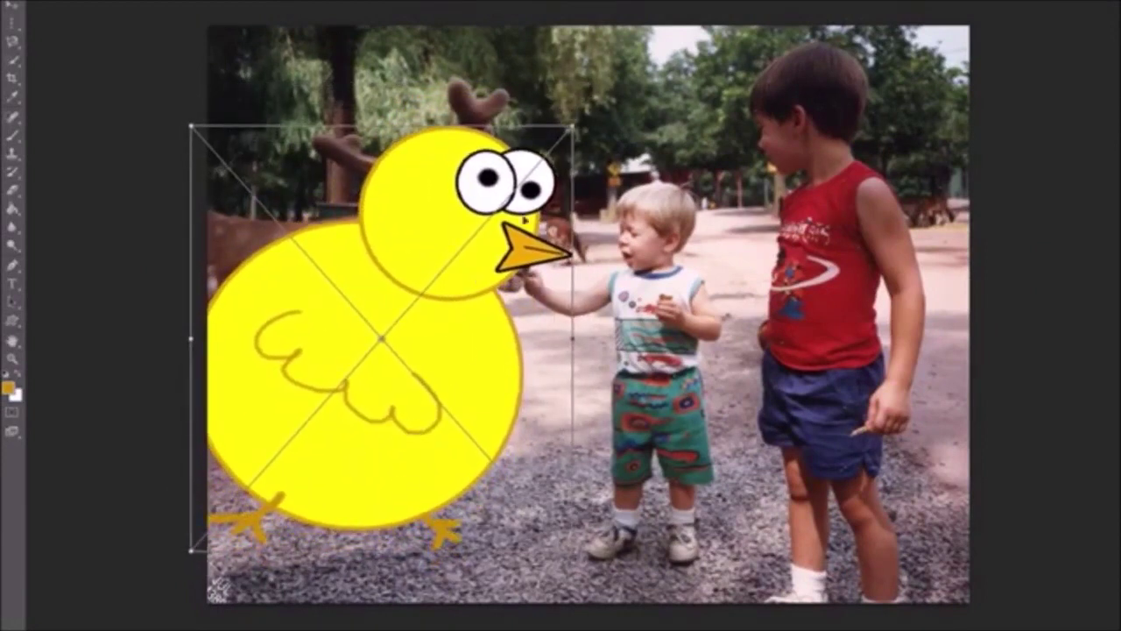
mouse_move(461, 365)
mouse_down()
mouse_move(457, 355)
mouse_move(468, 367)
mouse_up()
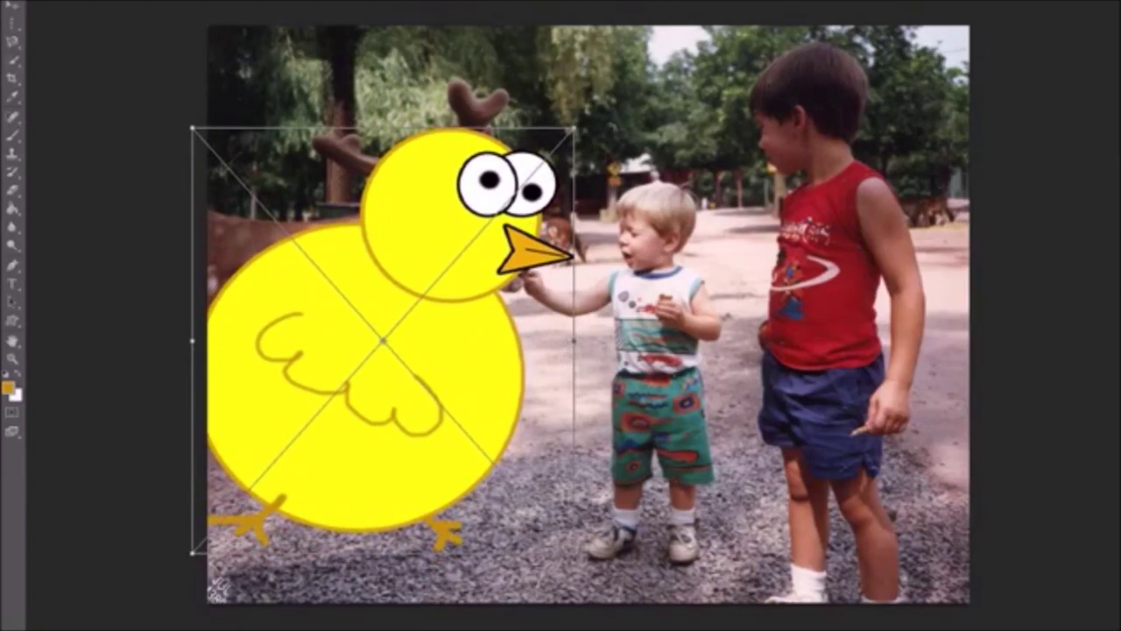
key(Return)
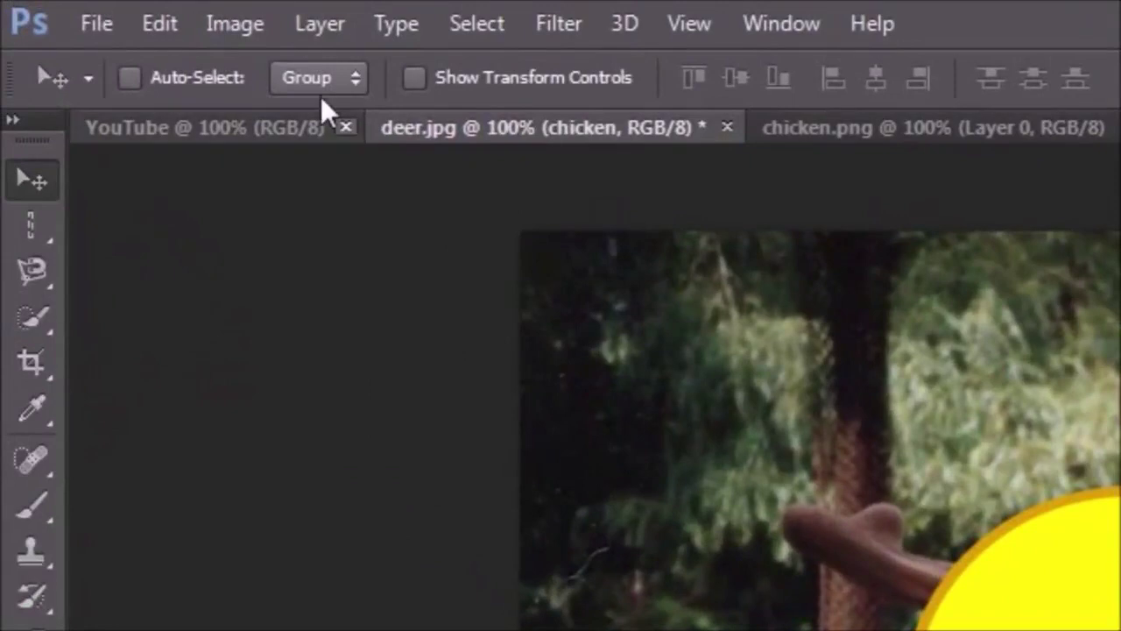
click(101, 23)
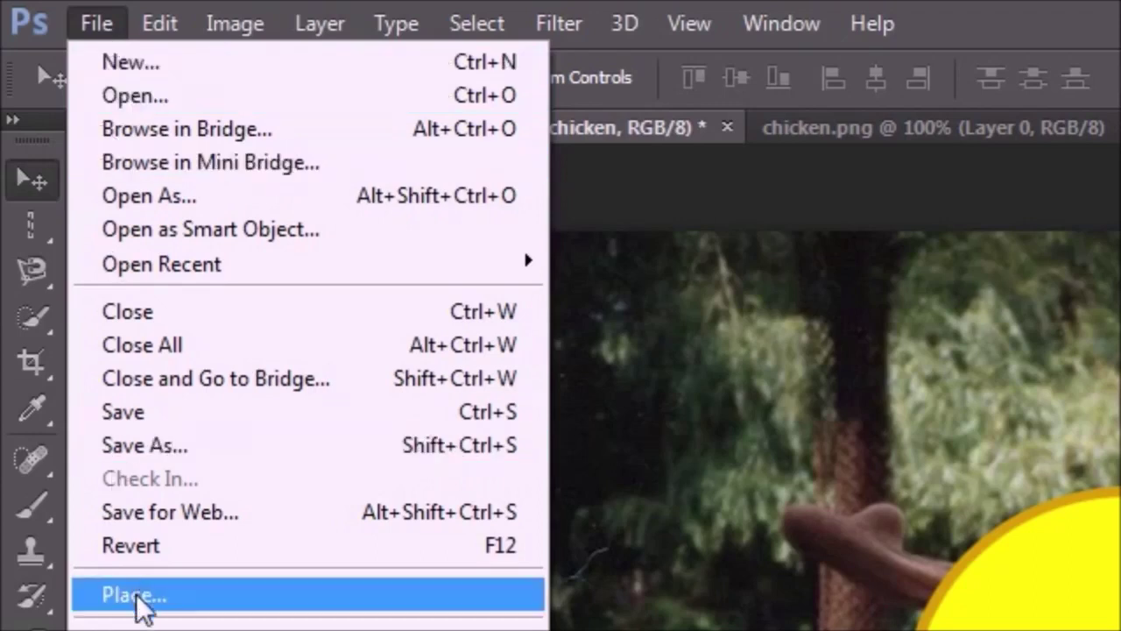
click(669, 592)
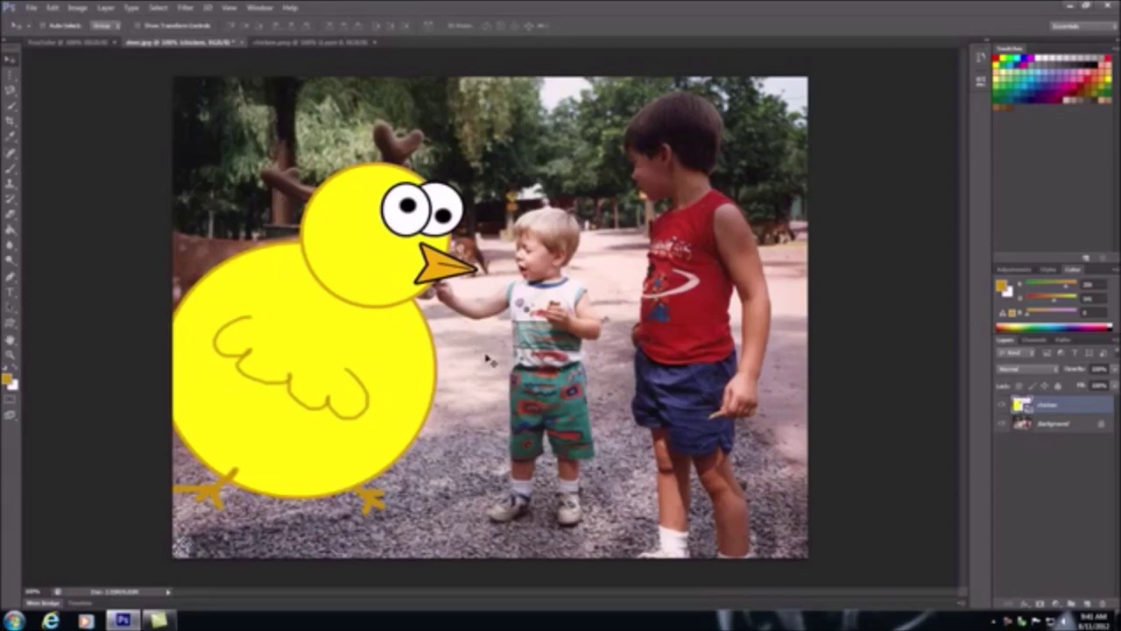
- Stop the screen recording from the recorder's tray icon
right_click(1019, 621)
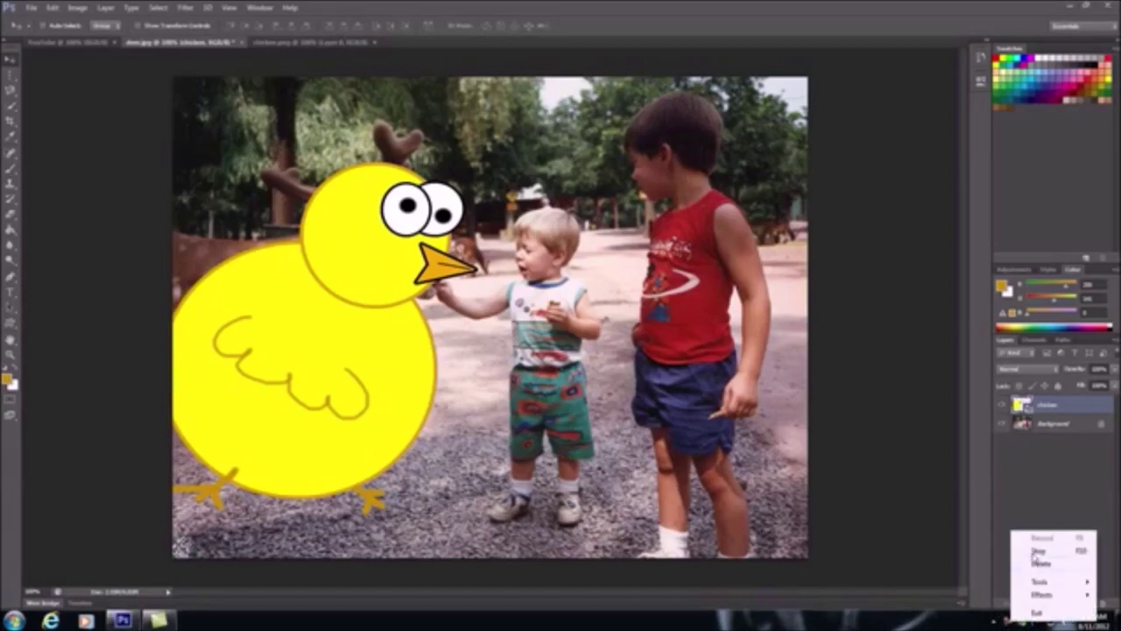
click(1039, 552)
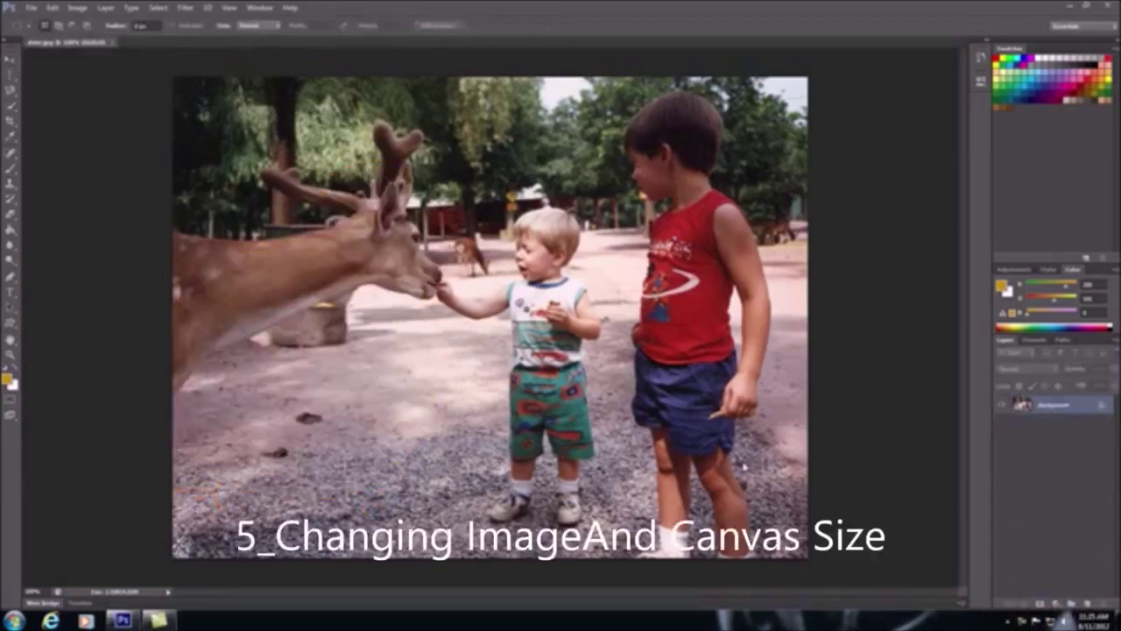
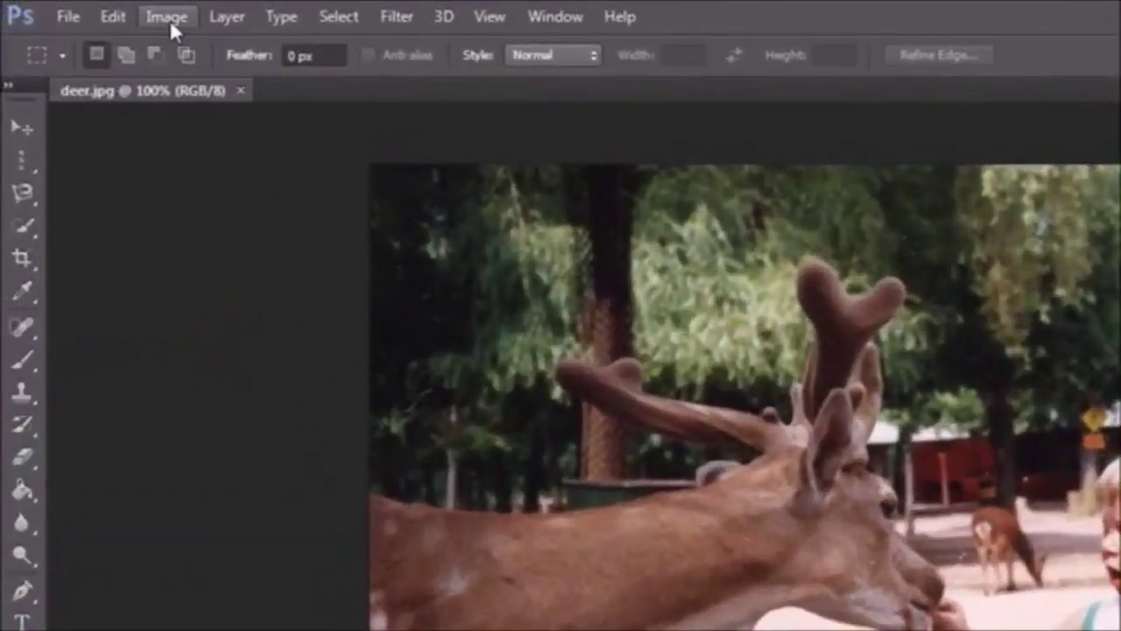
- Open the Image Size dialog for deer.jpg, showing 1084 × 821 pixels at 72 ppi
click(170, 20)
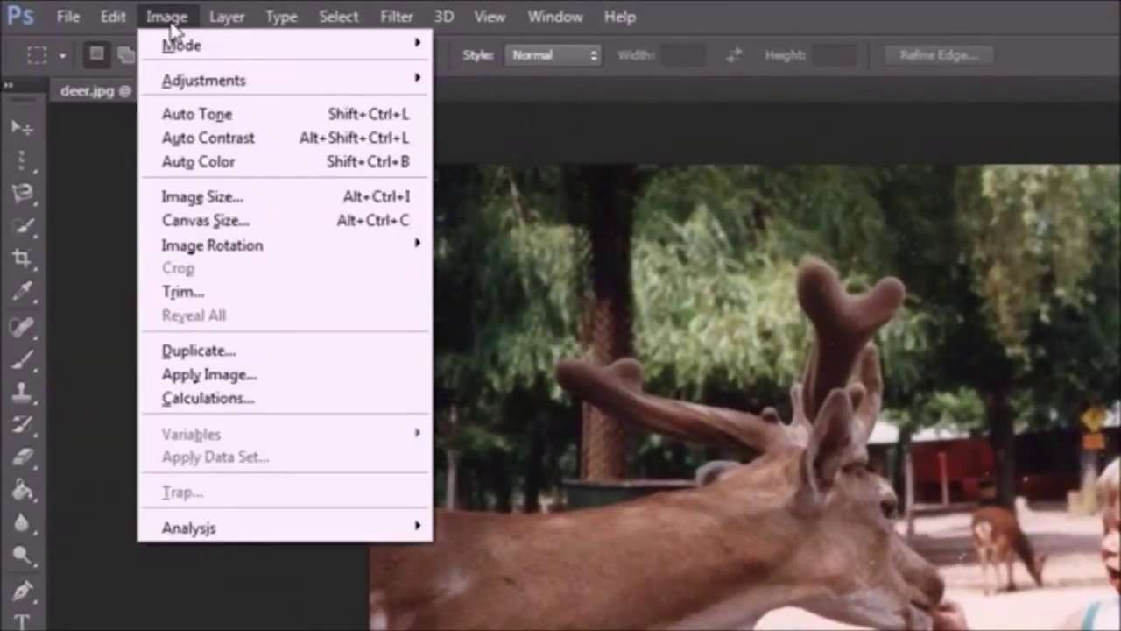
click(213, 198)
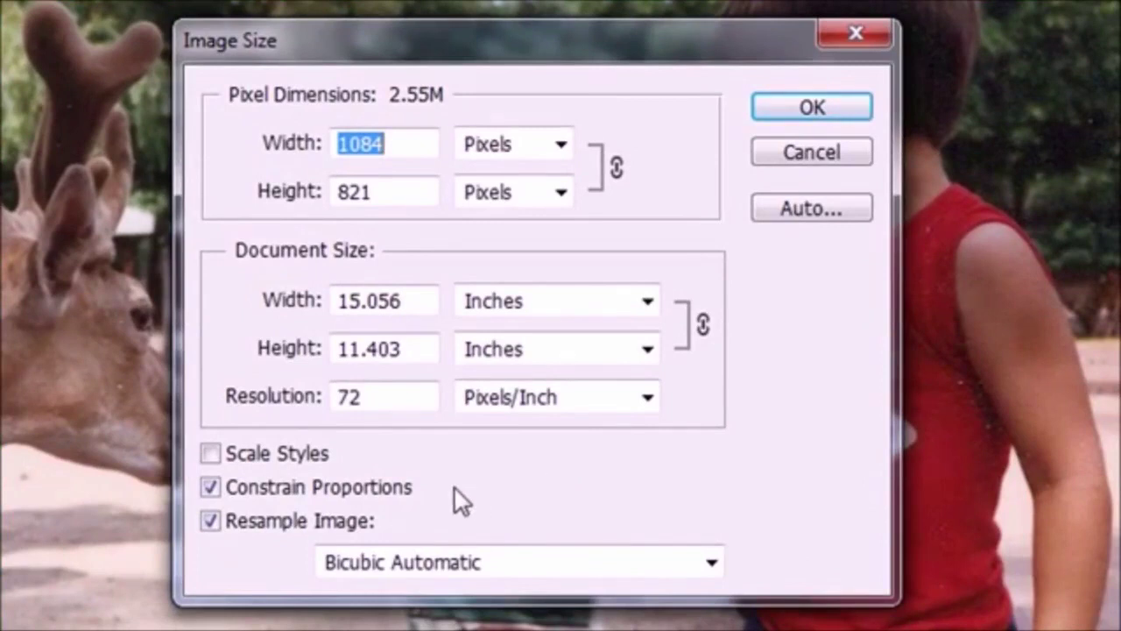
click(209, 522)
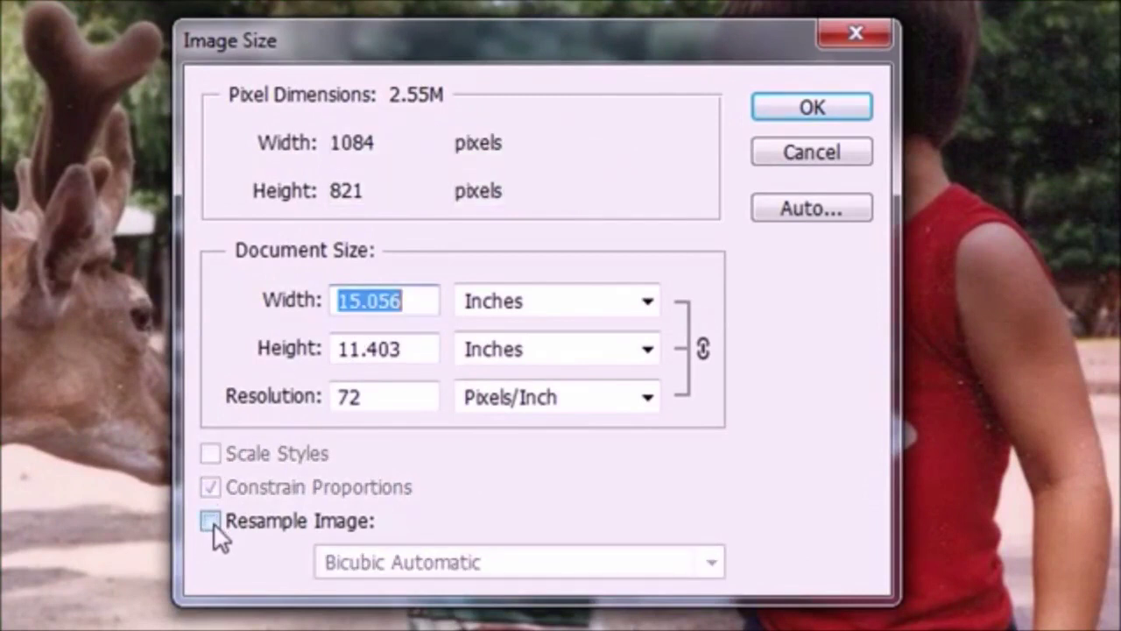
click(210, 523)
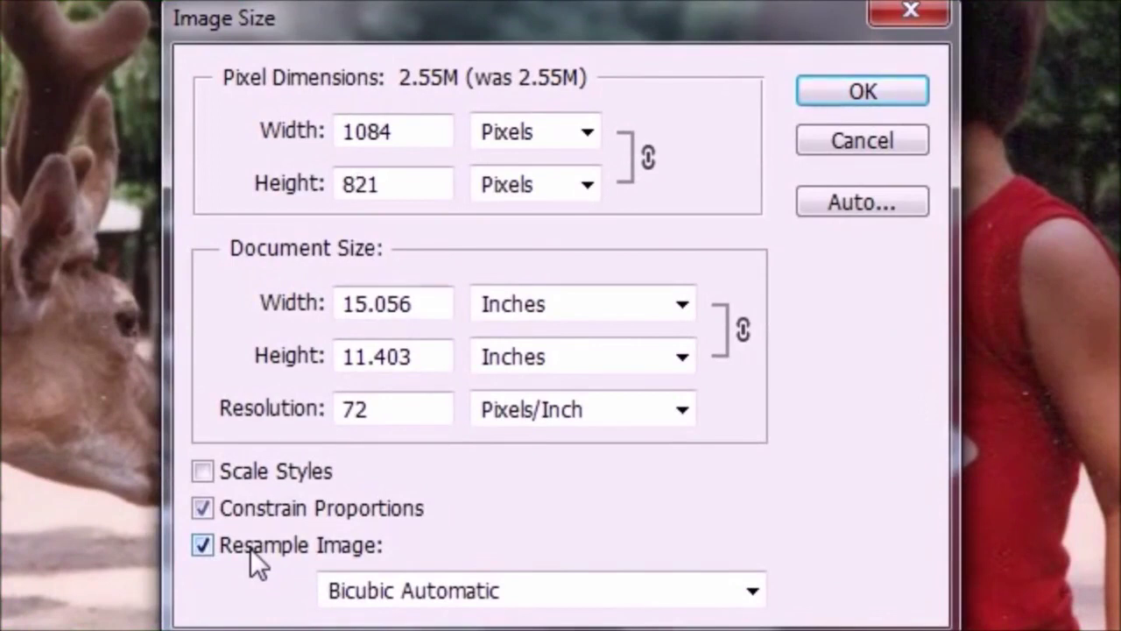
click(204, 509)
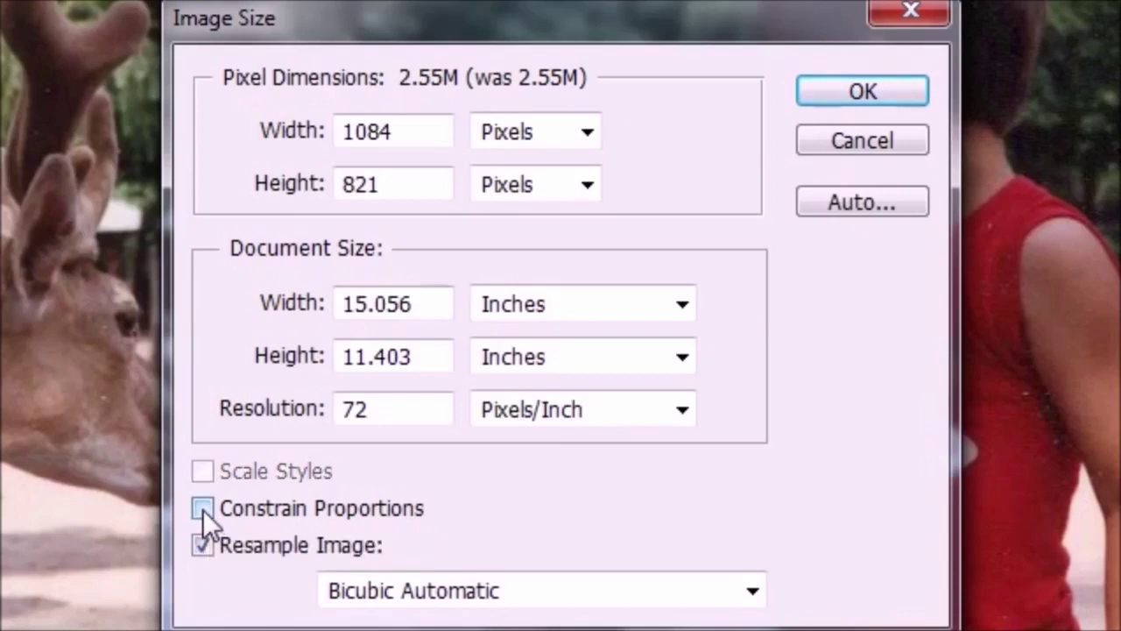
click(202, 509)
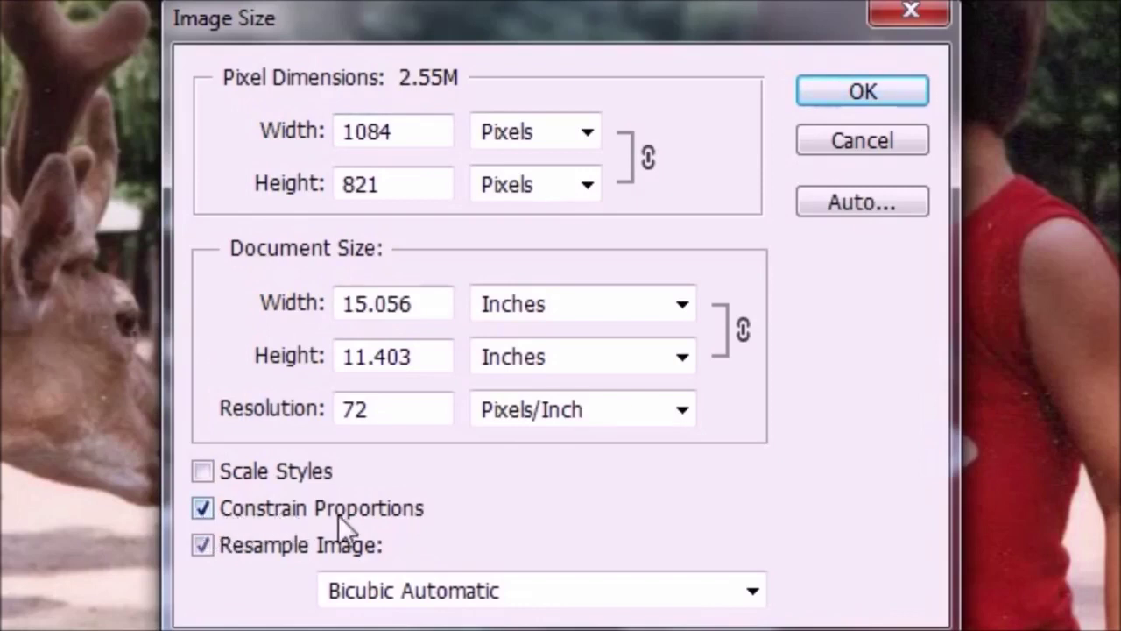
- Resize deer.jpg to 600 px wide (454 high) using Bicubic Automatic resampling
double_click(417, 142)
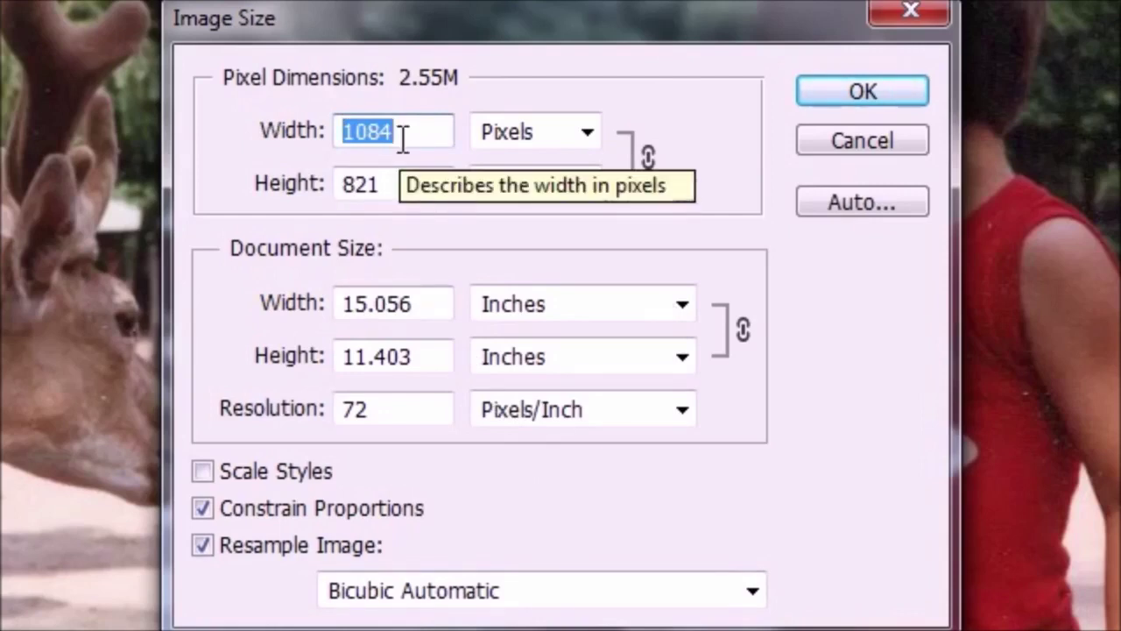
text(600)
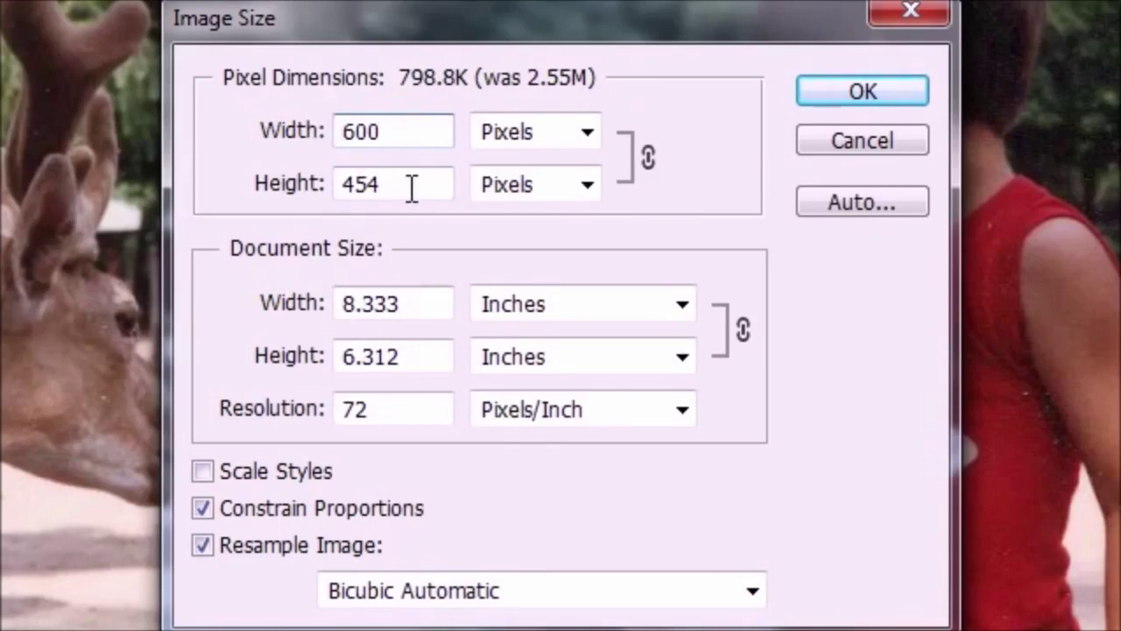
key(Tab)
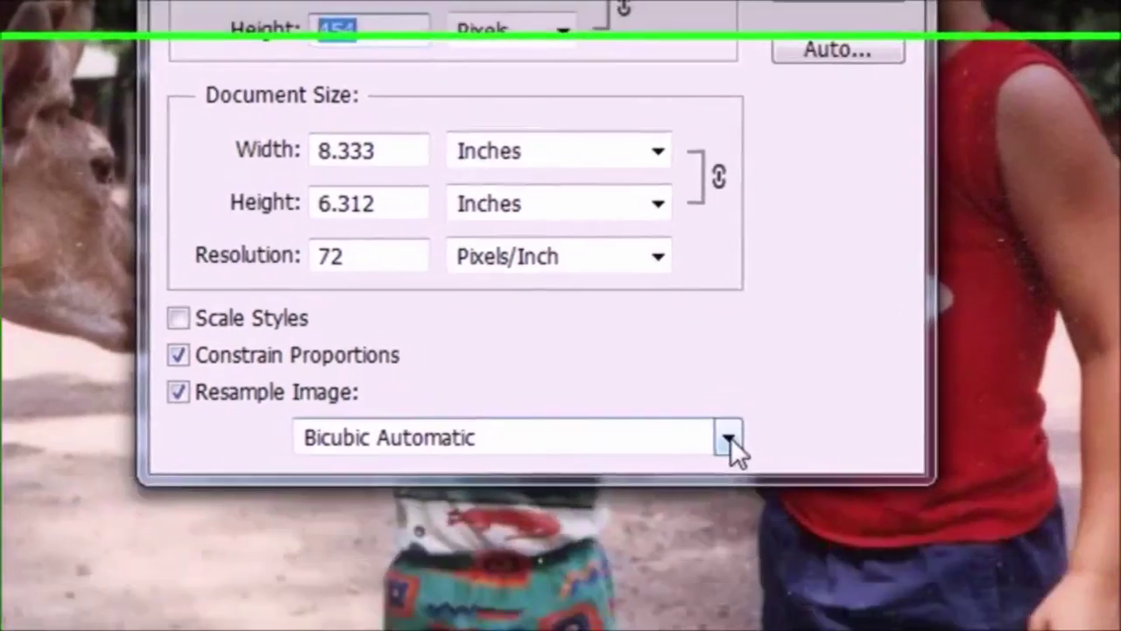
click(751, 584)
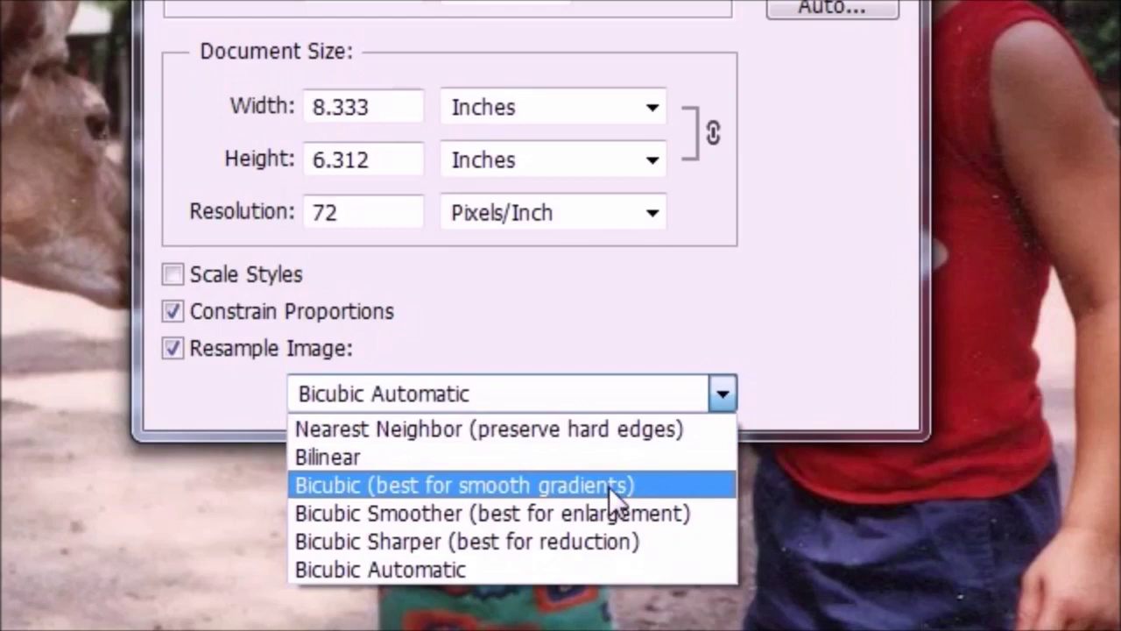
click(456, 569)
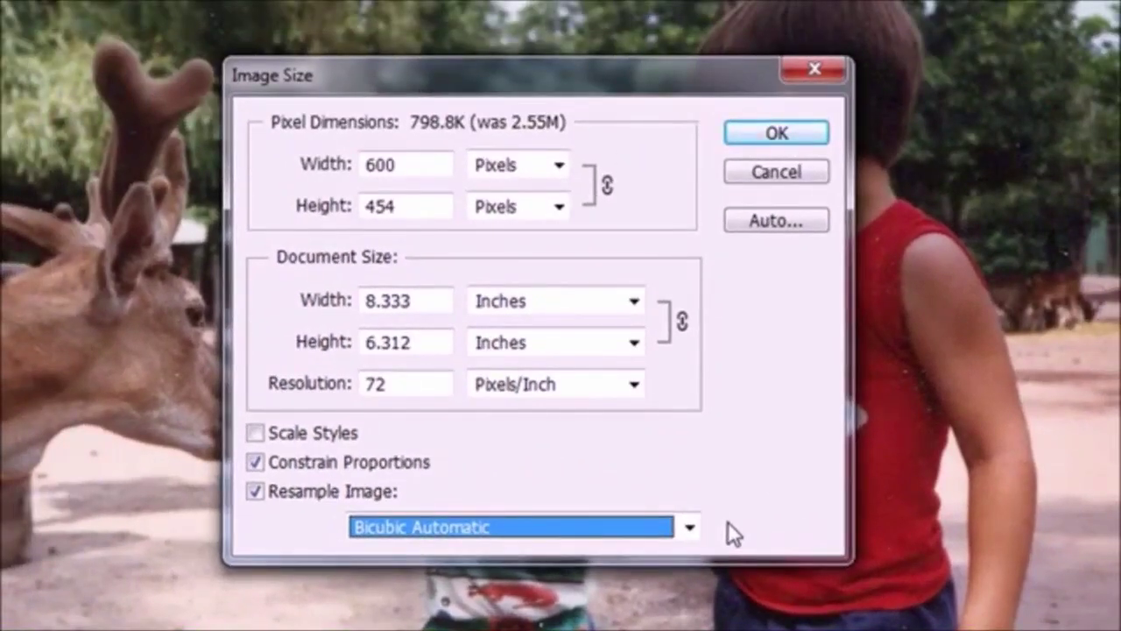
key(Tab)
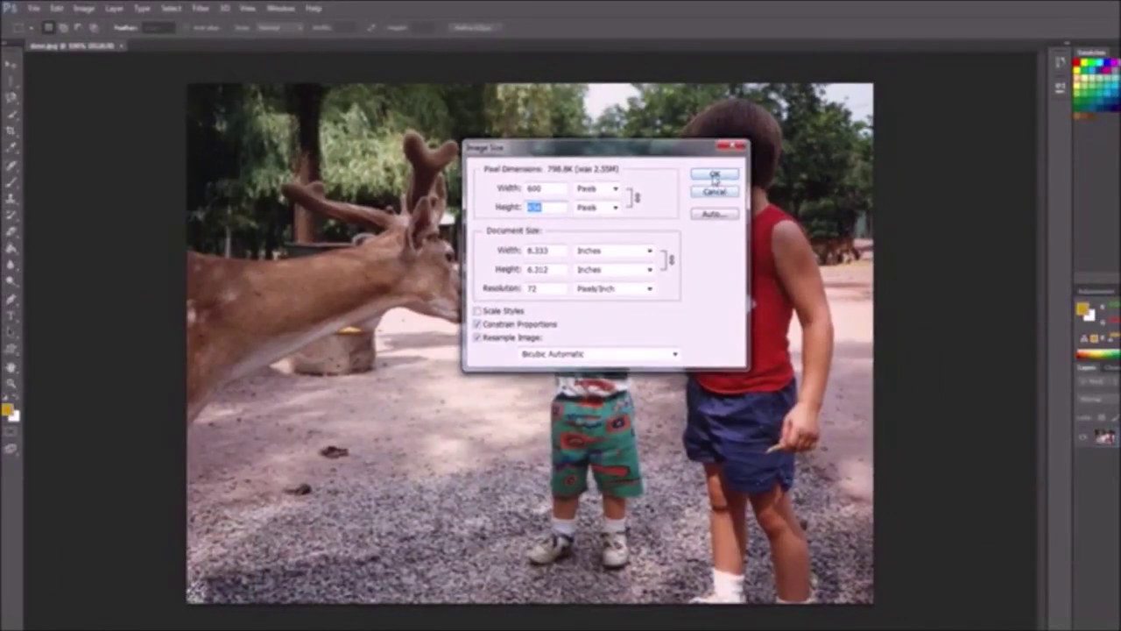
click(715, 176)
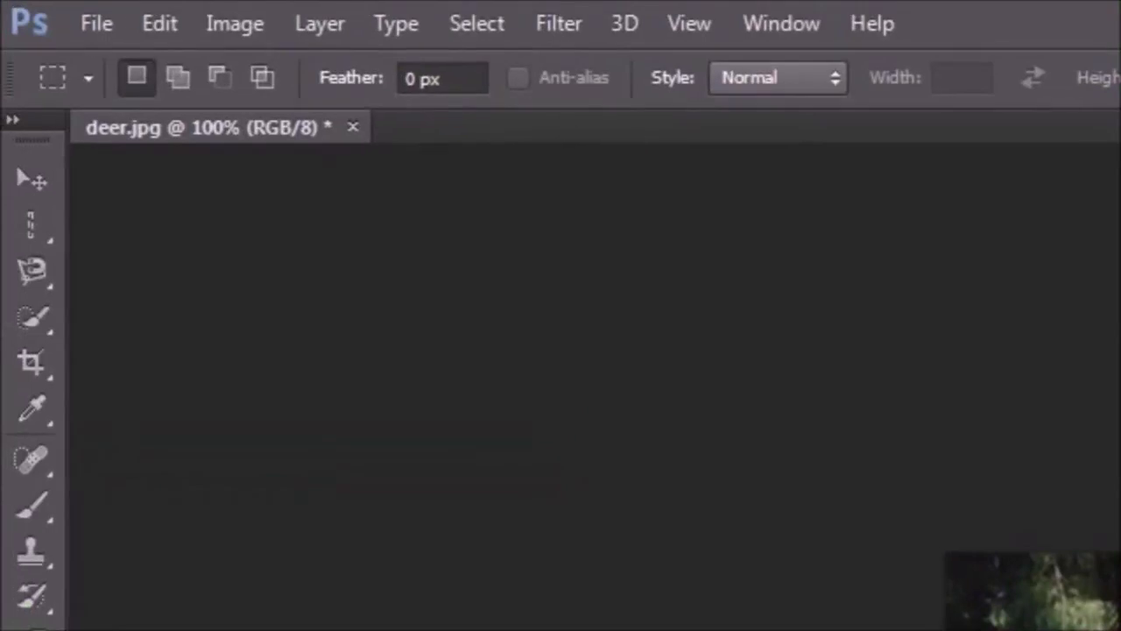
- Open the Canvas Size dialog for the resized deer photo
click(233, 26)
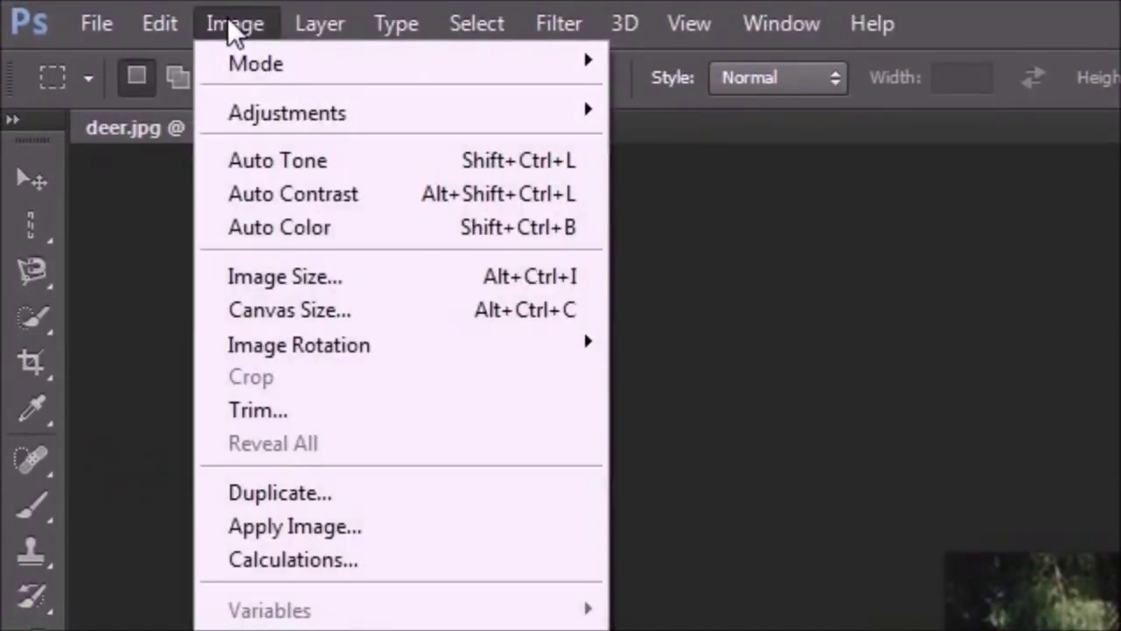
click(289, 313)
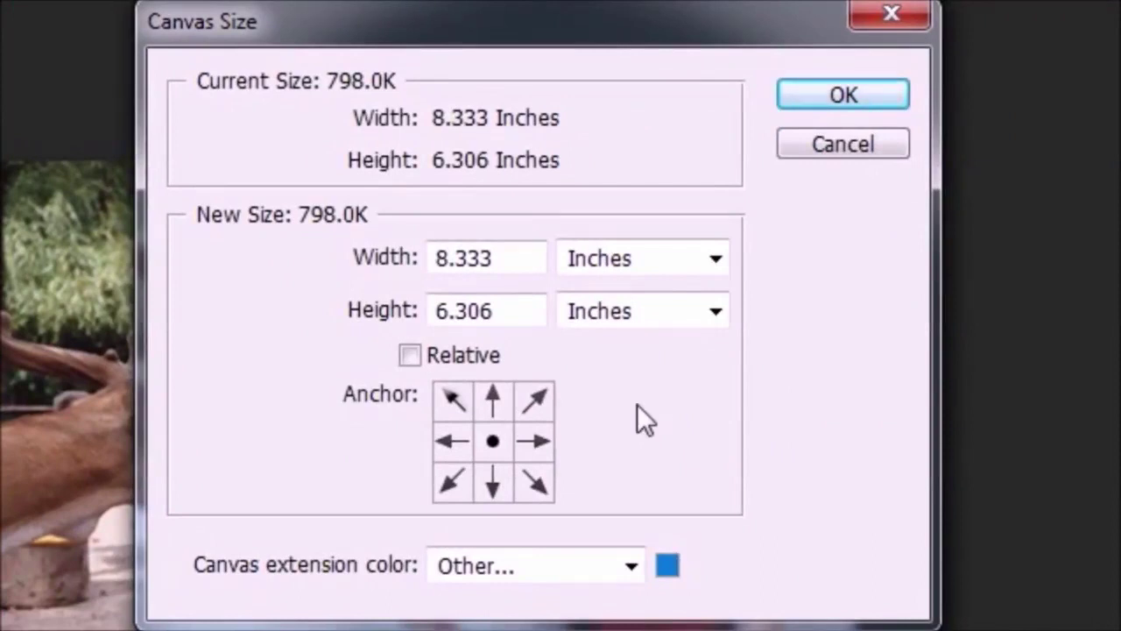
- Switch canvas units to Pixels and enter width 800 and height 654
click(715, 258)
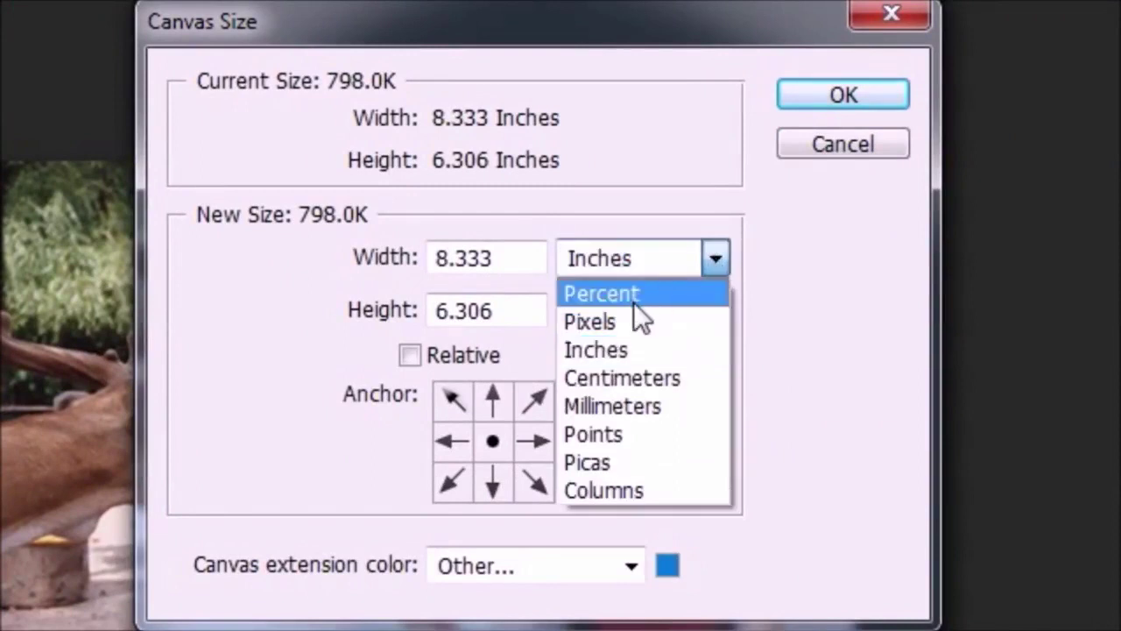
click(631, 320)
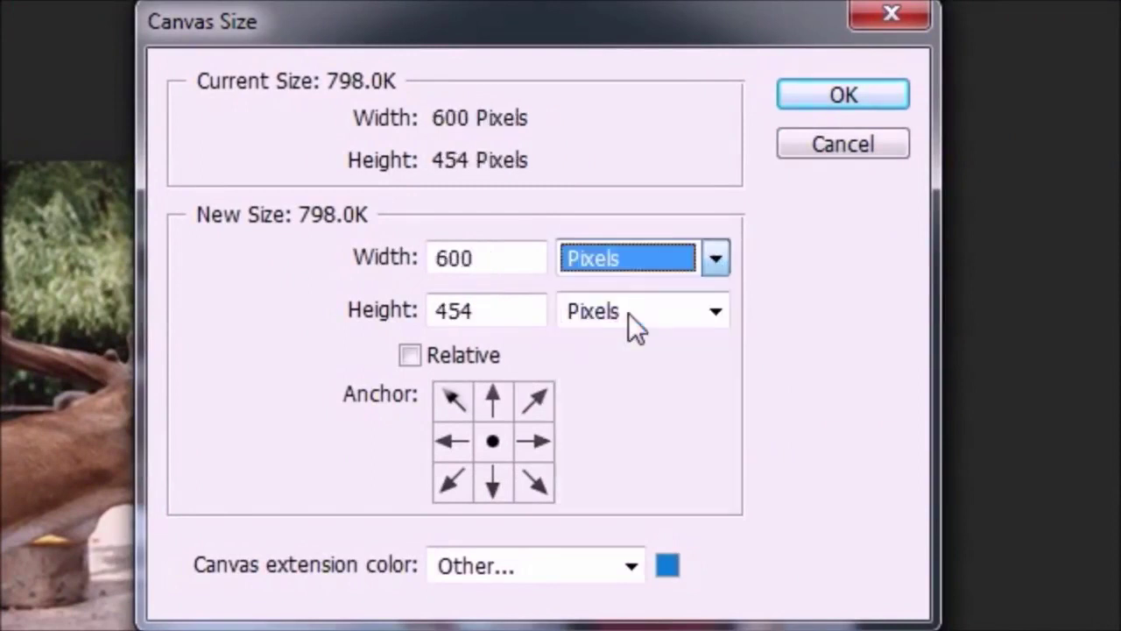
click(503, 257)
drag(474, 309, 368, 306)
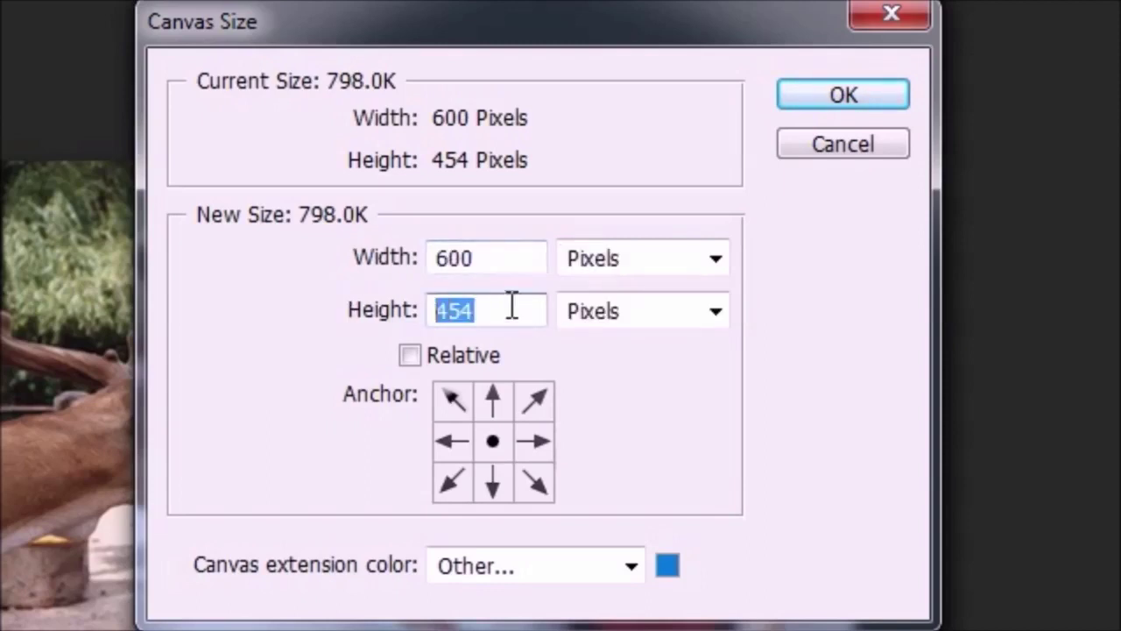
double_click(500, 260)
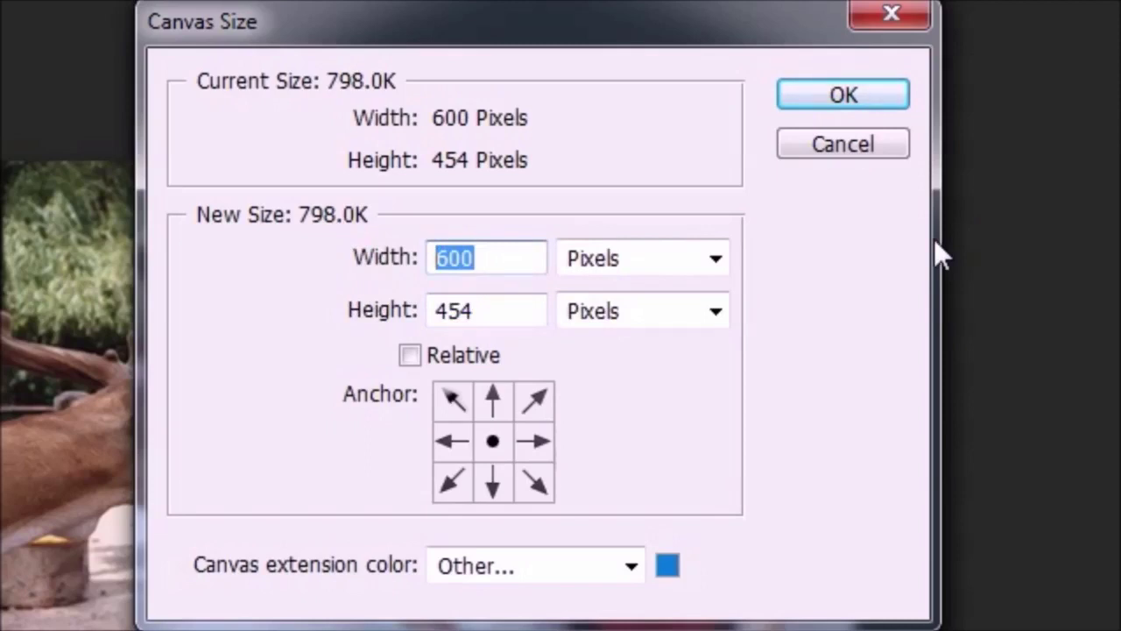
text(800)
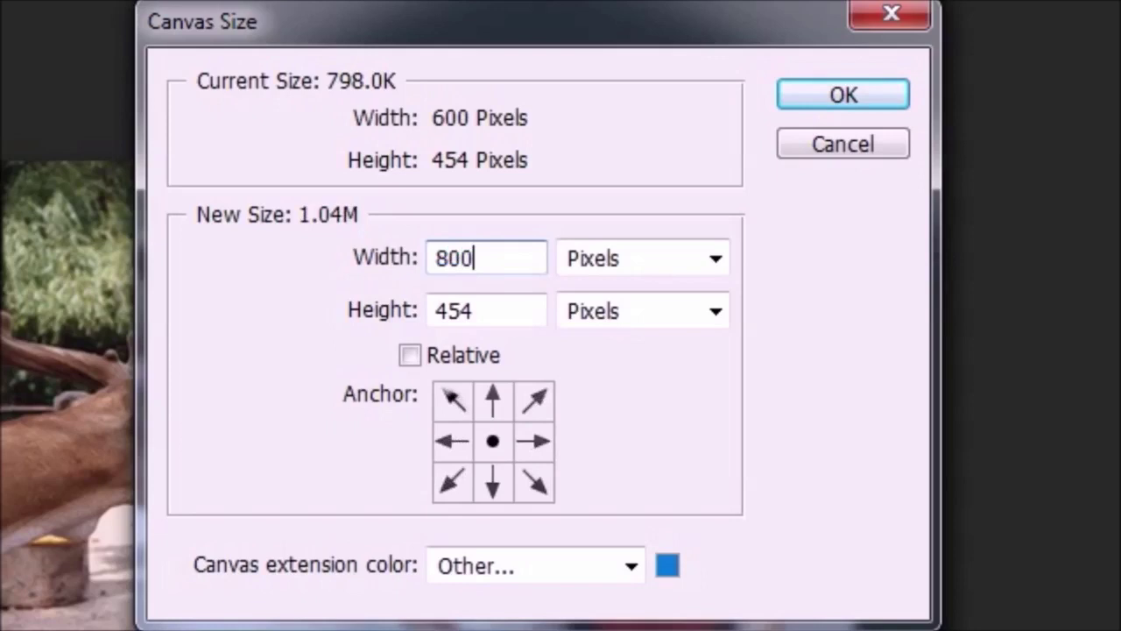
double_click(475, 310)
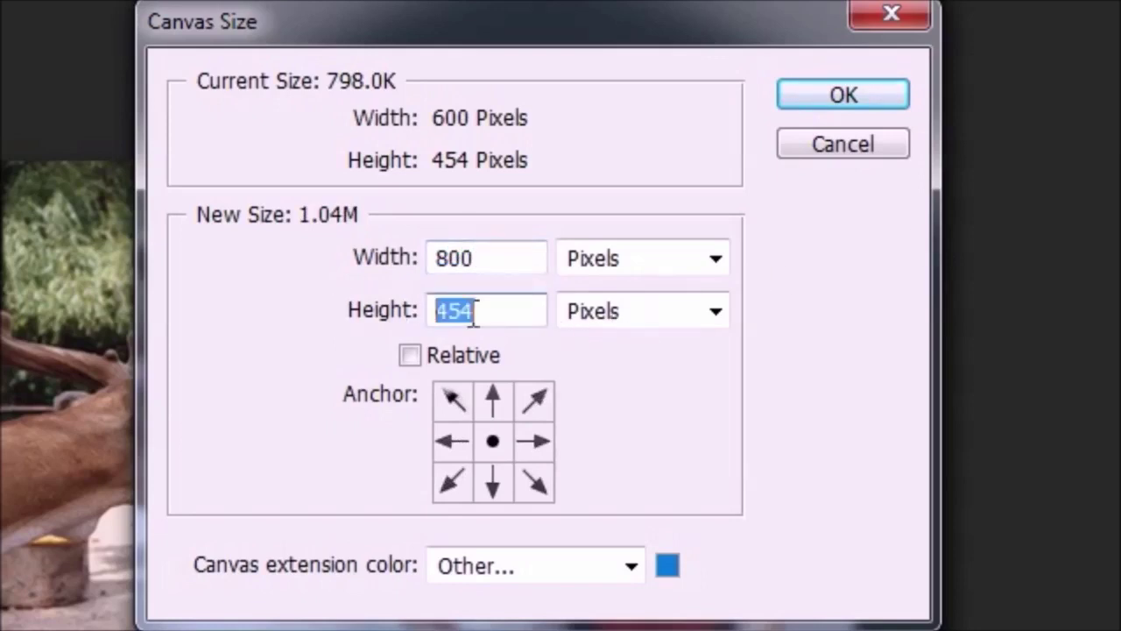
text(654)
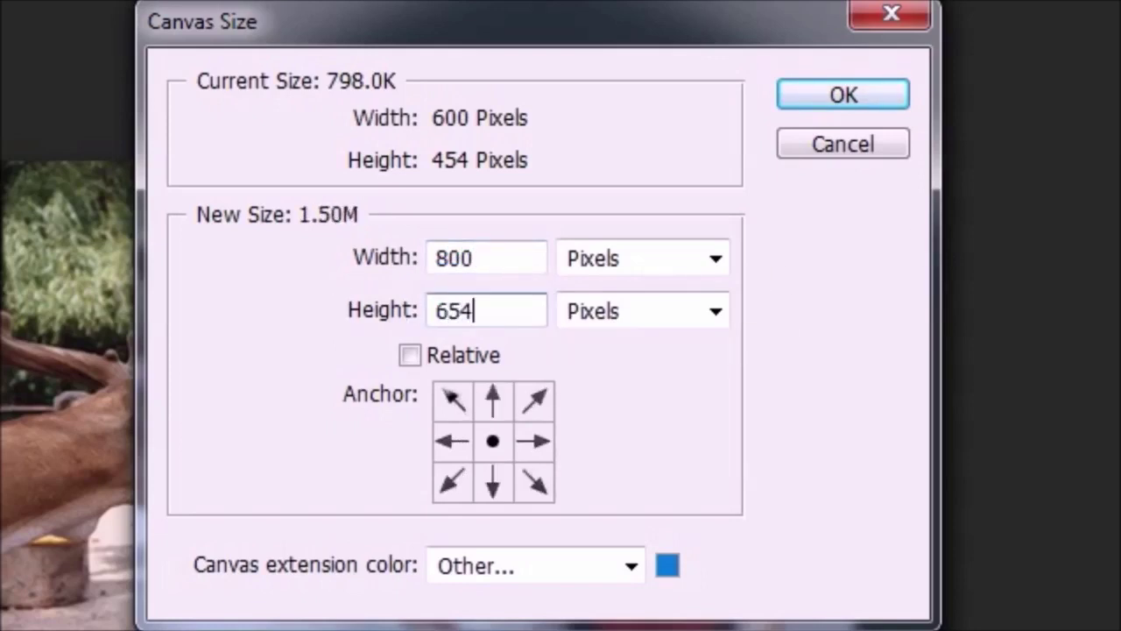
- Toggle Relative on to confirm the 200 × 200 increase, then turn it off
click(410, 355)
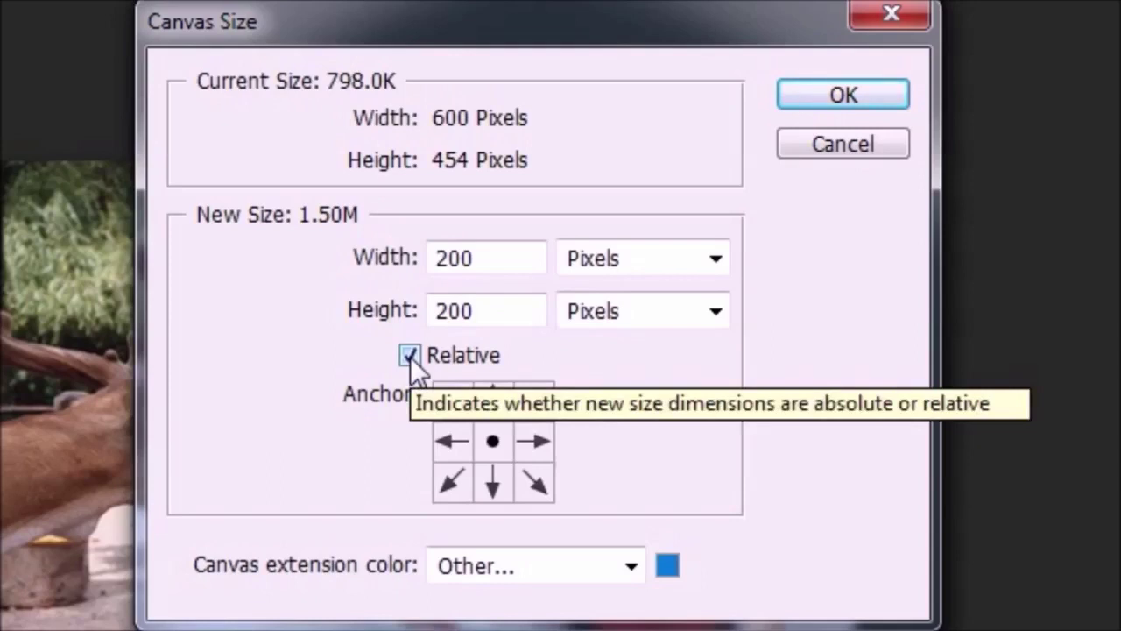
click(410, 356)
double_click(496, 259)
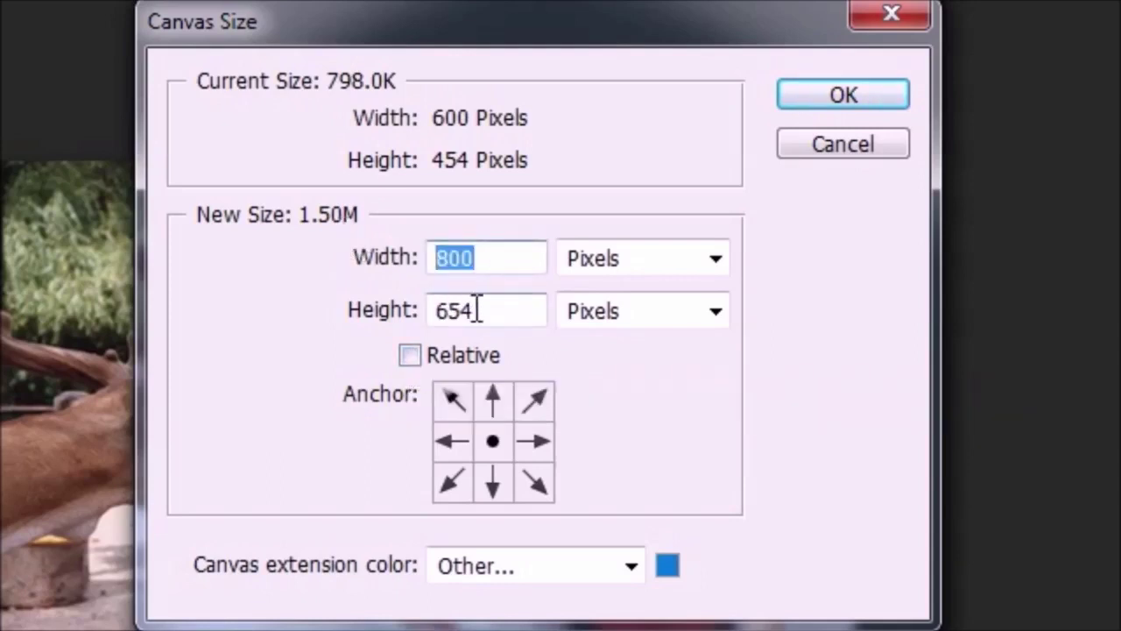
drag(476, 310, 380, 300)
drag(484, 259, 431, 255)
click(410, 355)
double_click(489, 259)
drag(487, 307, 333, 305)
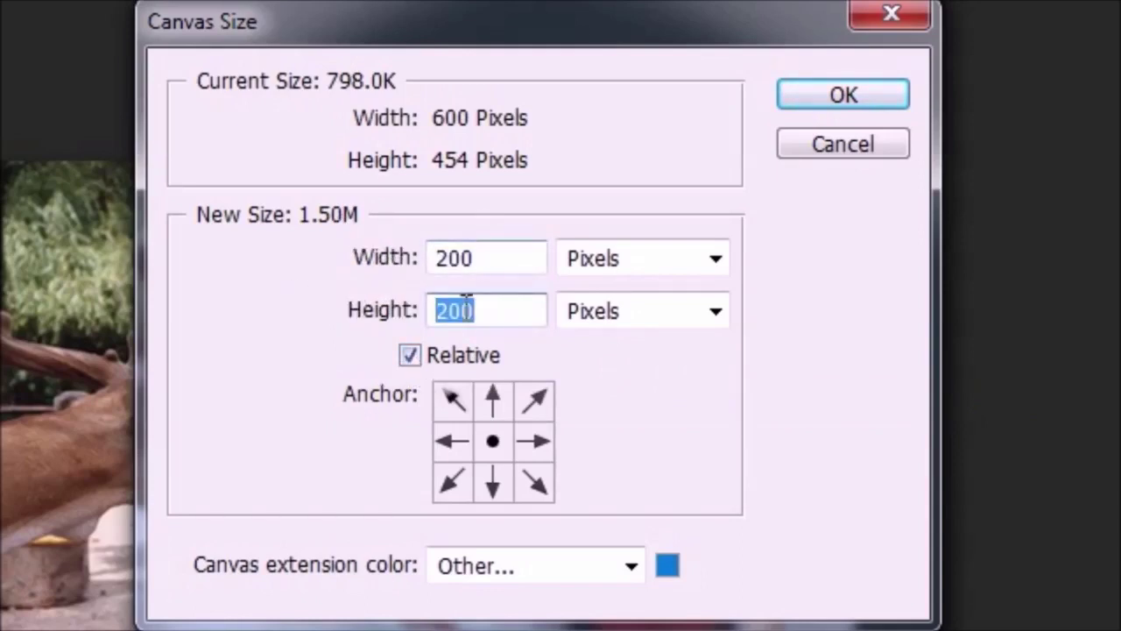
click(410, 354)
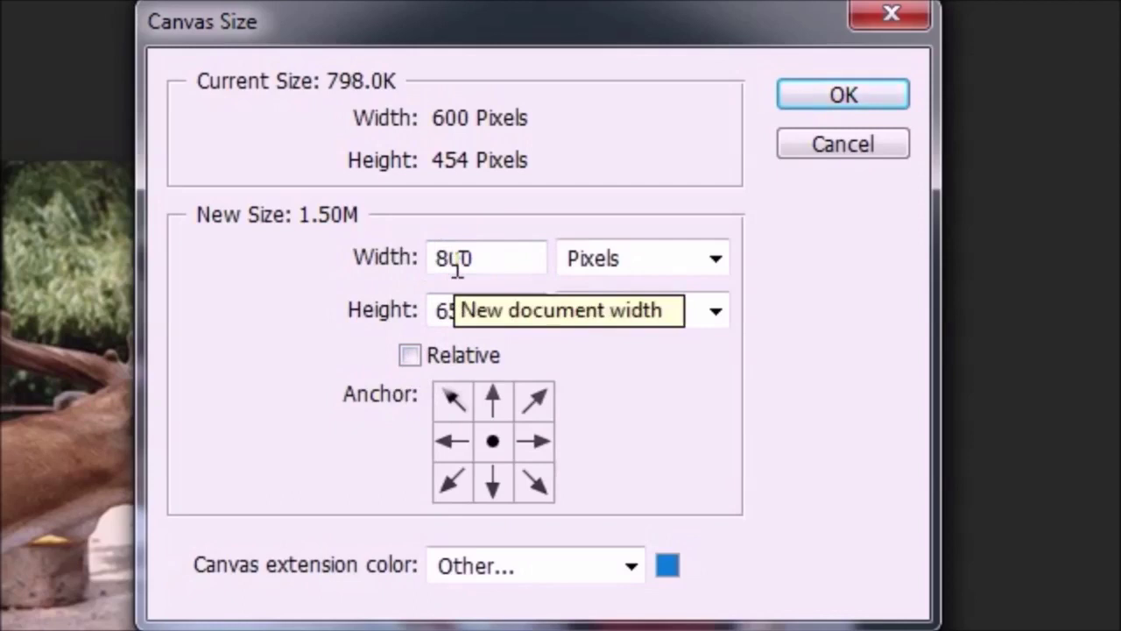
- Set the canvas anchor to the top-left corner, trying top-centre first
click(488, 404)
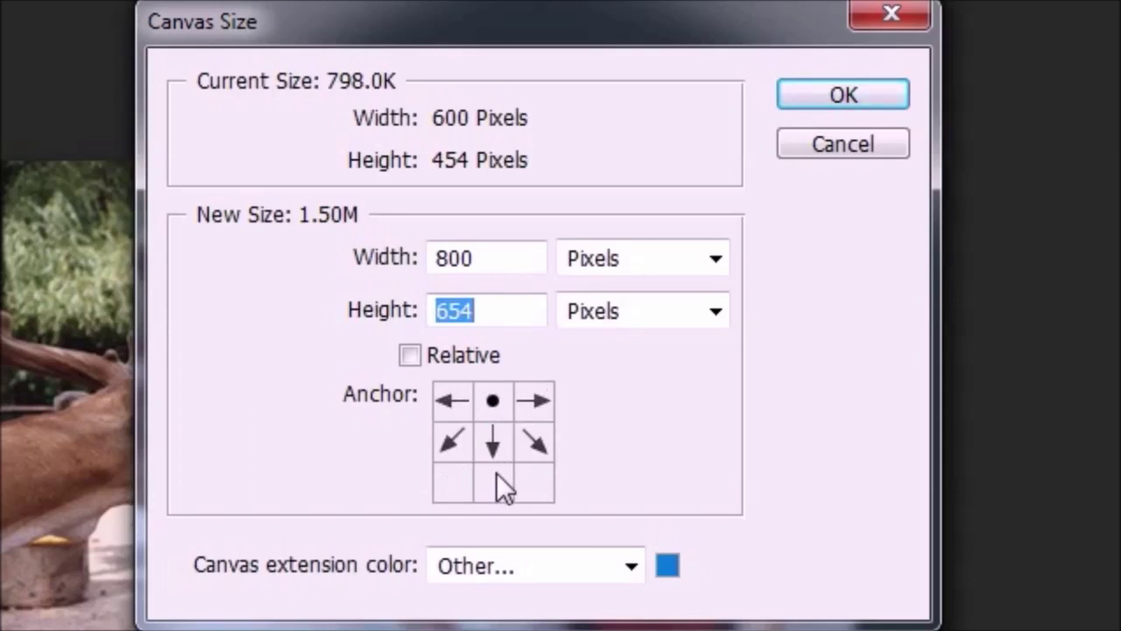
click(450, 403)
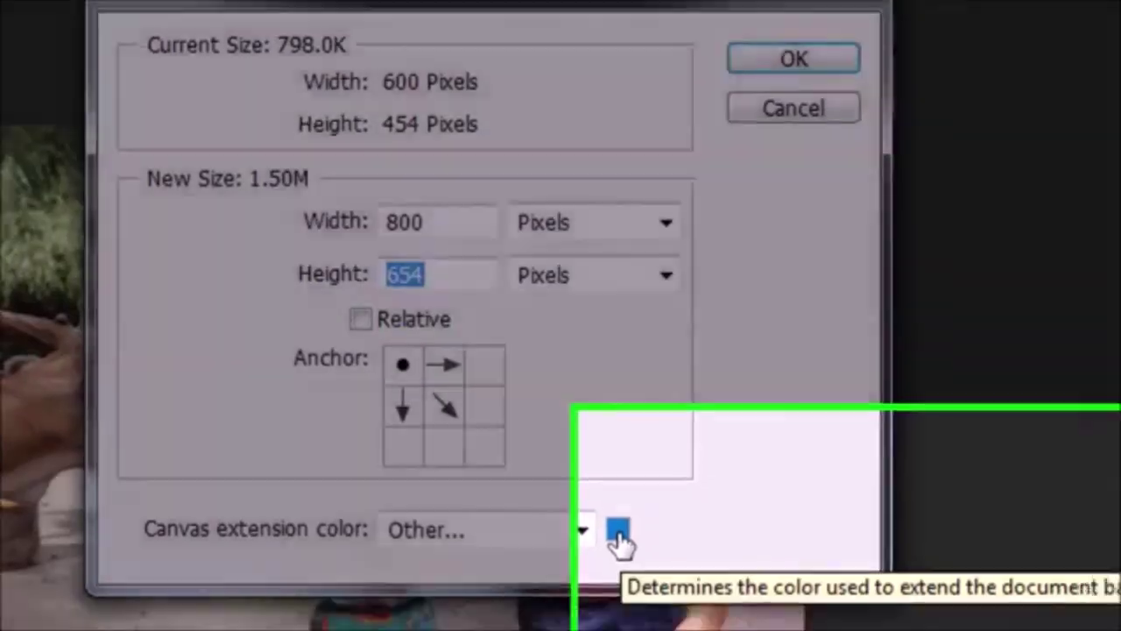
- Change the canvas extension colour from blue to red (#d40000)
click(667, 567)
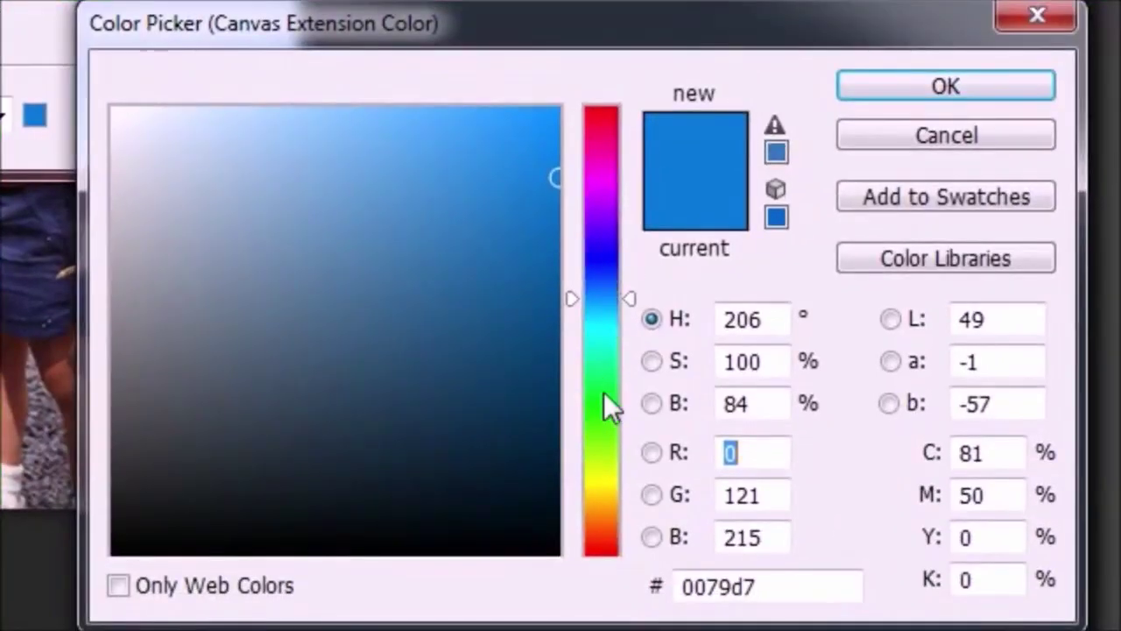
mouse_move(580, 213)
mouse_down()
mouse_move(612, 104)
mouse_move(587, 264)
mouse_move(605, 180)
mouse_up()
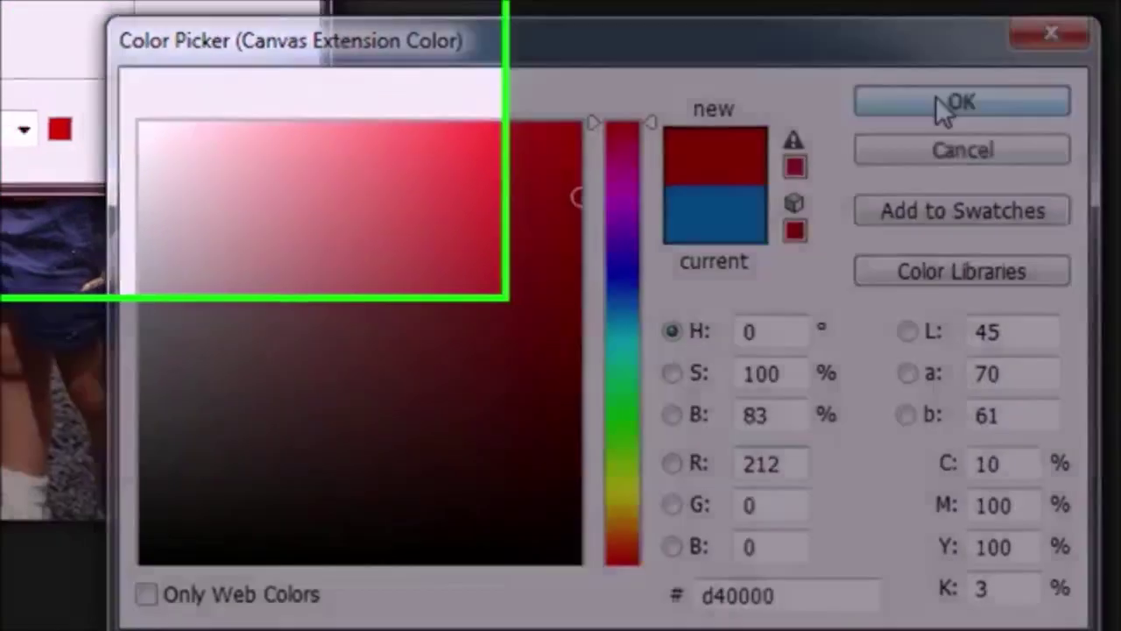
click(916, 85)
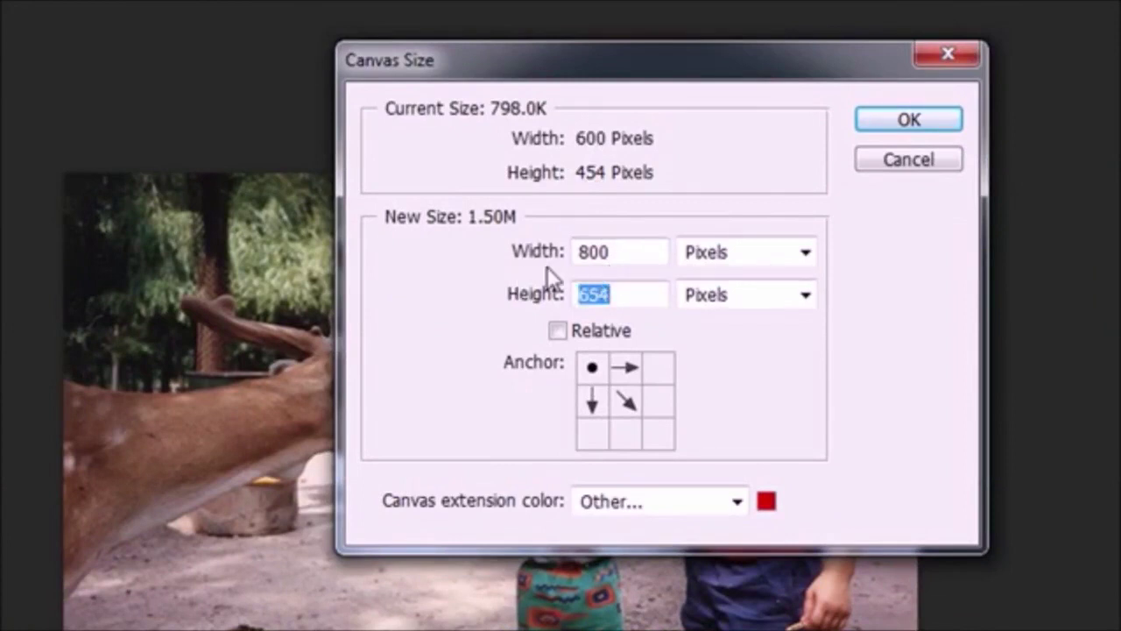
click(625, 252)
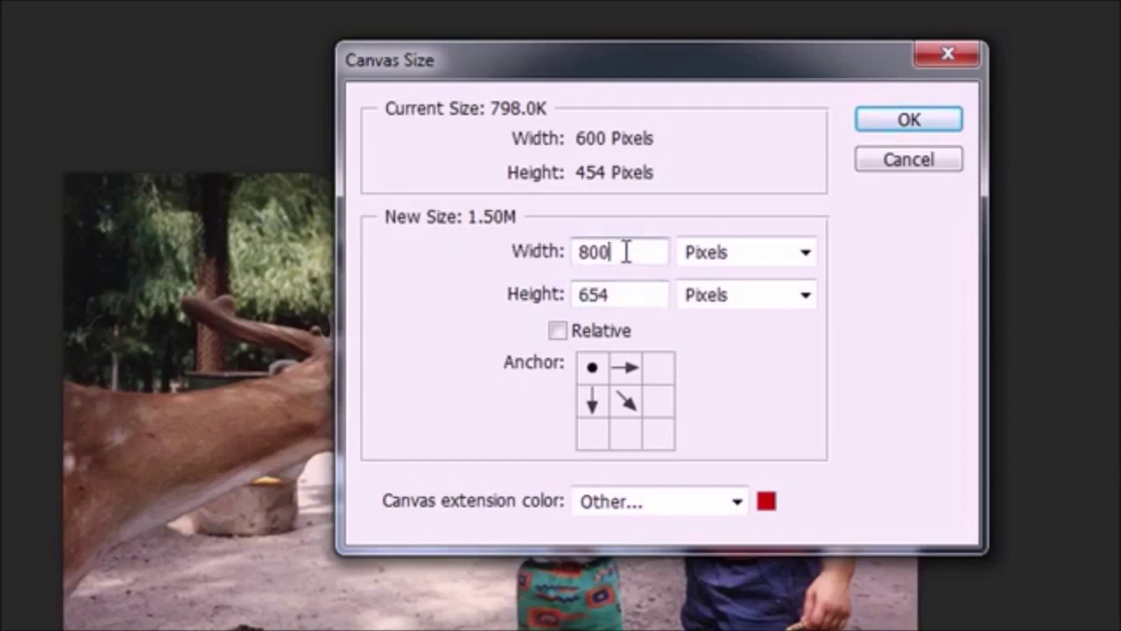
drag(613, 297, 547, 300)
click(630, 293)
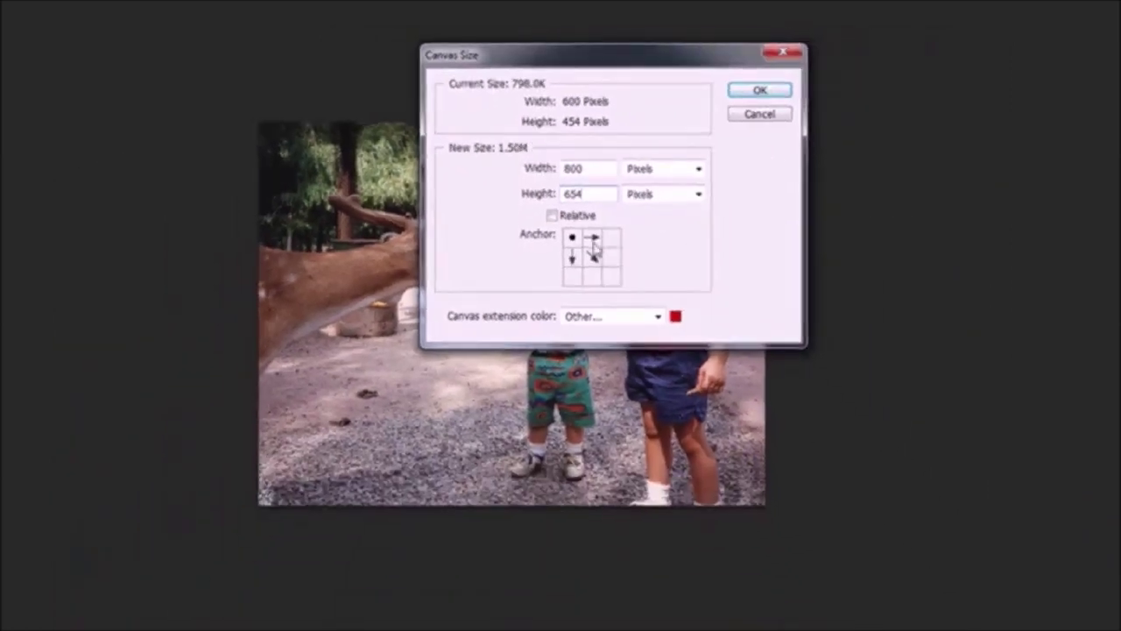
click(759, 91)
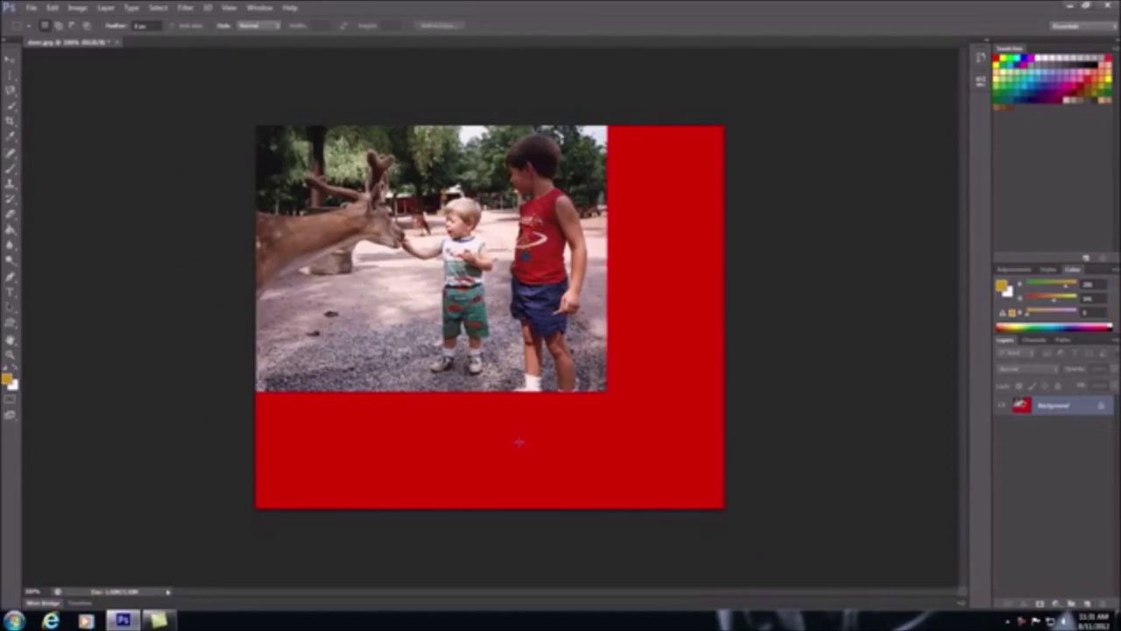
- Right-click in the document area of the Photoshop window
right_click(1022, 619)
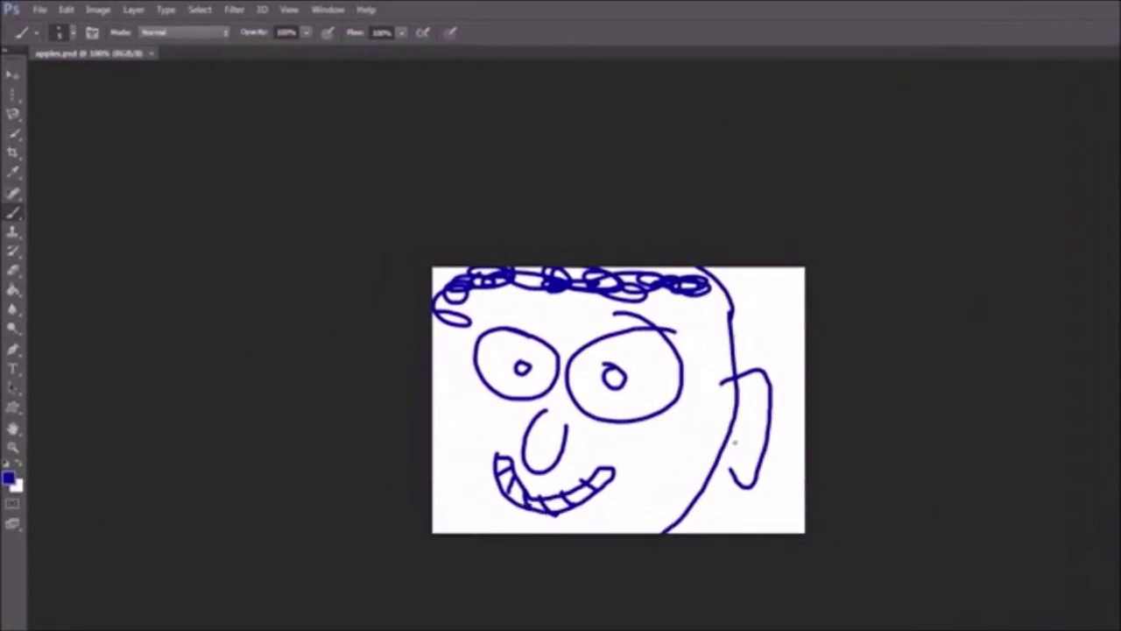
- Paint a small dot and a short stroke inside the face's ear in blue
drag(735, 444, 745, 436)
drag(757, 391, 752, 408)
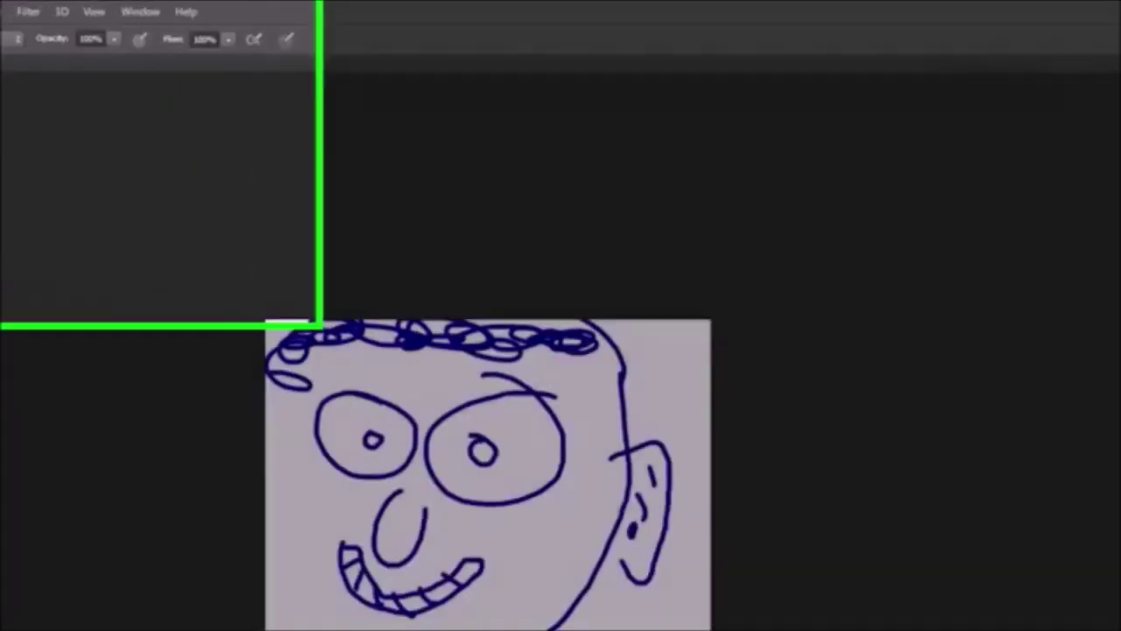
click(66, 23)
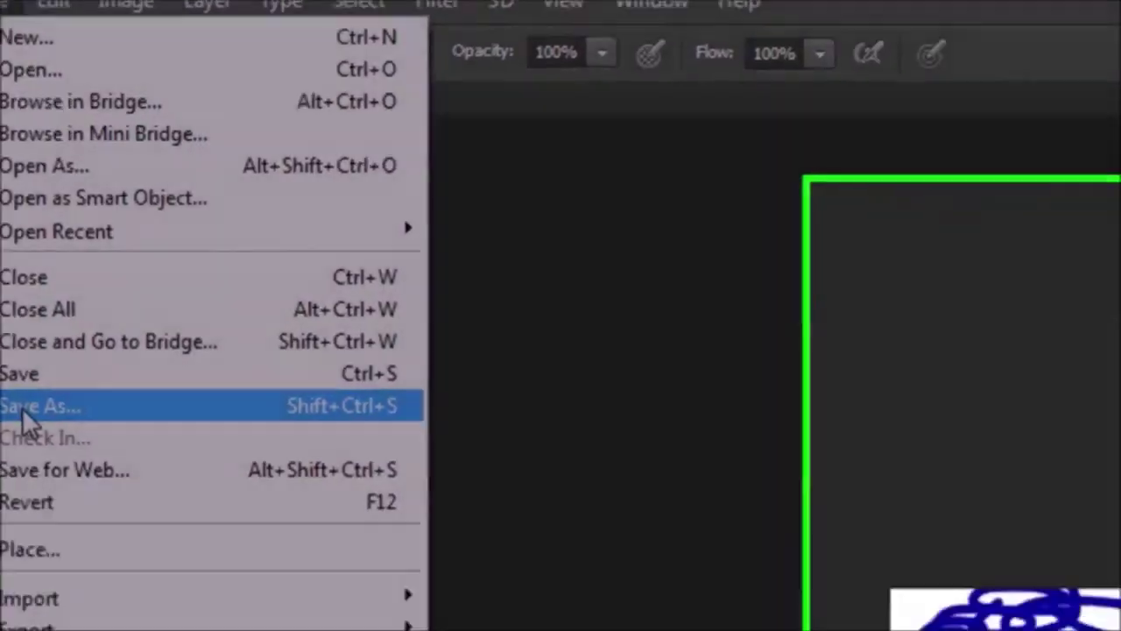
- Save the drawing to the Desktop as guysface in Photoshop PSD format
click(127, 446)
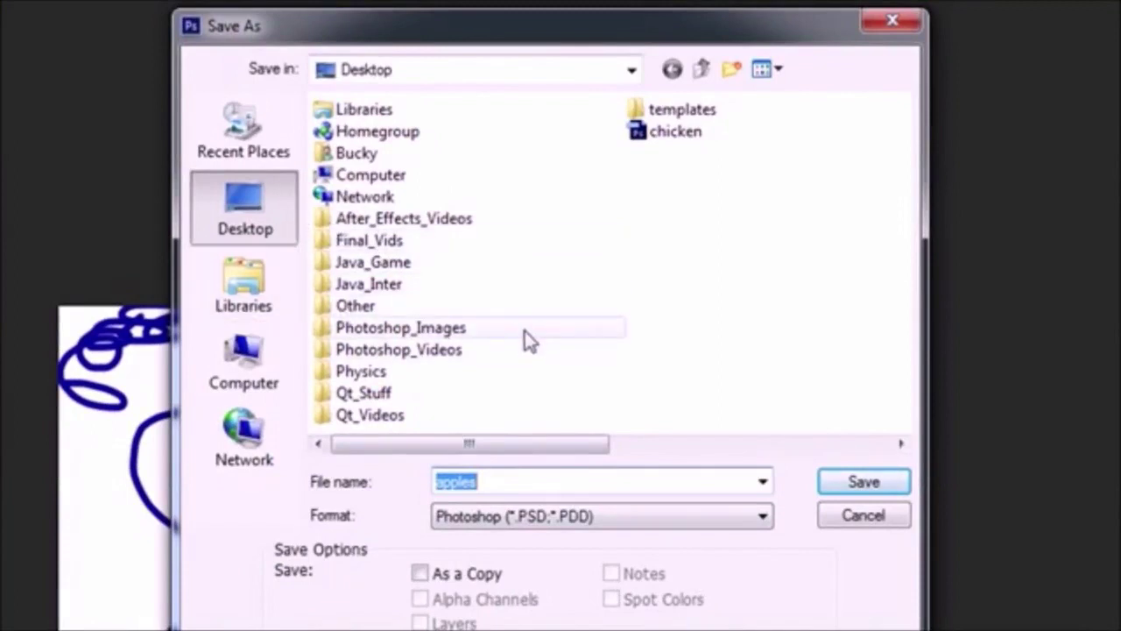
click(764, 524)
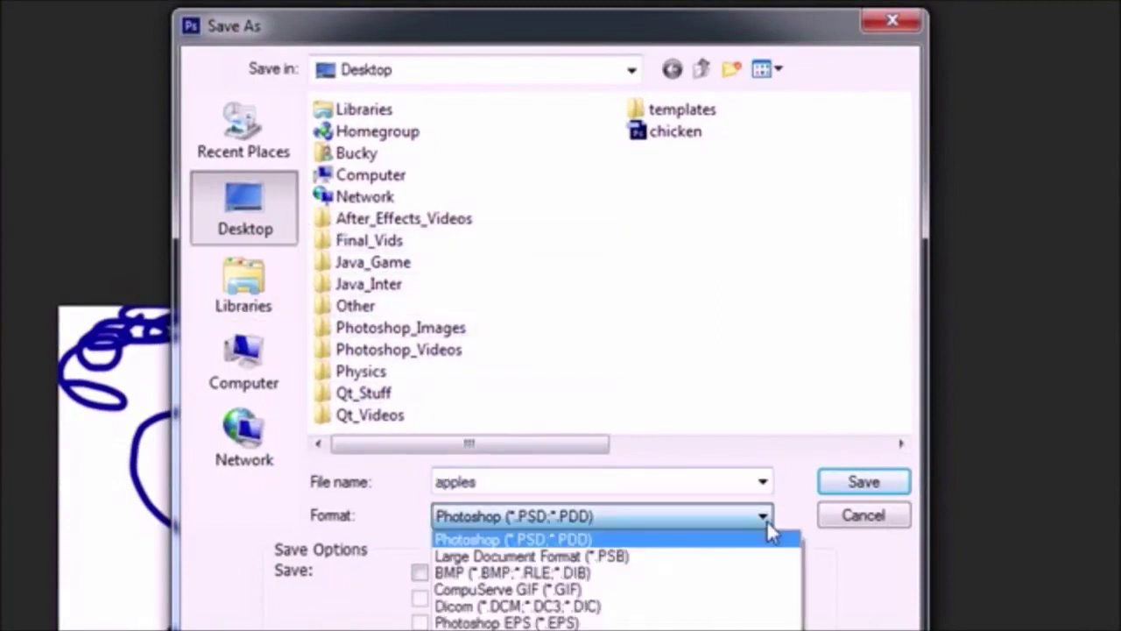
click(534, 540)
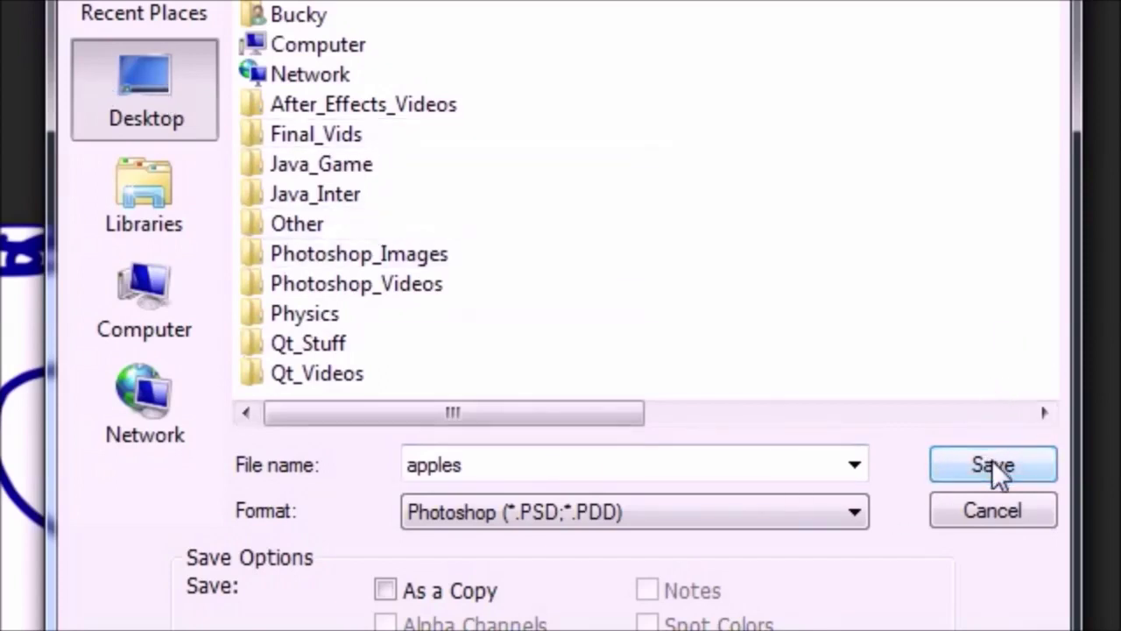
drag(521, 462, 232, 445)
text(guysface)
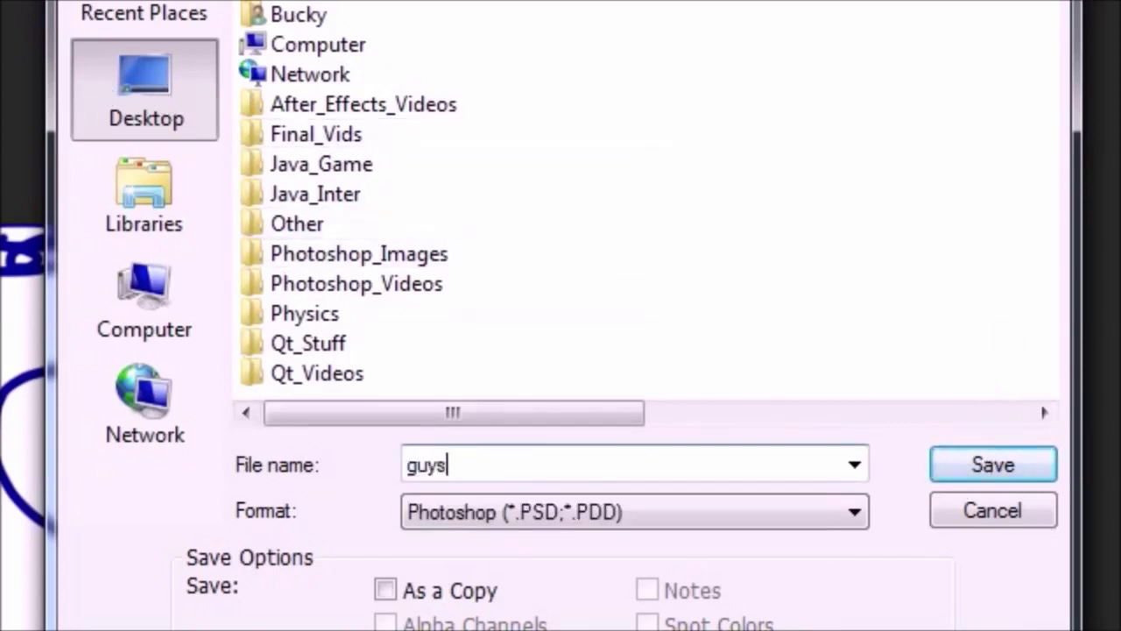
click(953, 465)
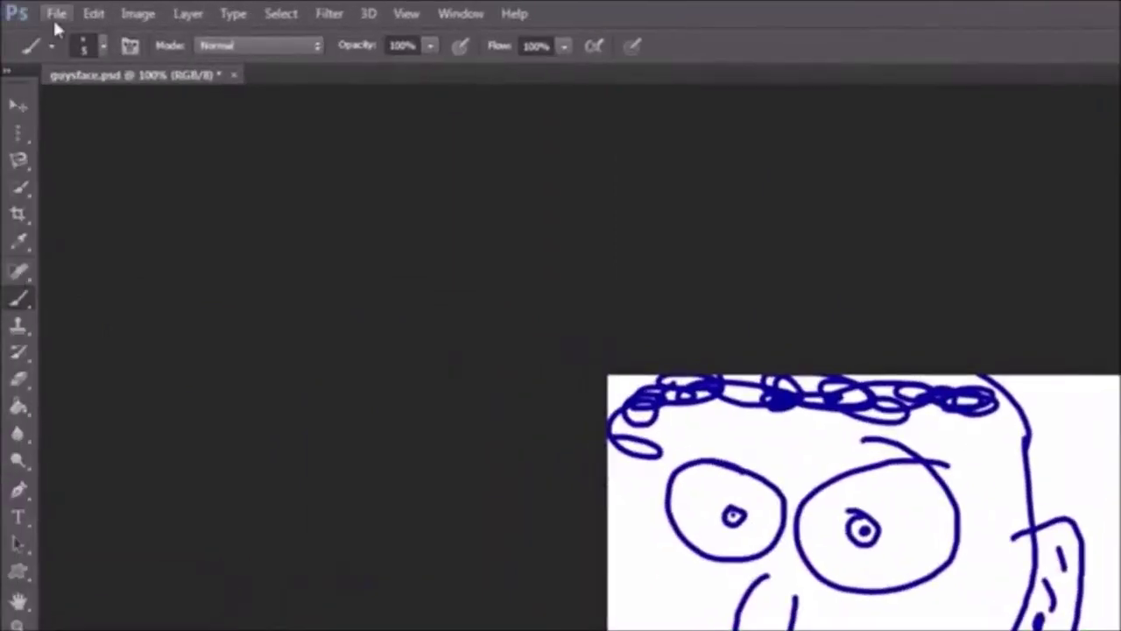
- Save a copy as guysface.png, accepting the default PNG options
click(56, 13)
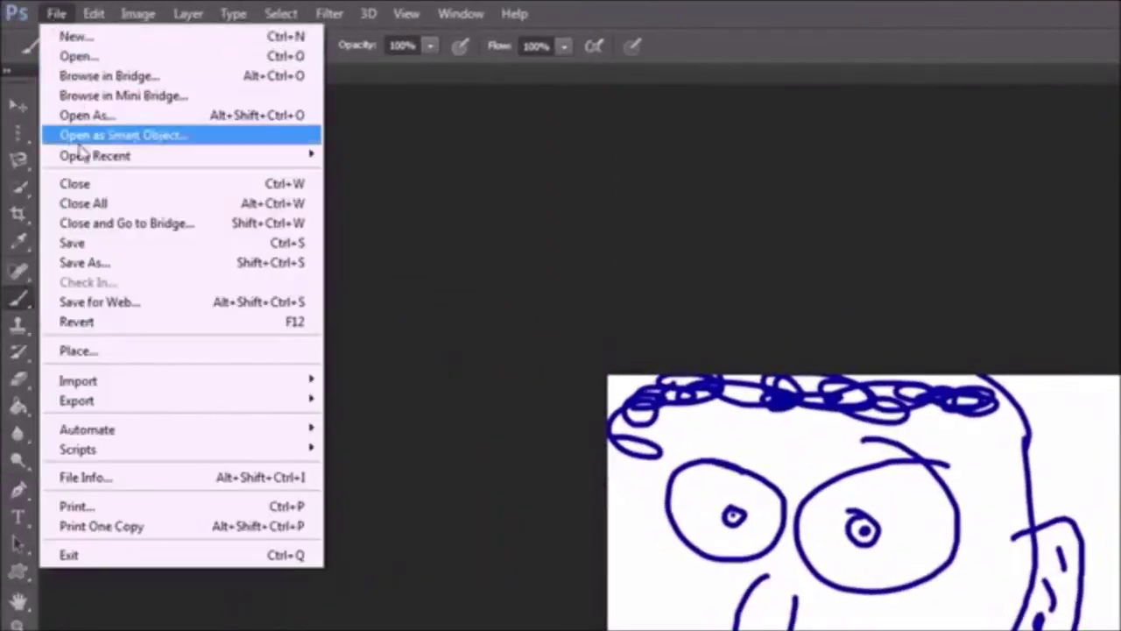
click(85, 262)
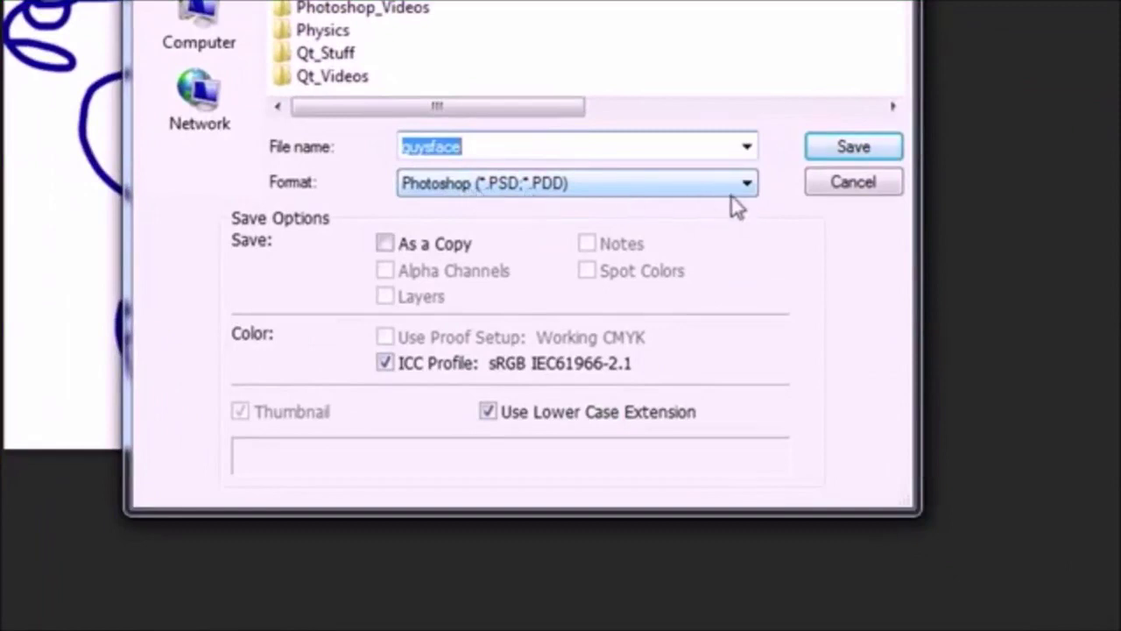
click(1080, 468)
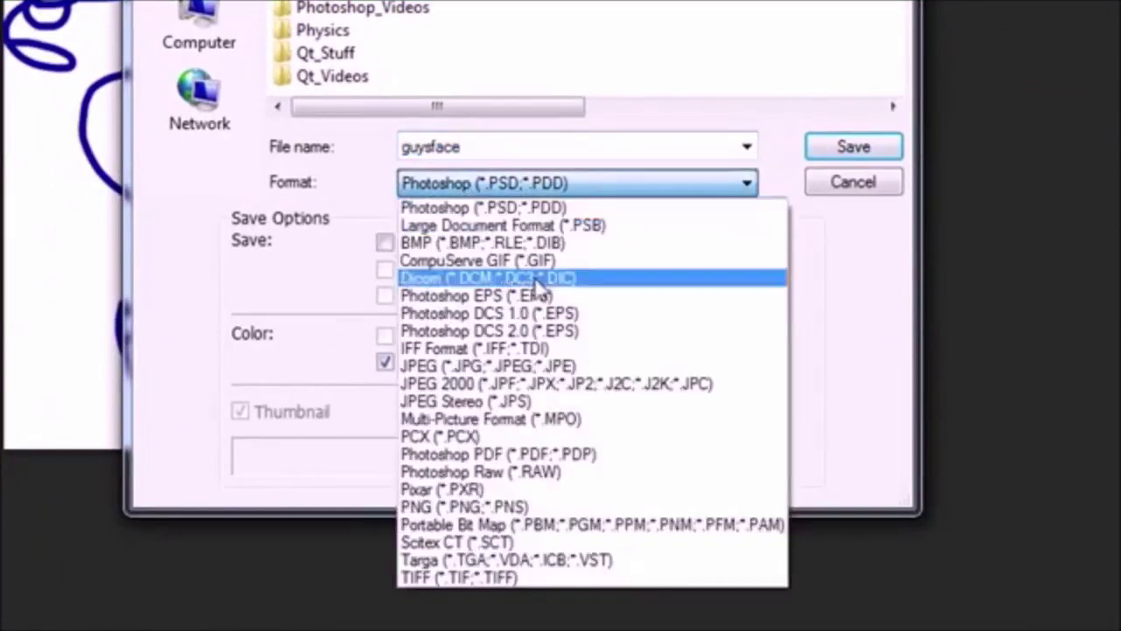
click(460, 506)
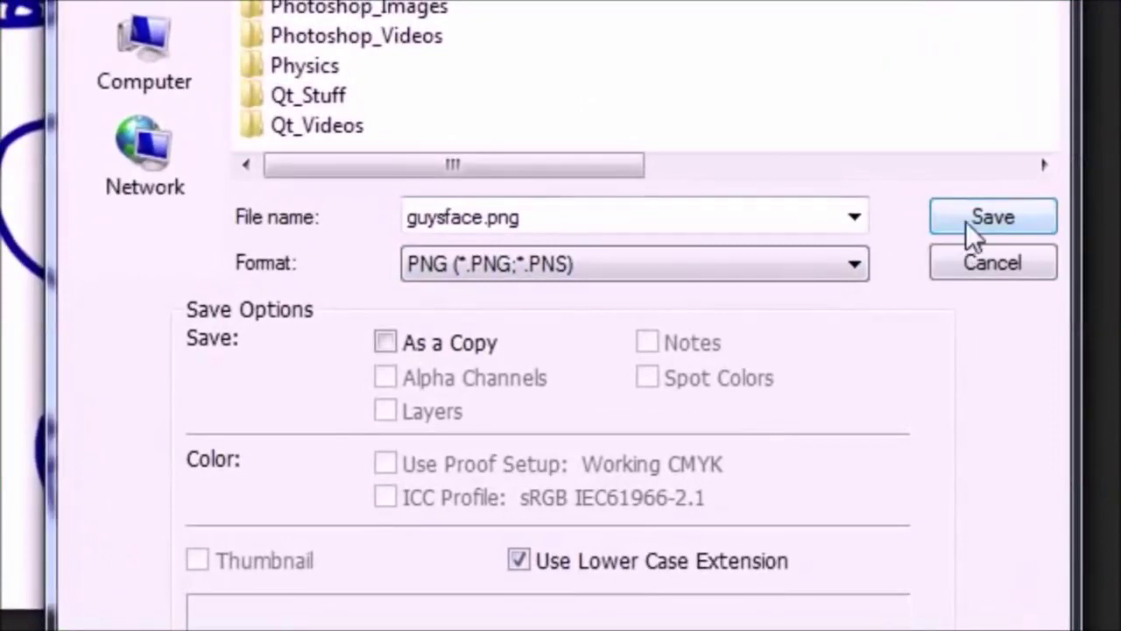
click(967, 218)
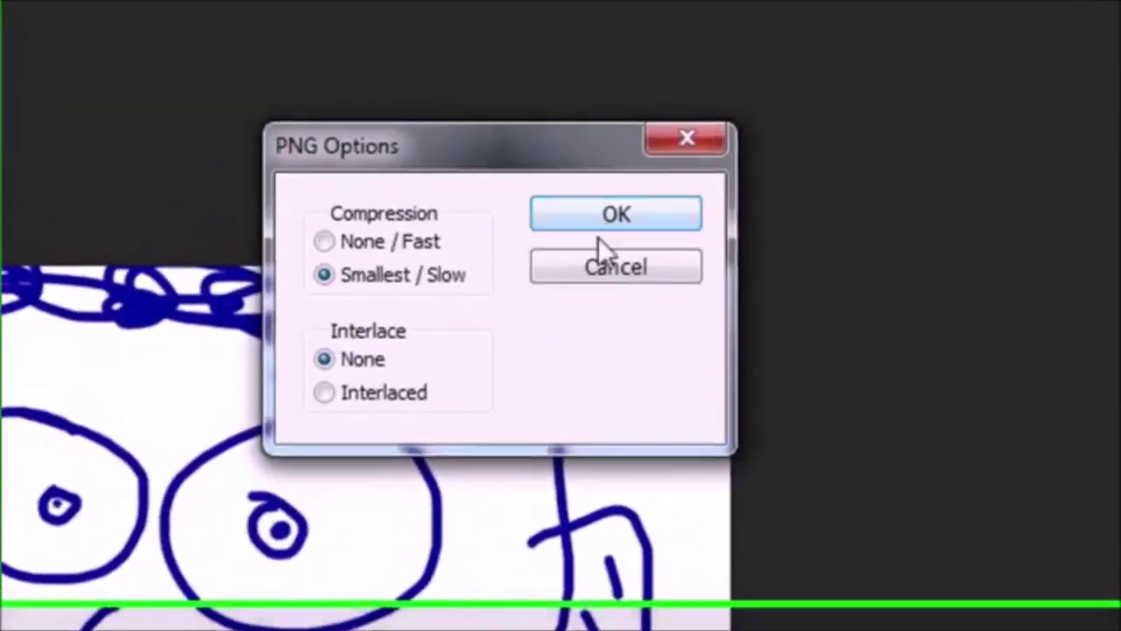
click(593, 254)
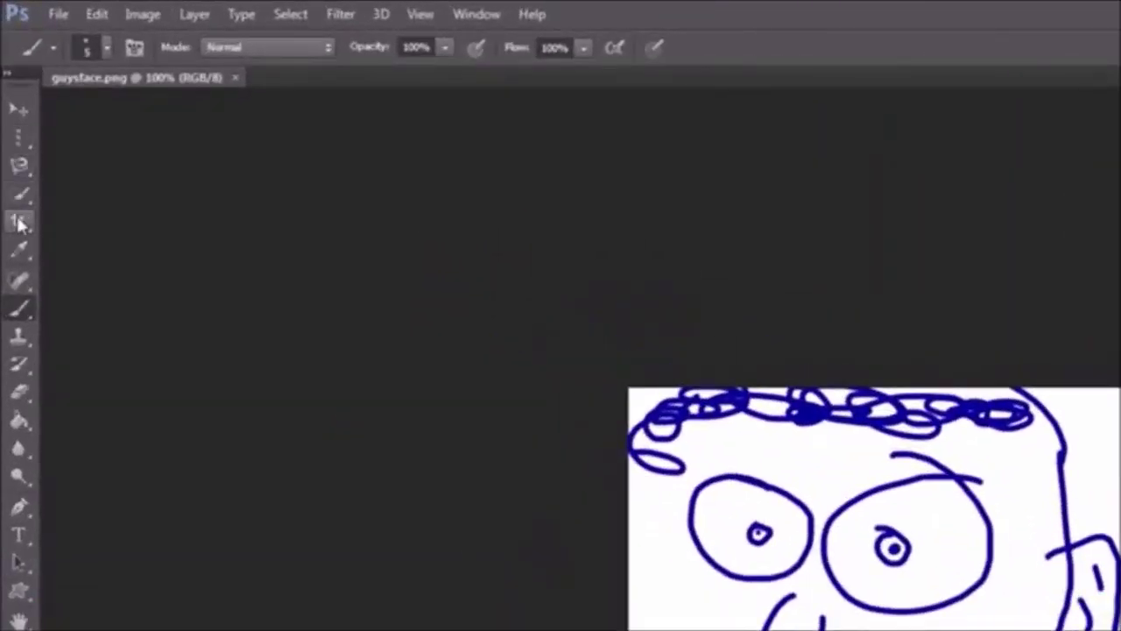
click(253, 14)
click(180, 205)
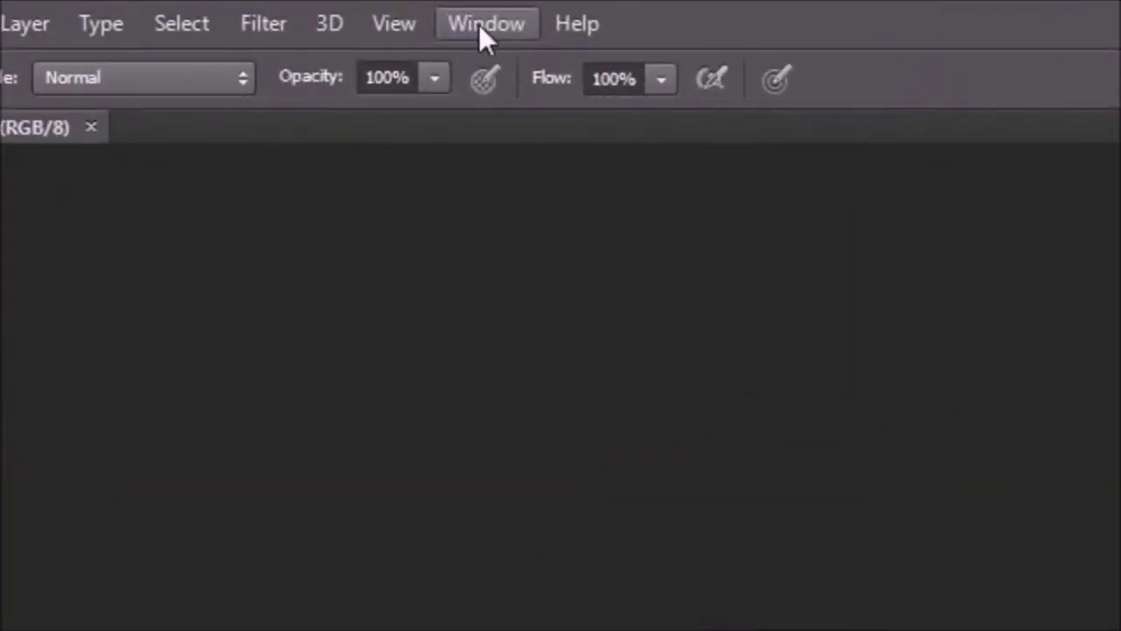
click(576, 26)
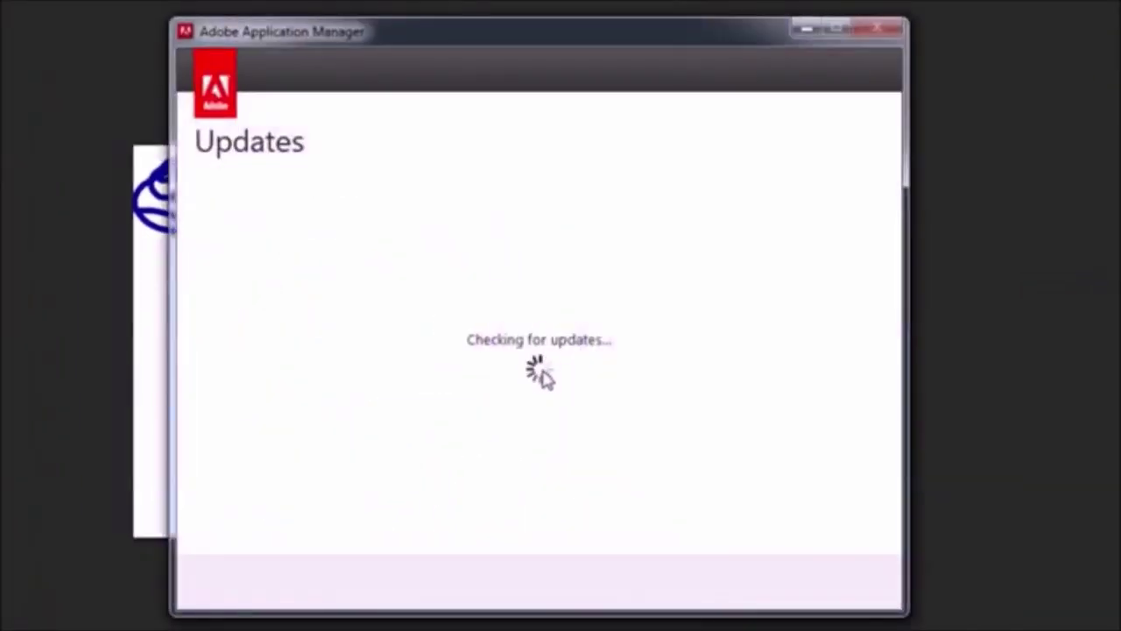
scroll(368, 356, down, 3)
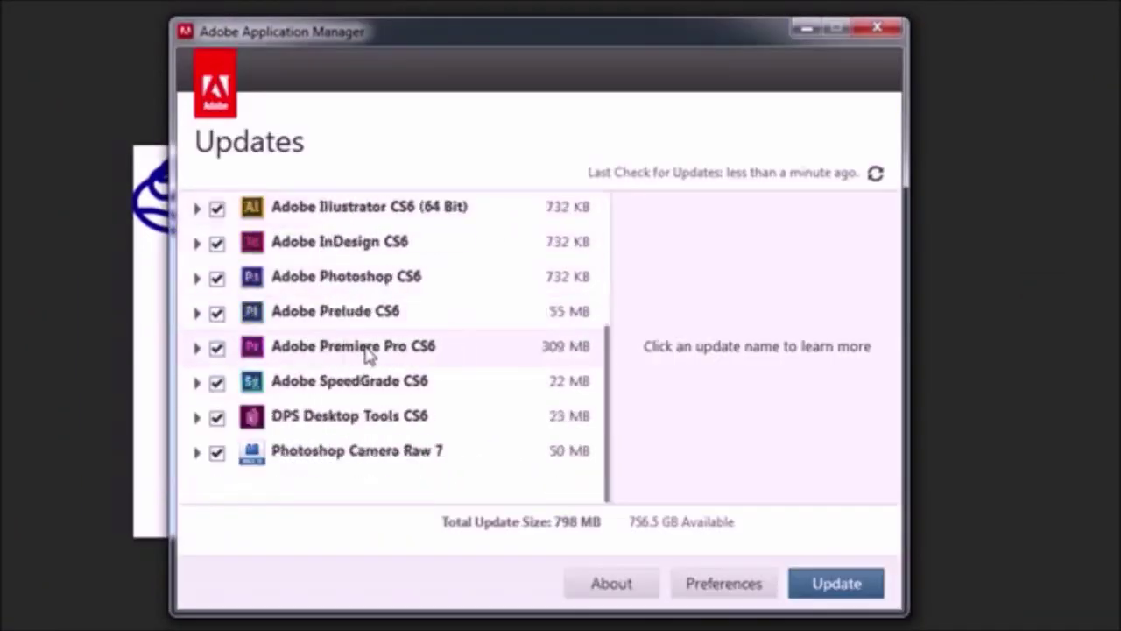
scroll(385, 391, up, 3)
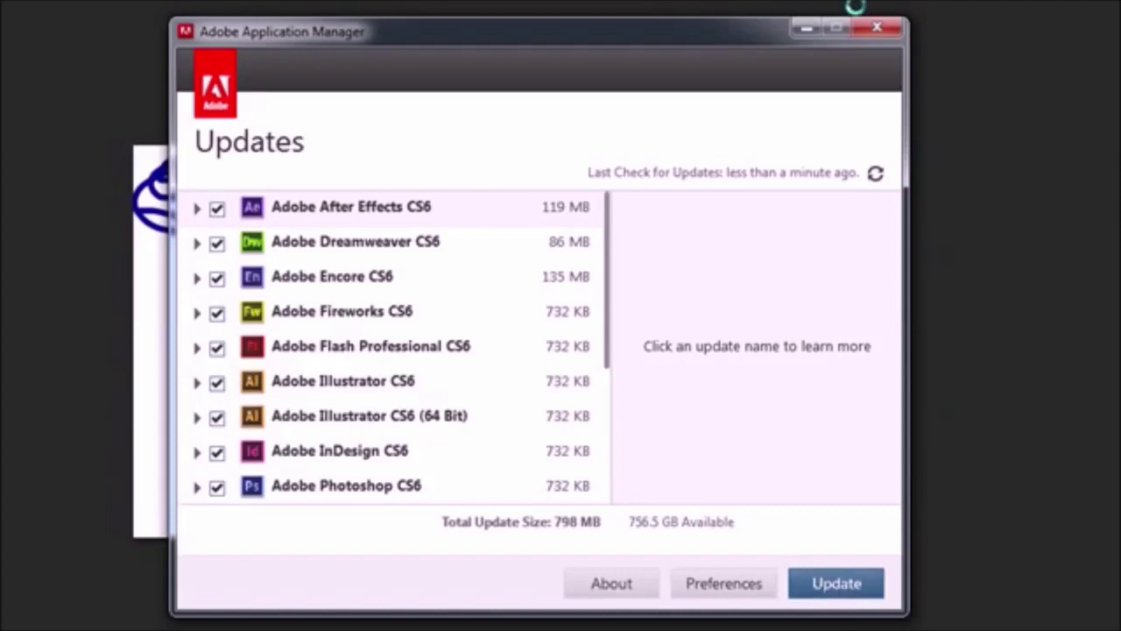
click(875, 29)
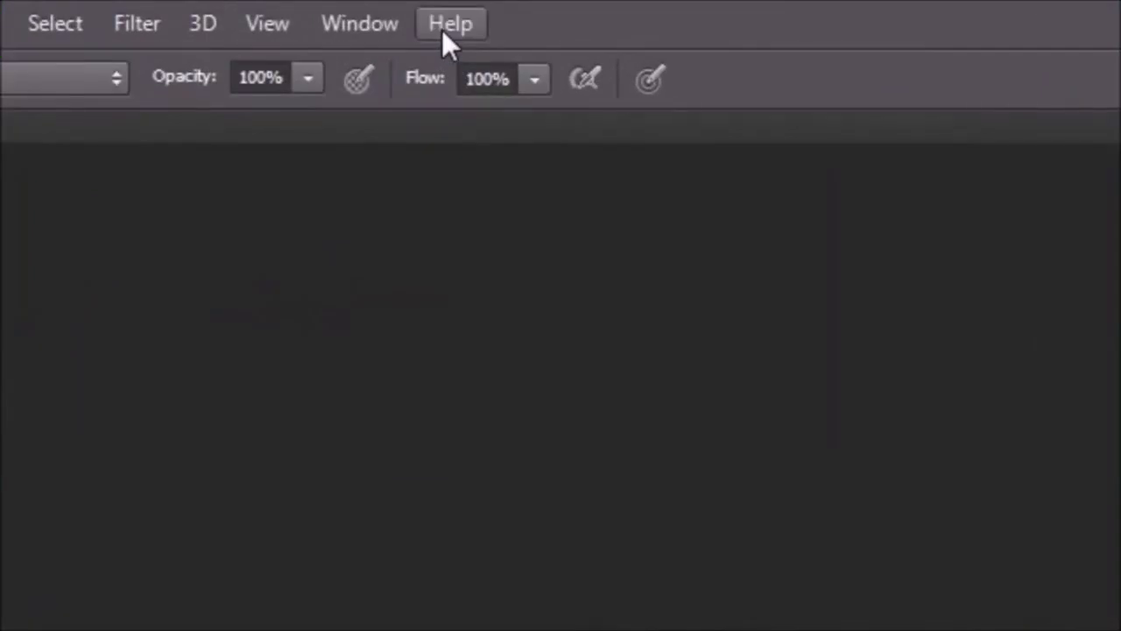
- Start Help > Deactivate, then quit the CS6 deactivation window without deactivating
click(441, 27)
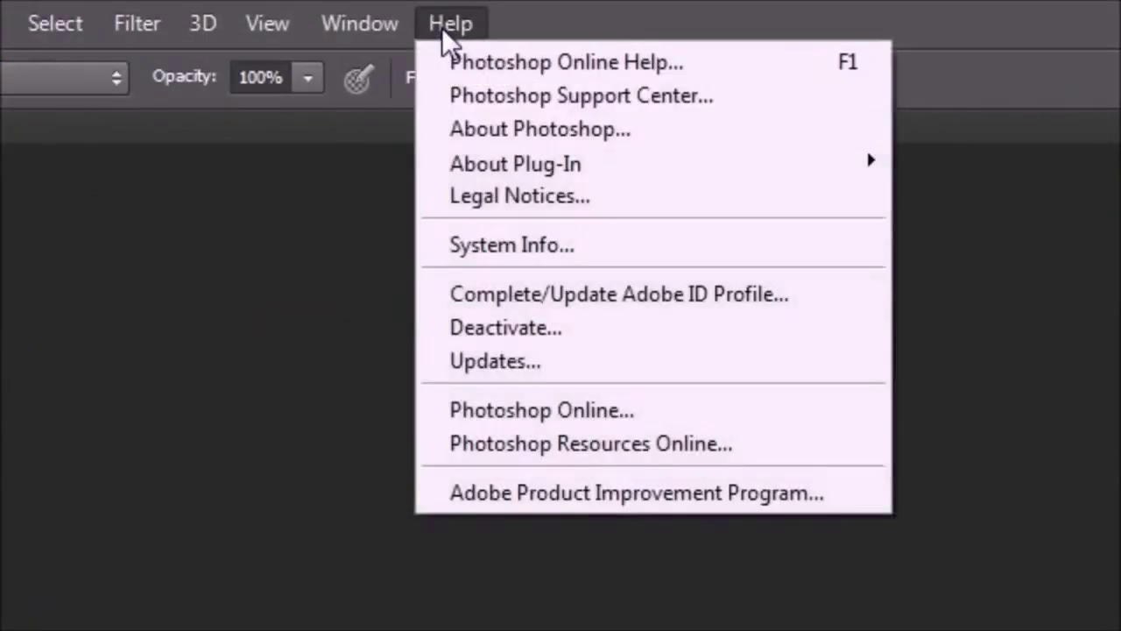
click(508, 329)
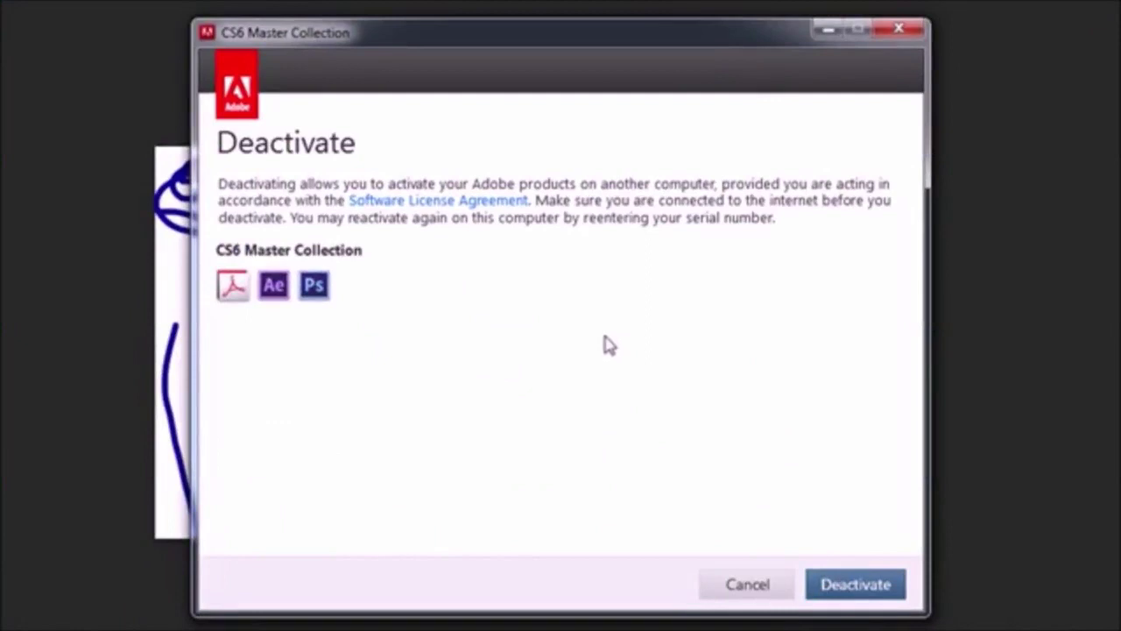
click(895, 33)
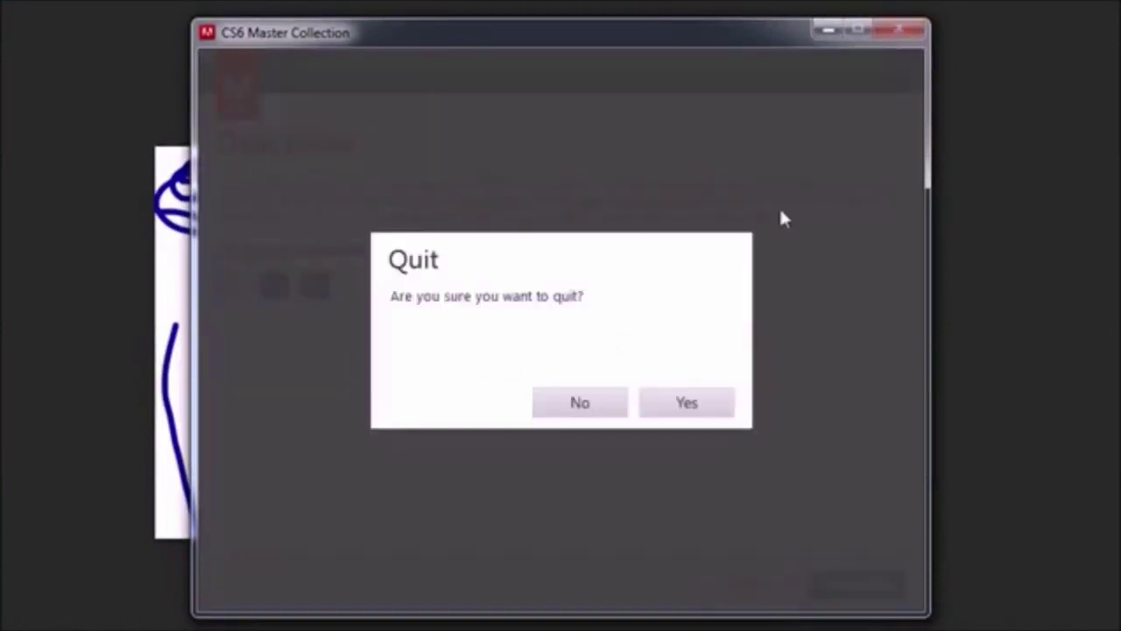
click(664, 405)
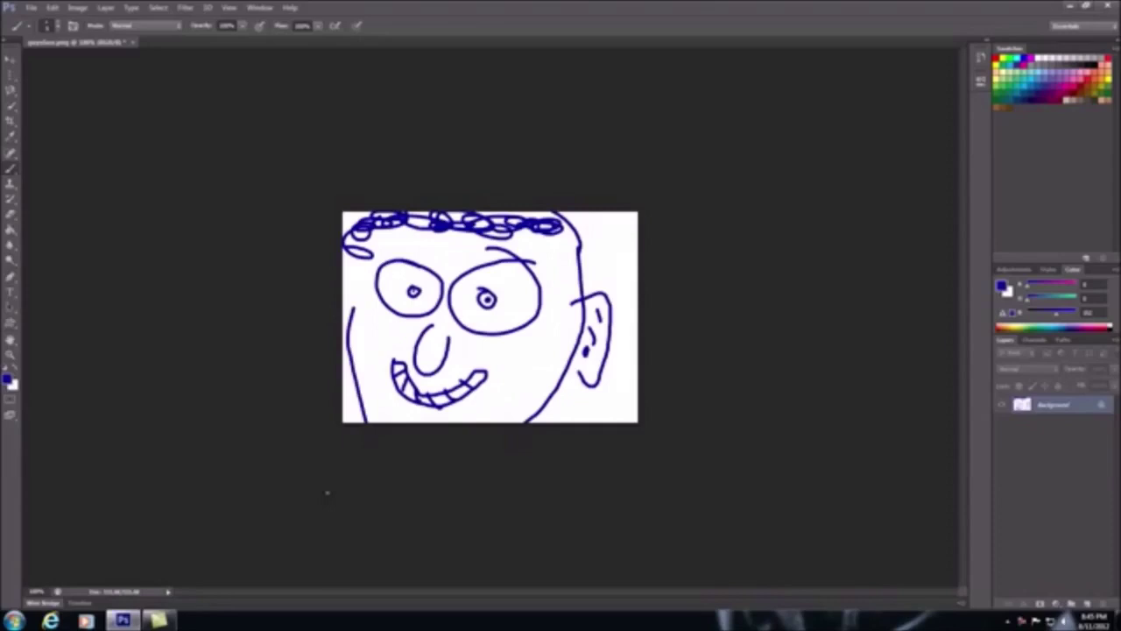
- Bring up the taskbar options for a background app to get back to Photoshop
right_click(1022, 622)
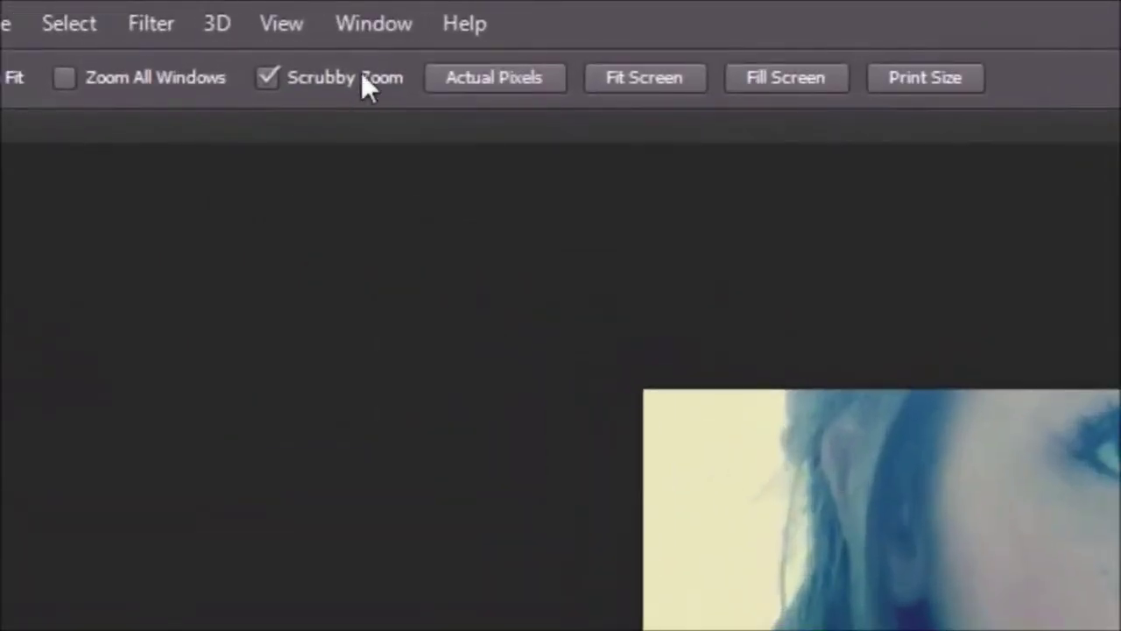
- Show the Navigator panel from the Window menu and enlarge it taller and wider
click(381, 26)
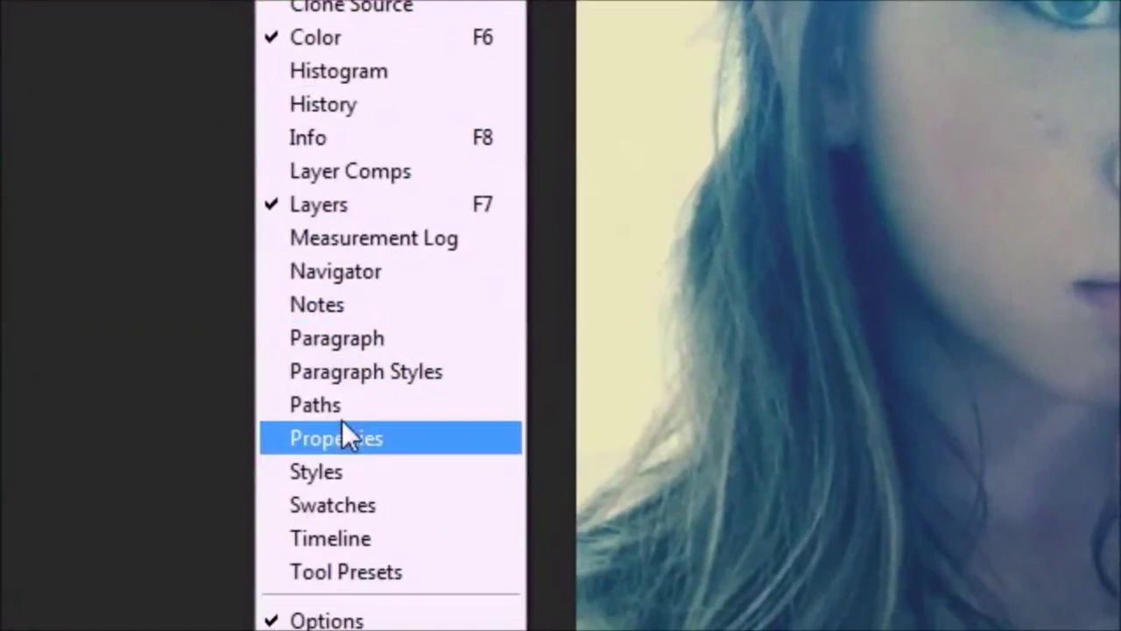
click(289, 273)
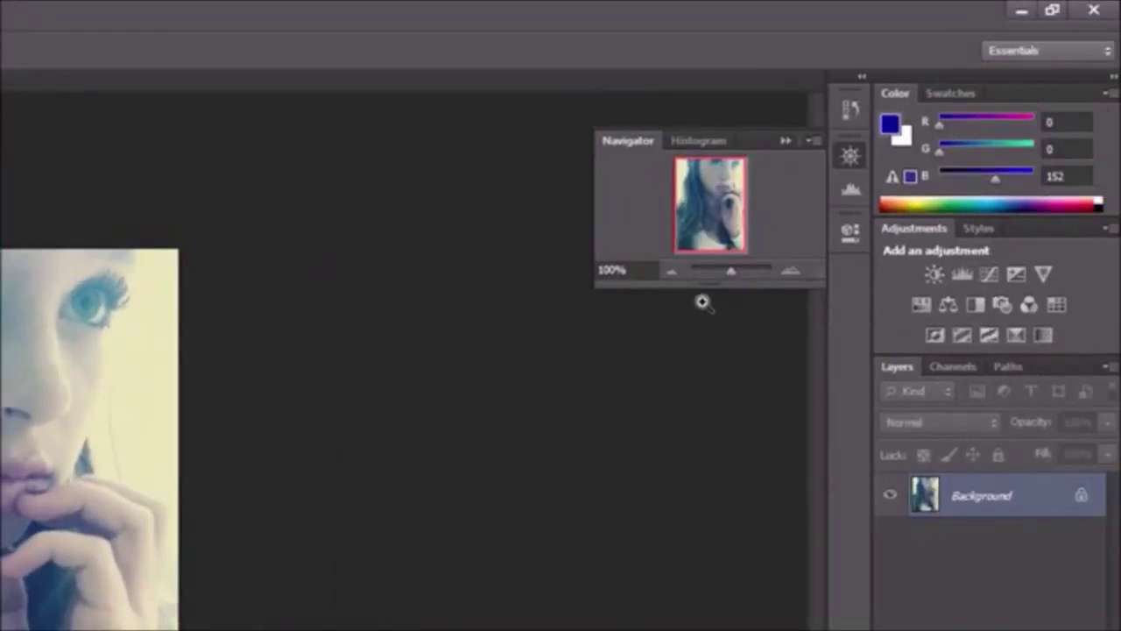
drag(703, 293, 711, 567)
drag(585, 330, 448, 343)
drag(639, 565, 638, 596)
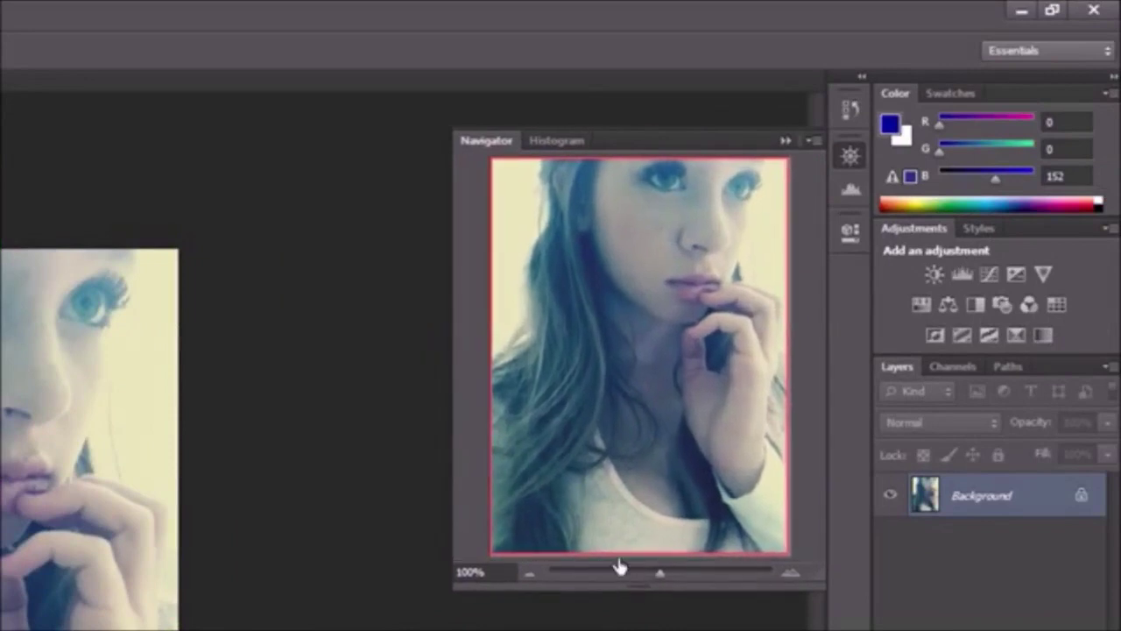
drag(450, 293, 474, 296)
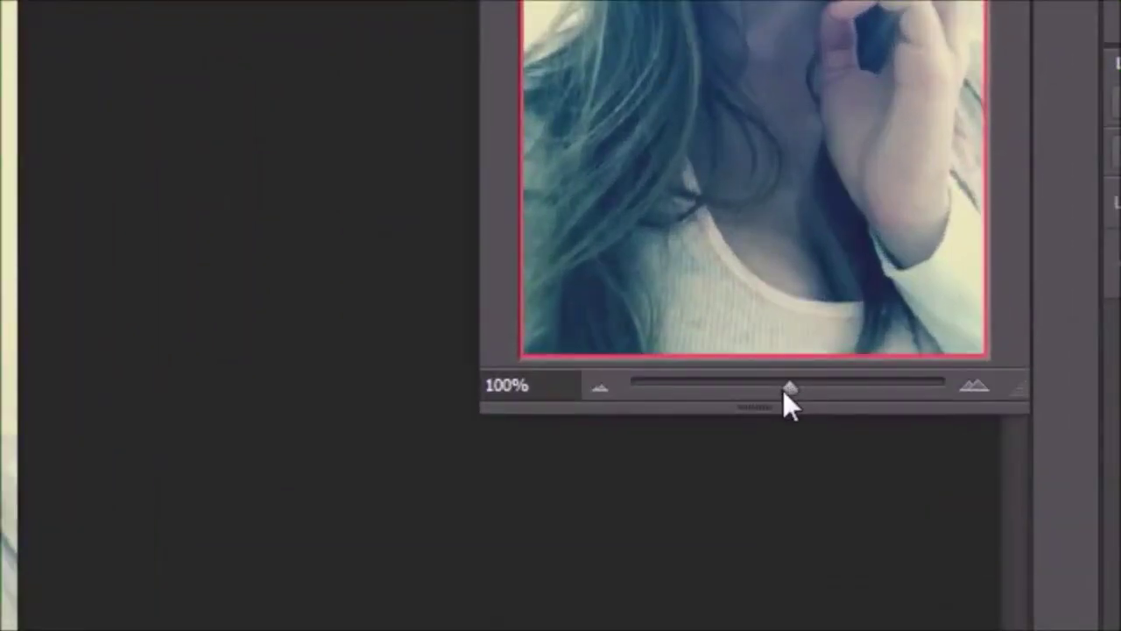
- Drag the Navigator zoom slider to zoom in on the face, then back out to the whole photo
mouse_move(788, 392)
mouse_down()
mouse_move(799, 388)
mouse_move(782, 390)
mouse_up()
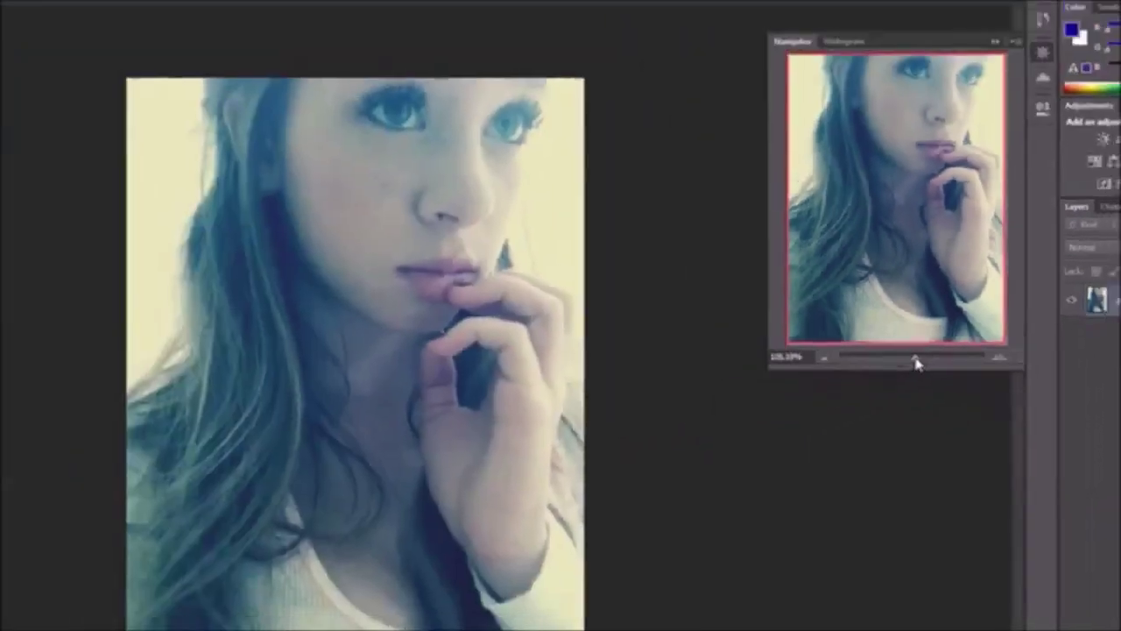
drag(779, 390, 829, 395)
drag(941, 359, 954, 357)
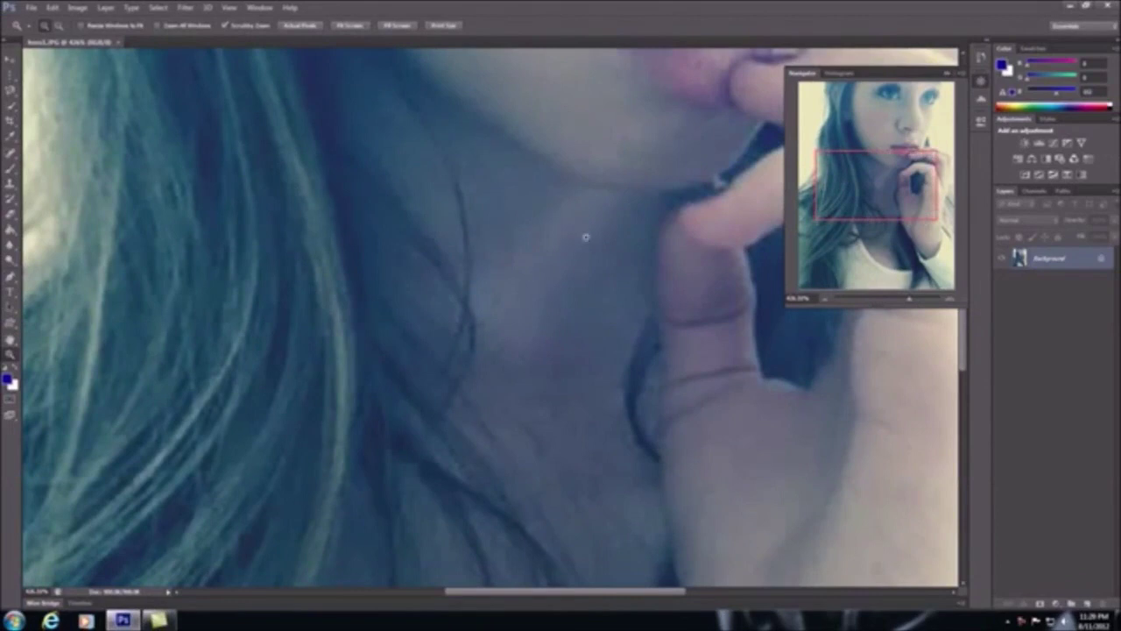
drag(909, 301, 886, 302)
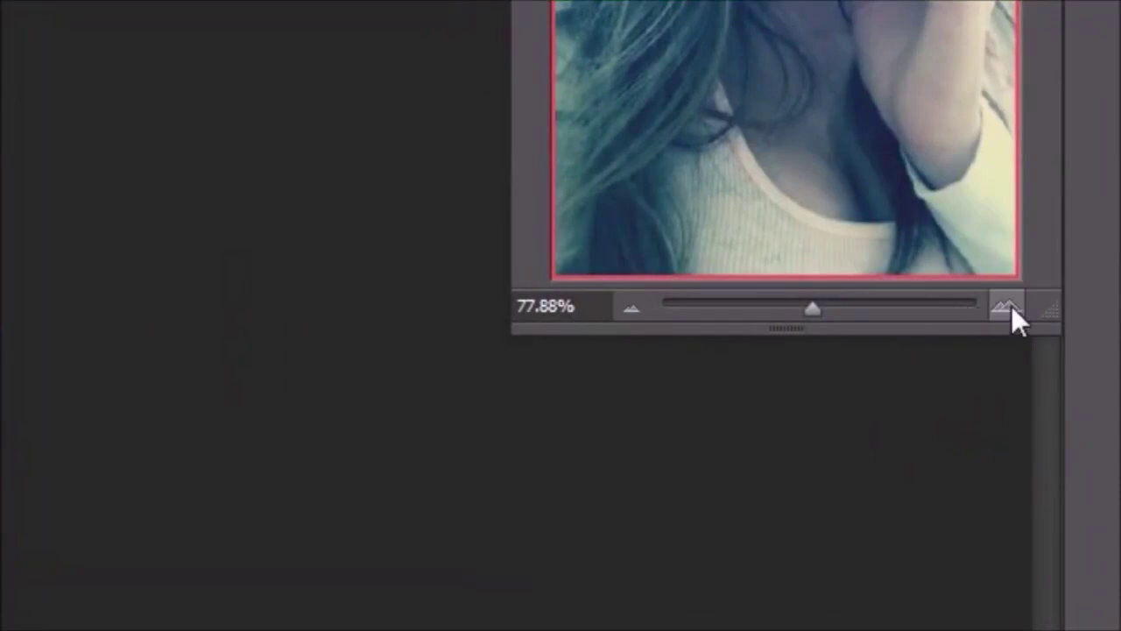
- Step the Navigator zoom out to 25%, up to 200%, then back down to 66.67%
click(630, 309)
click(629, 309)
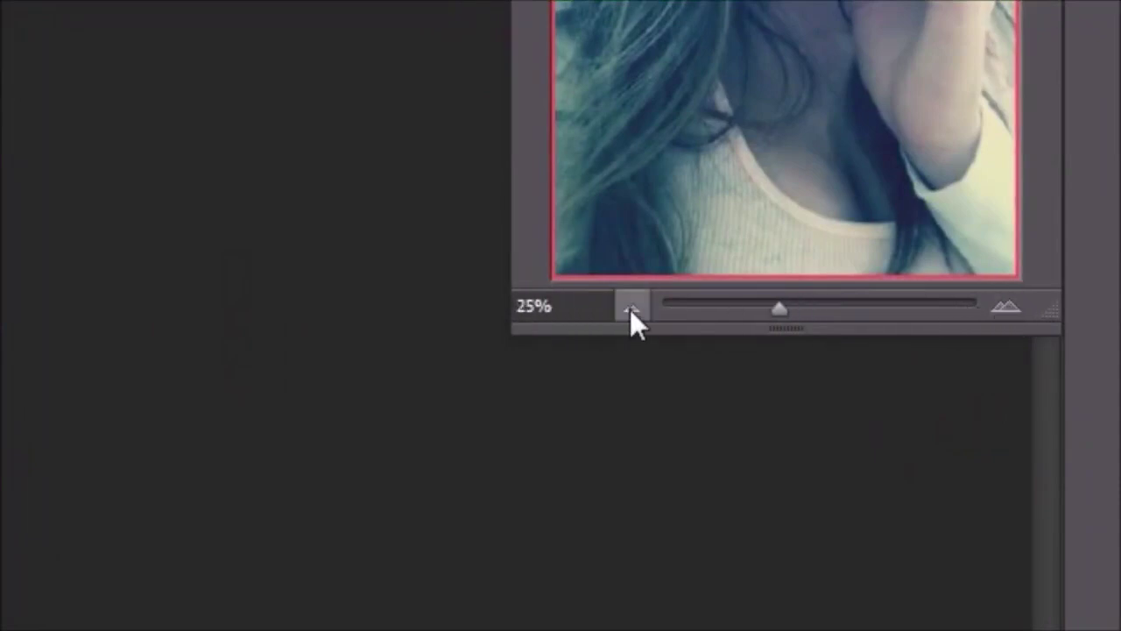
click(1012, 309)
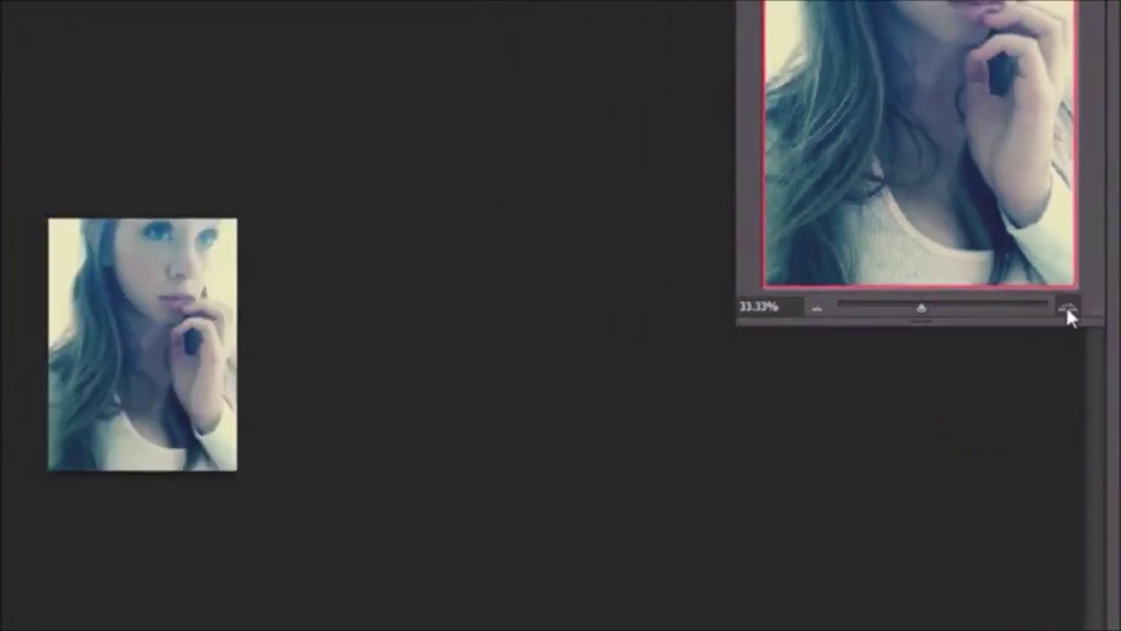
click(1012, 310)
click(1013, 309)
click(1066, 308)
click(1067, 308)
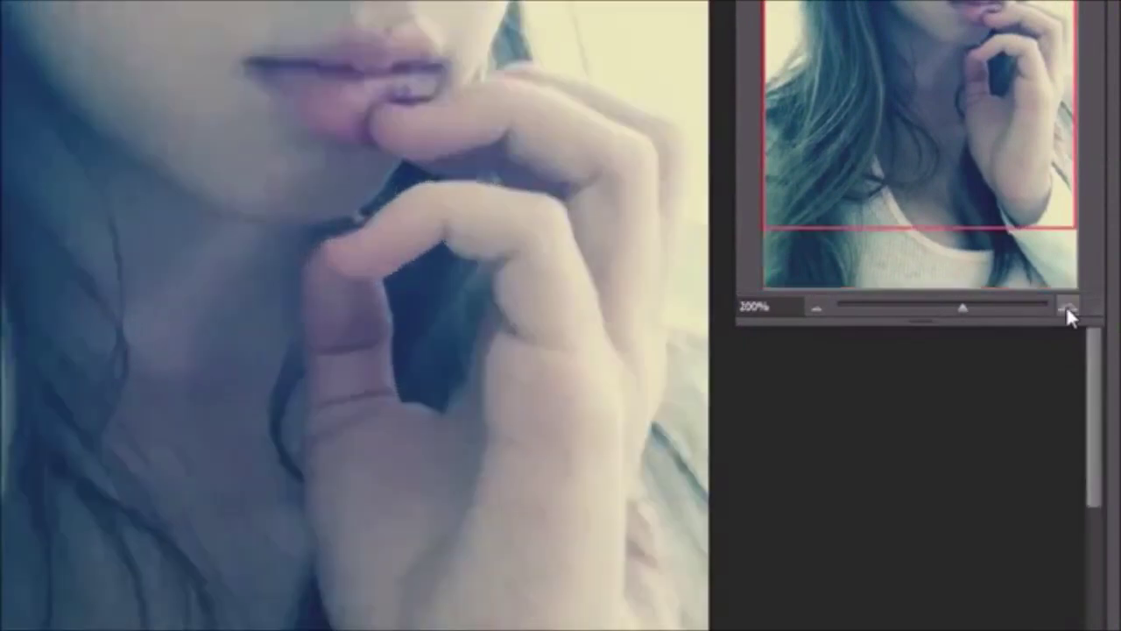
click(815, 308)
click(816, 307)
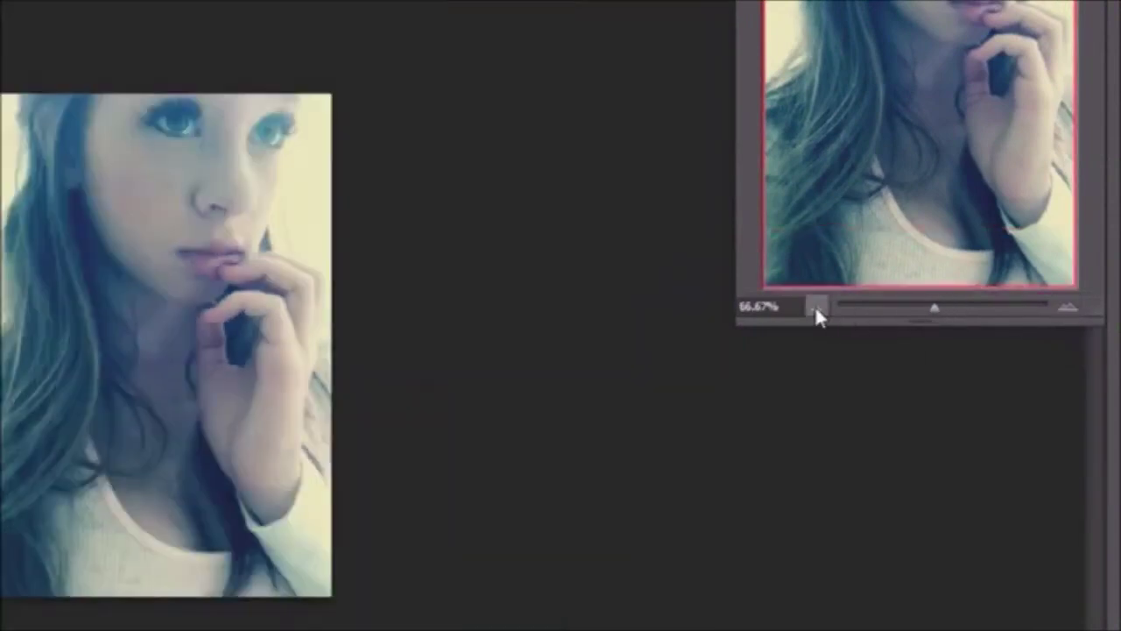
- Enter 25% and then 100% in the Navigator zoom field
drag(935, 307, 939, 306)
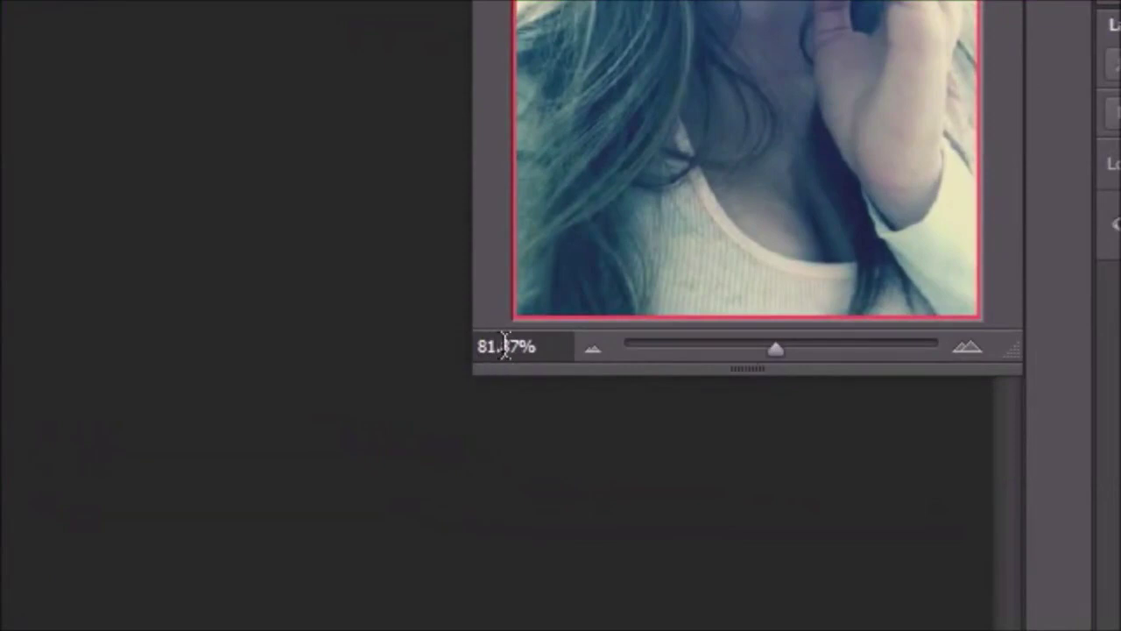
click(545, 345)
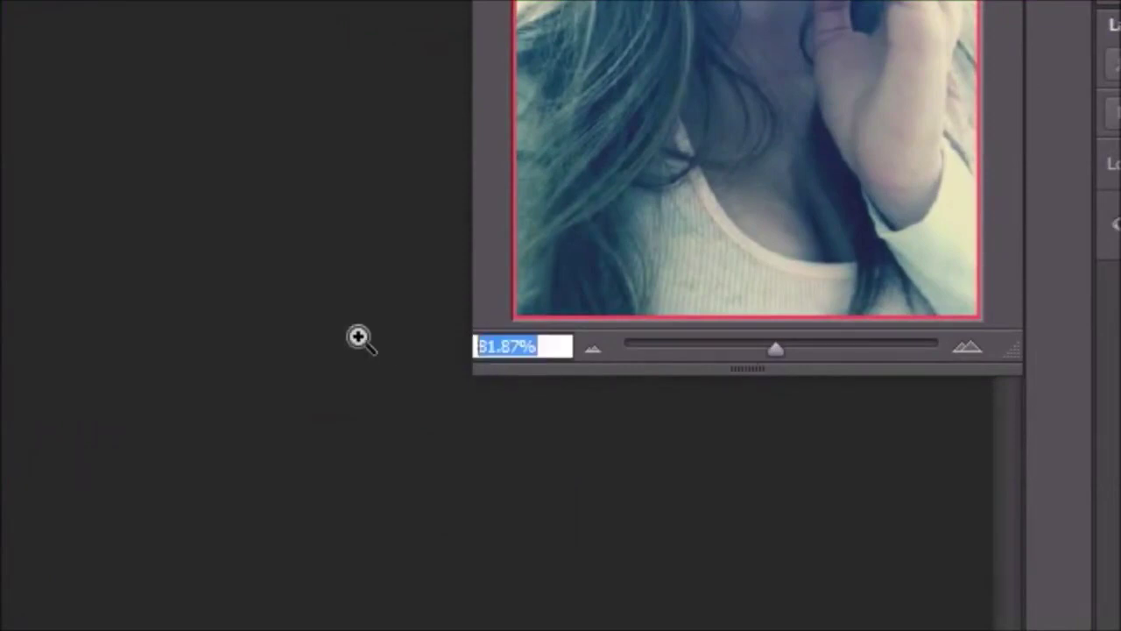
text(25)
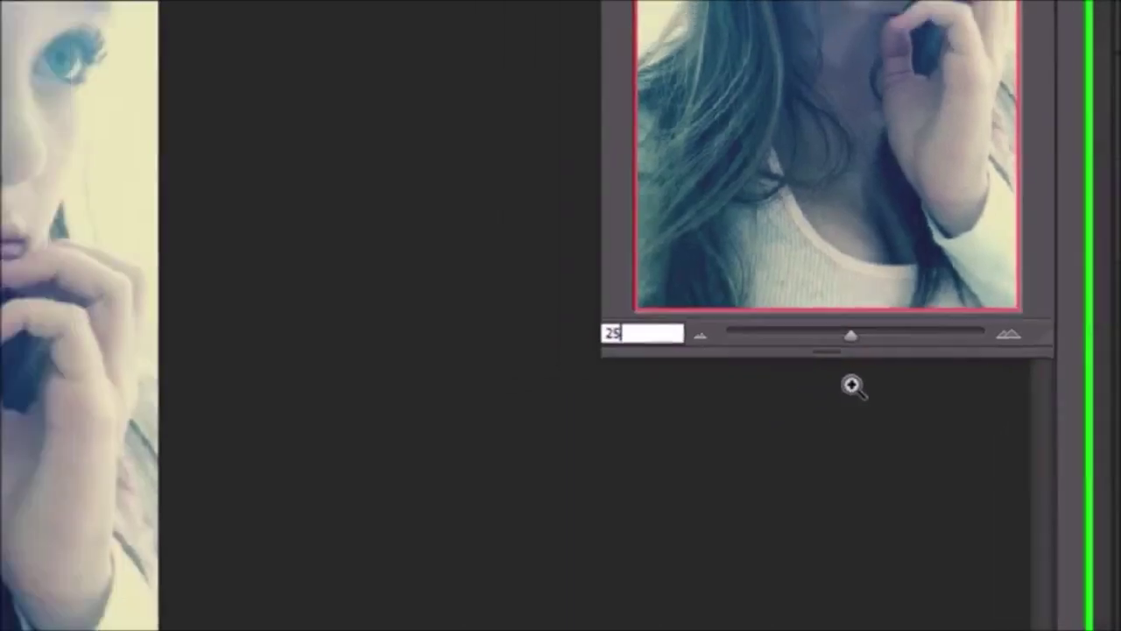
key(Return)
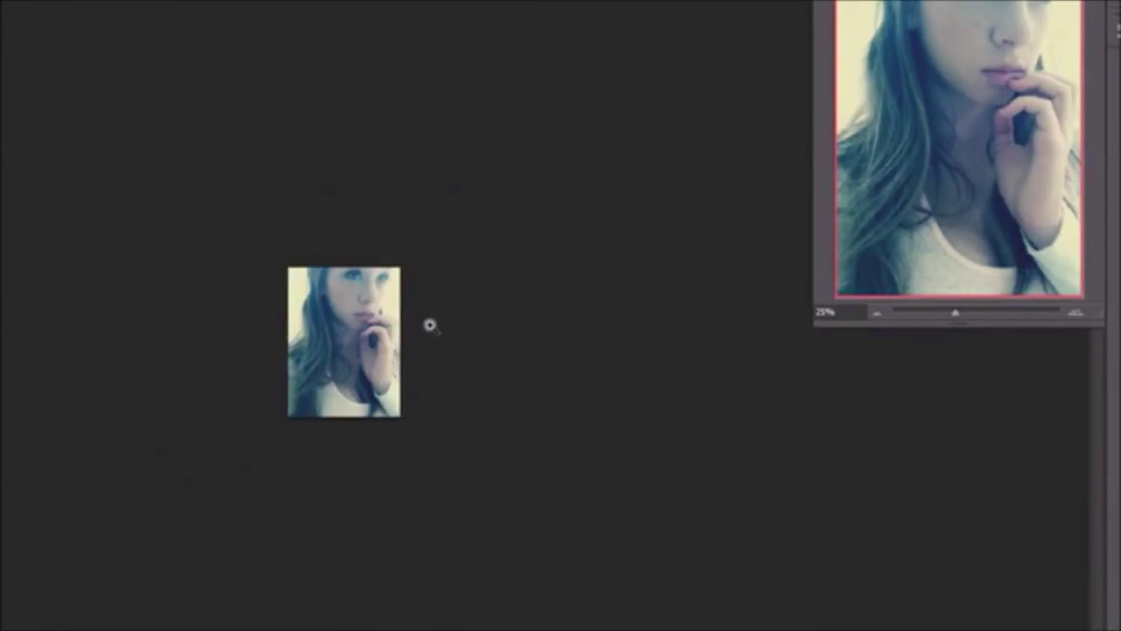
click(840, 312)
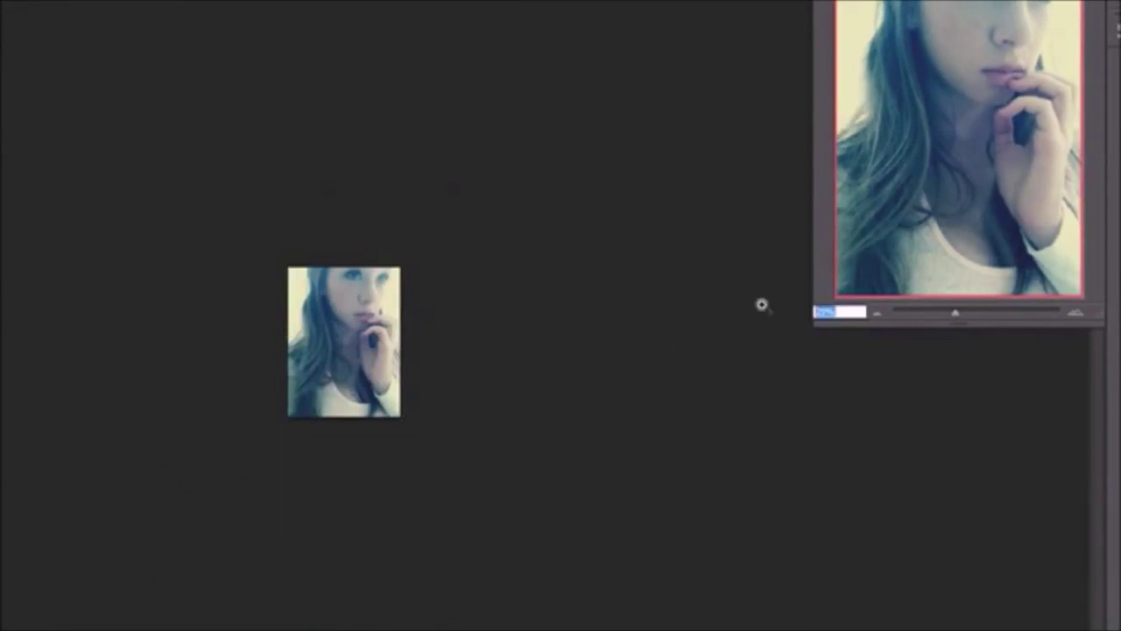
text(100)
key(Return)
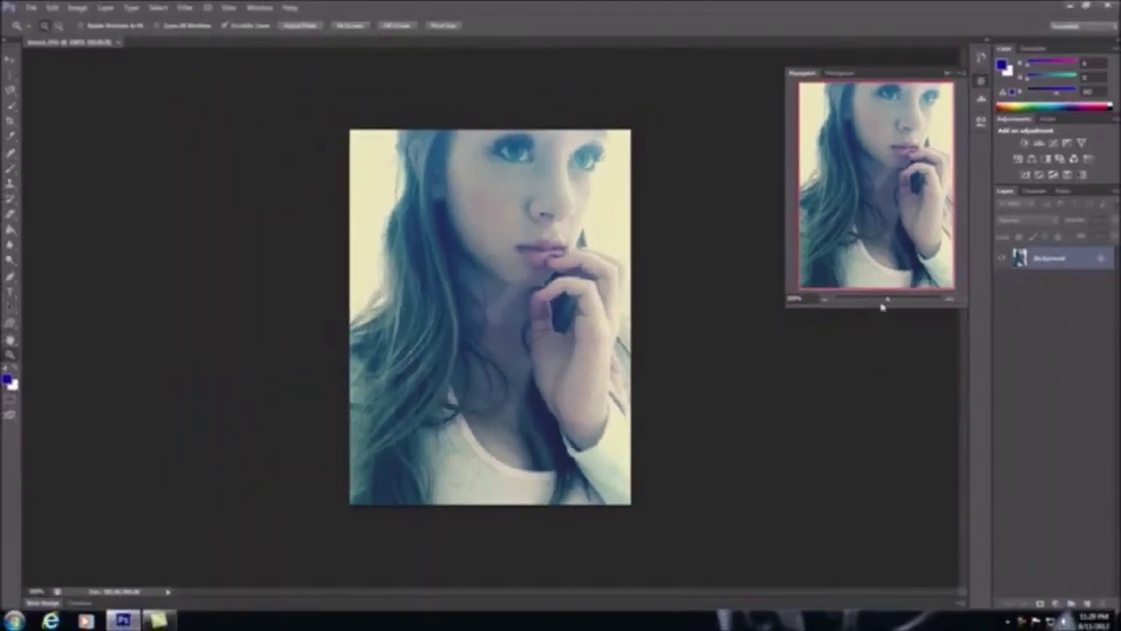
- Drag the Navigator zoom slider back to 100%, then in to about 173%
mouse_move(889, 302)
mouse_down()
mouse_move(908, 300)
mouse_move(890, 300)
mouse_up()
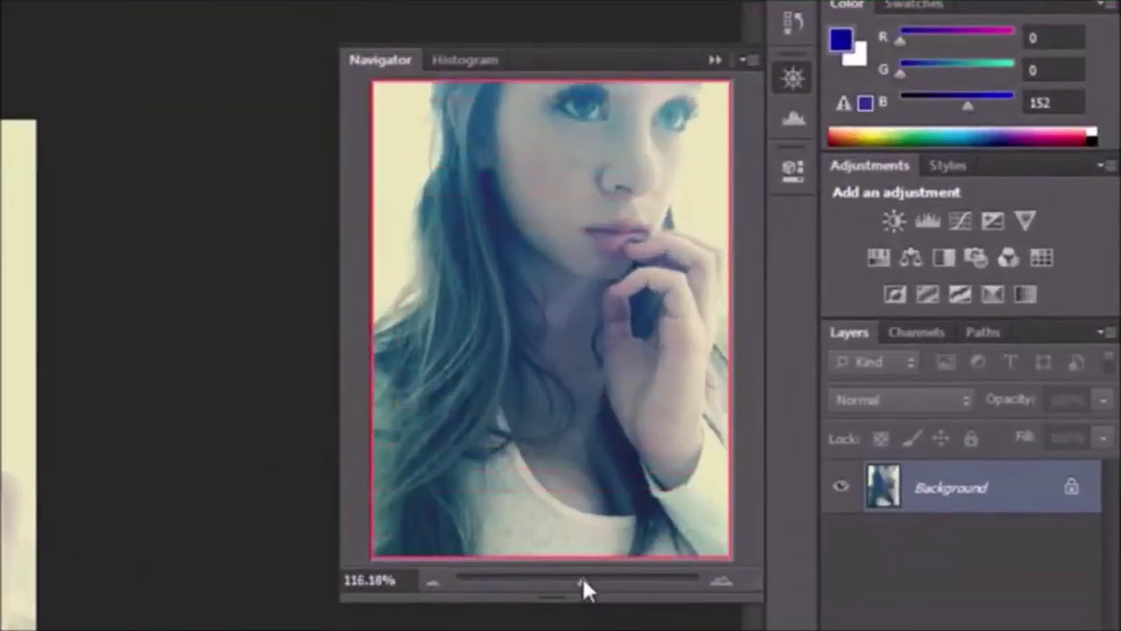
drag(582, 578, 578, 577)
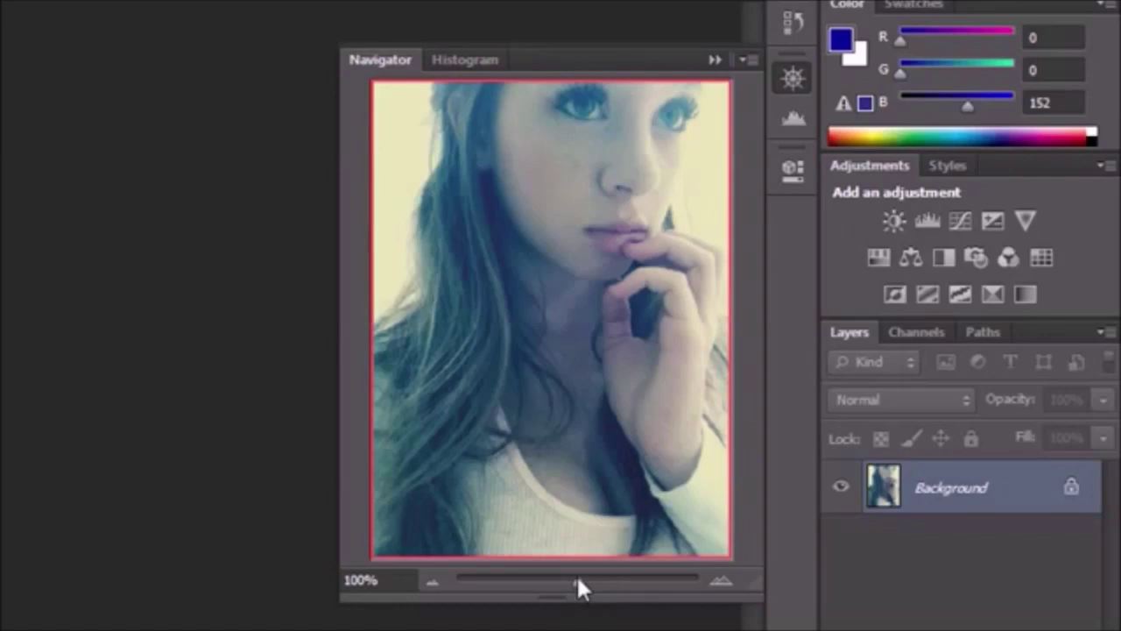
drag(576, 581, 627, 583)
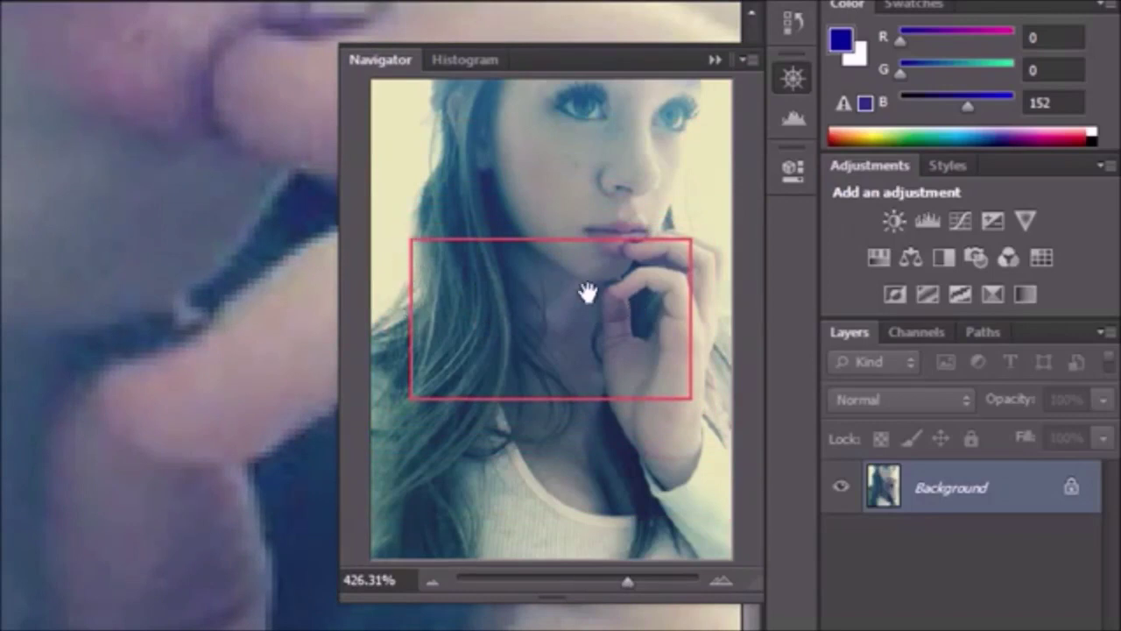
- Set the Navigator view box colour to saturated orange in Panel Options, then zoom out to 63.76%
click(746, 60)
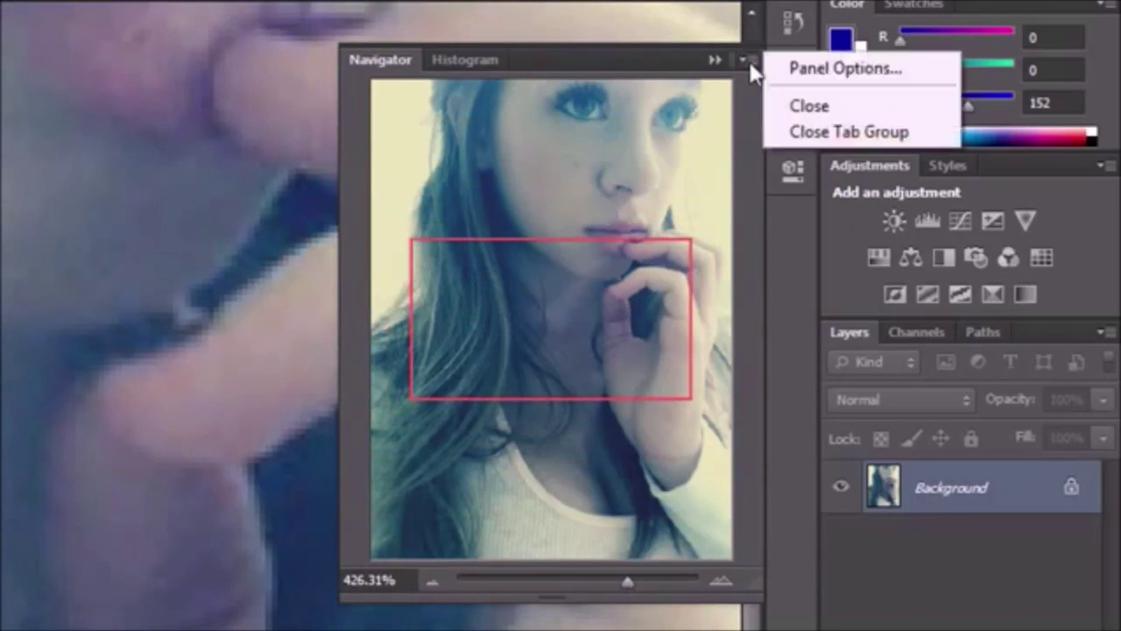
click(827, 70)
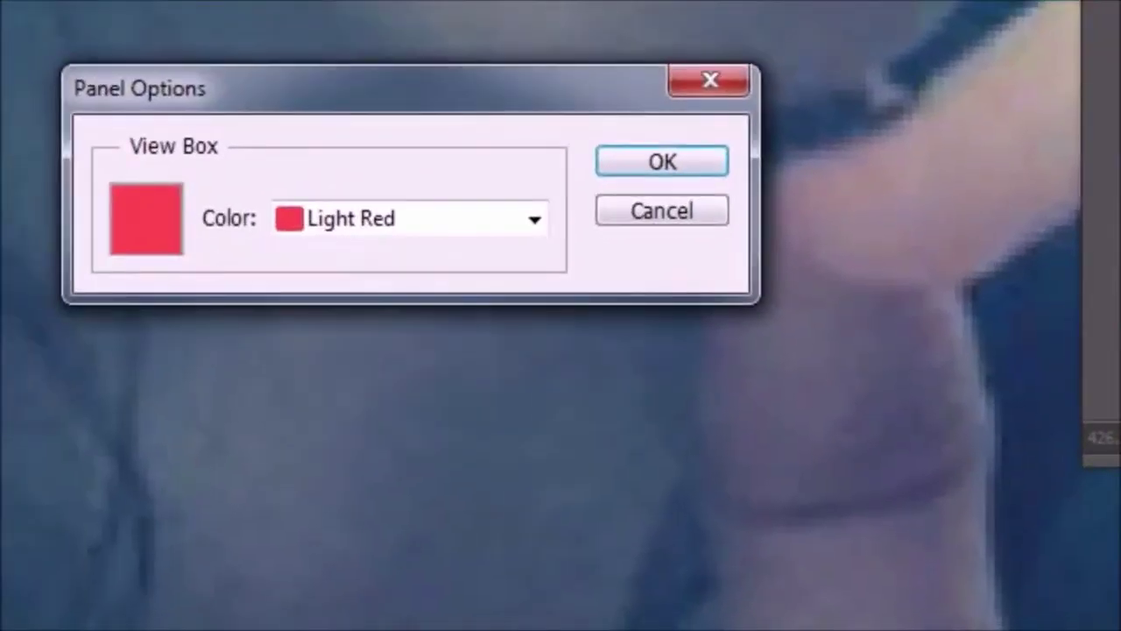
click(138, 235)
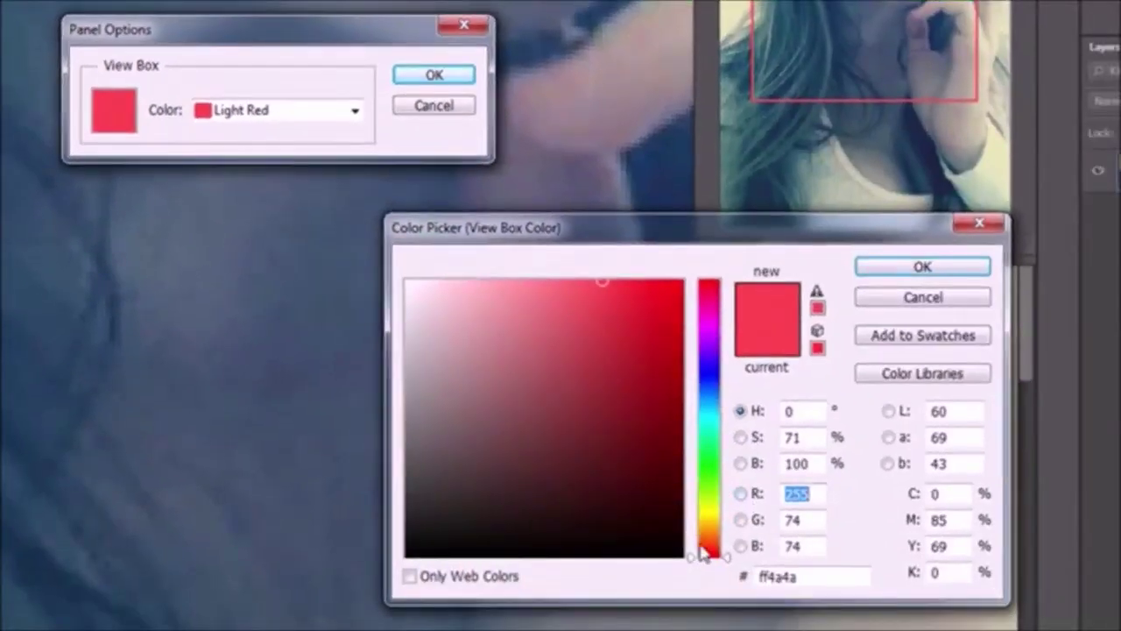
drag(705, 550, 694, 535)
mouse_move(682, 346)
mouse_down()
mouse_move(694, 278)
mouse_move(614, 243)
mouse_move(688, 251)
mouse_move(673, 250)
mouse_up()
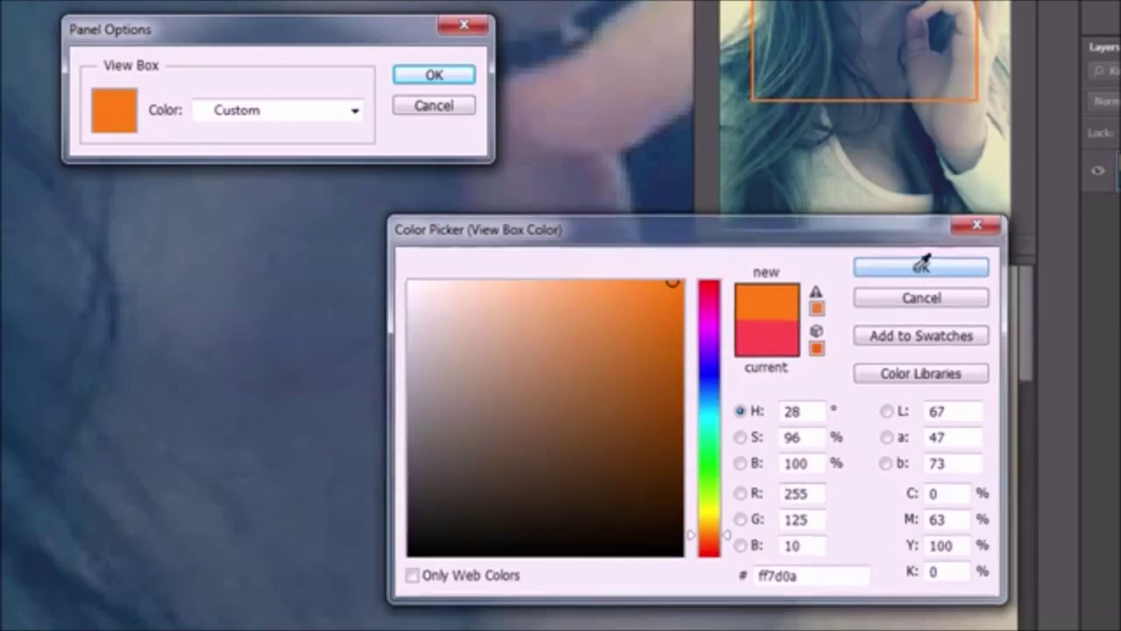
click(923, 268)
click(431, 77)
drag(920, 280, 896, 280)
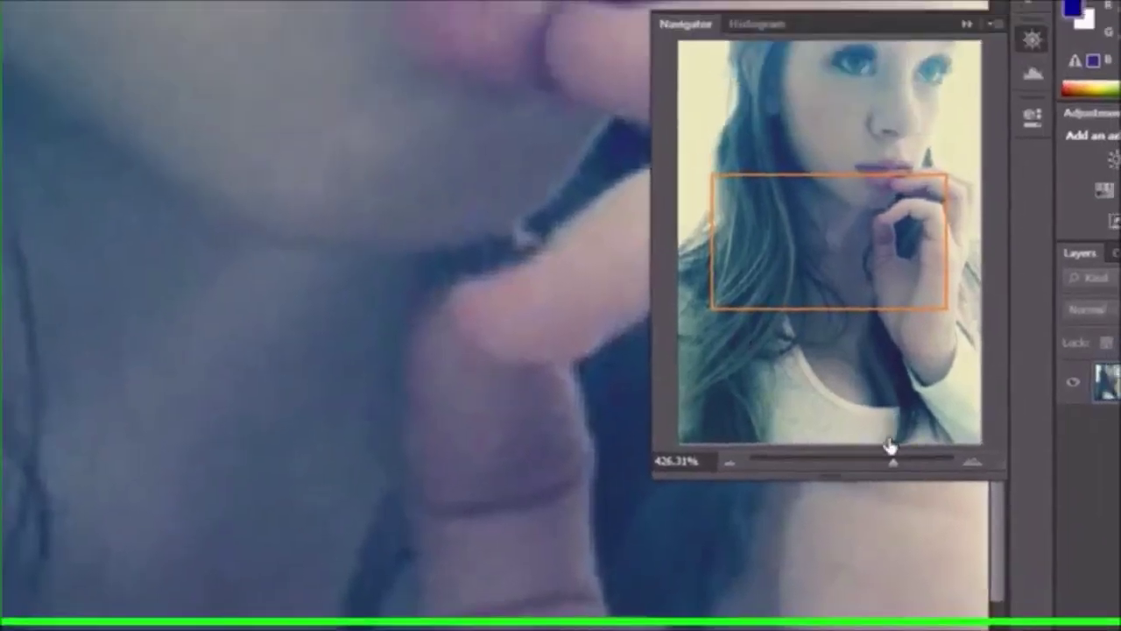
drag(856, 479, 839, 477)
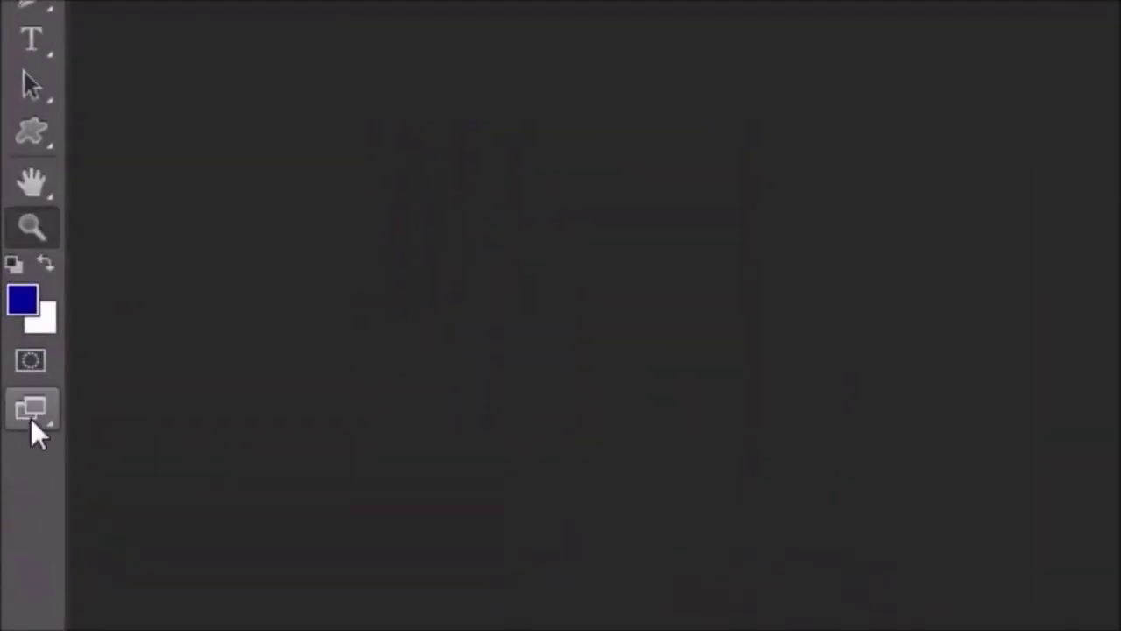
- Switch the screen mode to Full Screen Mode With Menu Bar
click(31, 416)
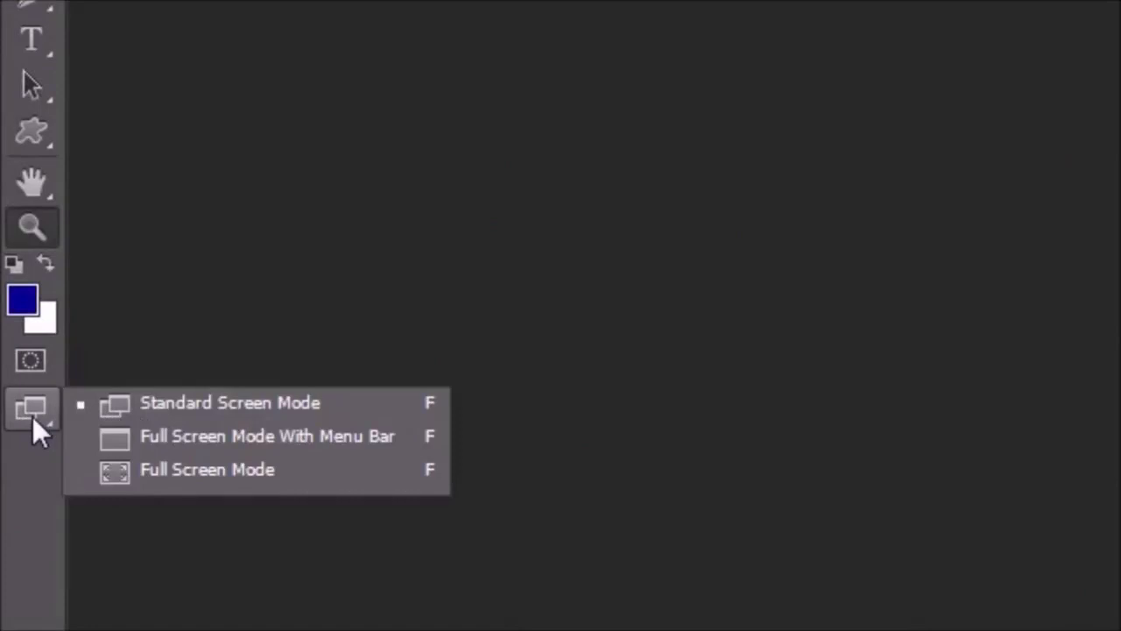
click(213, 405)
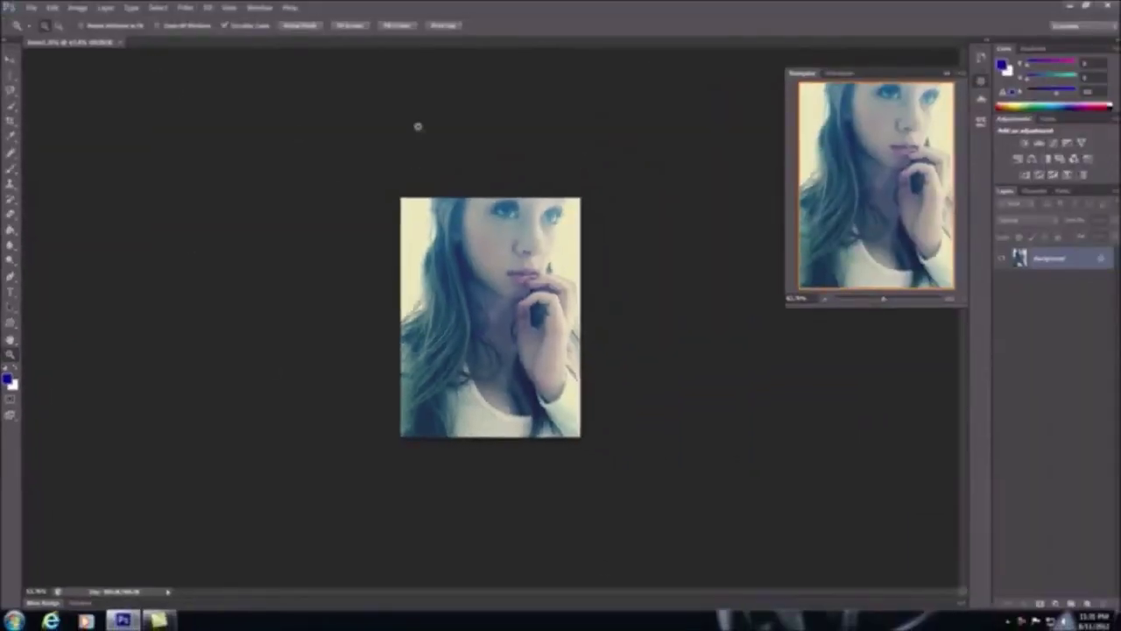
click(11, 415)
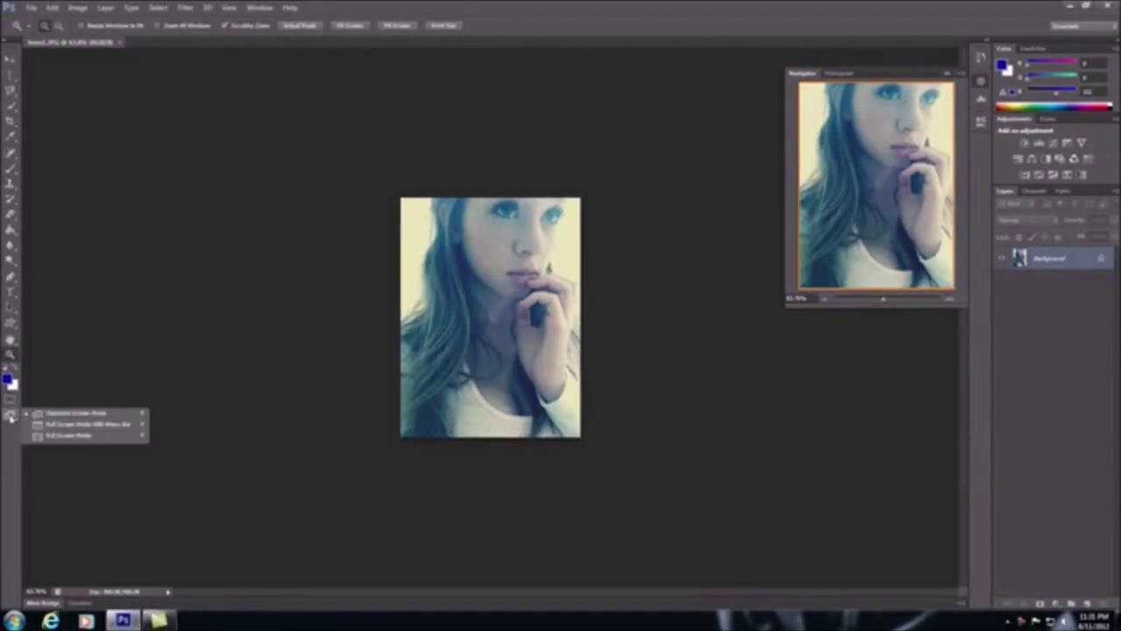
click(69, 426)
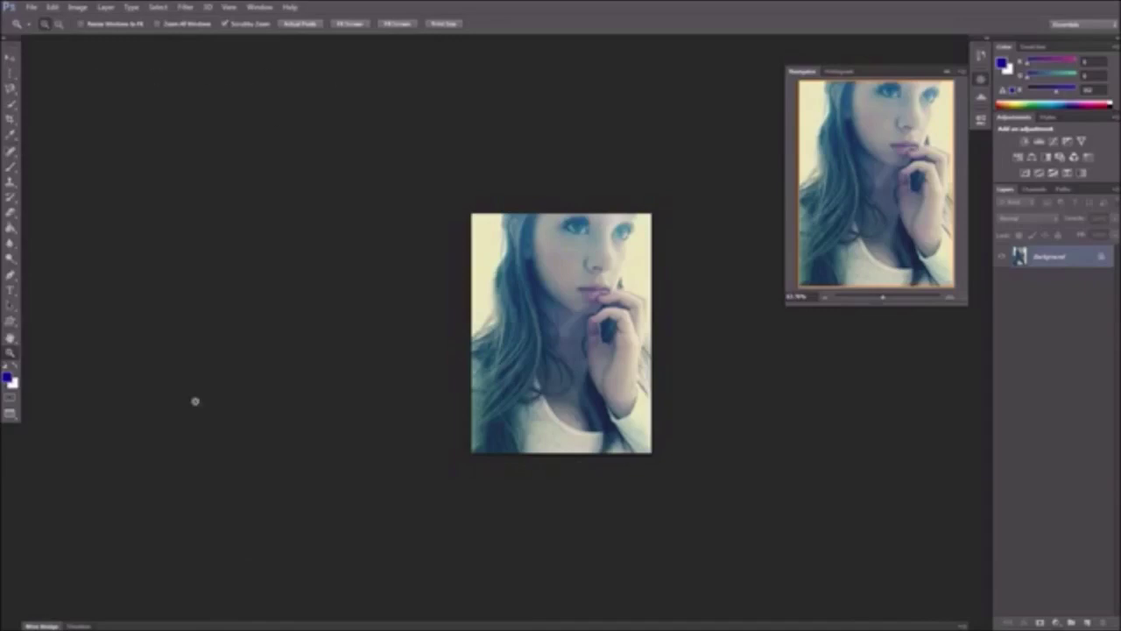
- Enter Full Screen Mode, confirming the message, then press F to return to standard screen mode
click(11, 415)
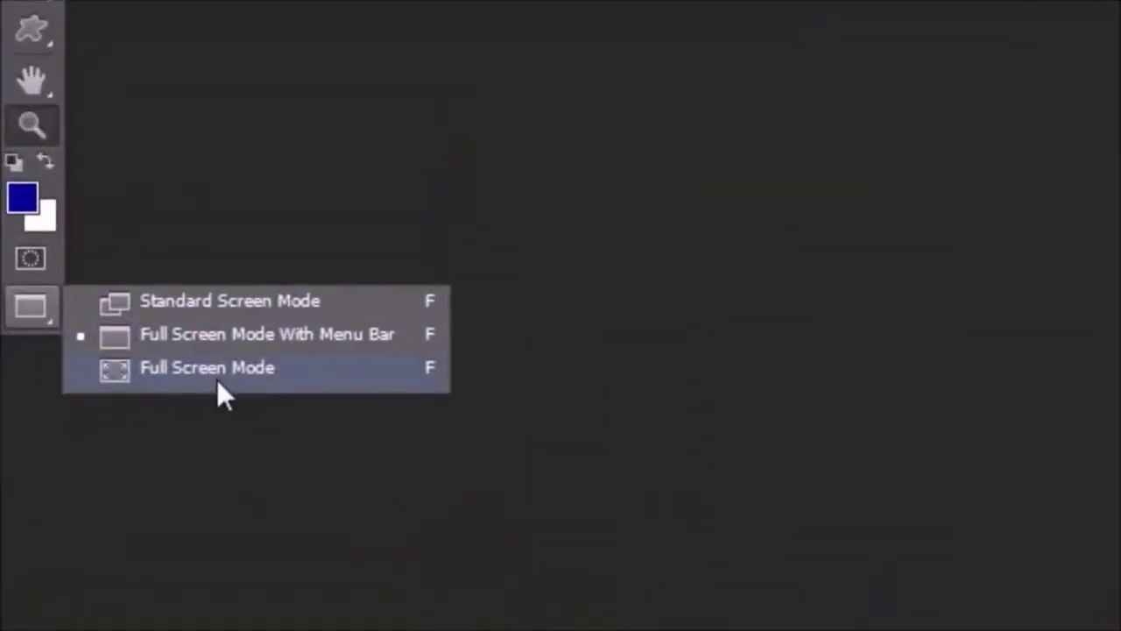
click(220, 377)
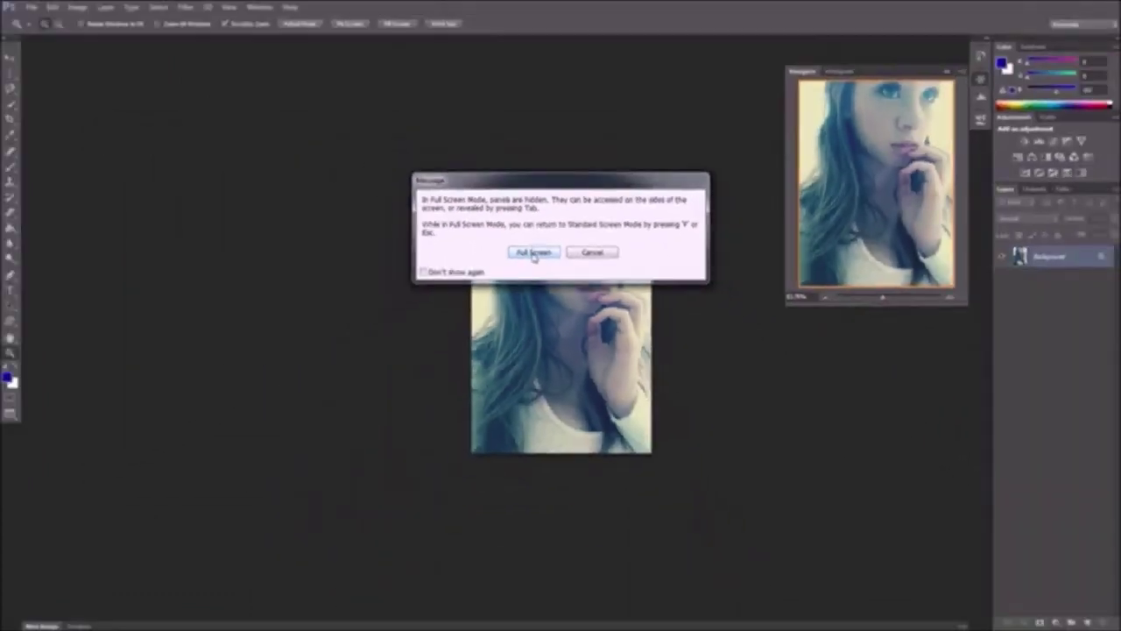
click(469, 369)
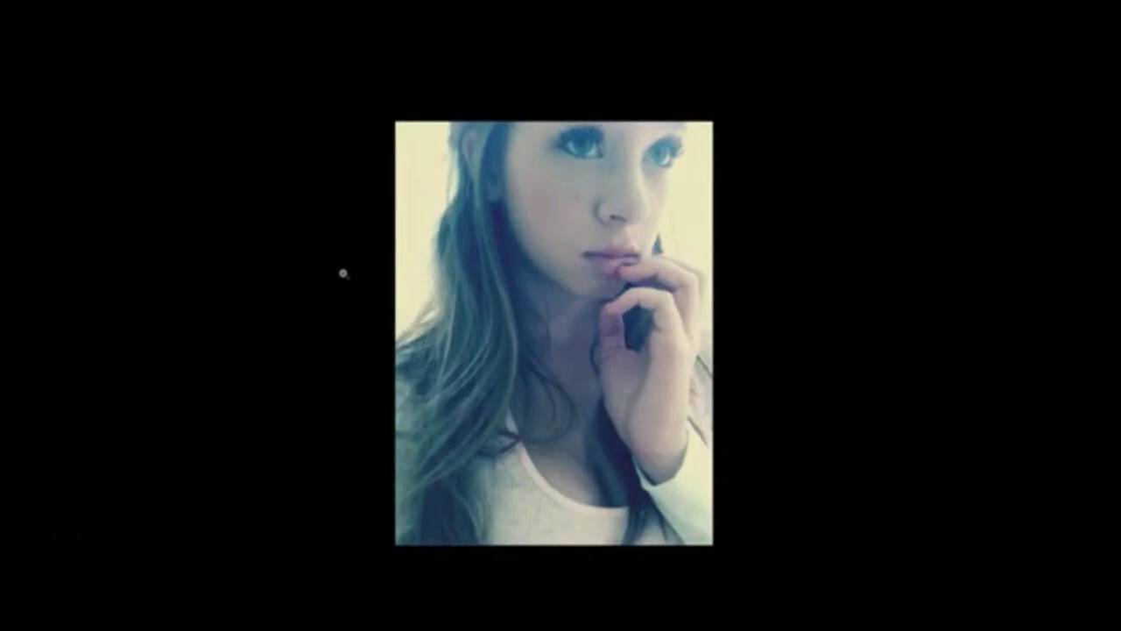
key(f)
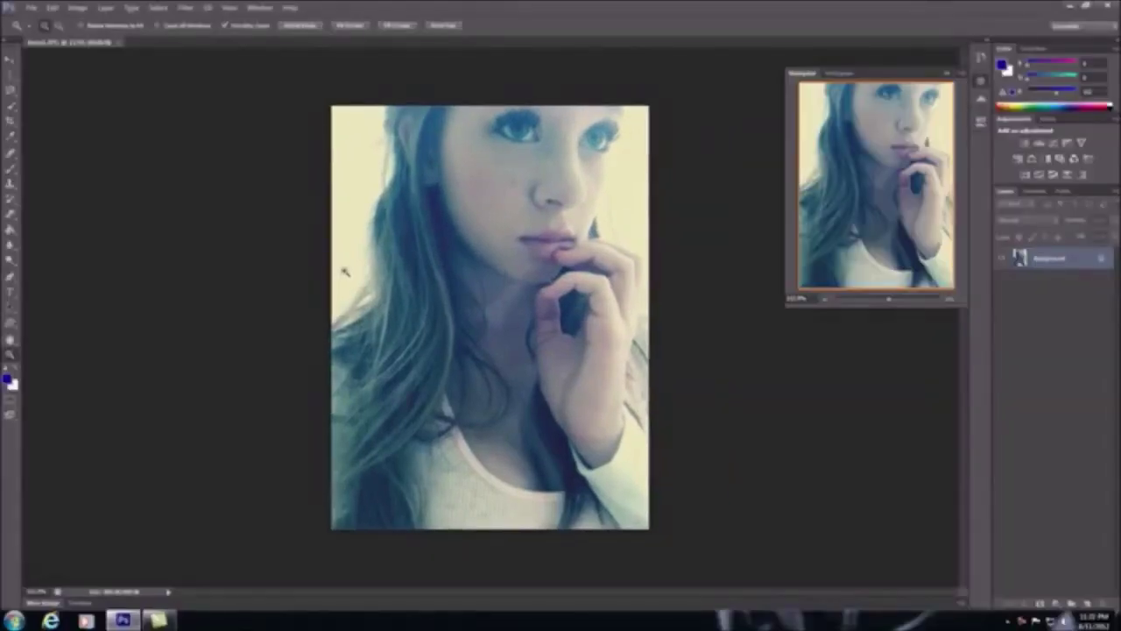
- With the Brush tool, paint two blue strokes from the cheek past the lips to the chin
click(10, 419)
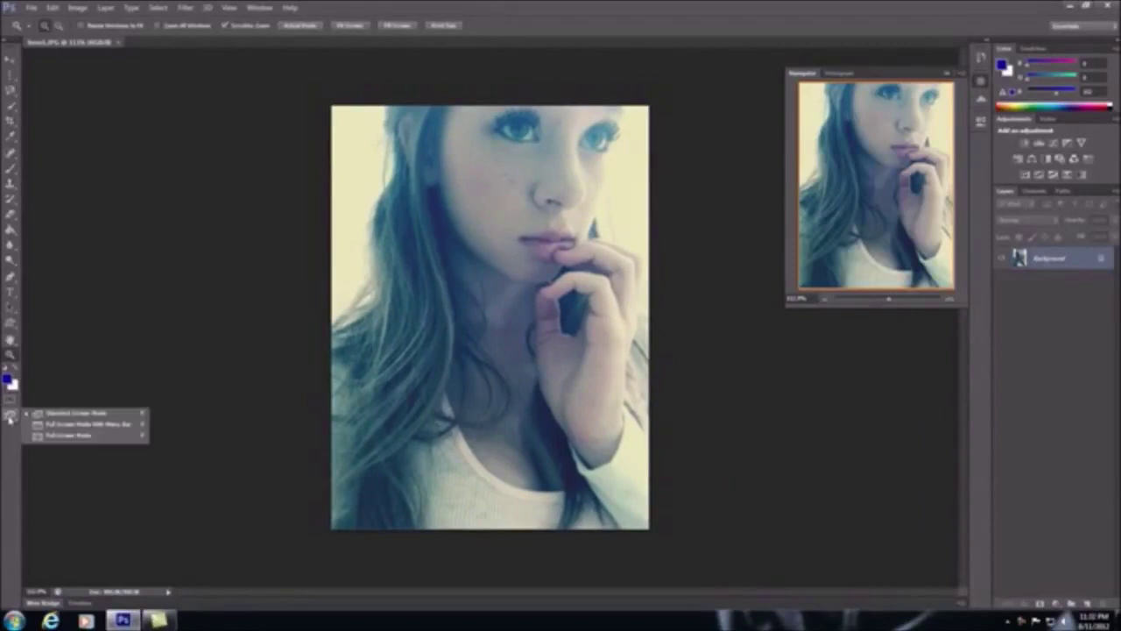
click(12, 180)
drag(451, 253, 454, 330)
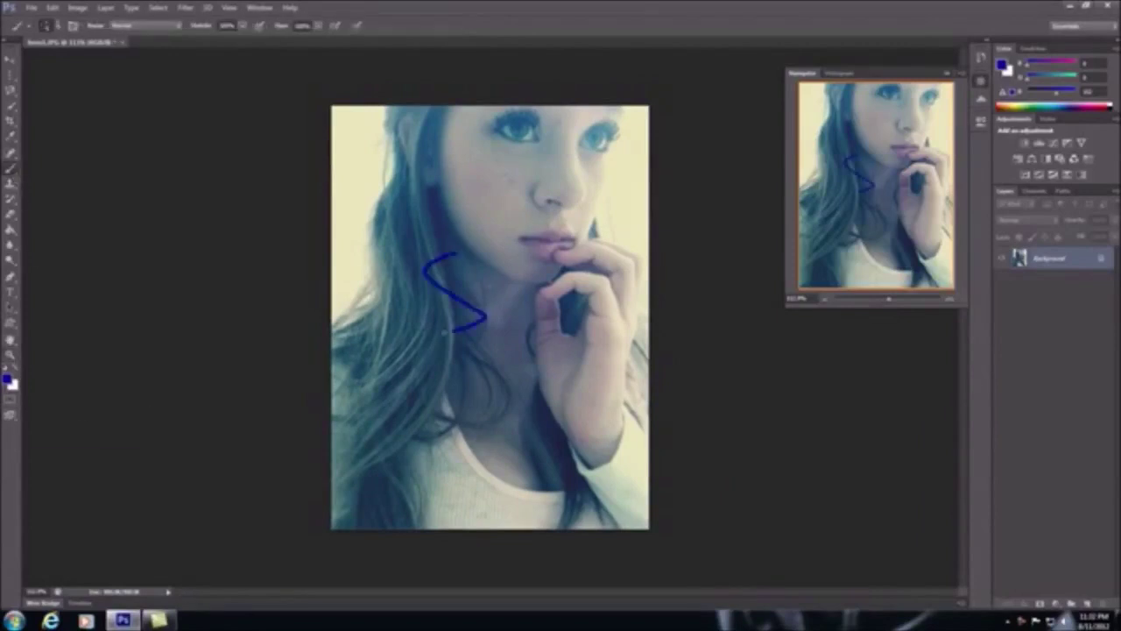
mouse_move(454, 181)
mouse_down()
mouse_move(530, 245)
mouse_move(446, 331)
mouse_move(431, 333)
mouse_move(464, 351)
mouse_up()
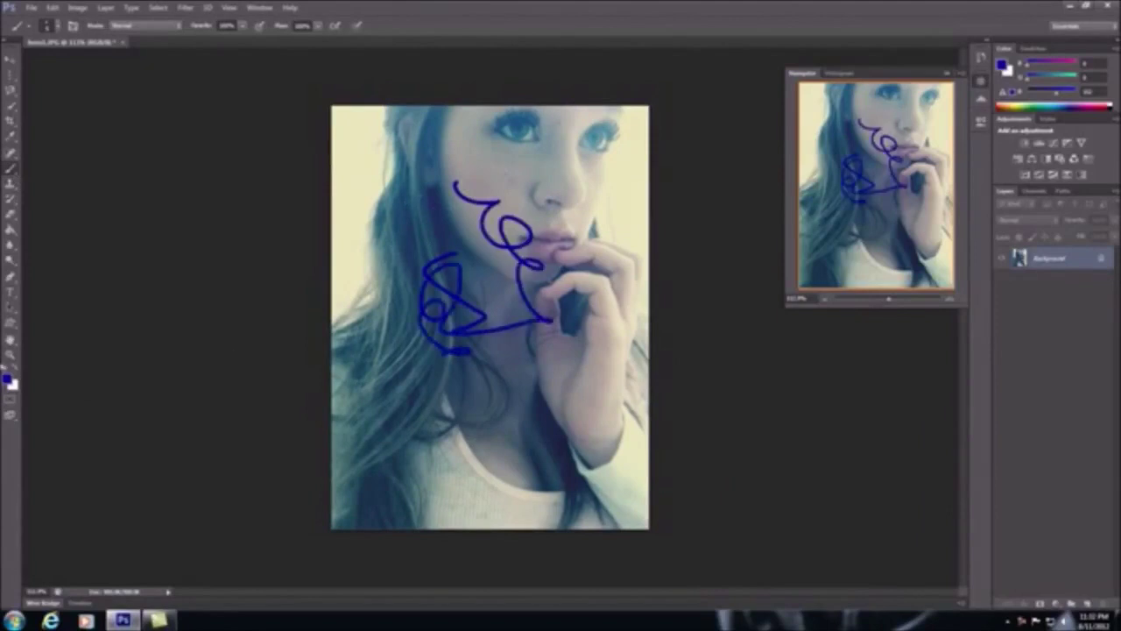
- In Full Screen Mode, draw a blue eye ring with a glasses arm and a dot near the fingertip
click(10, 417)
click(61, 441)
click(533, 256)
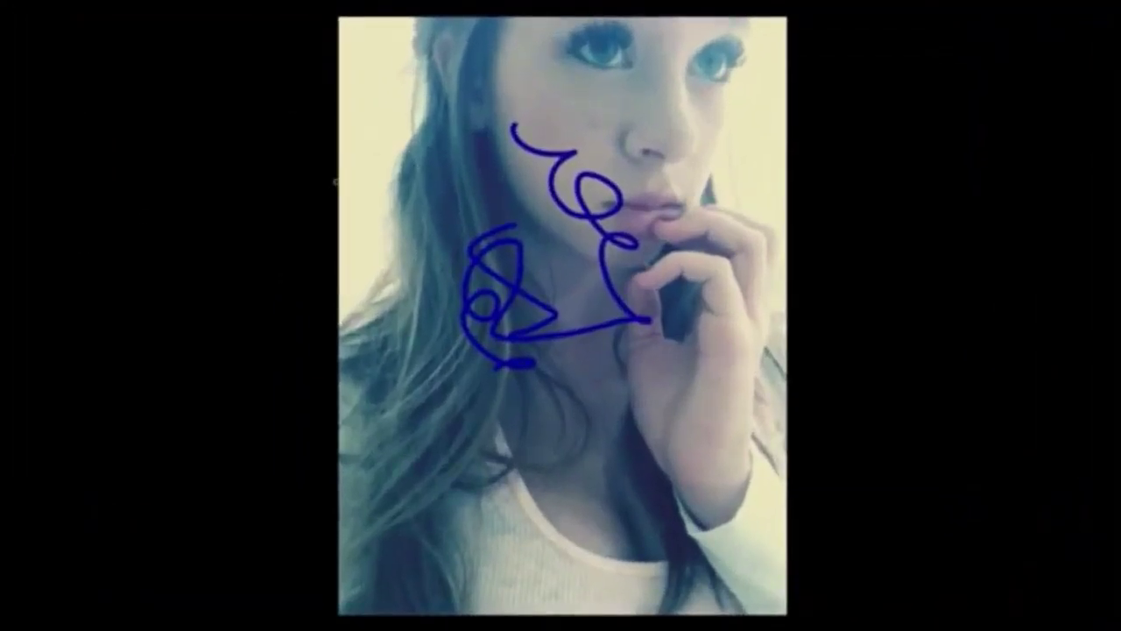
mouse_move(585, 32)
mouse_down()
mouse_move(531, 27)
mouse_move(586, 77)
mouse_move(606, 26)
mouse_move(569, 28)
mouse_move(673, 51)
mouse_move(696, 31)
mouse_move(734, 70)
mouse_move(686, 42)
mouse_up()
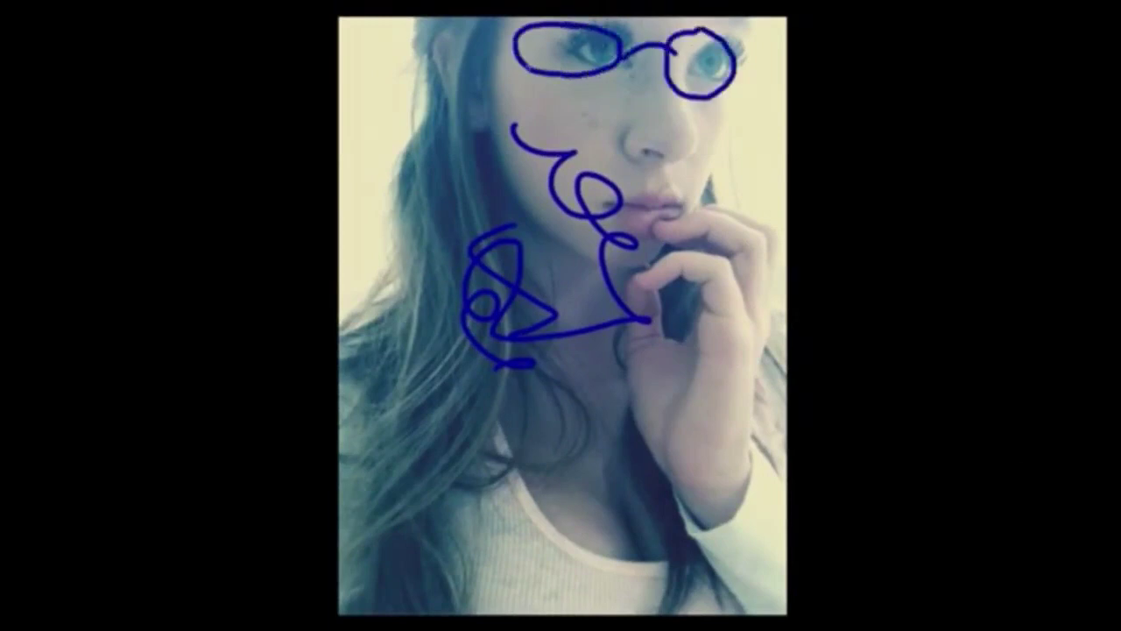
drag(518, 50, 451, 76)
drag(648, 277, 642, 278)
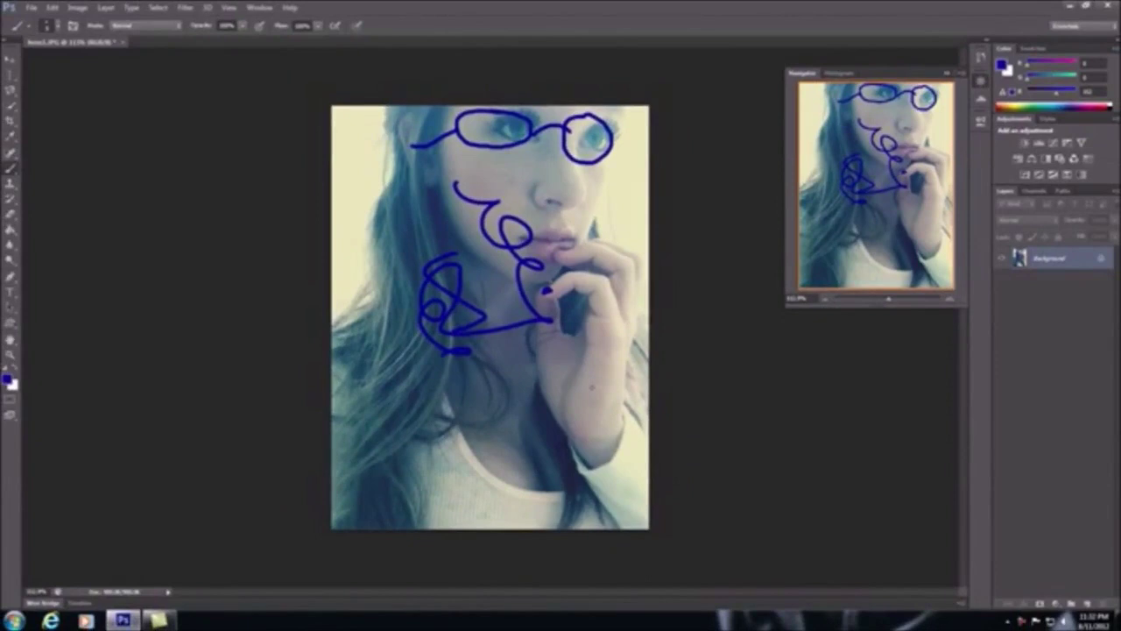
- Collapse the Navigator panel and zoom in four steps on the portrait's left eye
click(946, 74)
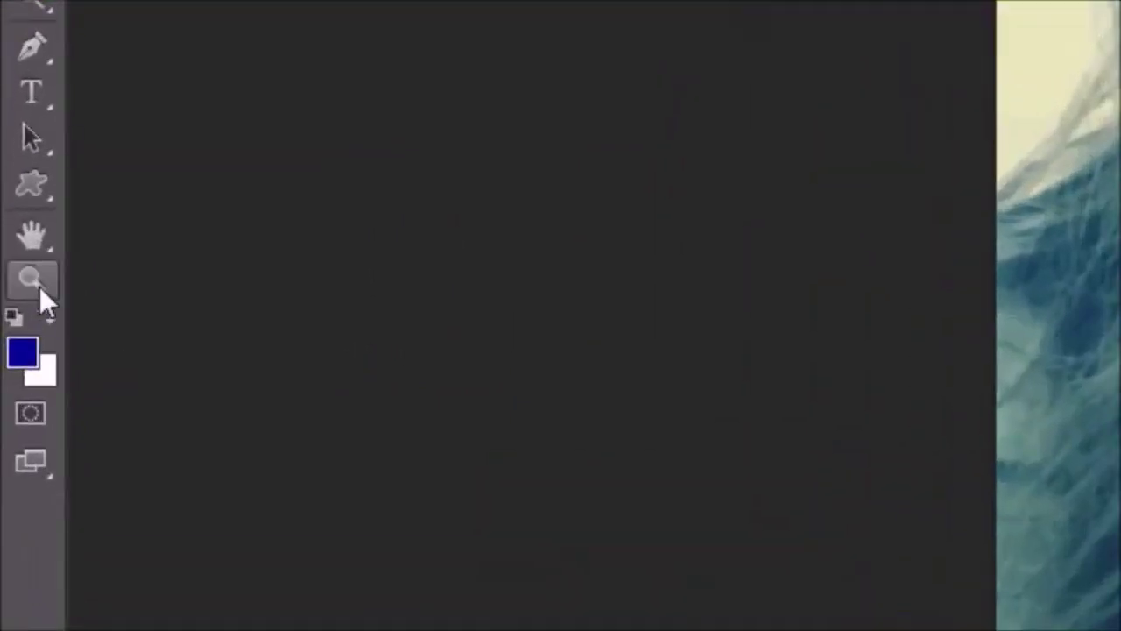
click(36, 283)
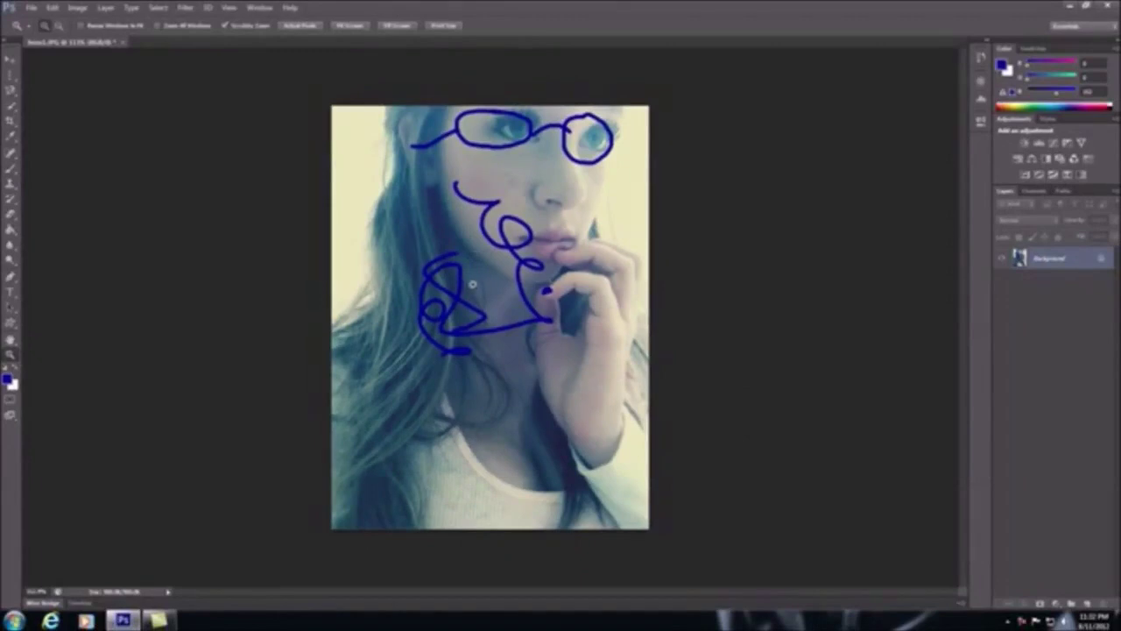
click(520, 131)
click(520, 132)
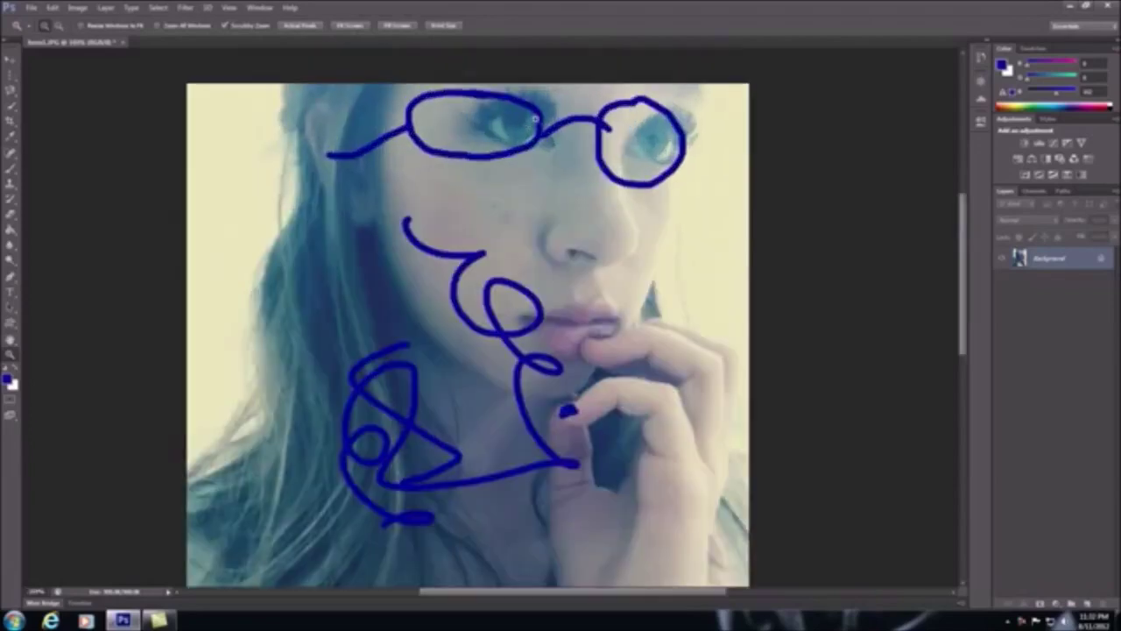
click(520, 131)
click(520, 131)
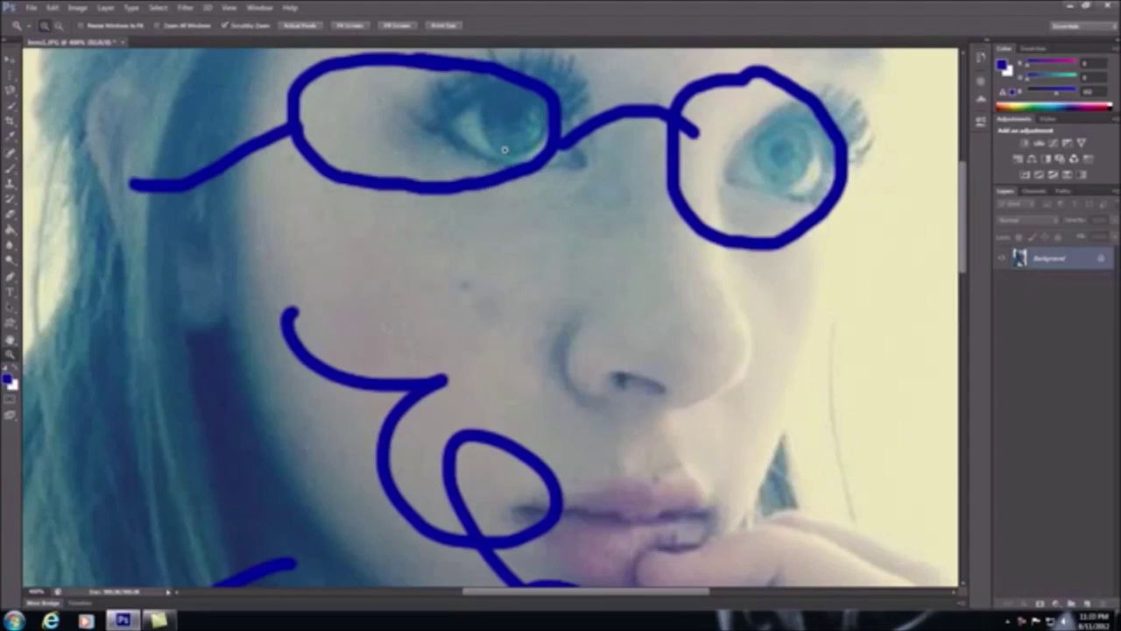
- Zoom out and back in with clicks and a scrubby drag, then fit the whole portrait
drag(504, 150, 451, 283)
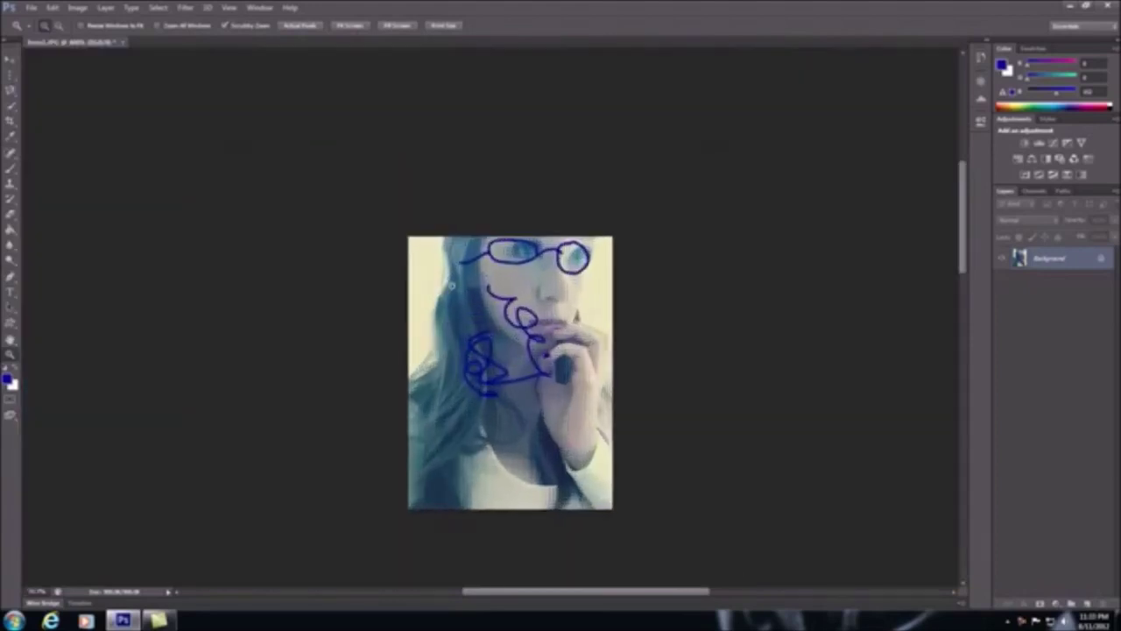
click(451, 283)
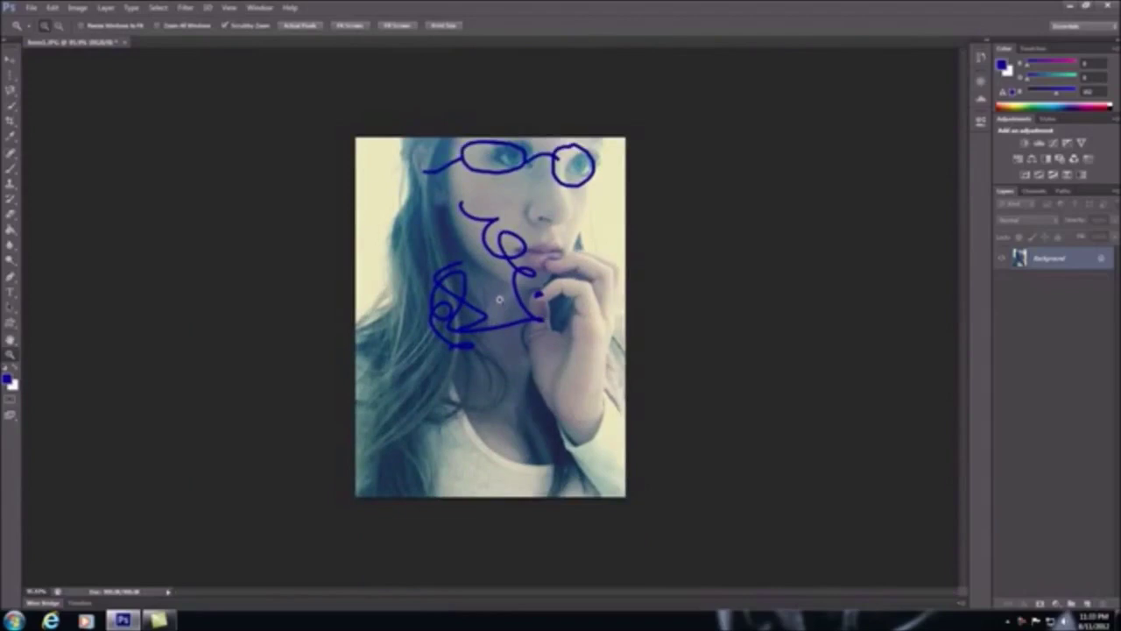
drag(499, 295, 31, 347)
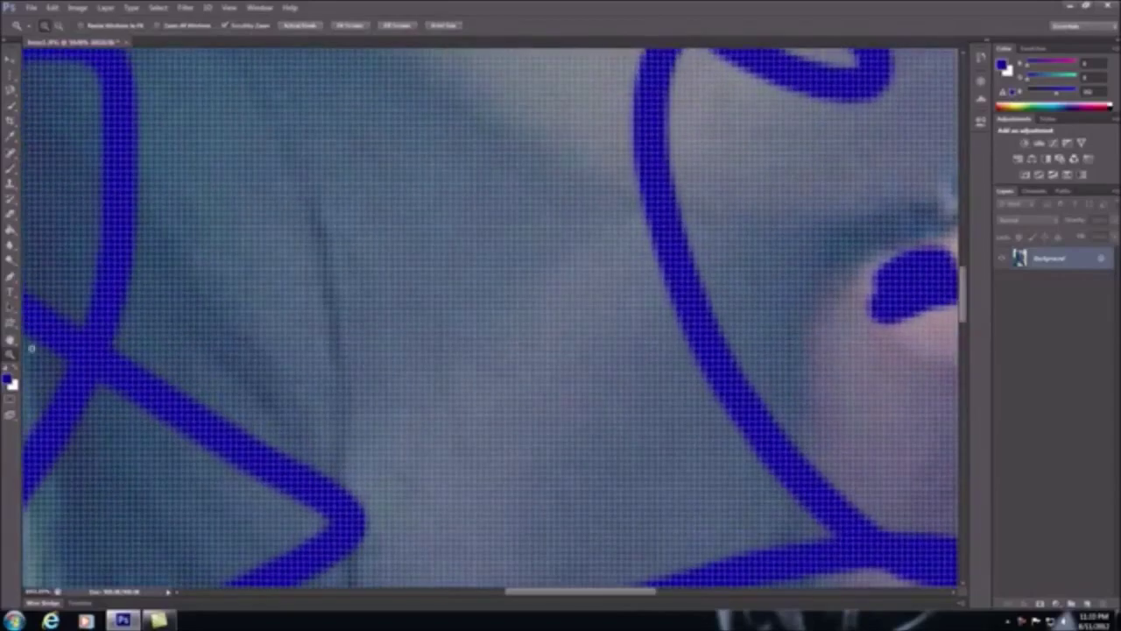
double_click(12, 359)
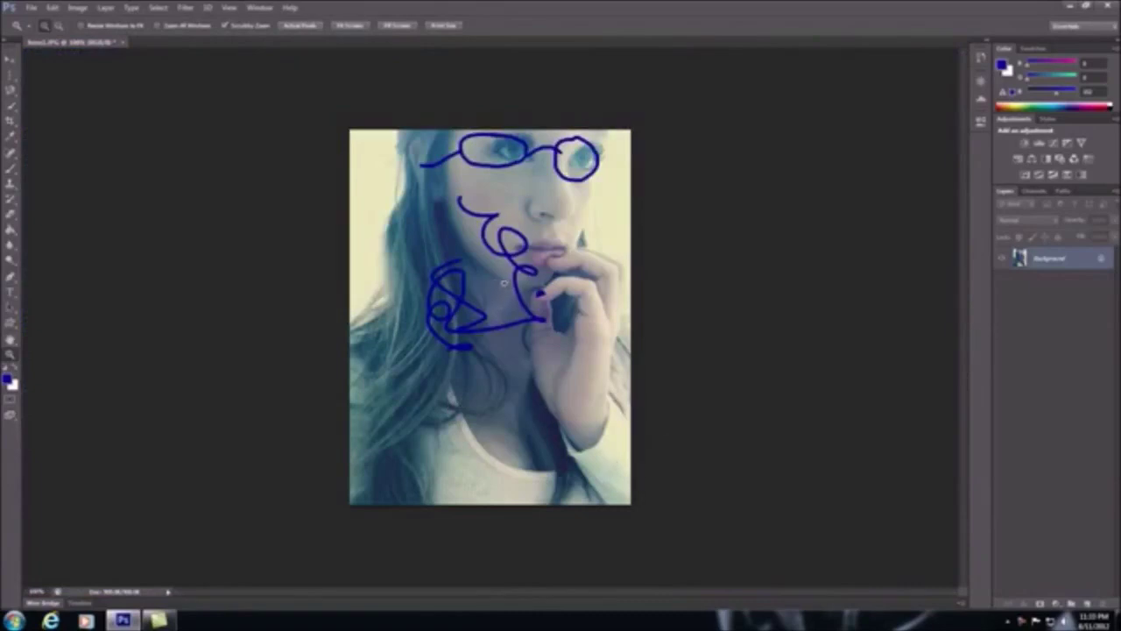
- Scrubby-zoom toward the mouth to a pixel close-up of a stroke, then zoom back out
drag(499, 284, 380, 314)
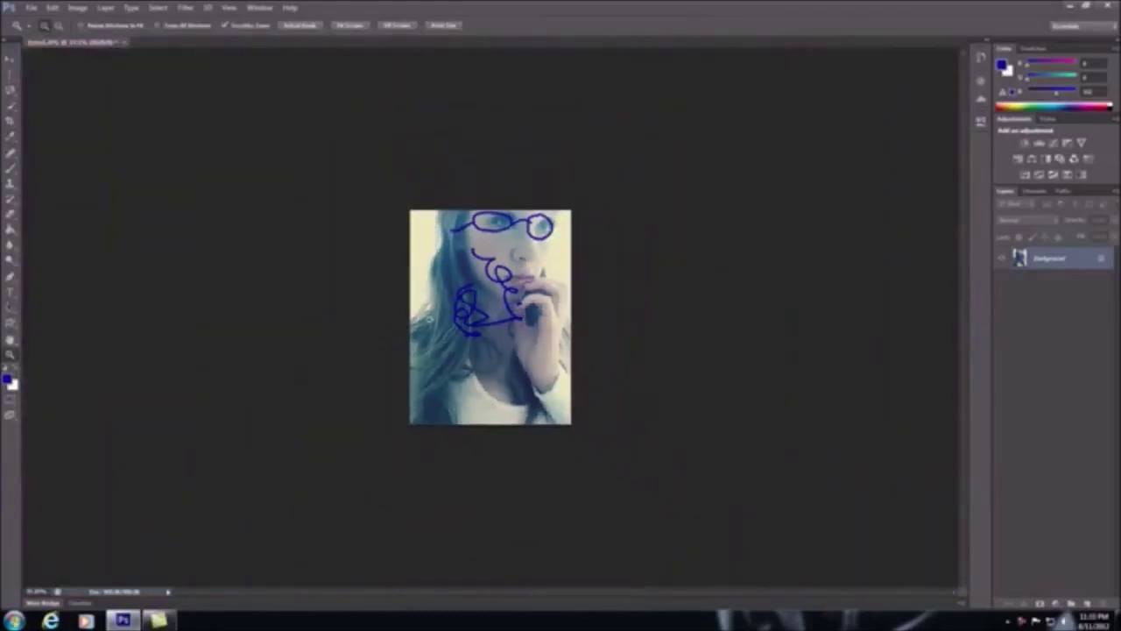
drag(488, 298, 504, 297)
mouse_move(502, 293)
mouse_down()
mouse_move(630, 308)
mouse_move(651, 435)
mouse_move(721, 461)
mouse_move(526, 377)
mouse_move(604, 376)
mouse_move(611, 397)
mouse_move(571, 383)
mouse_up()
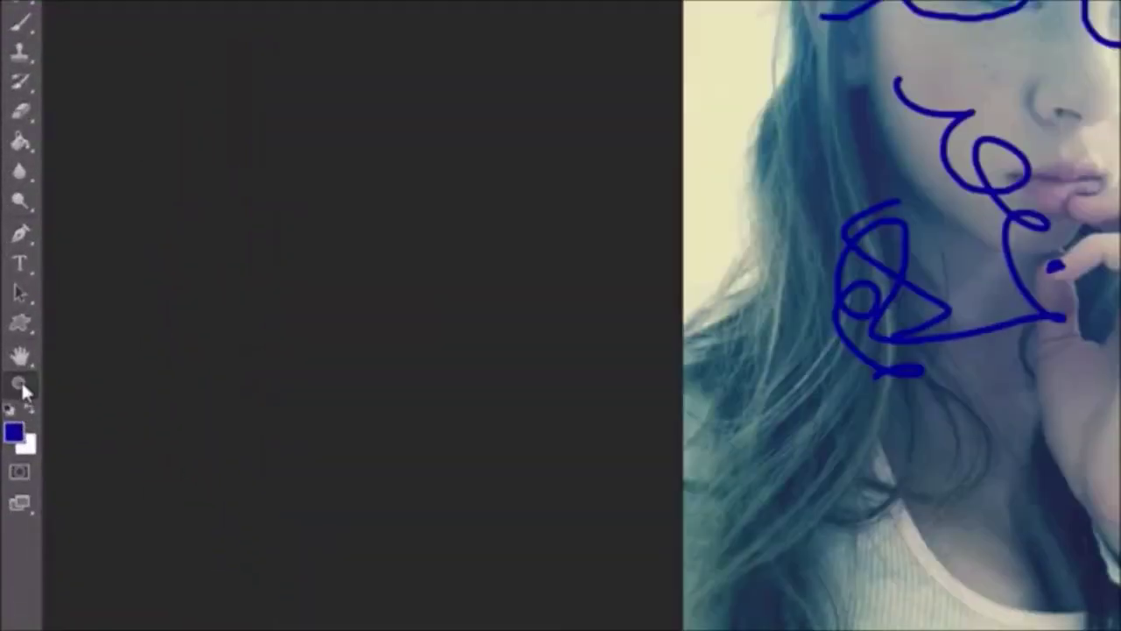
click(21, 382)
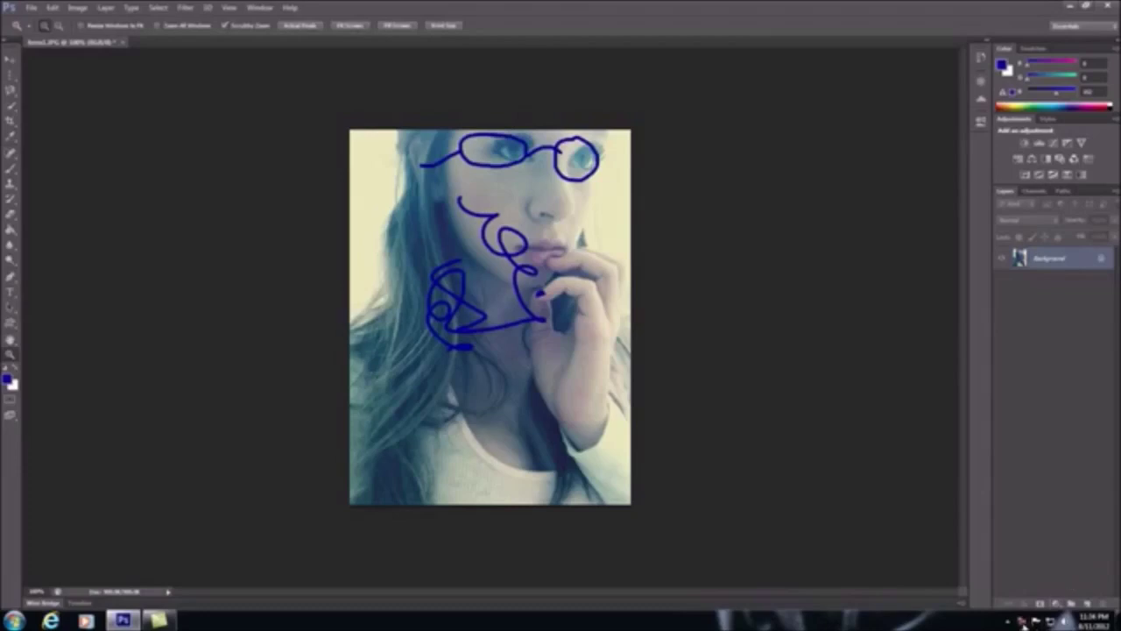
right_click(1021, 620)
- Zoom in two steps on the puppy's face, then return to the Hand tool
click(1053, 552)
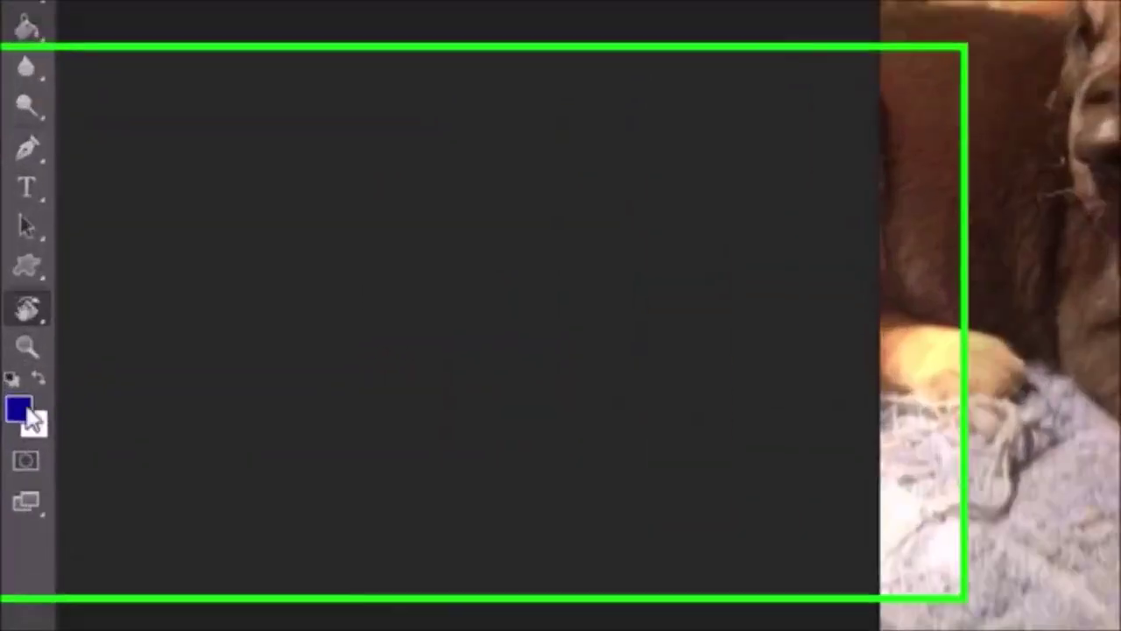
click(35, 295)
click(167, 293)
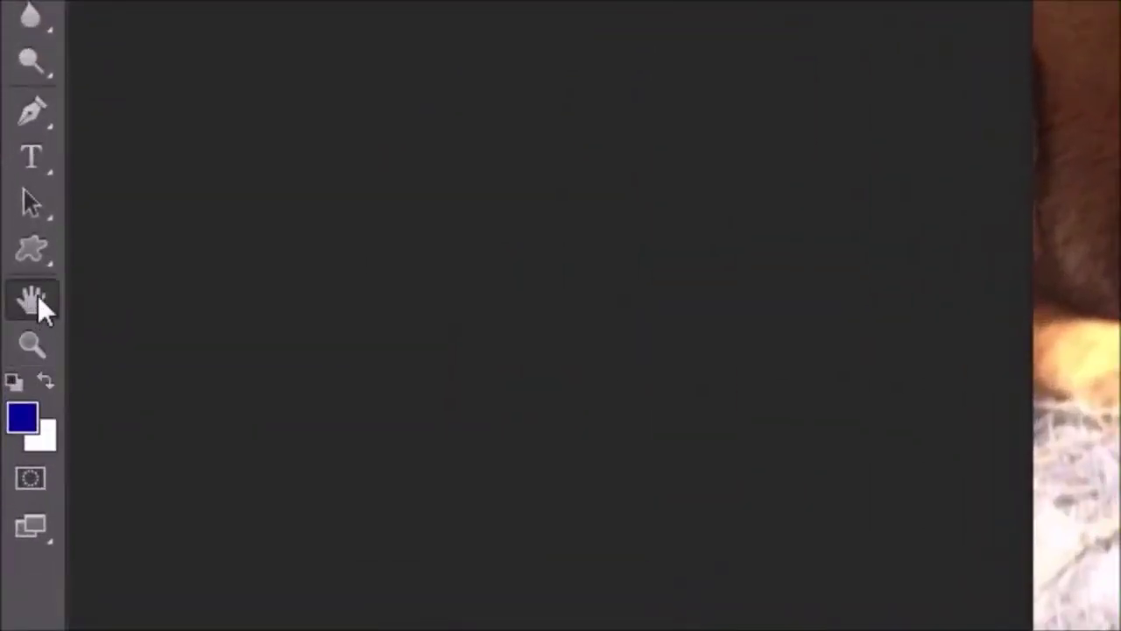
click(29, 343)
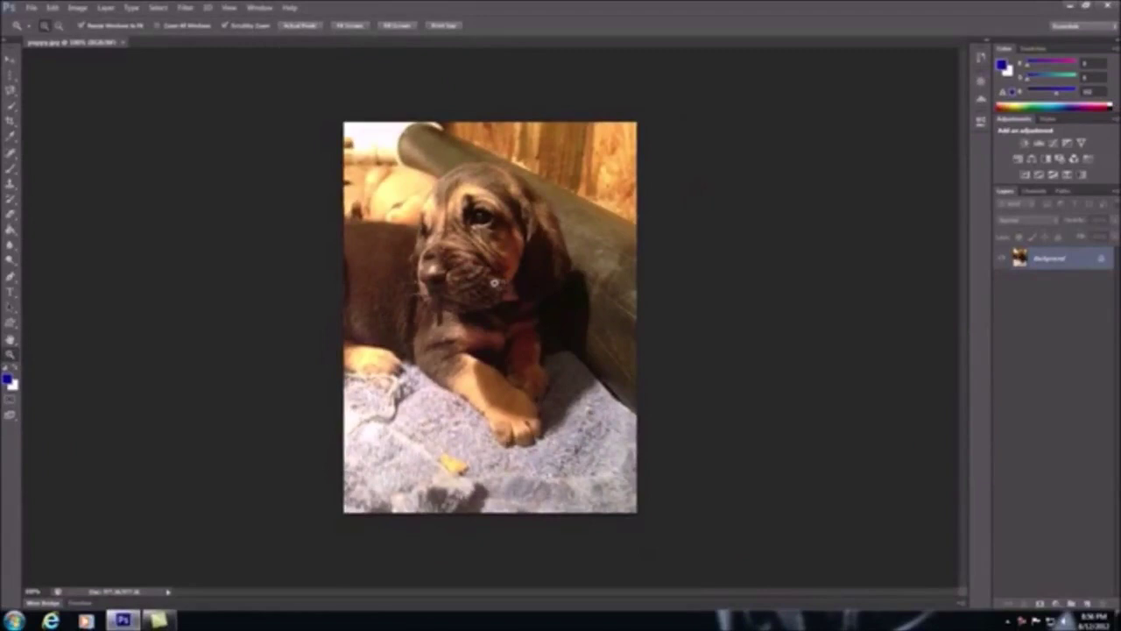
click(495, 287)
click(455, 274)
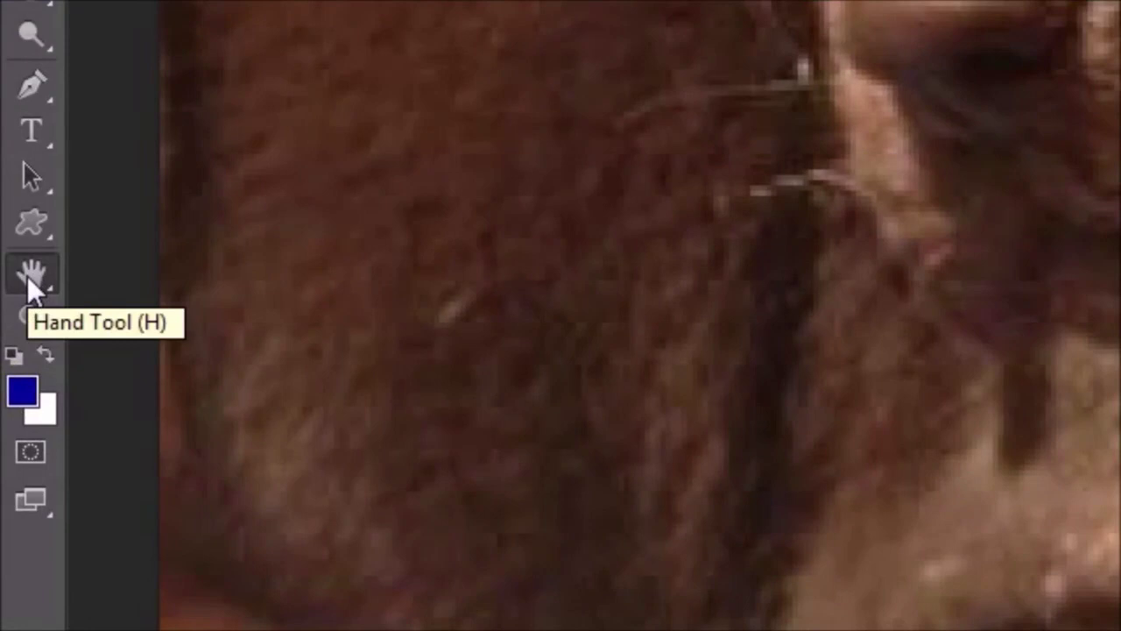
click(27, 276)
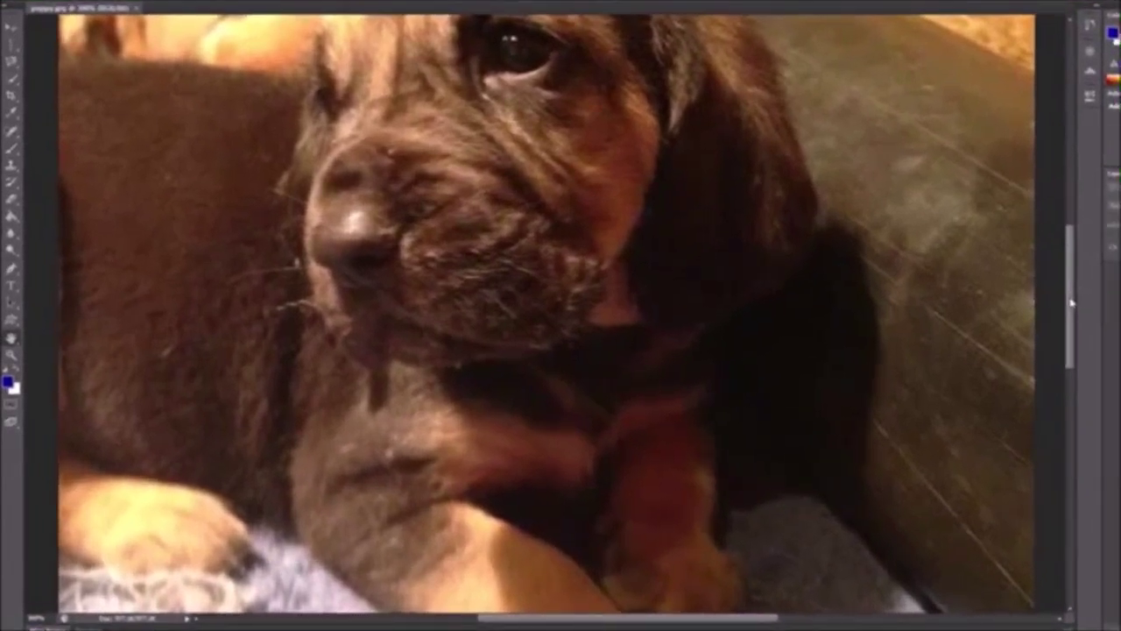
mouse_move(1070, 302)
mouse_down()
mouse_move(1070, 245)
mouse_move(1070, 379)
mouse_move(1070, 246)
mouse_move(1070, 311)
mouse_up()
drag(720, 624, 692, 624)
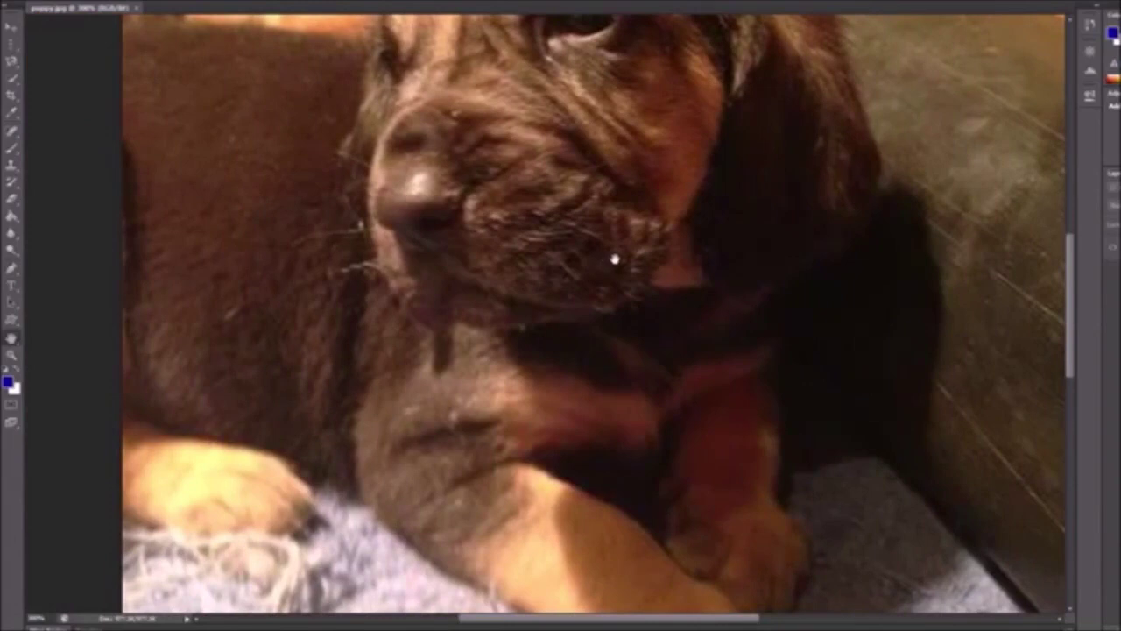
drag(615, 259, 648, 322)
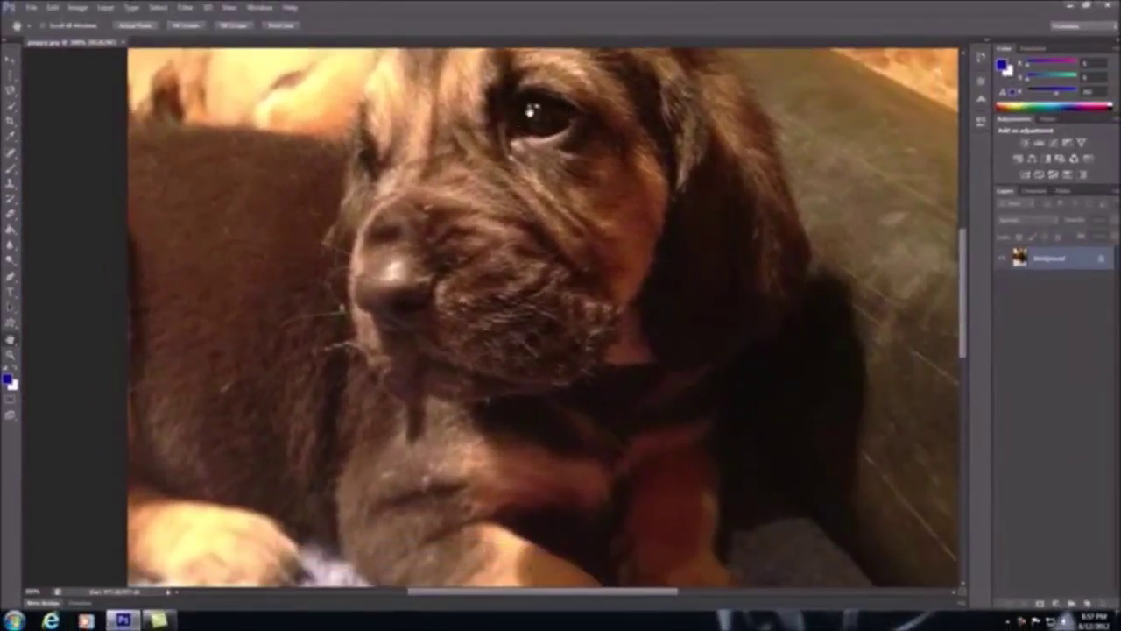
scroll(579, 572, up, 5)
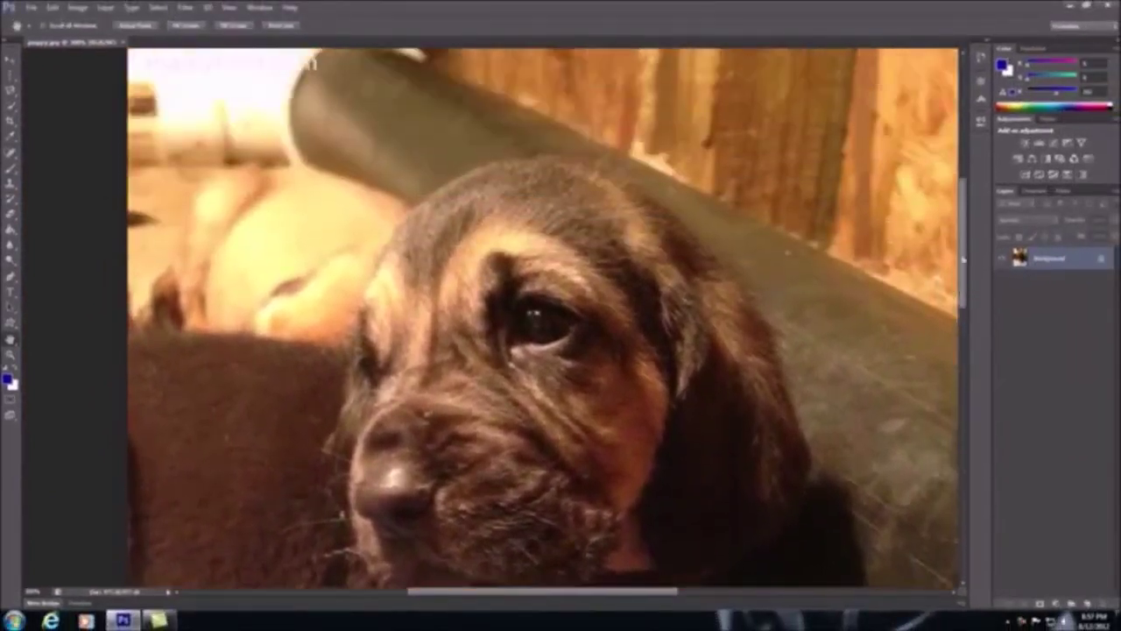
scroll(569, 596, right, 2)
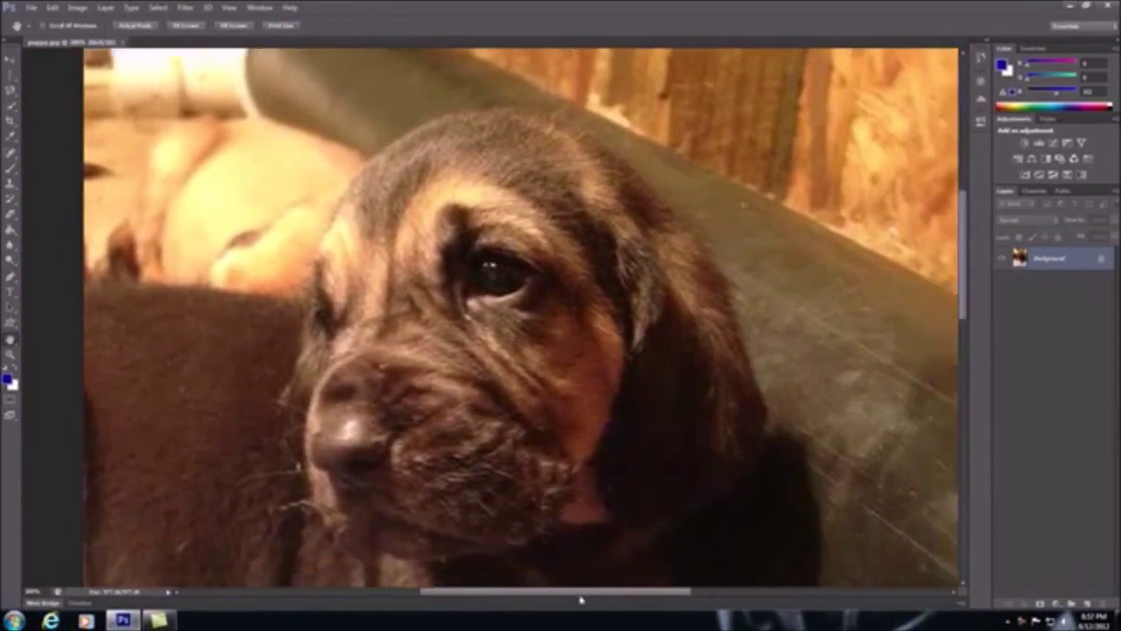
scroll(567, 599, left, 2)
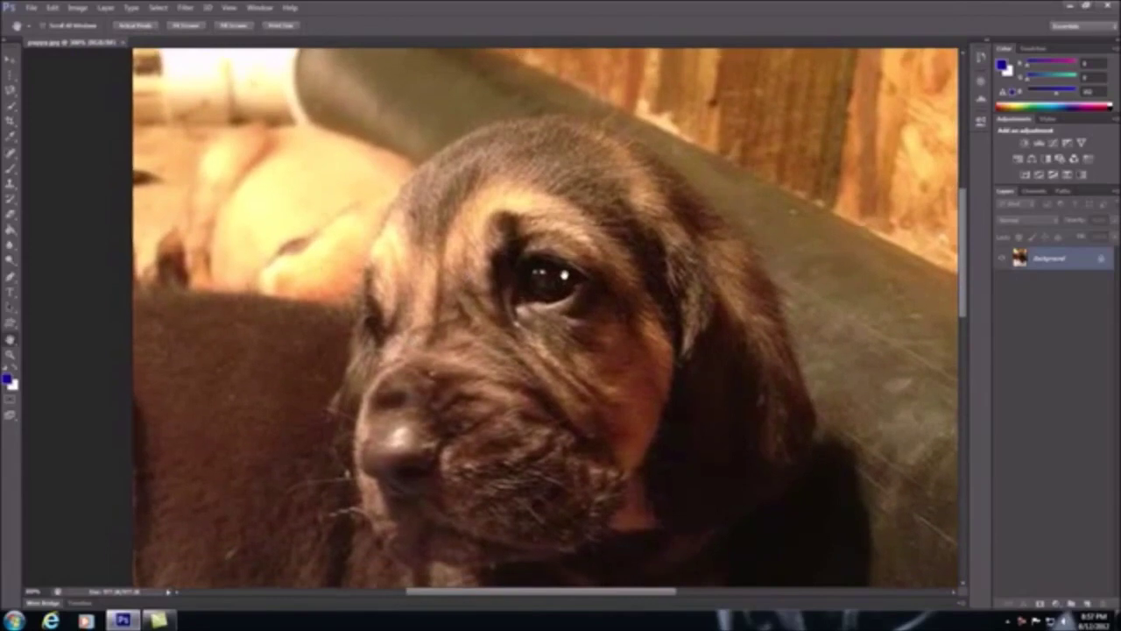
drag(565, 276, 560, 294)
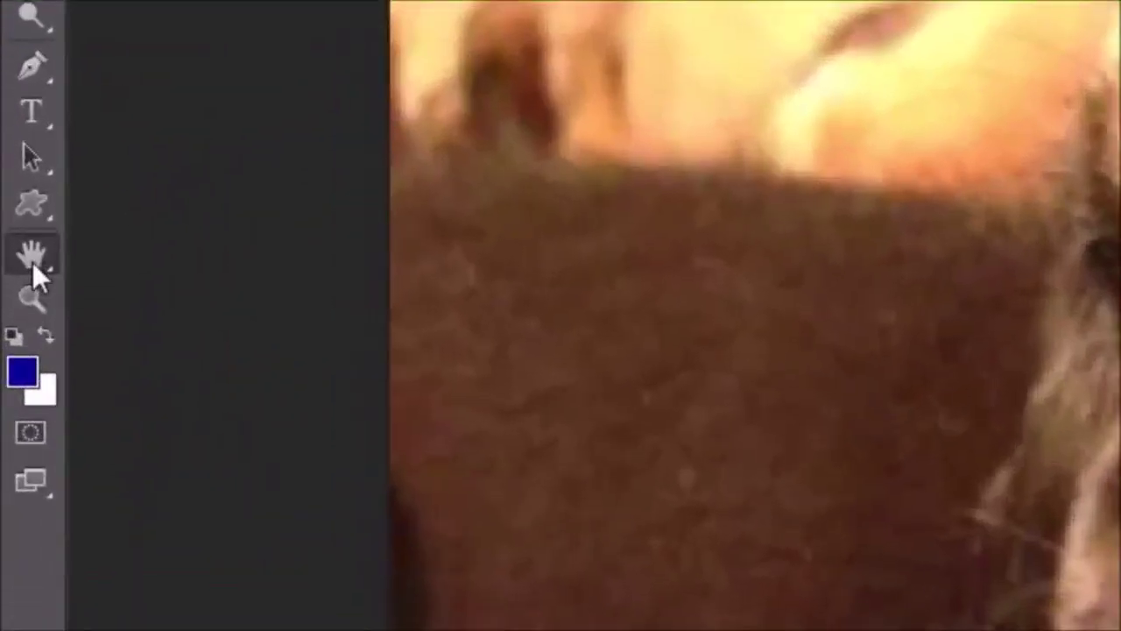
- Use the Rotate View tool to tilt the puppy photo's view to 65°
right_click(50, 278)
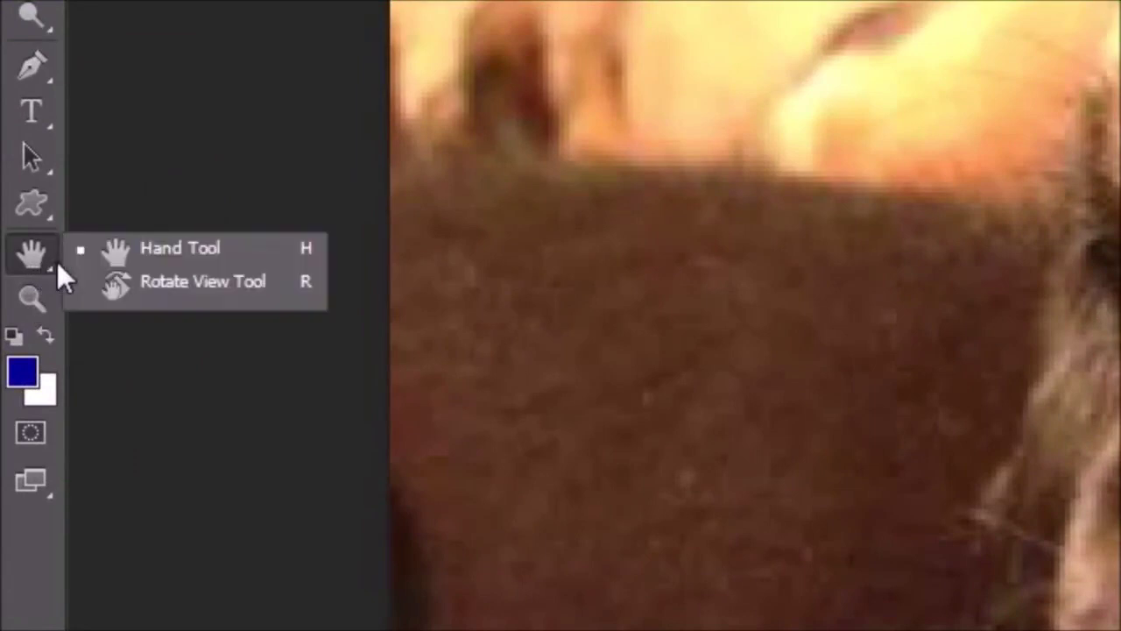
click(160, 280)
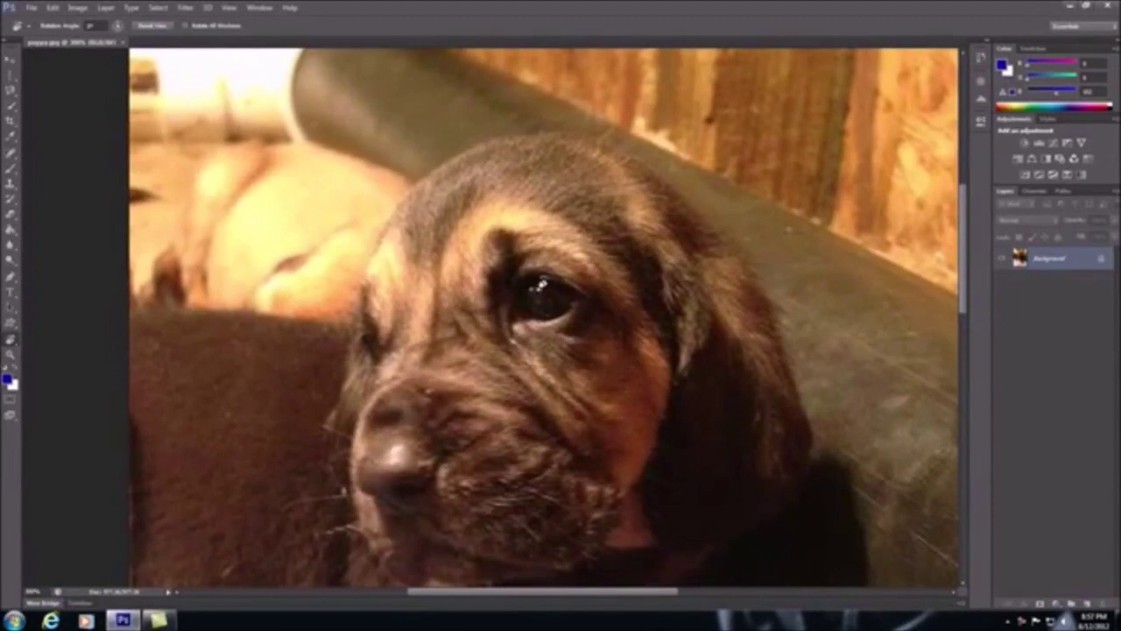
drag(543, 278, 543, 278)
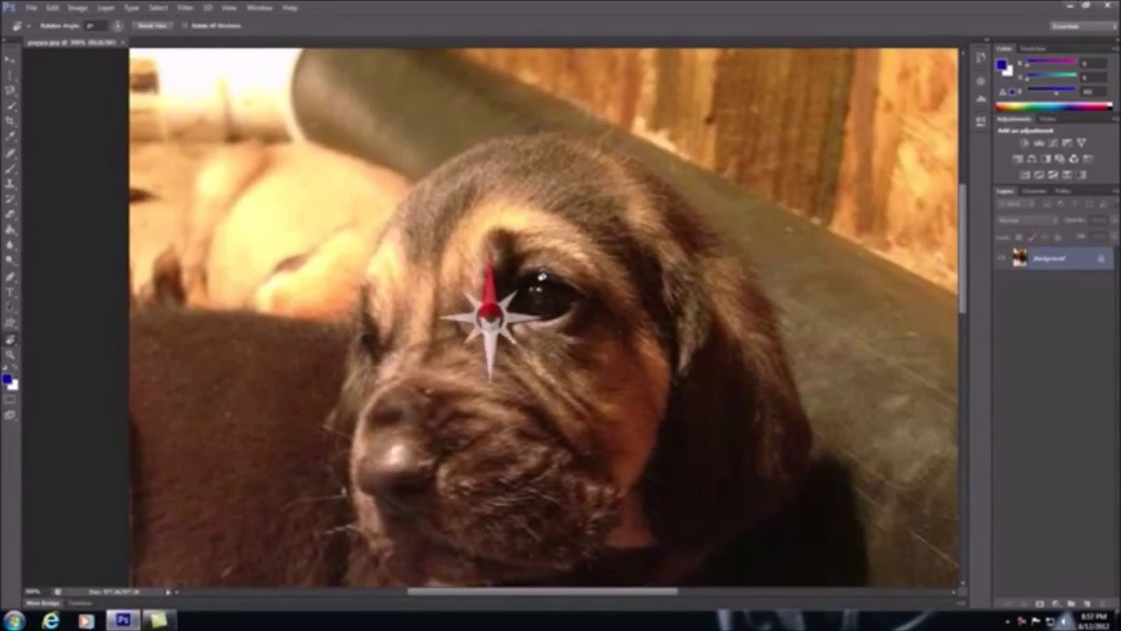
drag(543, 279, 691, 385)
drag(508, 302, 743, 104)
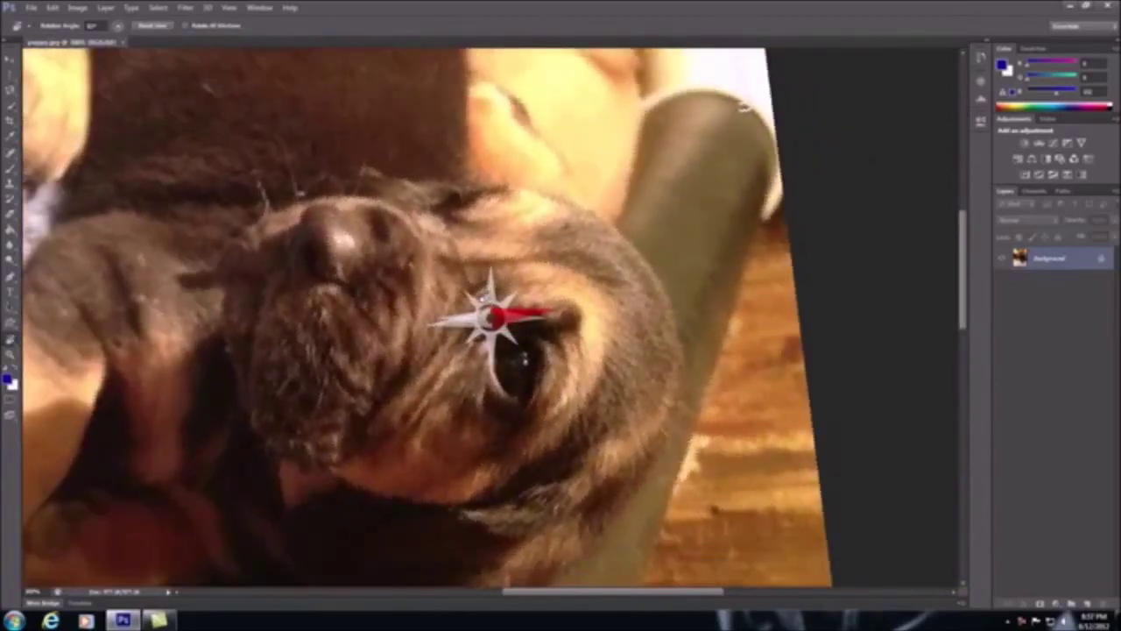
drag(744, 105, 678, 50)
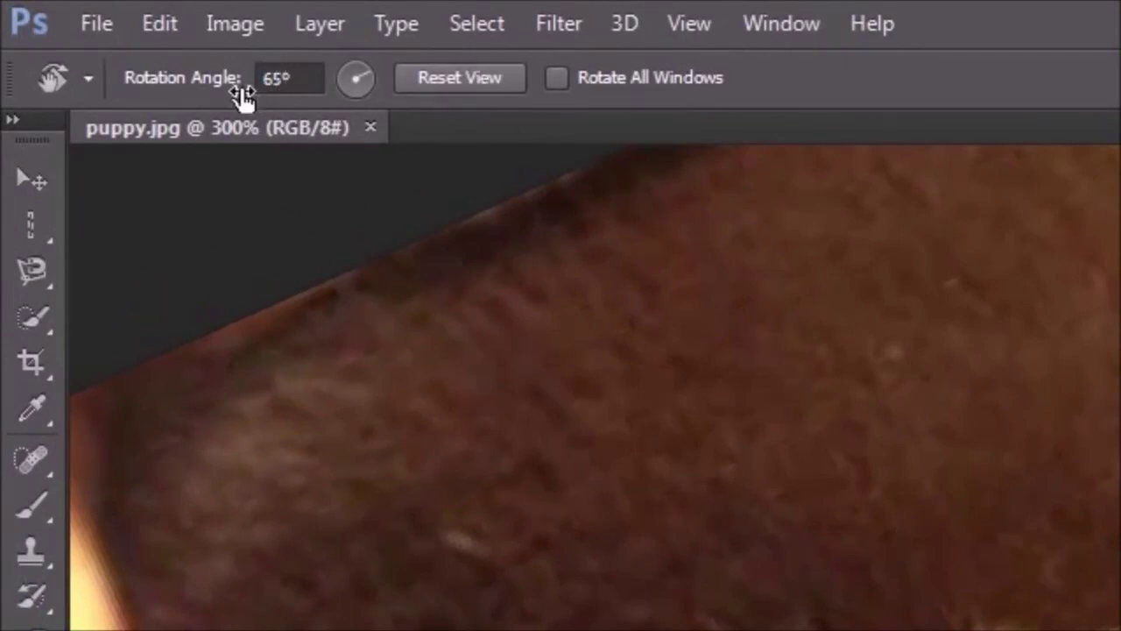
- Set the view rotation angle to 90°, then reset the view to upright 0°
click(278, 78)
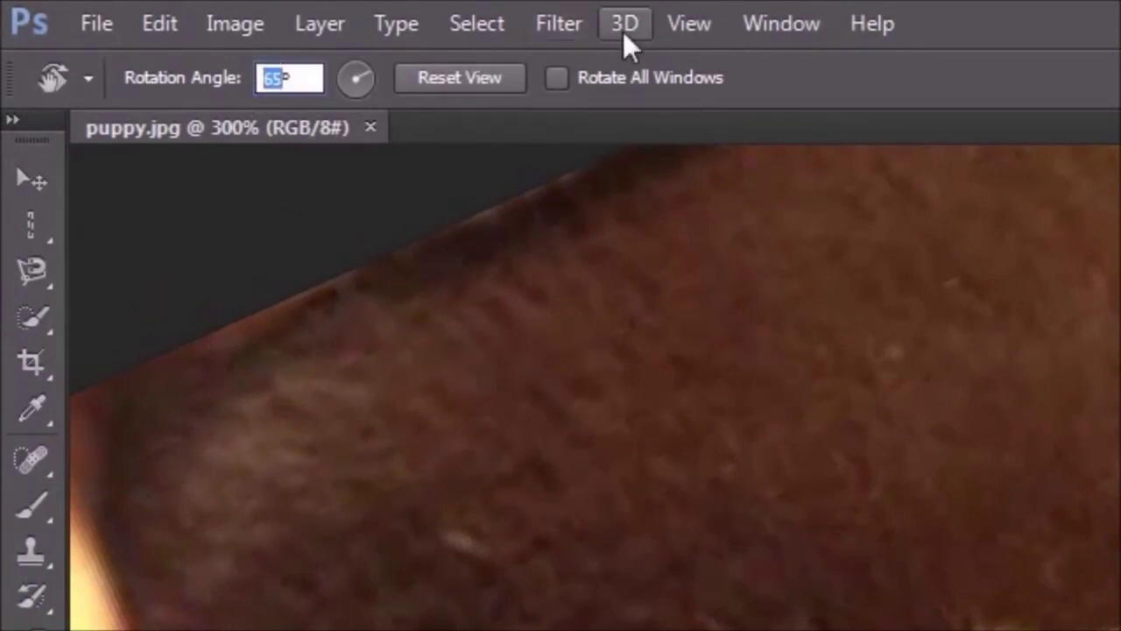
text(0)
key(Return)
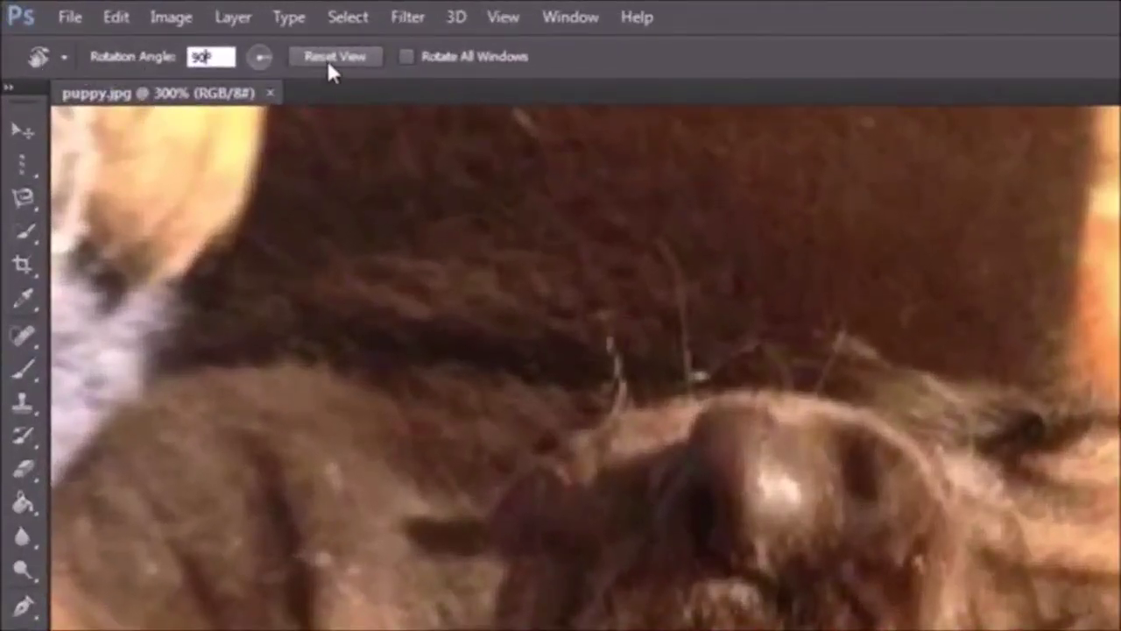
click(334, 56)
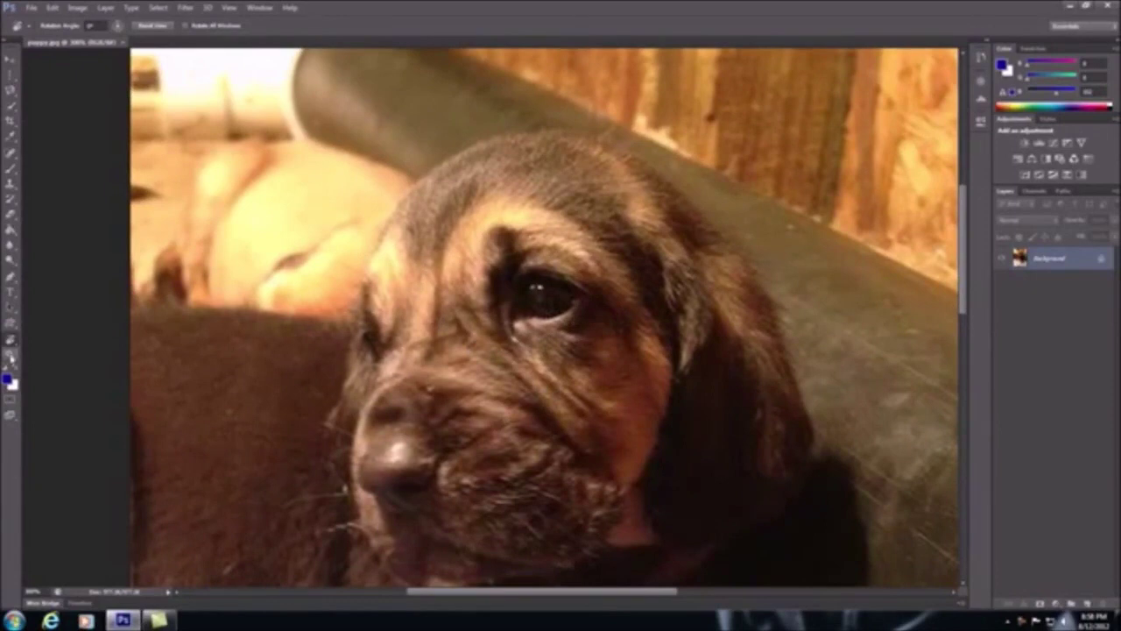
- Fit the whole puppy photo in view, zoom two steps onto the chin, then scroll up to the eyes
click(11, 355)
double_click(10, 355)
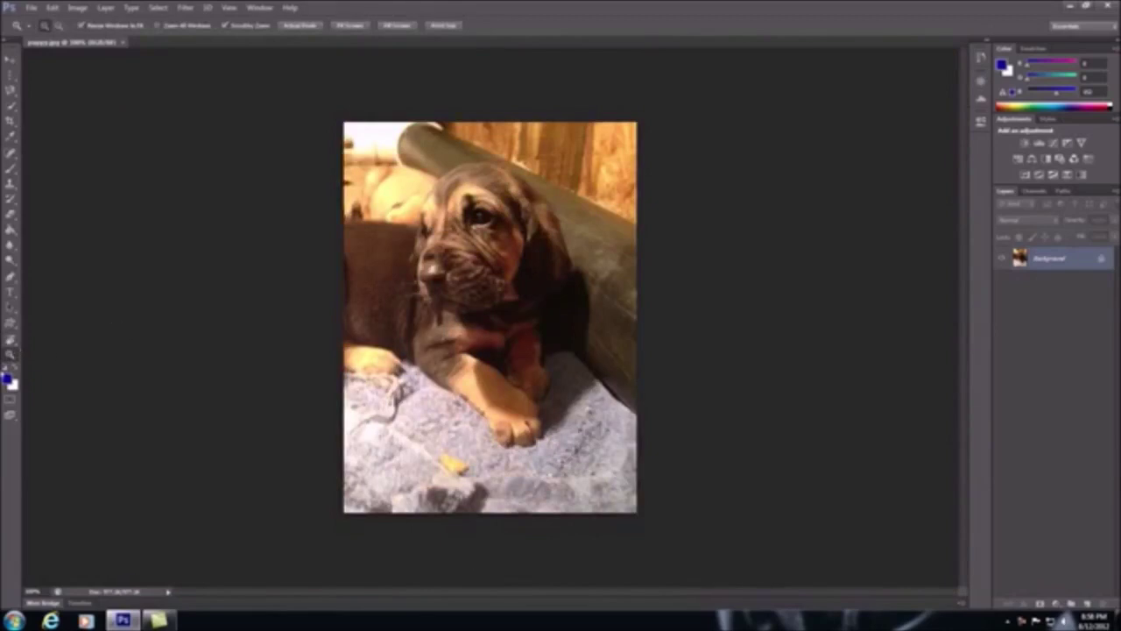
click(480, 293)
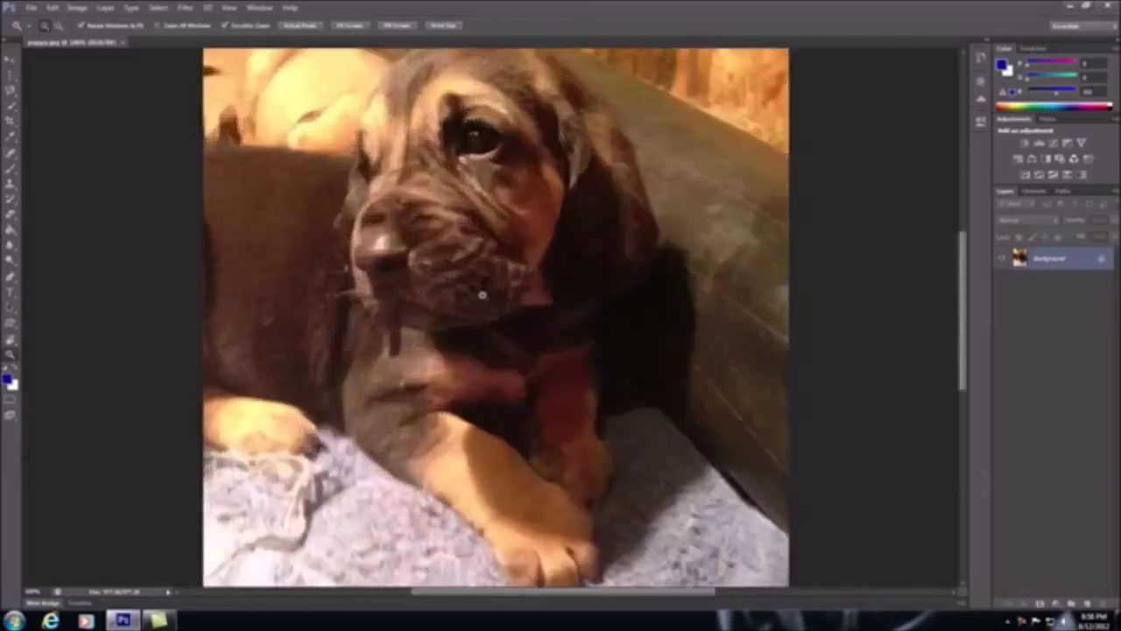
click(482, 295)
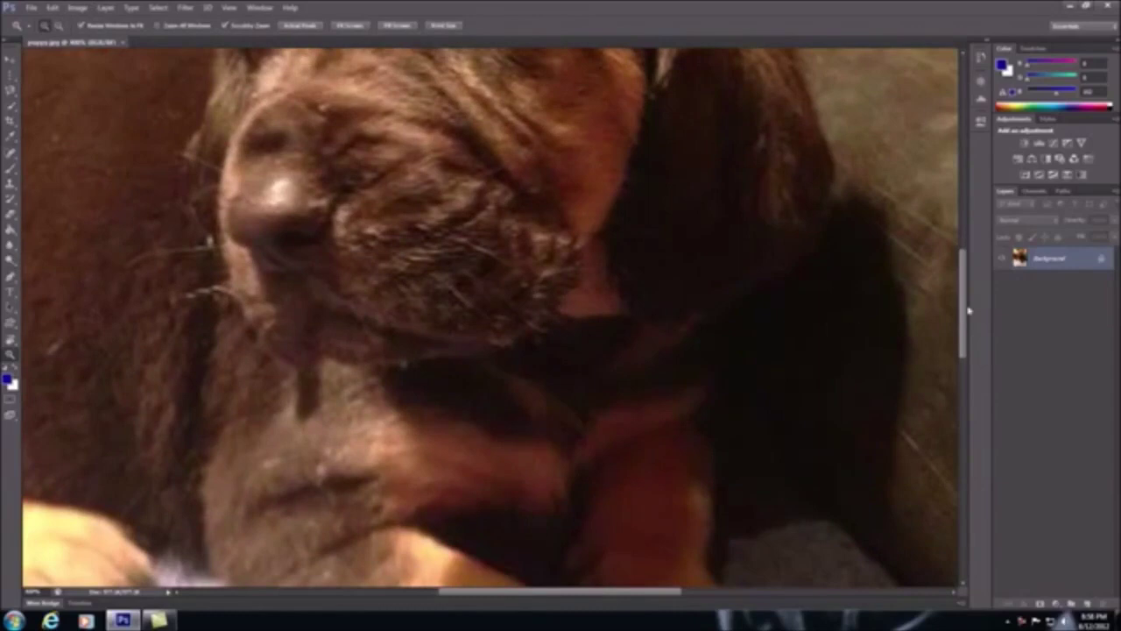
drag(962, 311, 963, 253)
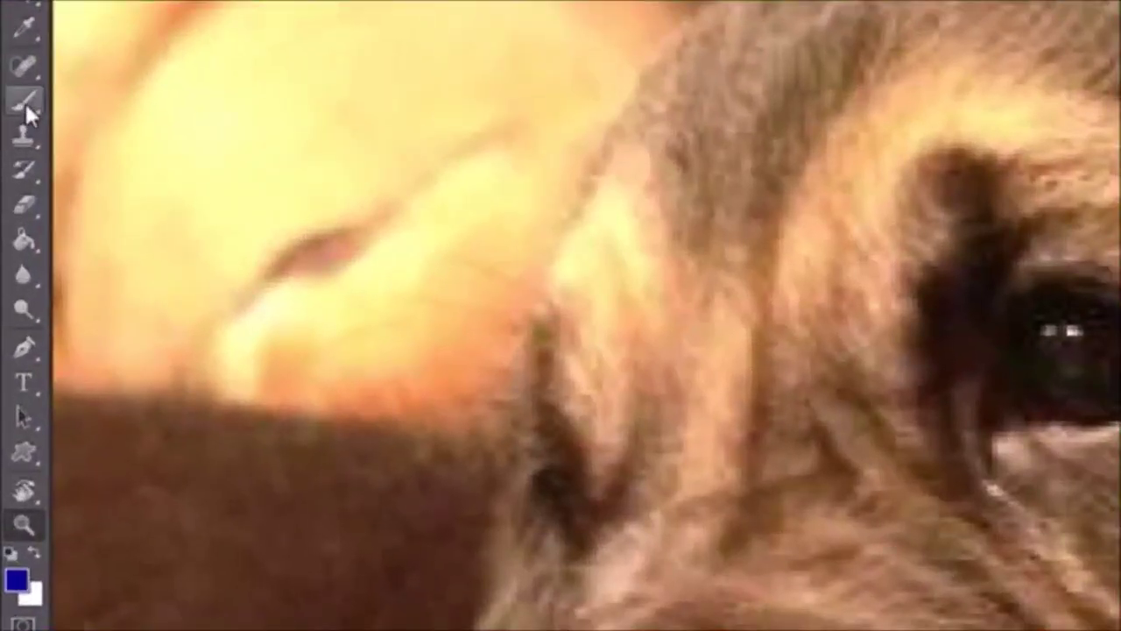
- With the blue Brush, paint a loop around the puppy's eye and a stroke across its face
click(25, 102)
drag(24, 490, 83, 488)
click(27, 101)
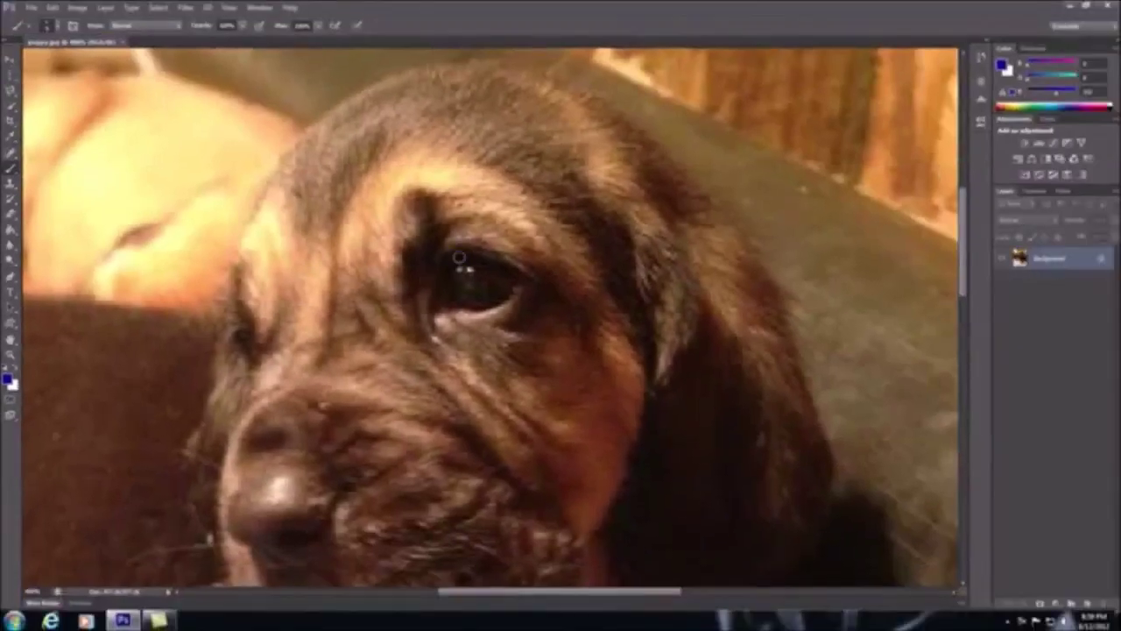
mouse_move(708, 272)
mouse_down()
mouse_move(852, 489)
mouse_move(651, 442)
mouse_up()
mouse_move(421, 363)
mouse_down()
mouse_move(320, 300)
mouse_move(287, 361)
mouse_move(337, 424)
mouse_up()
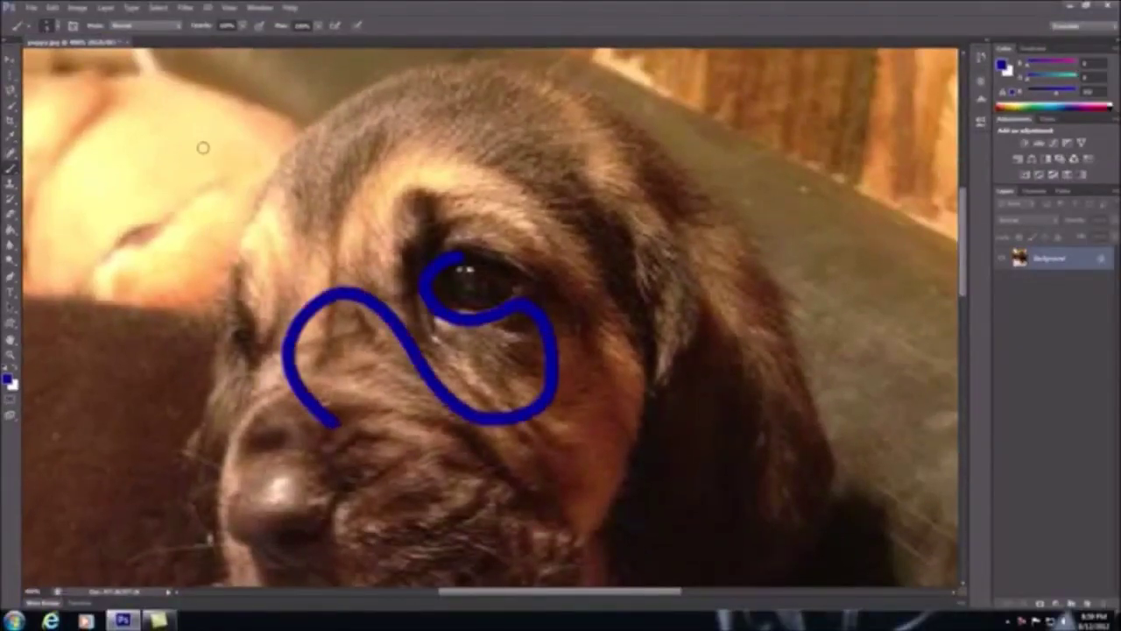
- Write 'Bucky' in blue above the puppy's face and add a squiggle on its head
click(165, 133)
mouse_move(162, 127)
mouse_down()
mouse_move(192, 217)
mouse_move(162, 226)
mouse_up()
drag(225, 185, 268, 226)
mouse_move(298, 191)
mouse_down()
mouse_move(317, 221)
mouse_move(376, 156)
mouse_move(382, 236)
mouse_up()
drag(385, 189, 406, 241)
drag(416, 184, 342, 354)
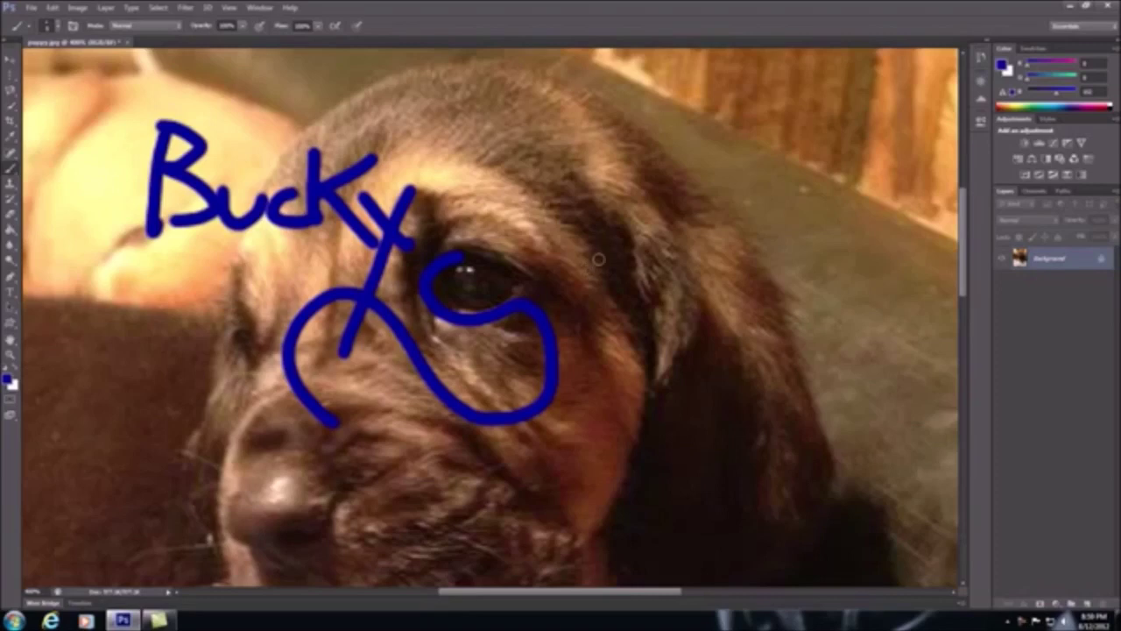
mouse_move(567, 108)
mouse_down()
mouse_move(512, 140)
mouse_move(607, 150)
mouse_move(639, 179)
mouse_move(585, 234)
mouse_move(527, 203)
mouse_move(526, 270)
mouse_up()
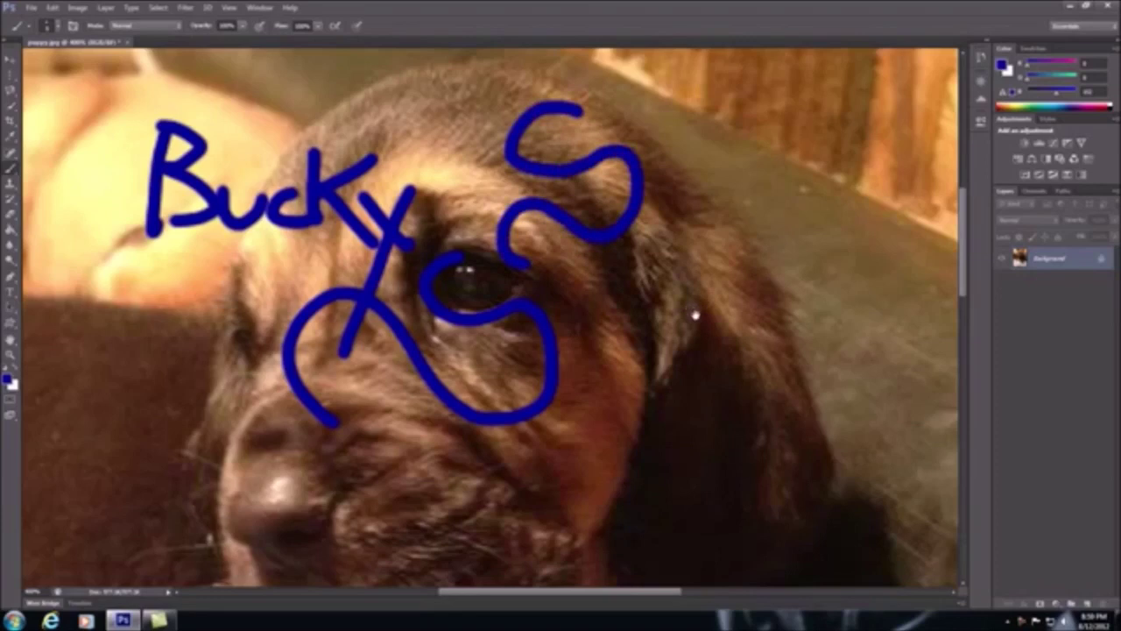
drag(688, 305, 631, 260)
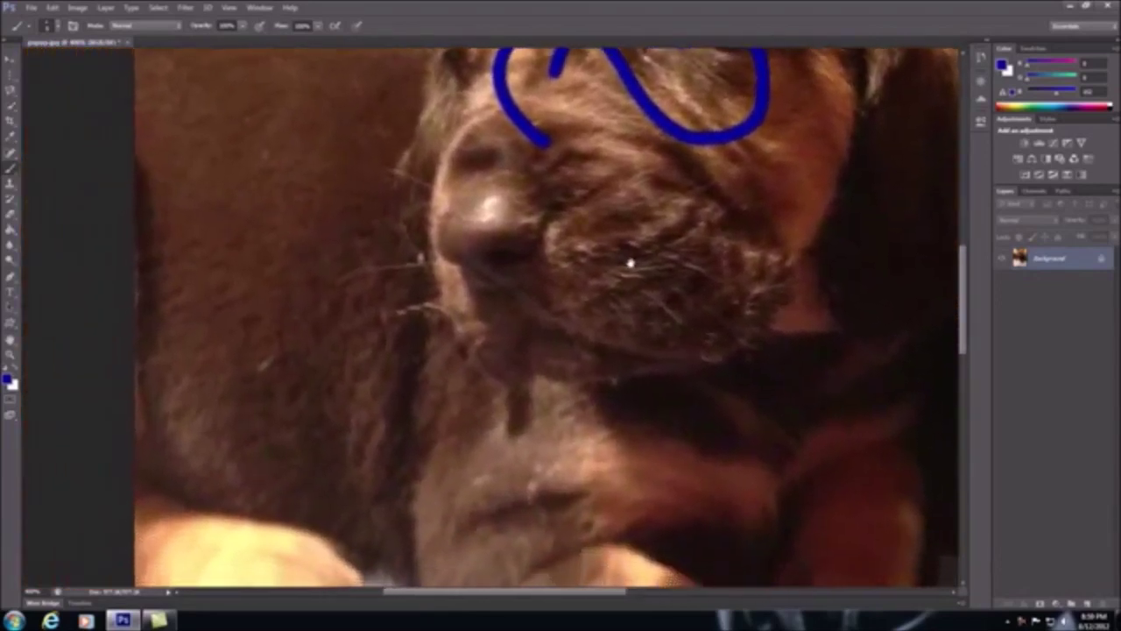
- Paint a solid blue blob on the puppy's nose and a blue squiggle on its chest
mouse_move(480, 191)
mouse_down()
mouse_move(460, 244)
mouse_move(456, 203)
mouse_move(501, 200)
mouse_move(517, 230)
mouse_move(499, 186)
mouse_move(513, 218)
mouse_move(446, 243)
mouse_up()
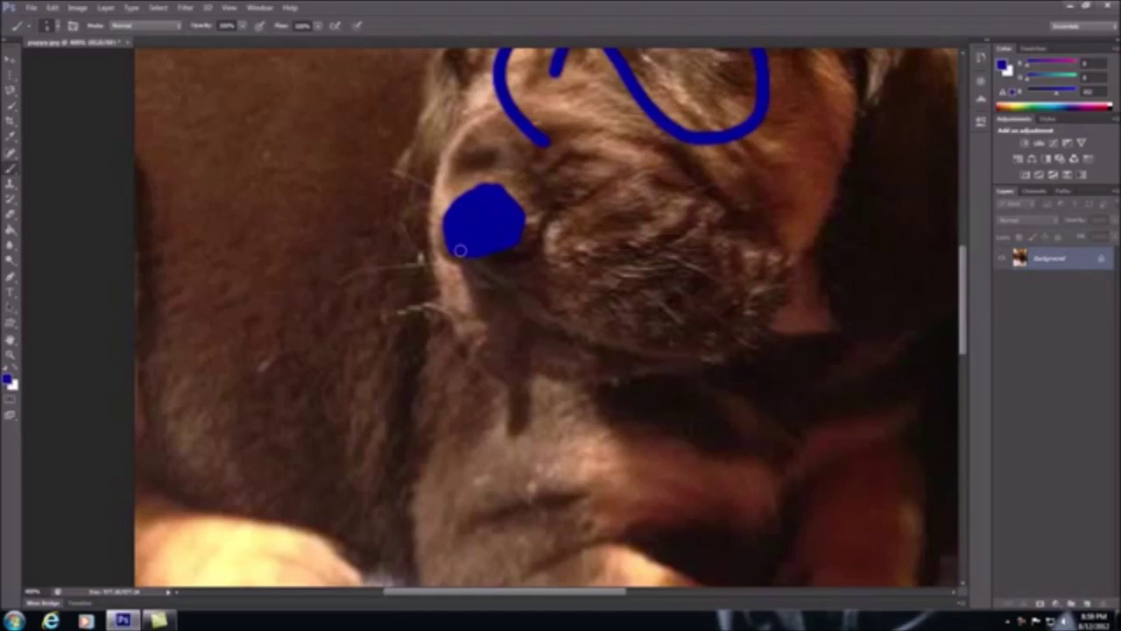
scroll(955, 278, down, 3)
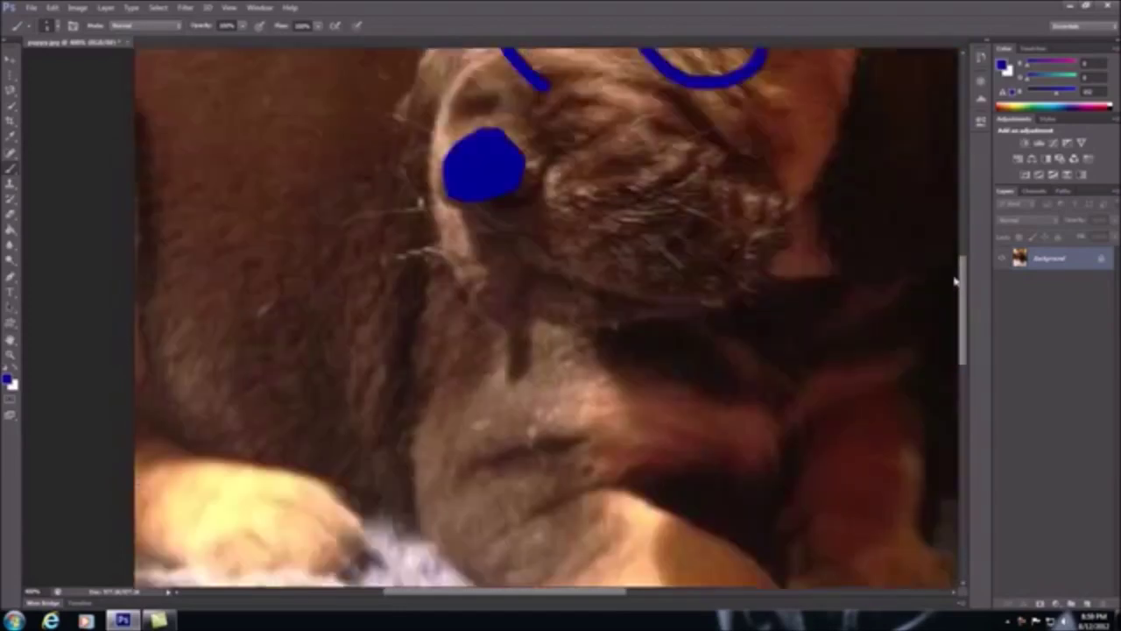
scroll(955, 279, down, 1)
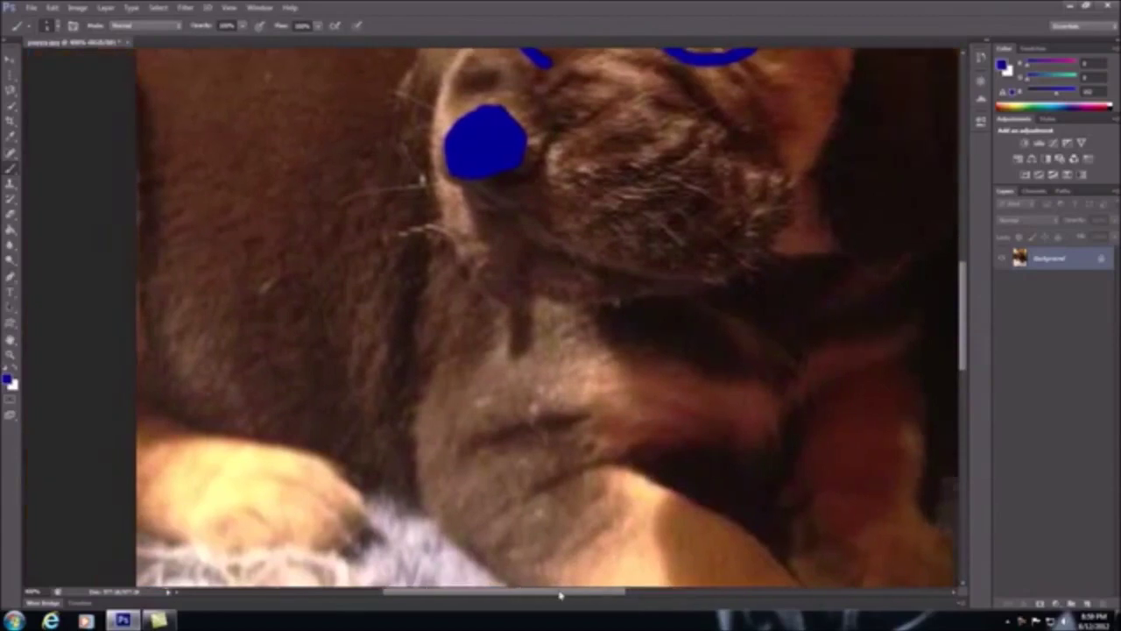
drag(561, 594, 583, 594)
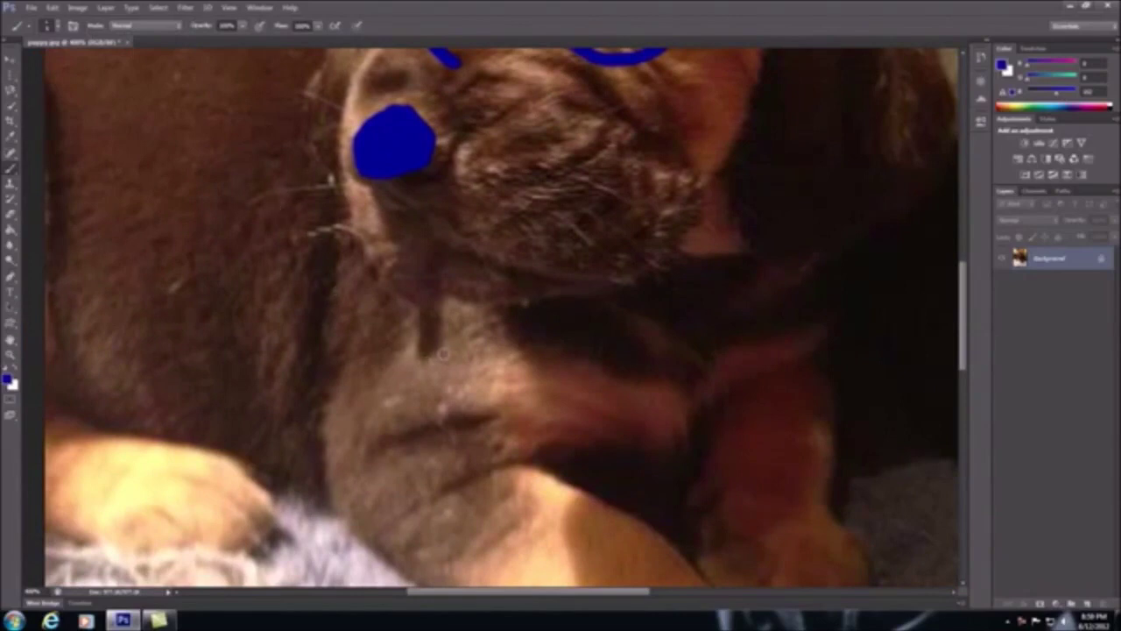
mouse_move(482, 333)
mouse_down()
mouse_move(352, 343)
mouse_move(438, 409)
mouse_move(551, 368)
mouse_move(537, 467)
mouse_move(424, 440)
mouse_move(343, 459)
mouse_move(374, 487)
mouse_up()
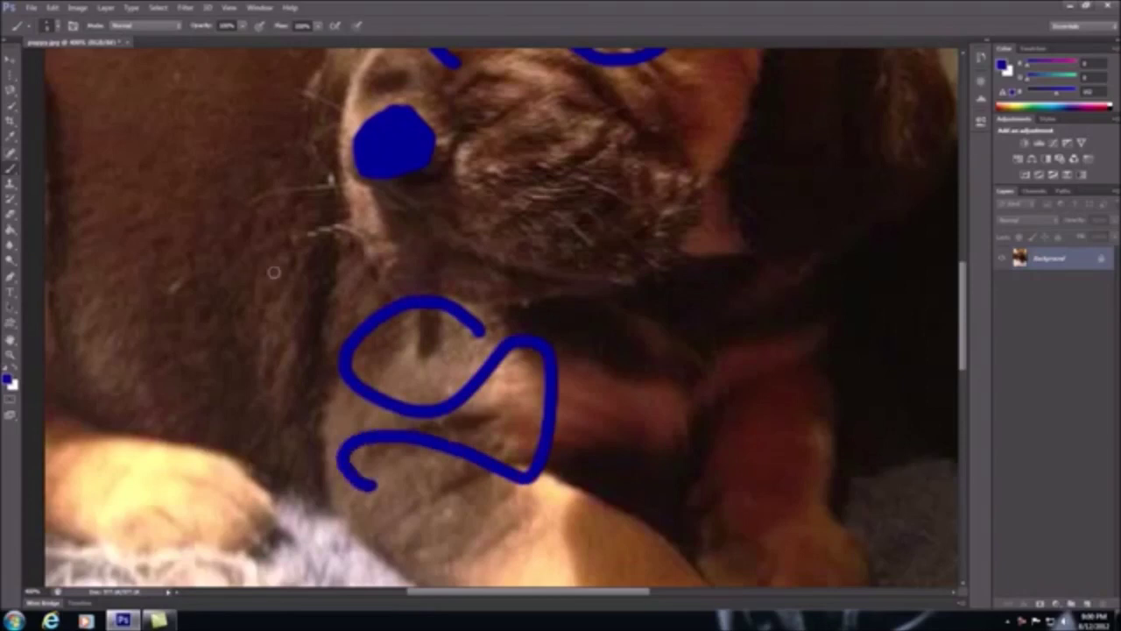
- Draw a large blue S across the puppy's ear
drag(263, 187, 36, 587)
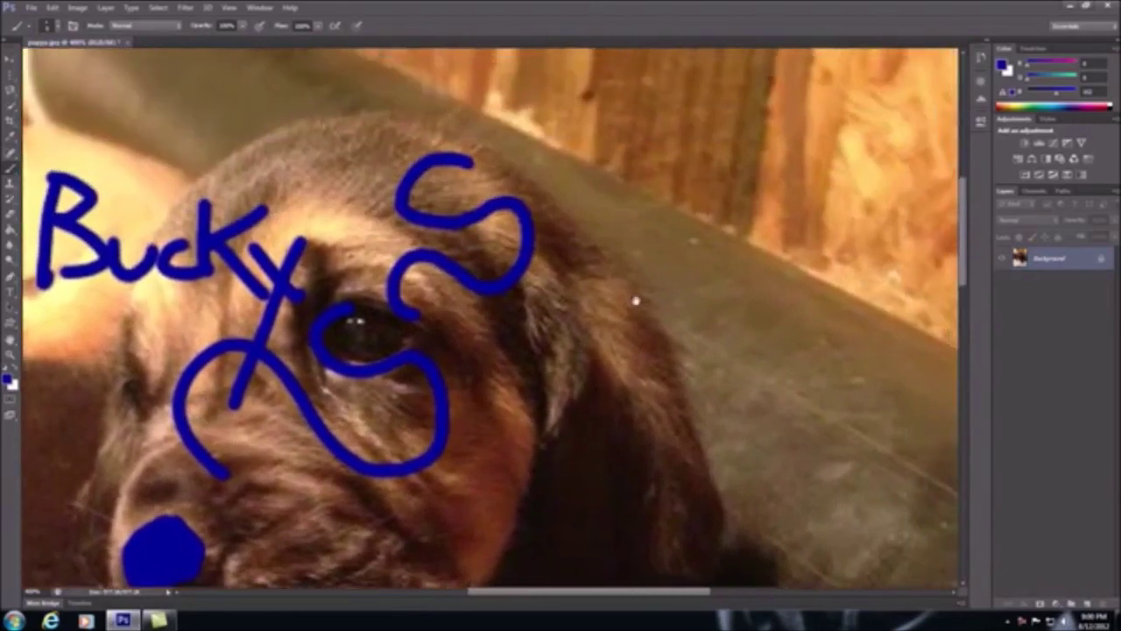
mouse_move(681, 213)
mouse_down()
mouse_move(624, 275)
mouse_move(687, 289)
mouse_move(649, 366)
mouse_move(547, 380)
mouse_move(635, 462)
mouse_move(711, 438)
mouse_up()
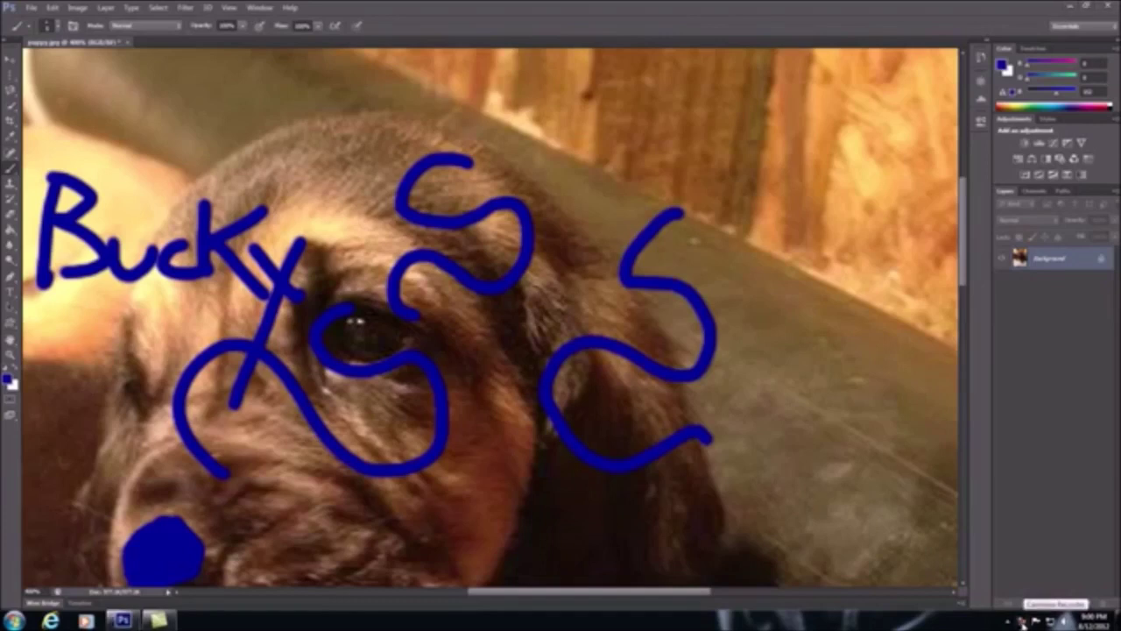
right_click(1022, 620)
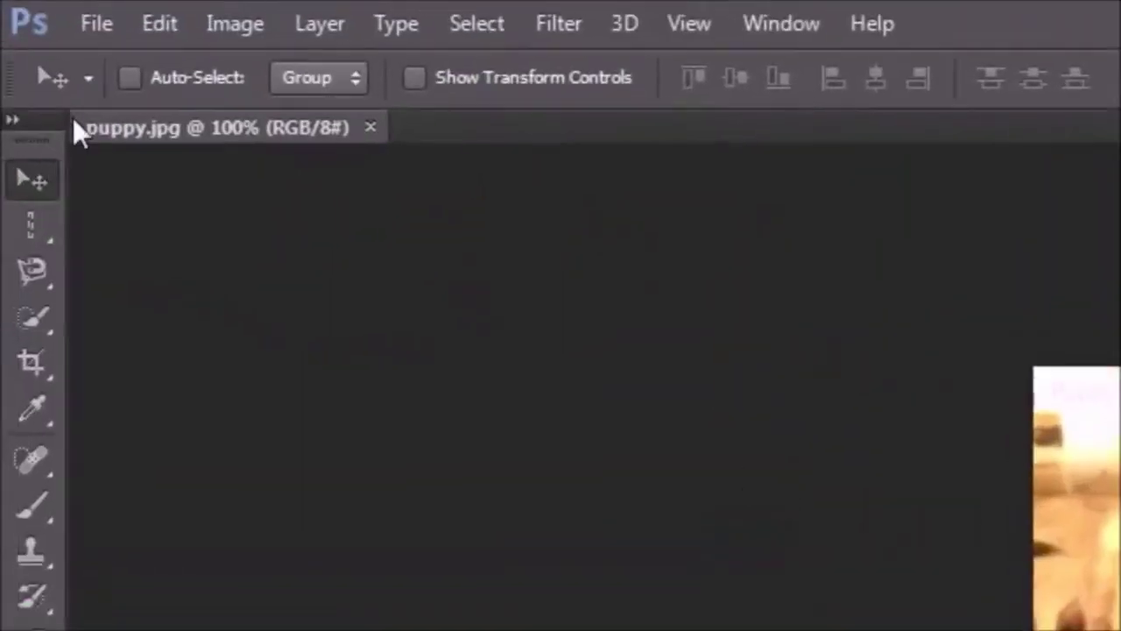
- Open sol.jpg and then hoss1.JPG through File > Open
click(90, 23)
click(131, 98)
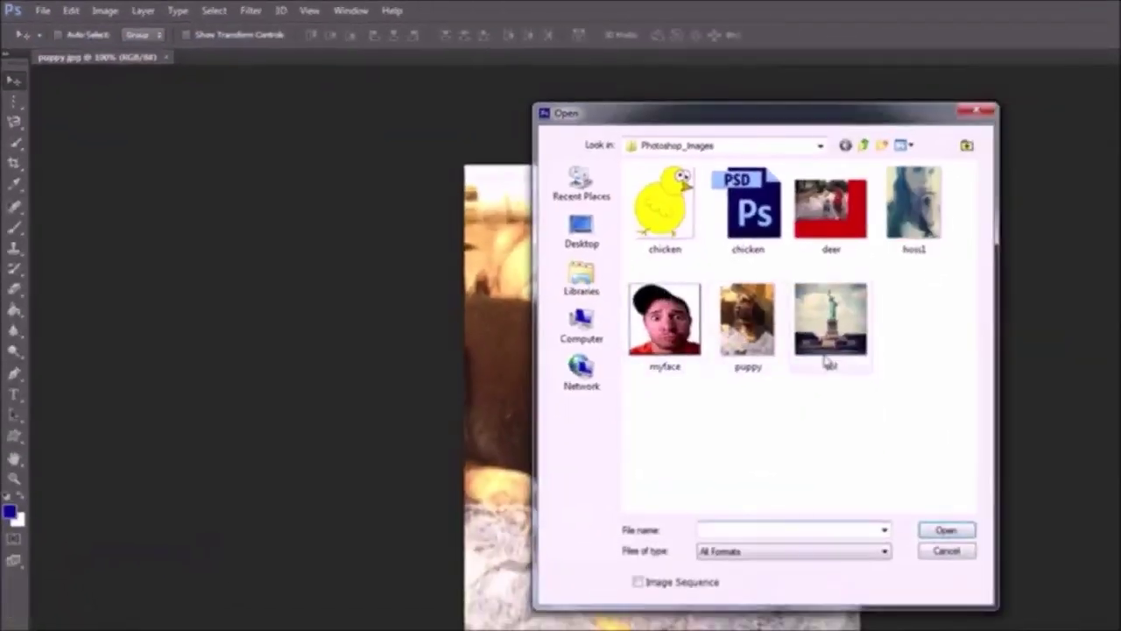
double_click(832, 324)
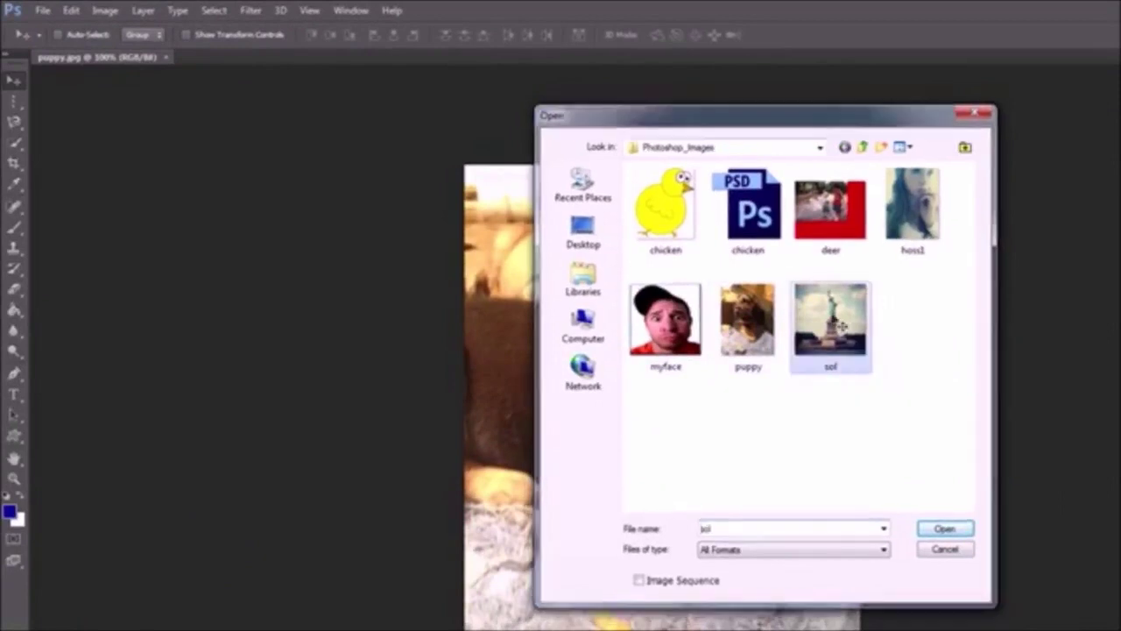
click(42, 9)
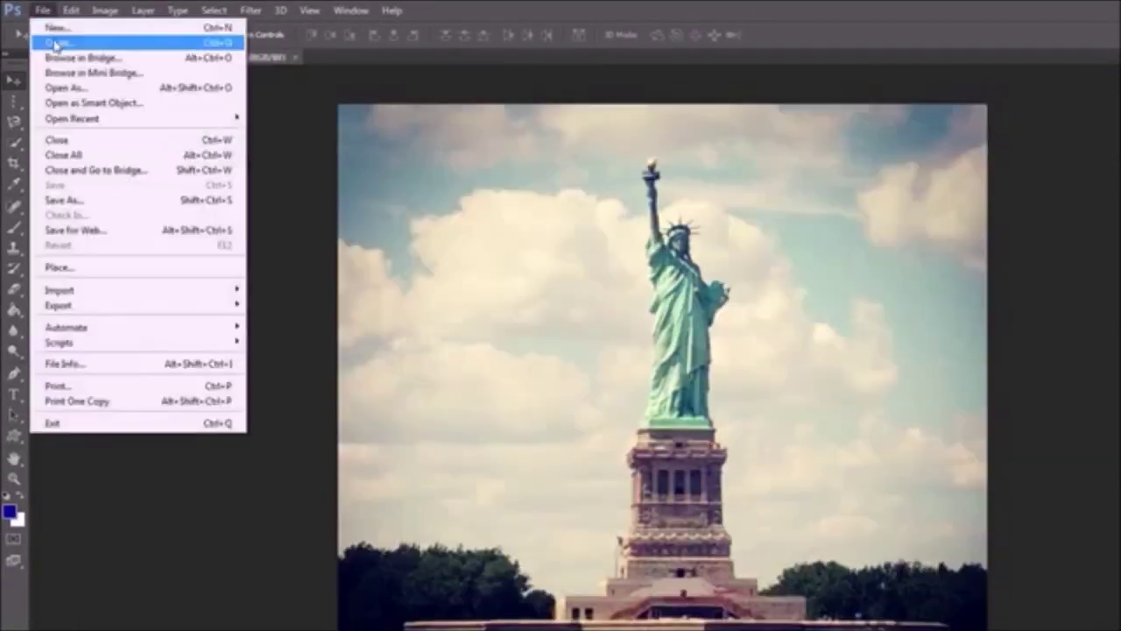
click(48, 41)
double_click(916, 207)
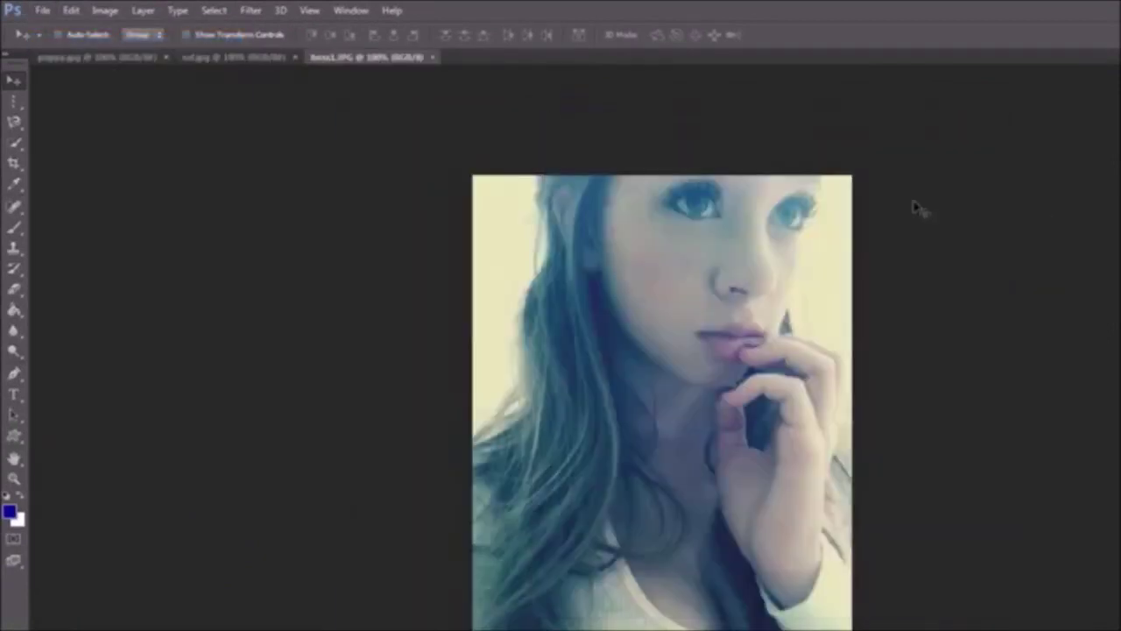
- Cycle through the puppy.jpg, sol.jpg and hoss1.JPG tabs, ending on the puppy photo
click(186, 58)
click(90, 59)
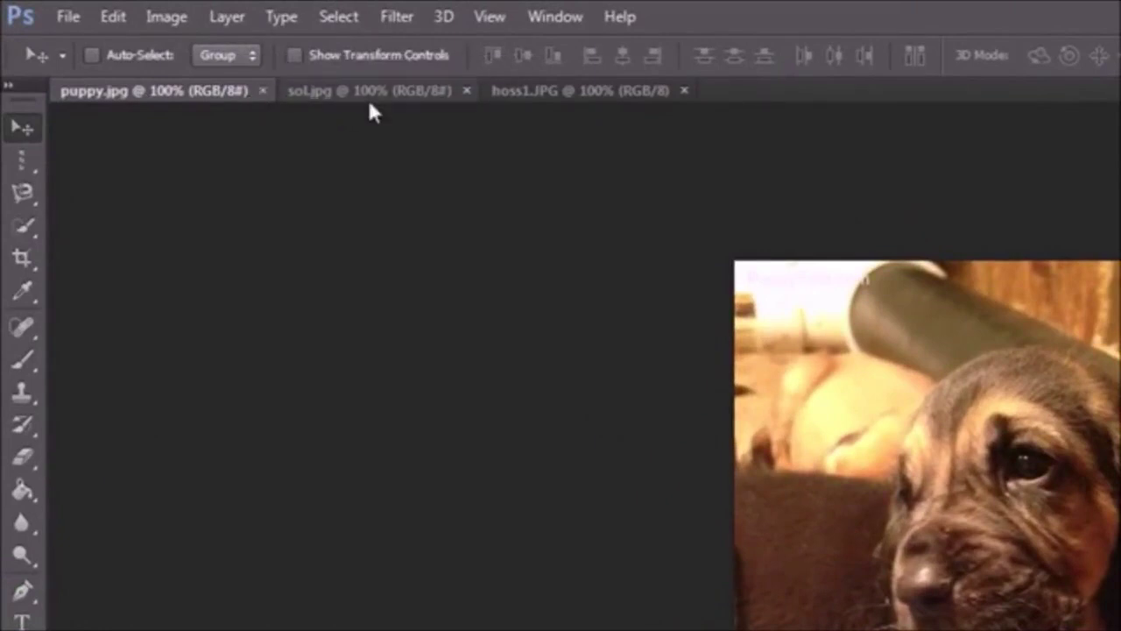
click(333, 95)
click(563, 92)
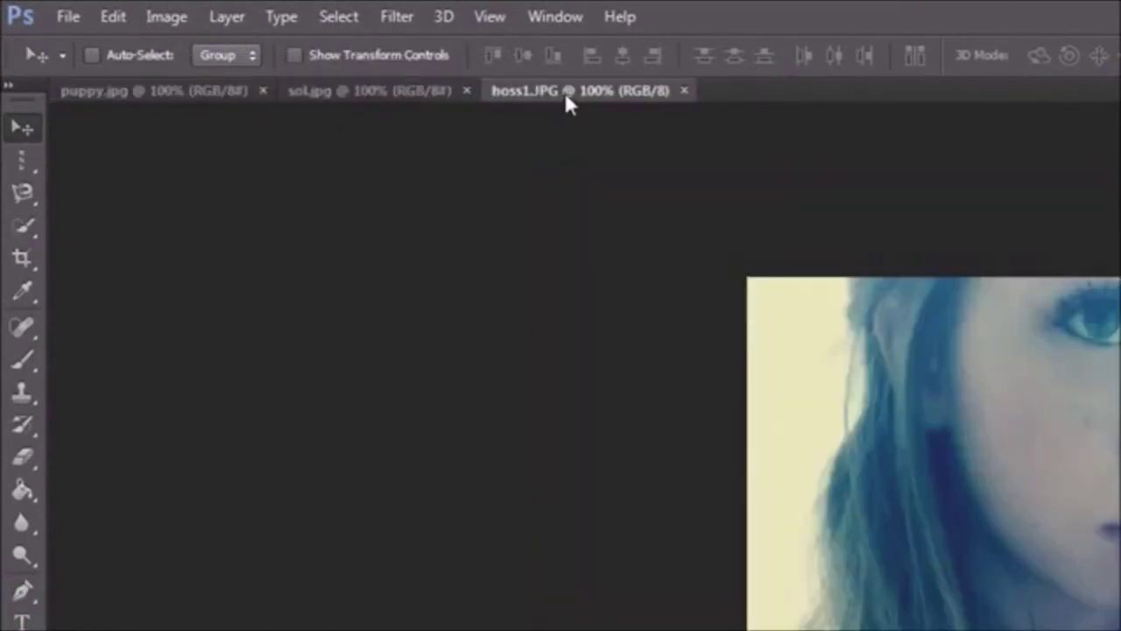
click(350, 93)
click(151, 95)
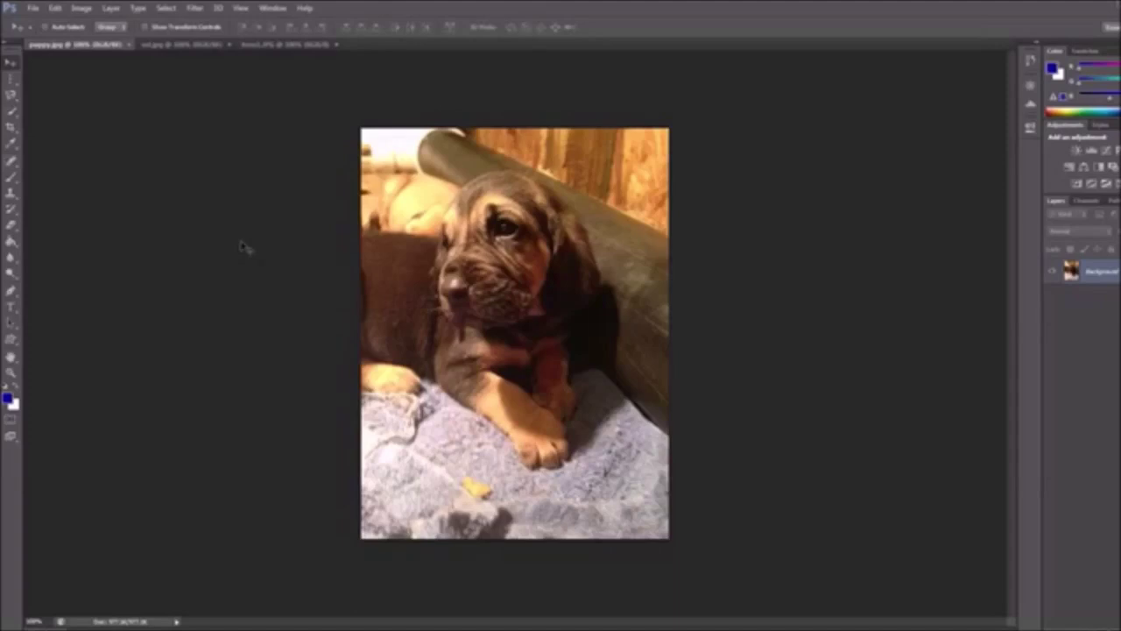
key(ctrl+Tab)
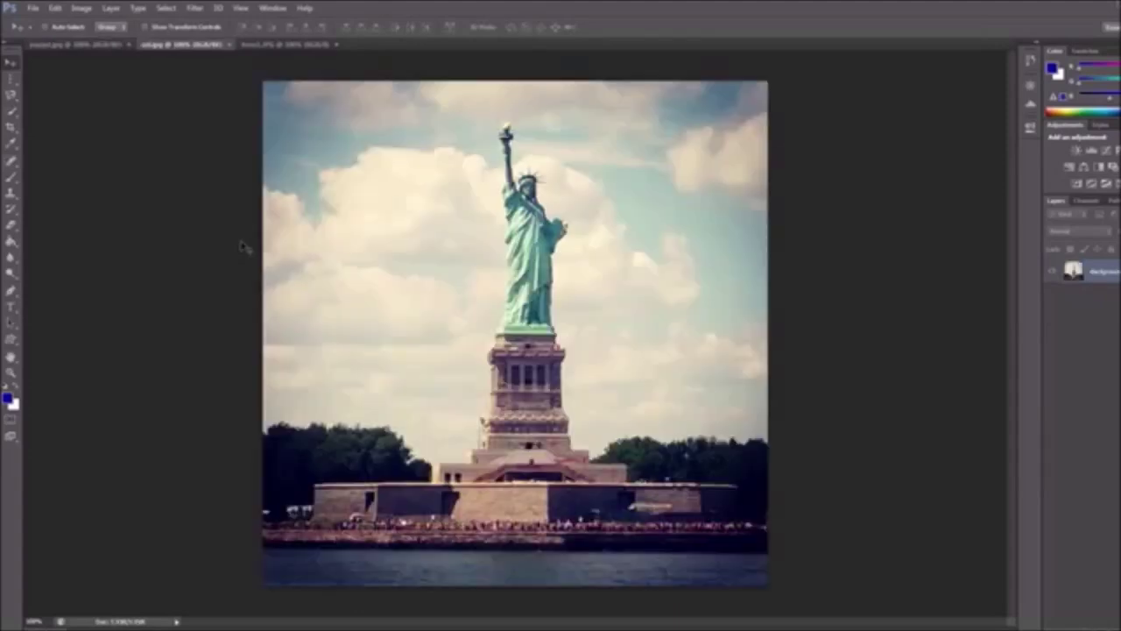
key(ctrl+Tab)
key(ctrl+Tab)
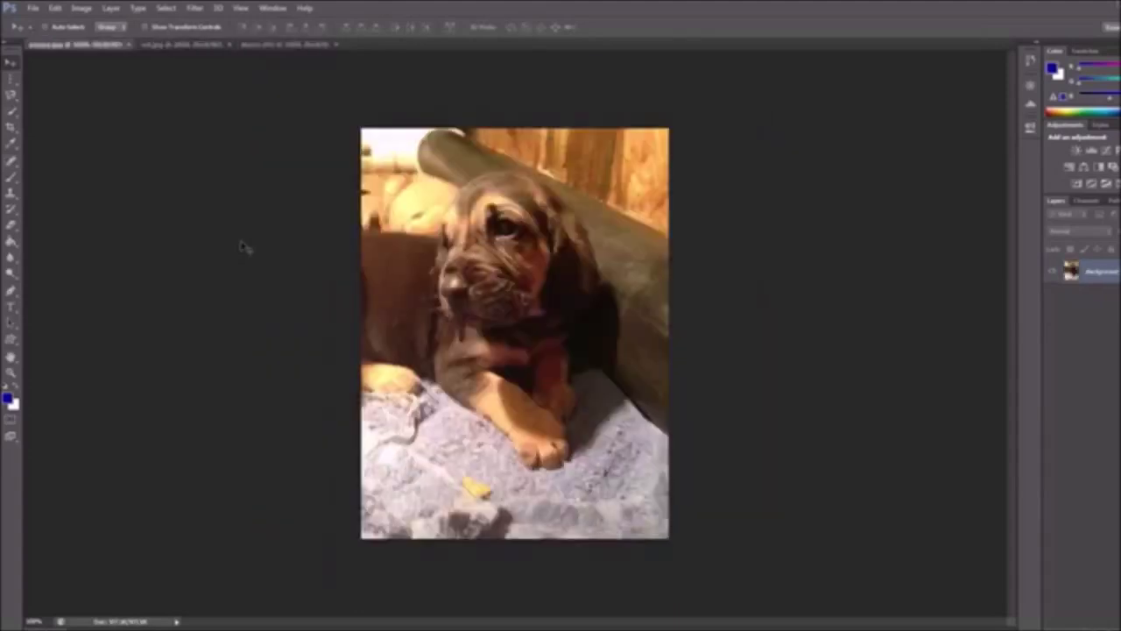
key(ctrl+Tab)
key(ctrl+Tab)
key(ctrl+Tab)
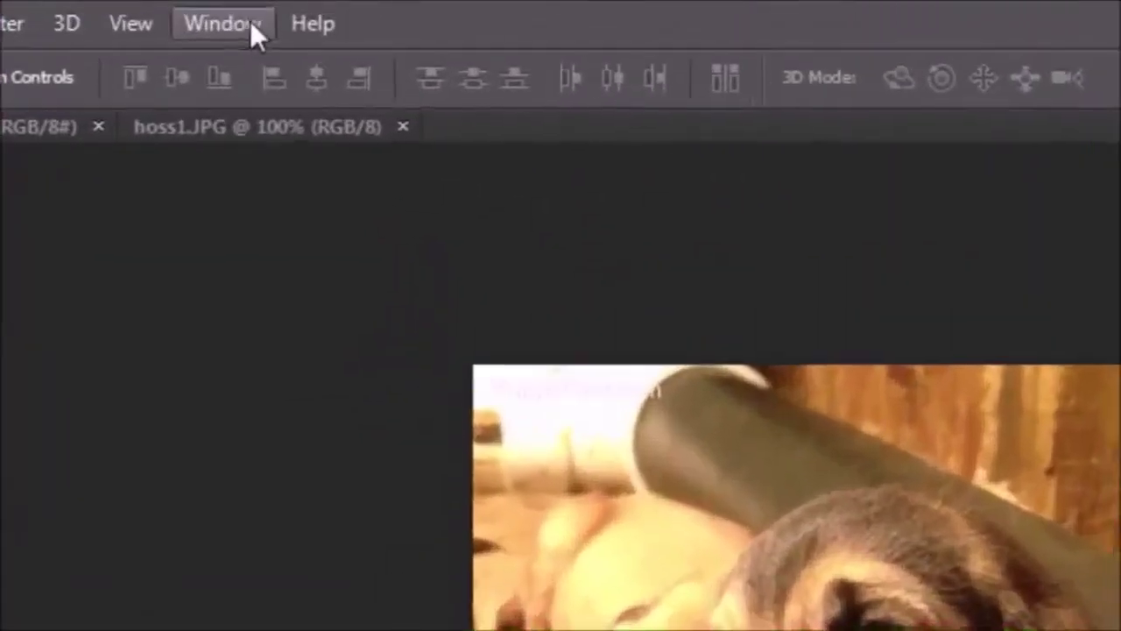
- Tile the three images with 3-up Horizontal, then switch to the 3-up Stacked arrangement
click(338, 13)
mouse_move(244, 63)
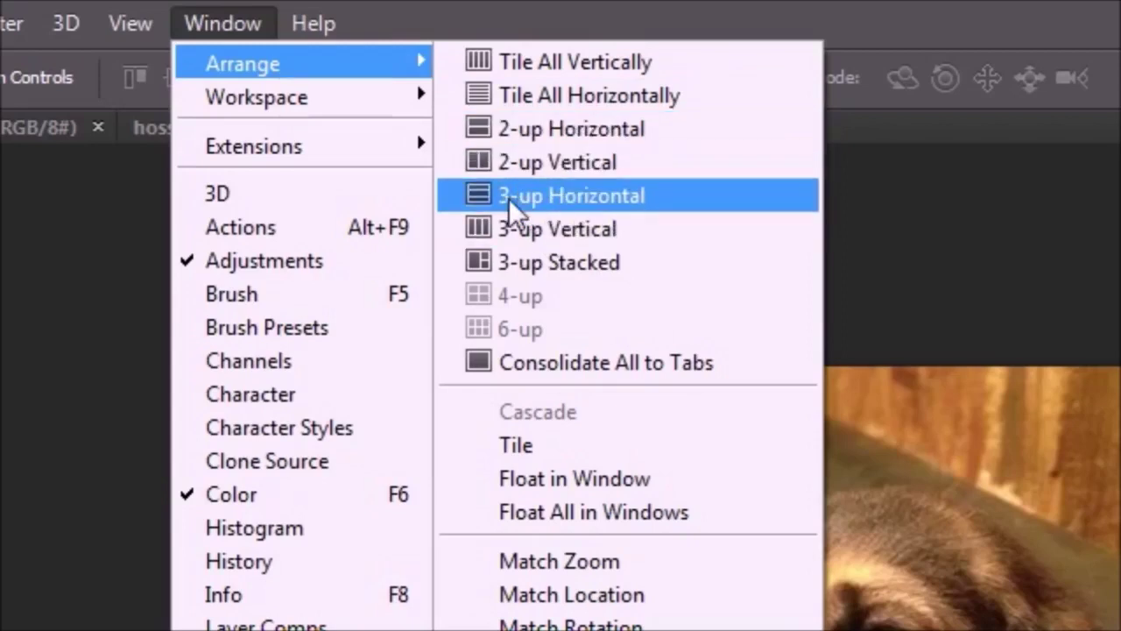
click(477, 197)
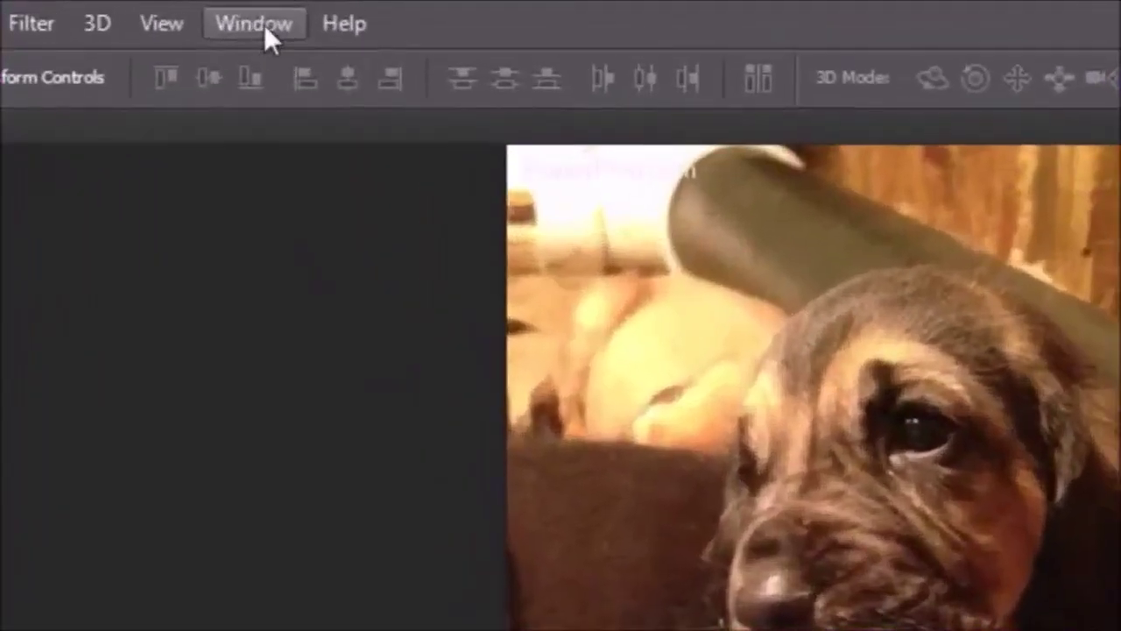
click(261, 8)
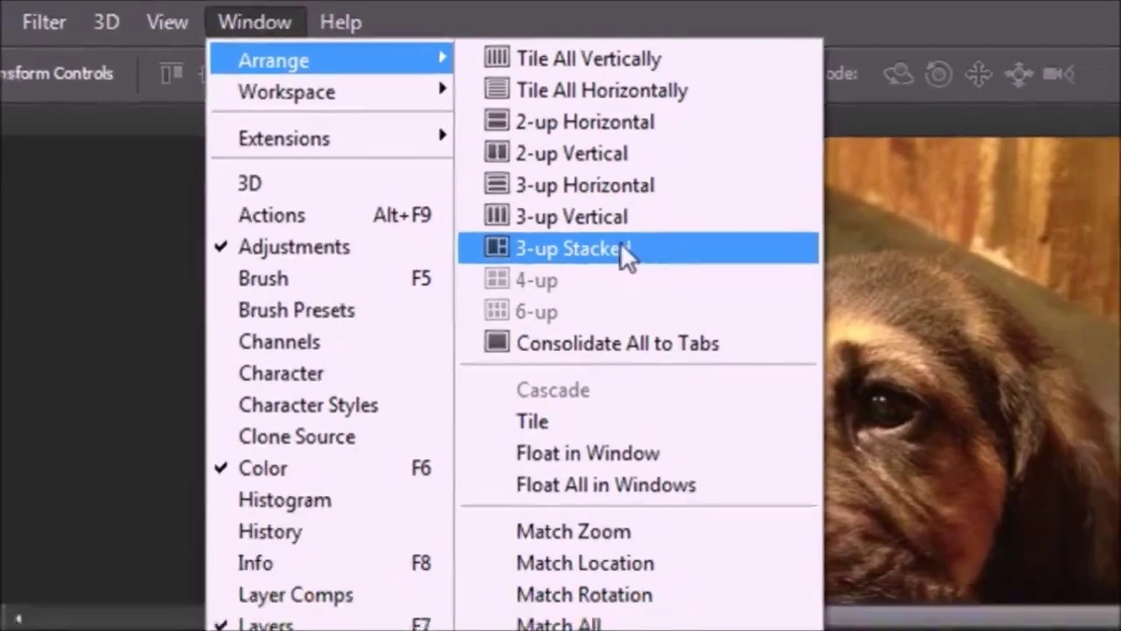
click(613, 262)
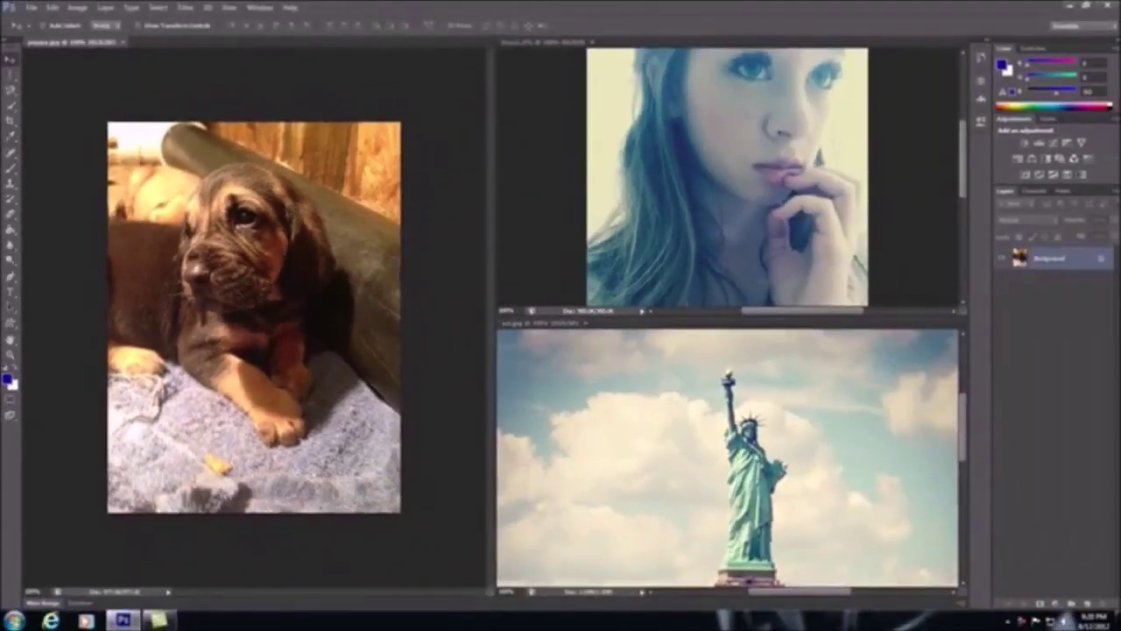
- Consolidate puppy.jpg, hoss1.JPG and sol.jpg into tabs with Window > Arrange > Consolidate All to Tabs
click(258, 8)
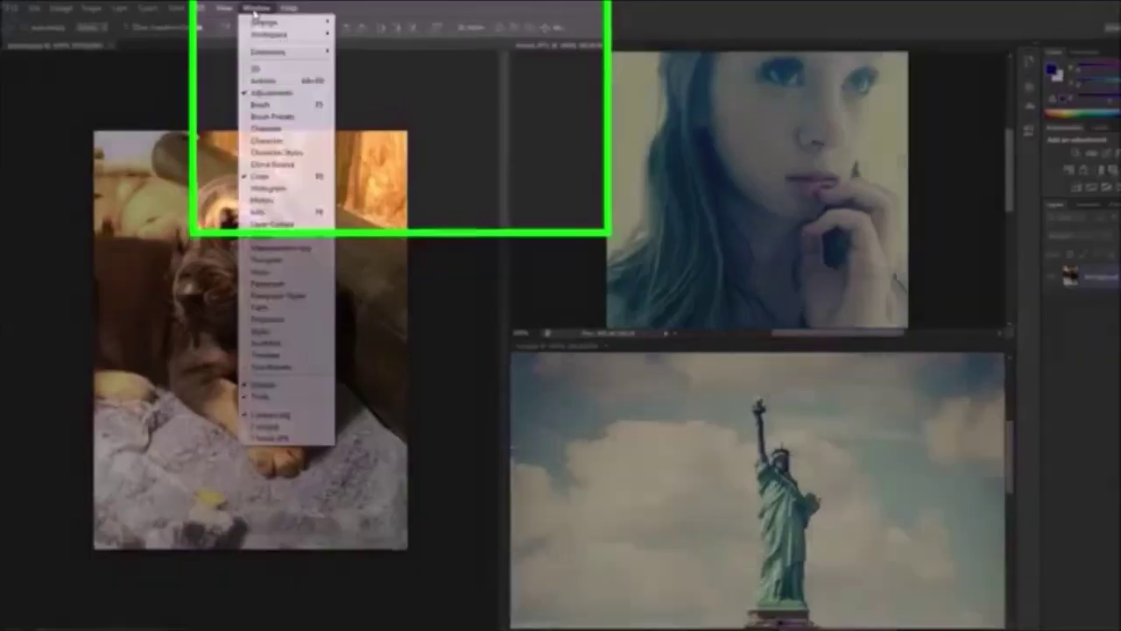
mouse_move(262, 22)
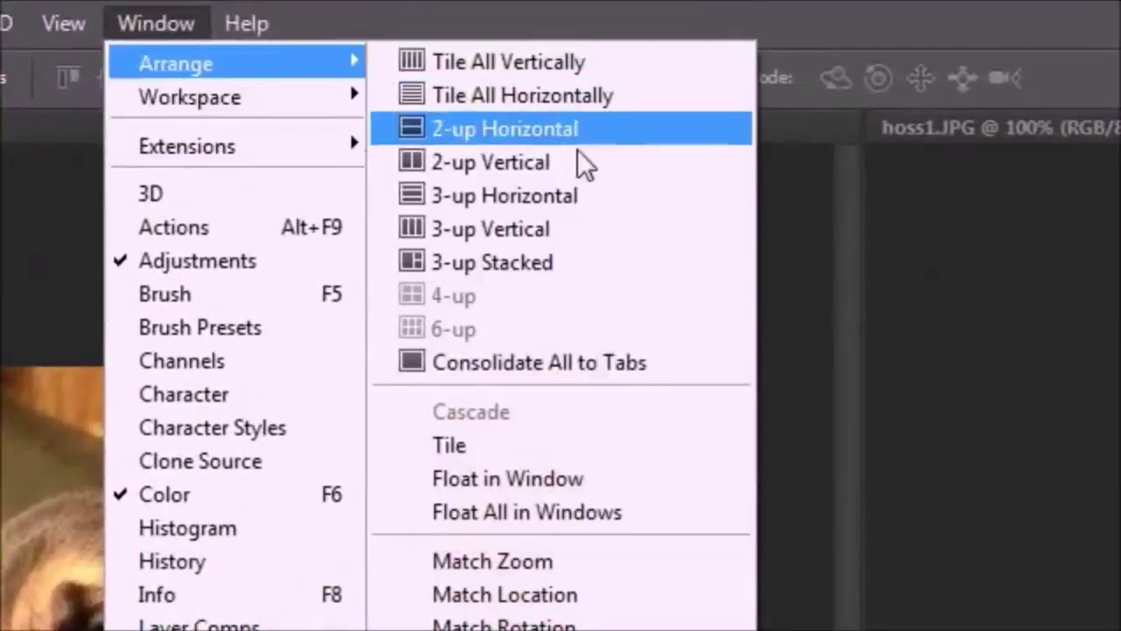
click(547, 363)
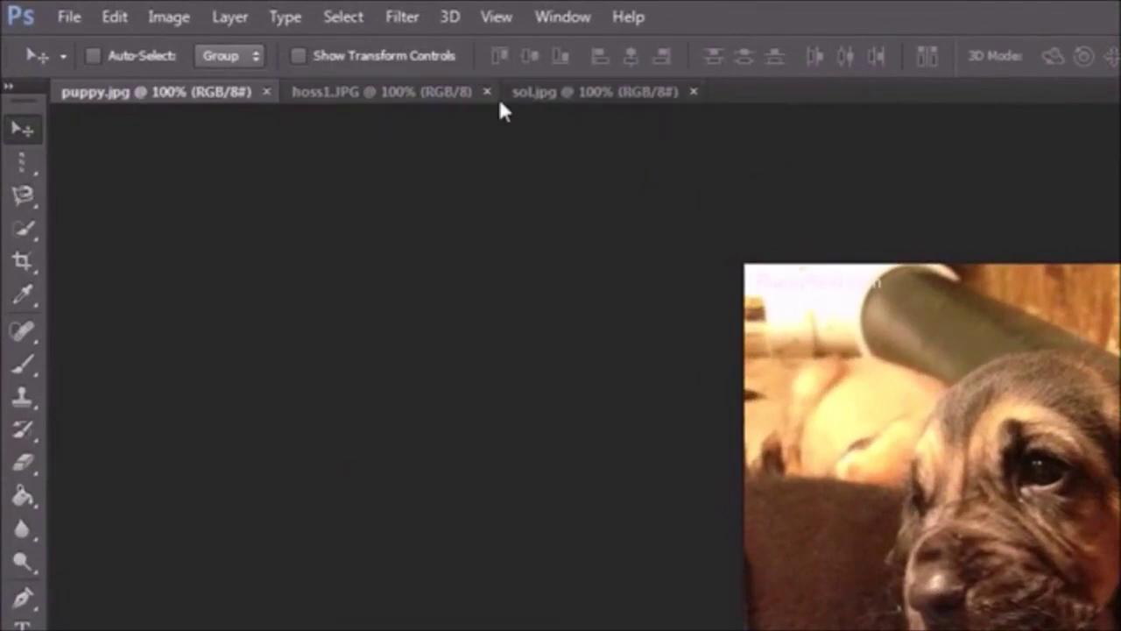
- Move the hoss1.JPG tab to the end, ordering tabs puppy.jpg, sol.jpg, hoss1.JPG, with puppy showing
click(321, 97)
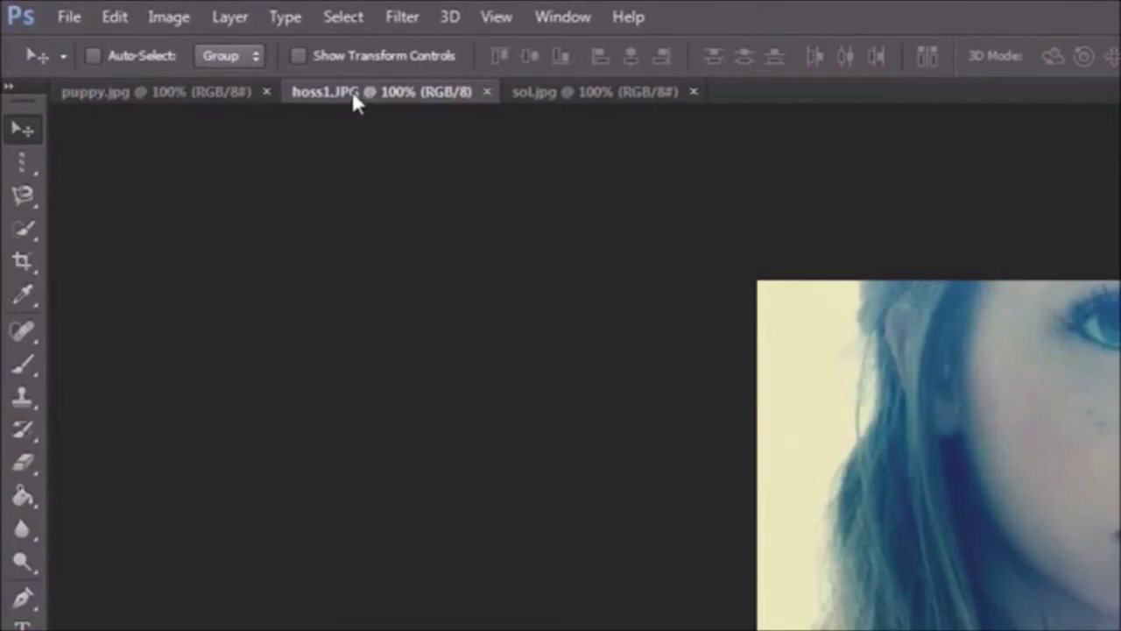
drag(339, 89, 95, 99)
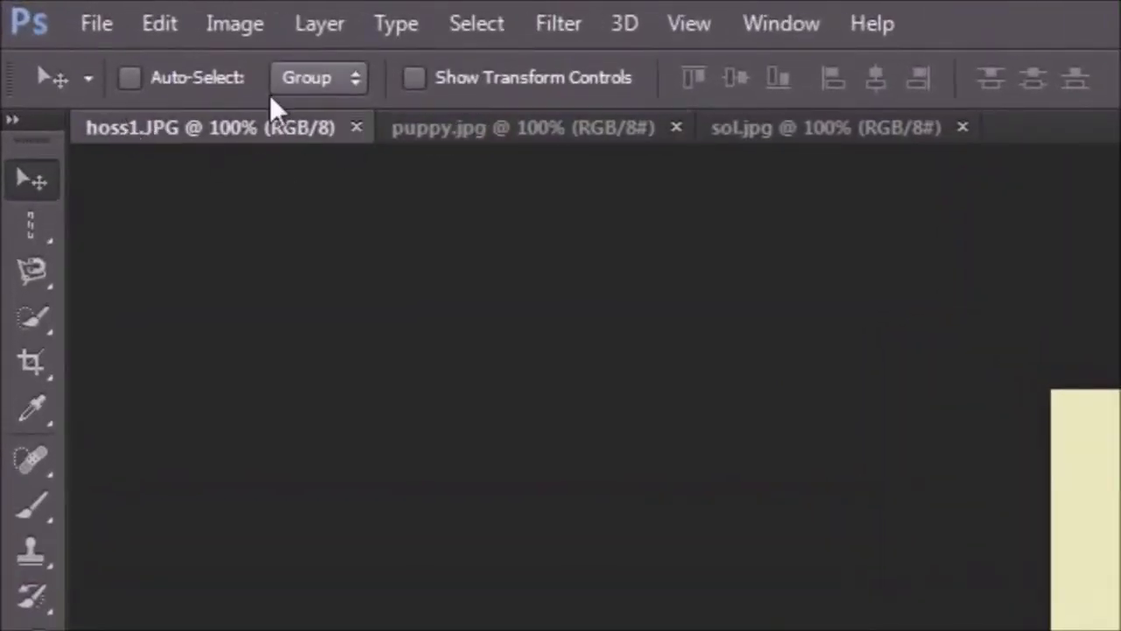
drag(172, 145, 843, 125)
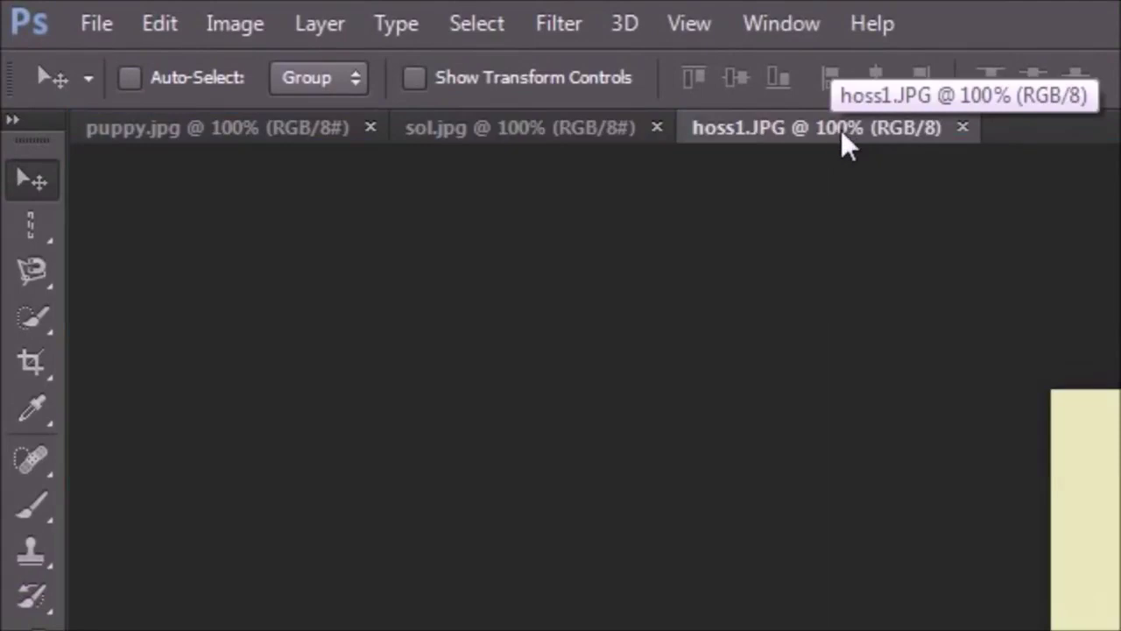
click(450, 138)
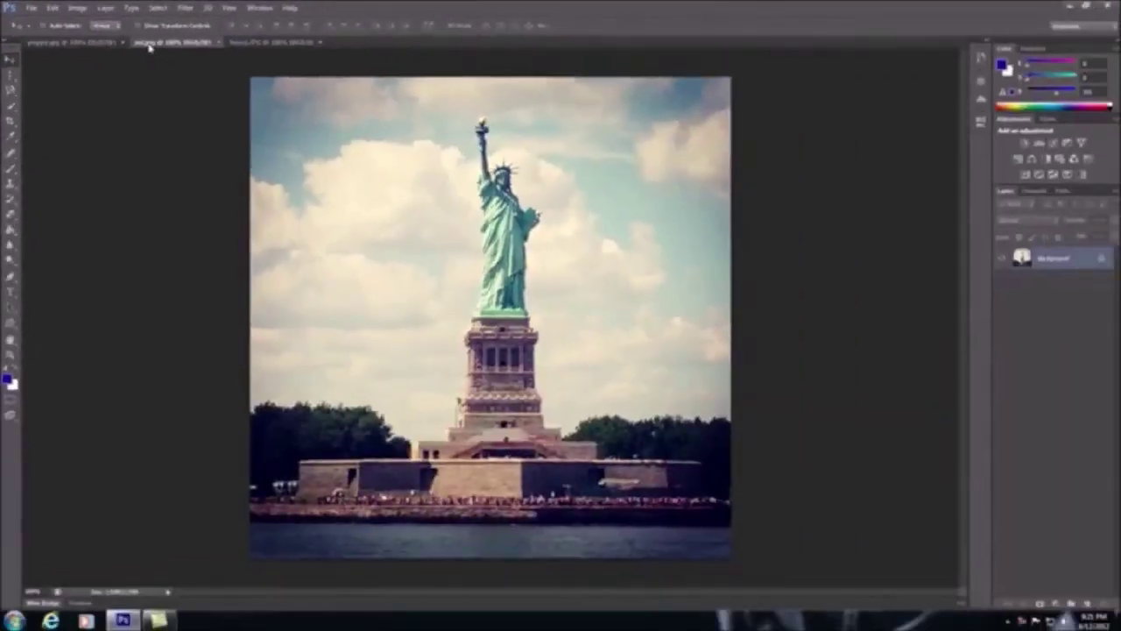
click(54, 49)
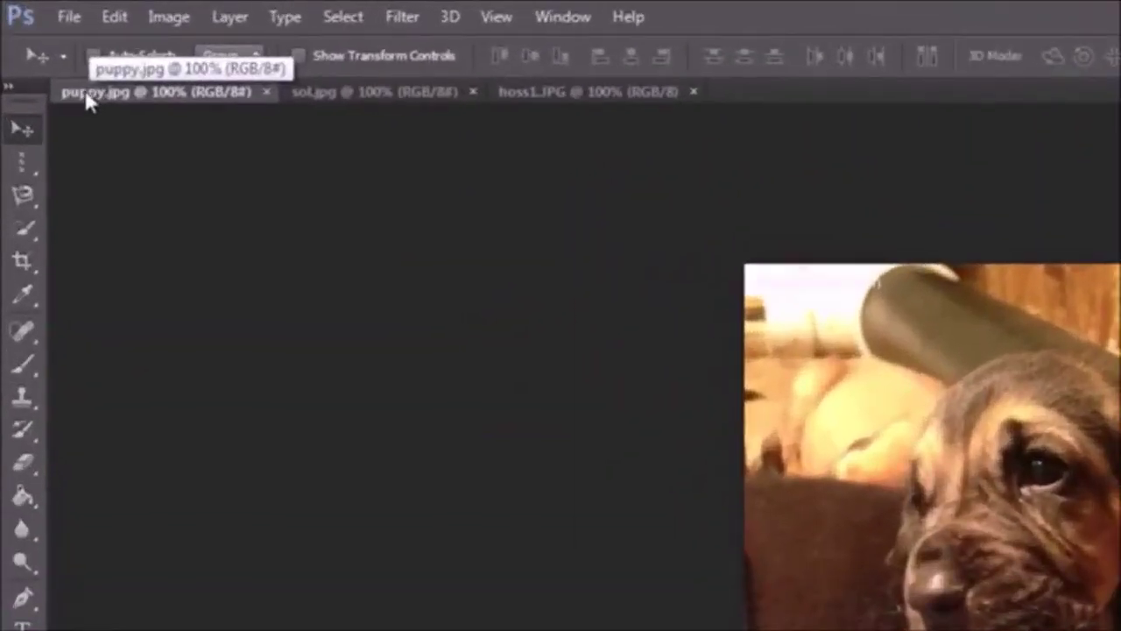
- Float puppy.jpg in its own window left of the hoss1.JPG portrait and drag it onto the portrait
drag(88, 101, 441, 364)
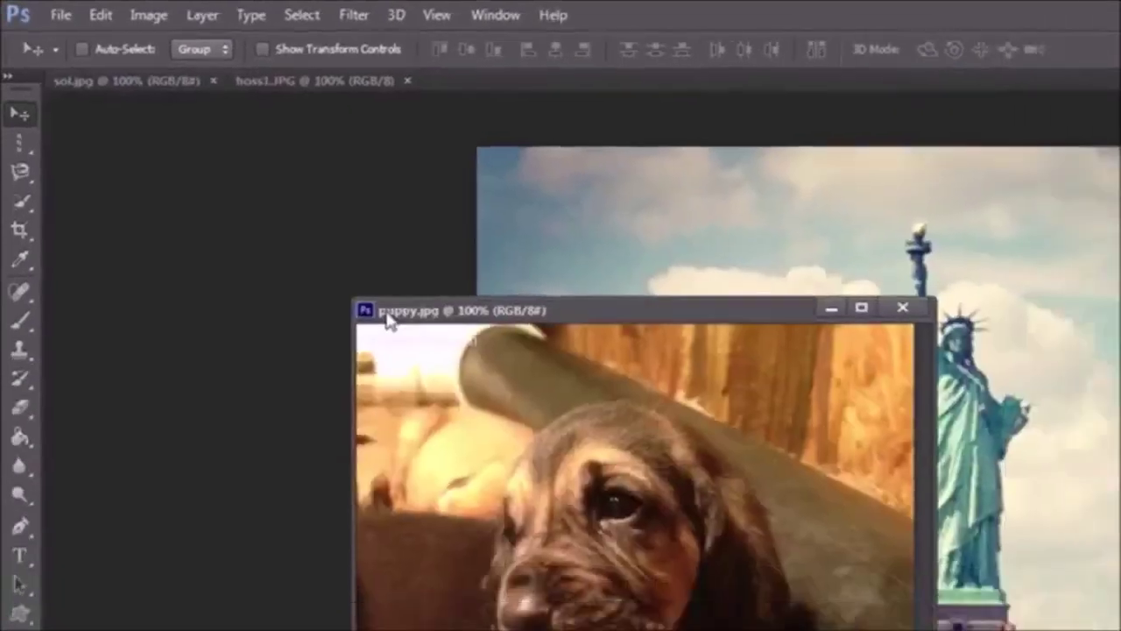
drag(248, 178, 654, 127)
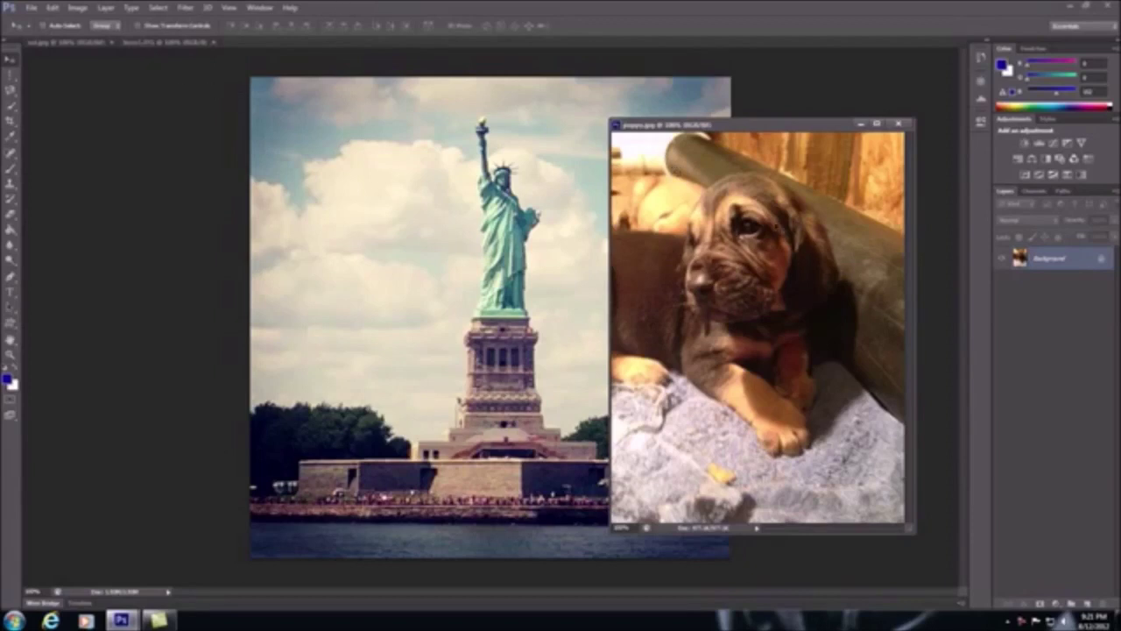
click(153, 43)
drag(674, 128, 99, 101)
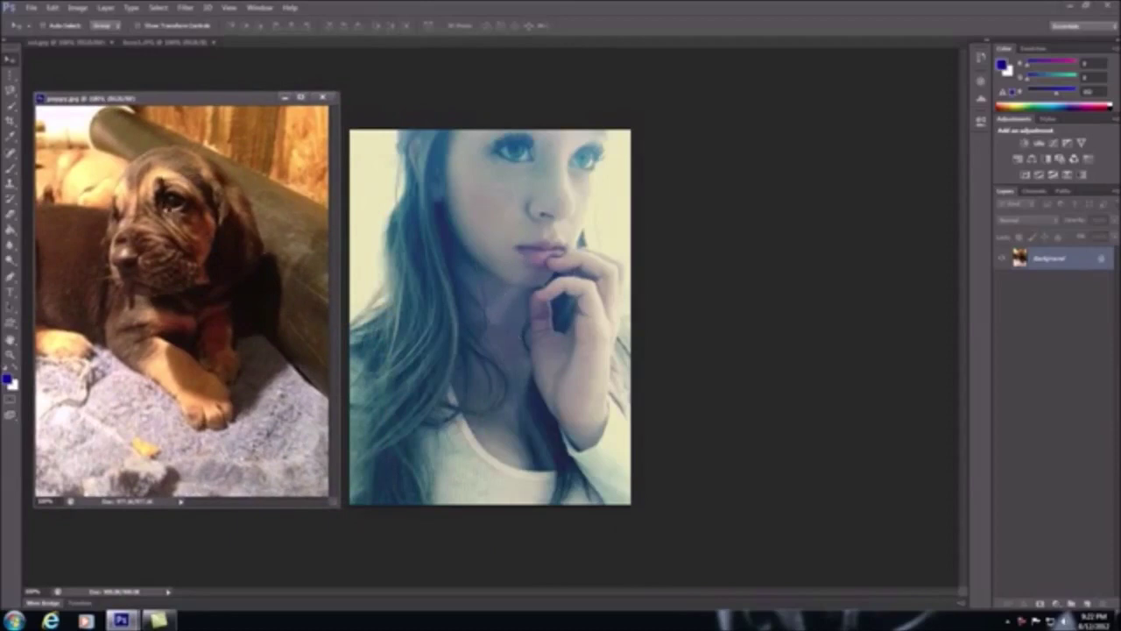
drag(91, 150, 485, 294)
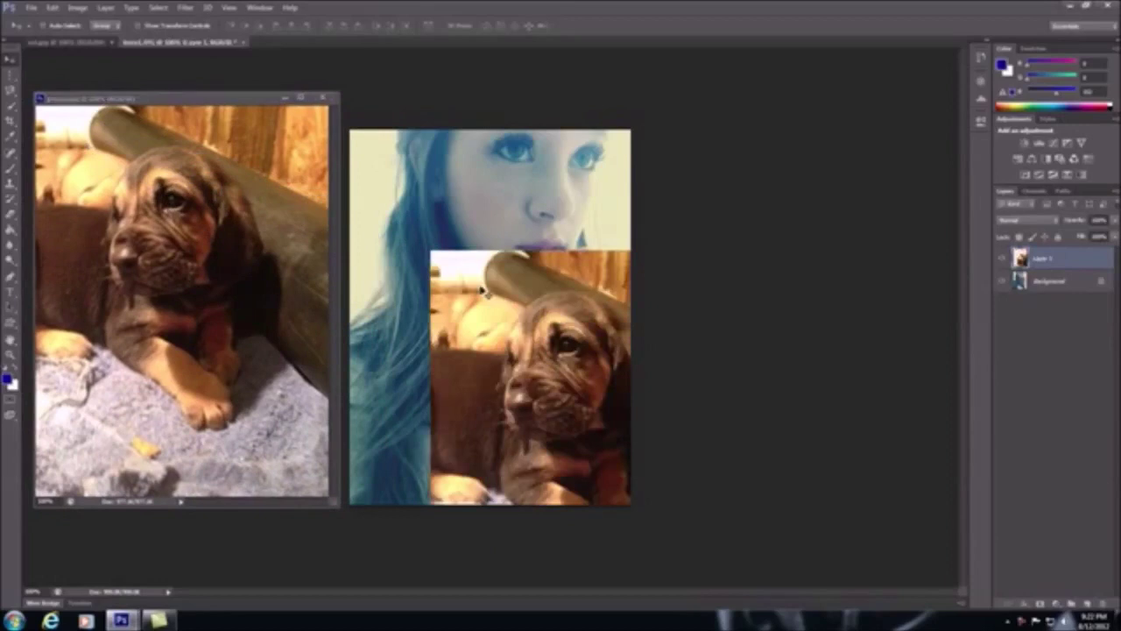
- Close the floating puppy window and position Layer 1 at the portrait's top-left corner
click(322, 97)
drag(517, 341, 436, 352)
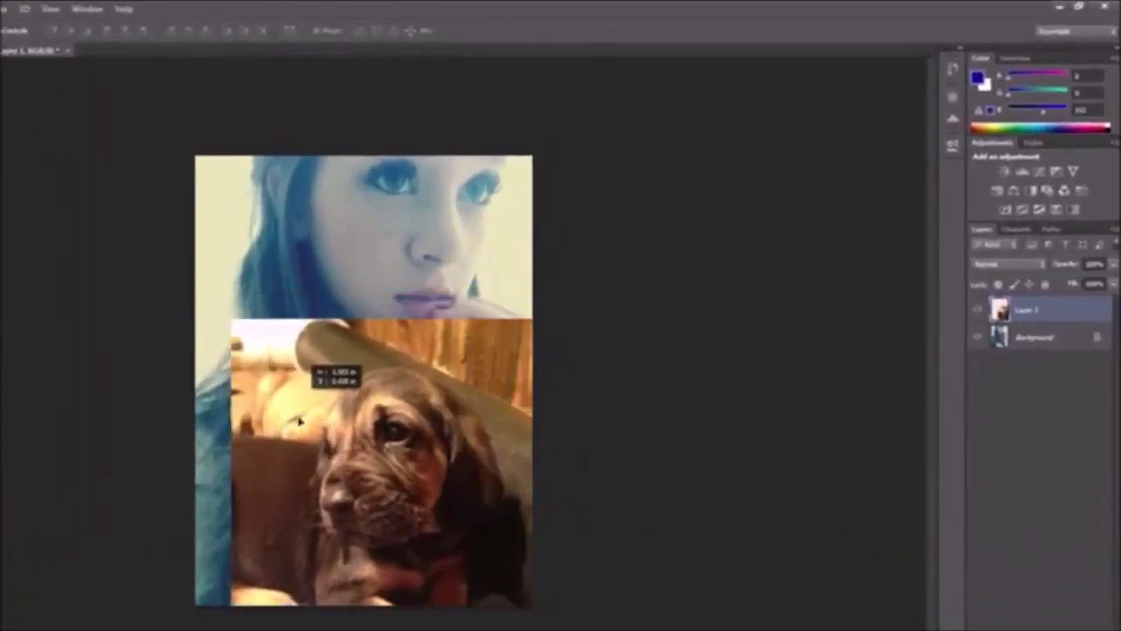
drag(298, 420, 394, 462)
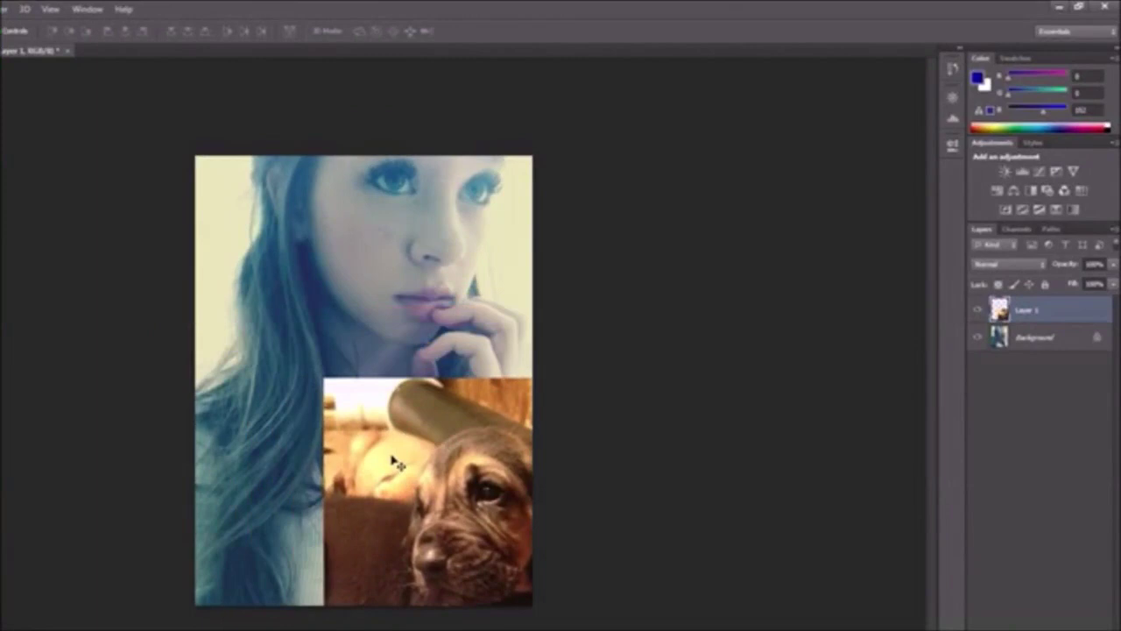
drag(394, 465, 226, 182)
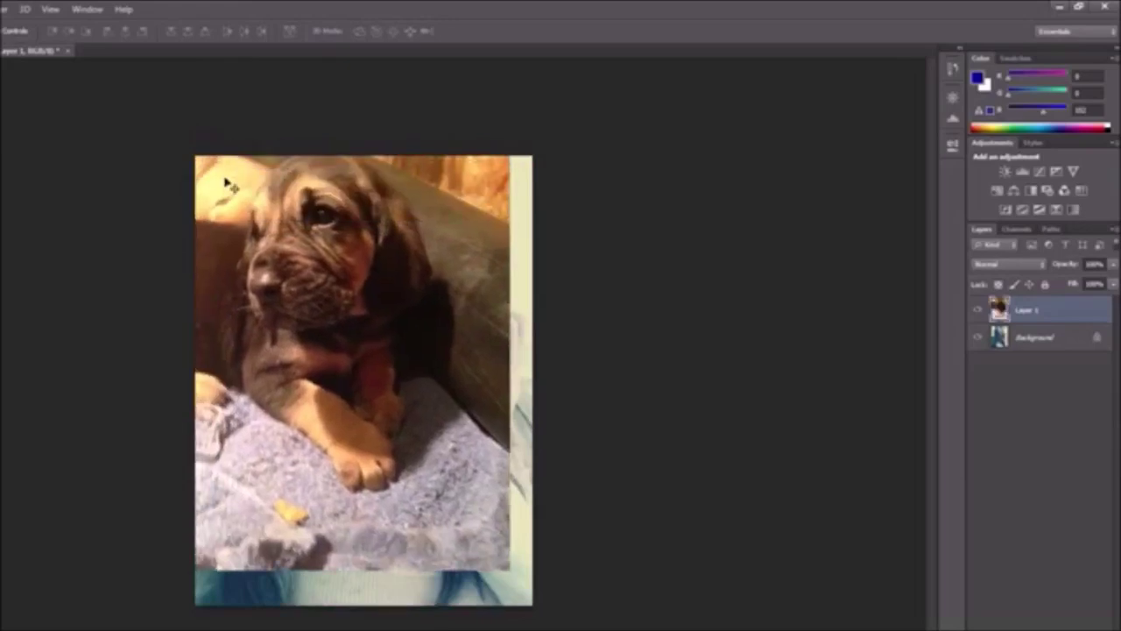
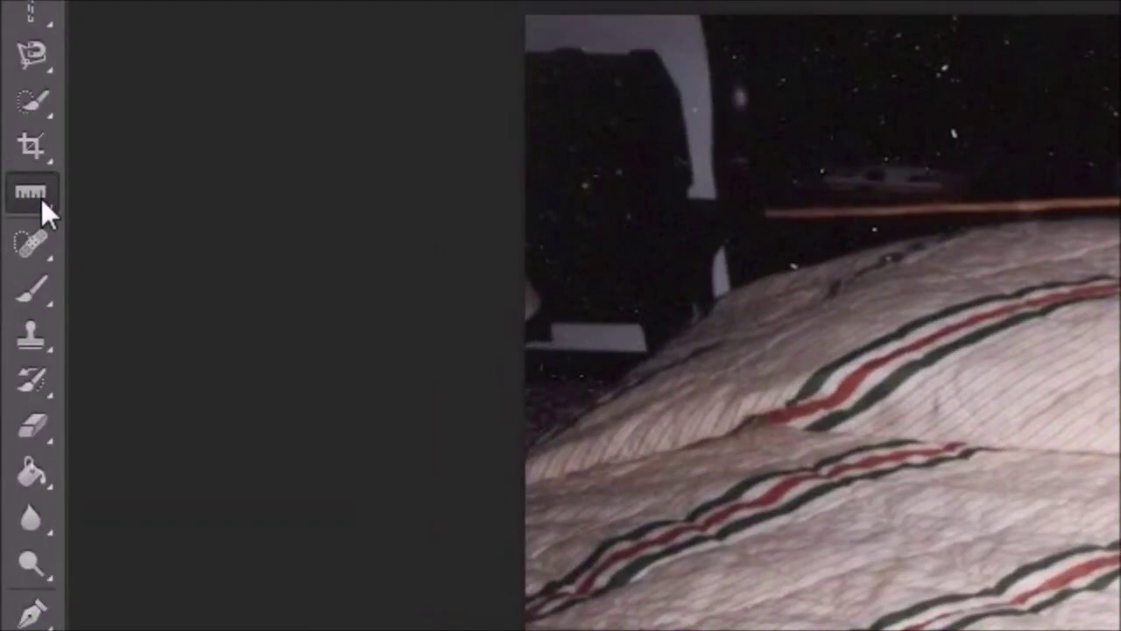
- Switch the eyedropper tool group to the Ruler Tool for measuring angles
right_click(32, 198)
click(117, 198)
right_click(33, 196)
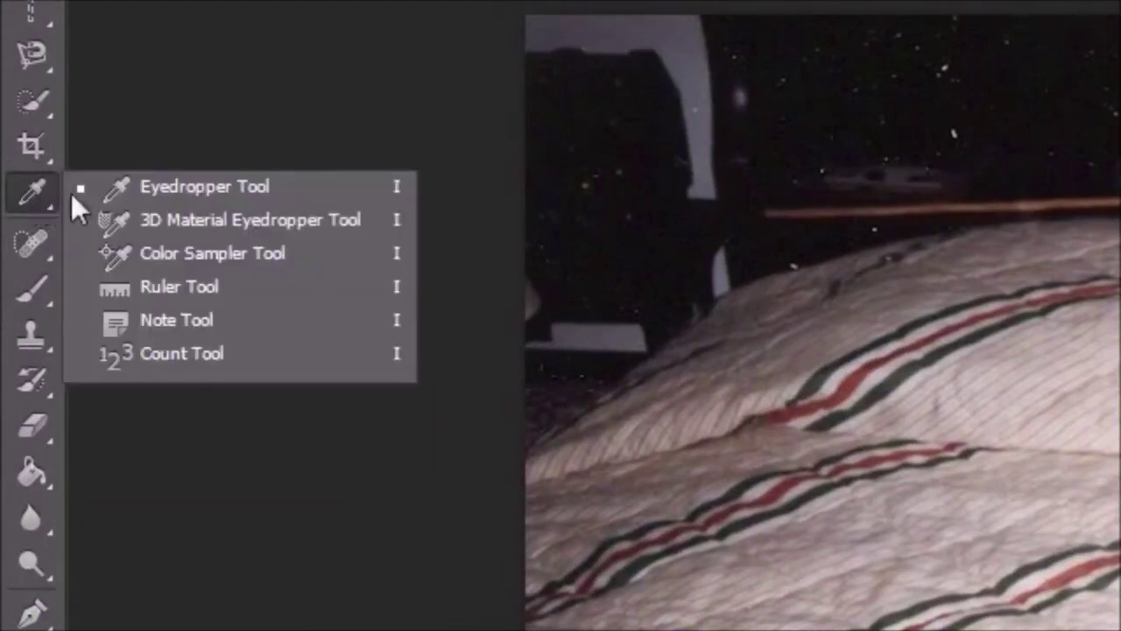
click(201, 289)
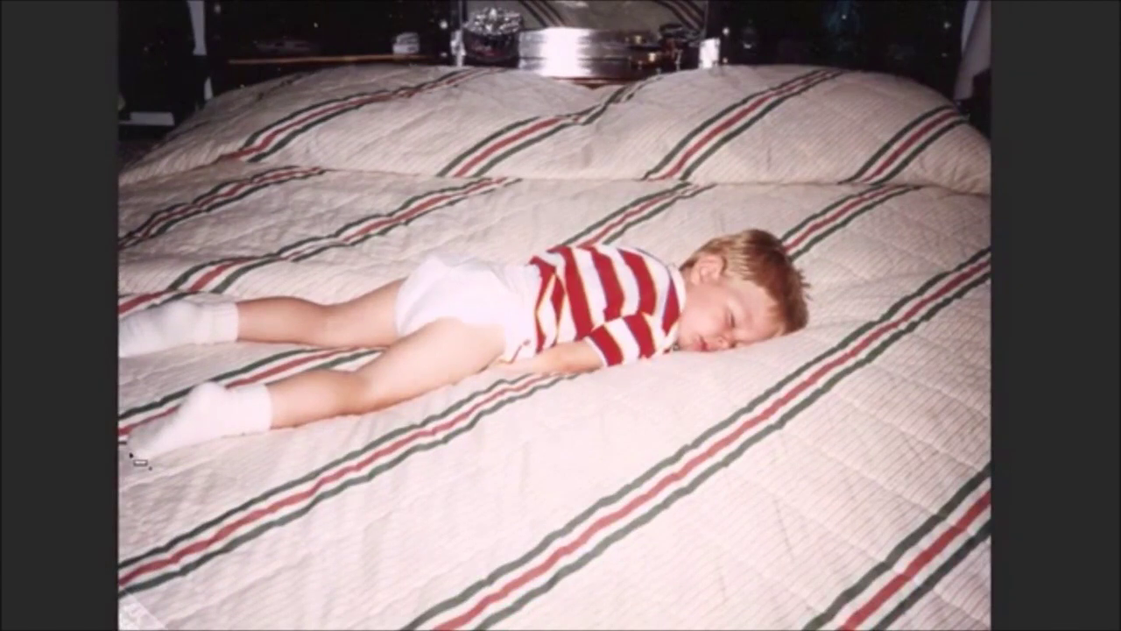
- Draw a measuring line from the sock toward the knee, then swing its end up to the boy's head
drag(129, 453, 790, 303)
drag(804, 296, 804, 293)
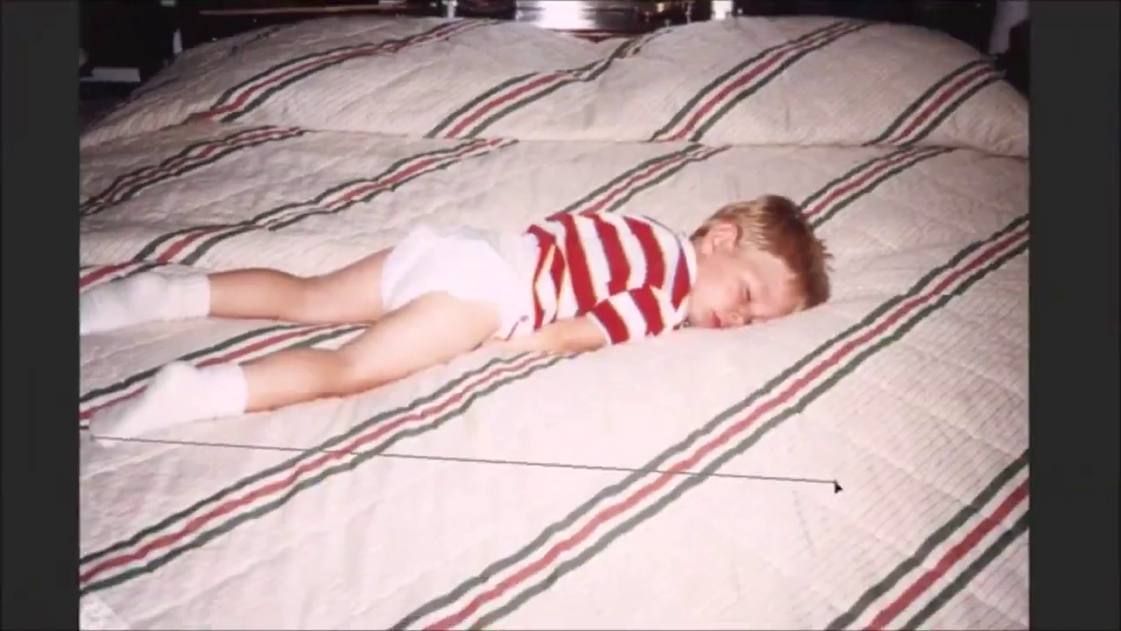
drag(843, 483, 824, 264)
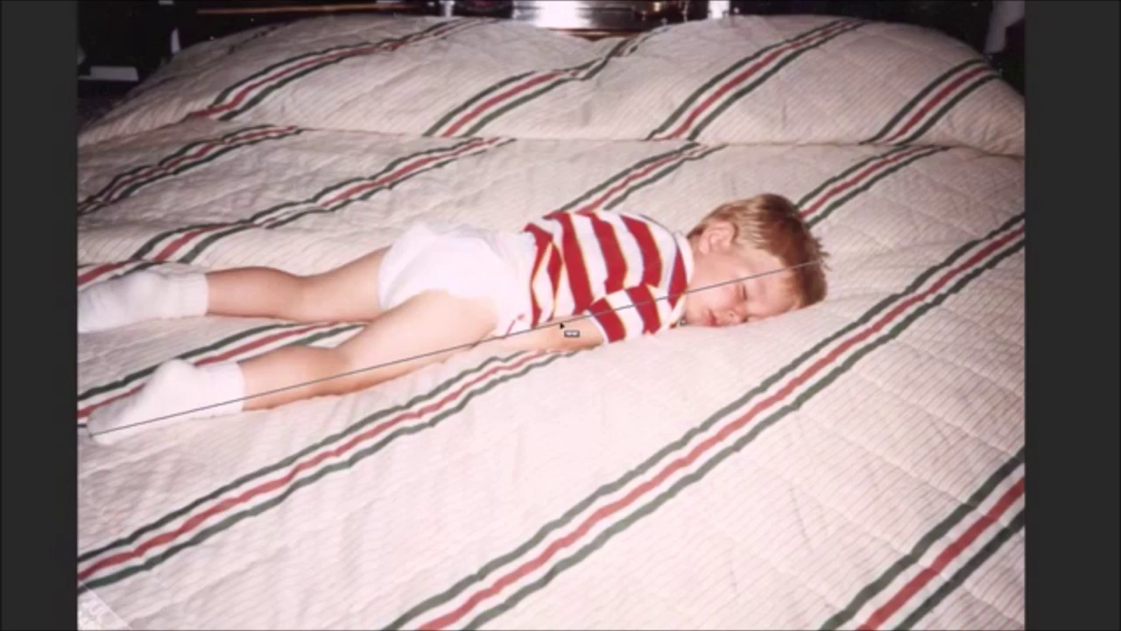
- Redraw measuring lines at several angles, ending with a diagonal line from the leg
drag(213, 185, 716, 482)
drag(258, 229, 582, 565)
drag(576, 522, 810, 162)
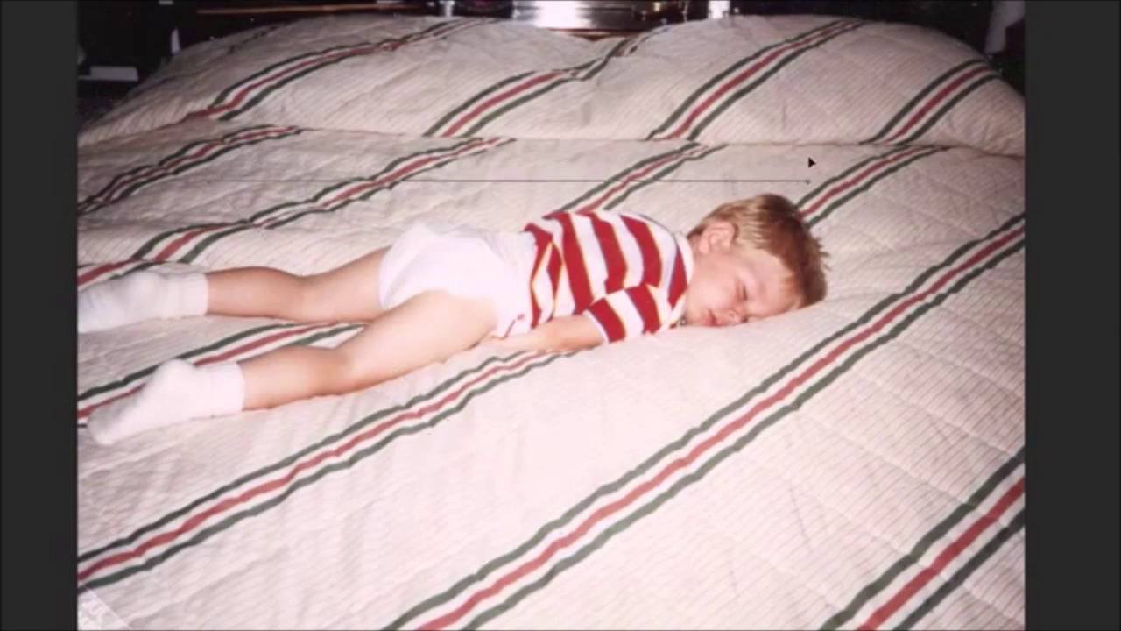
drag(836, 123, 790, 131)
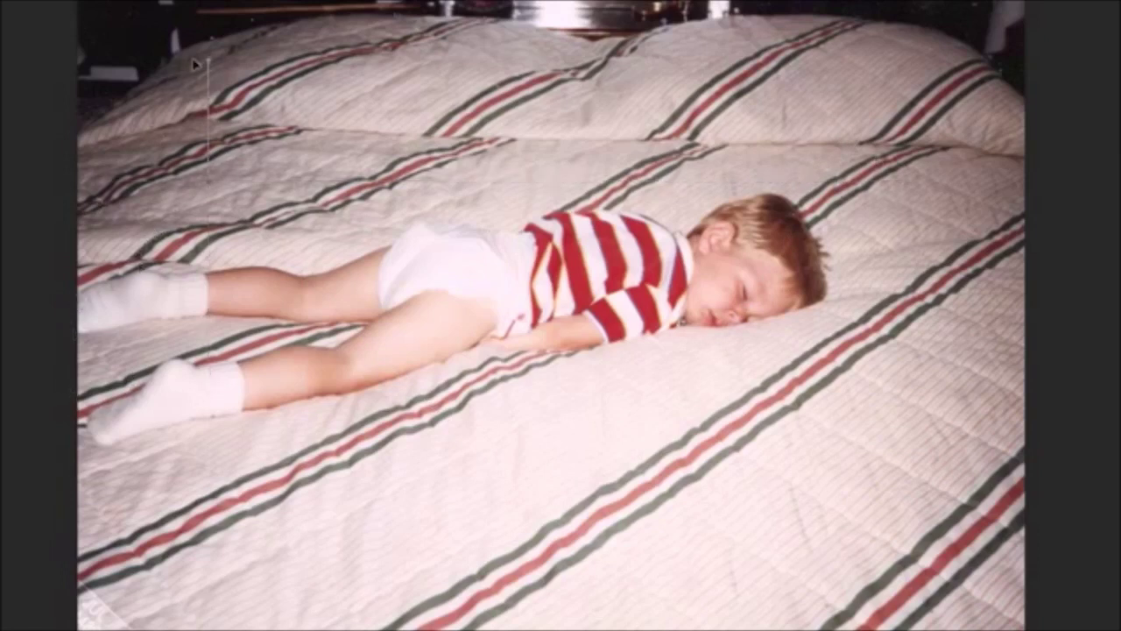
drag(217, 180, 797, 181)
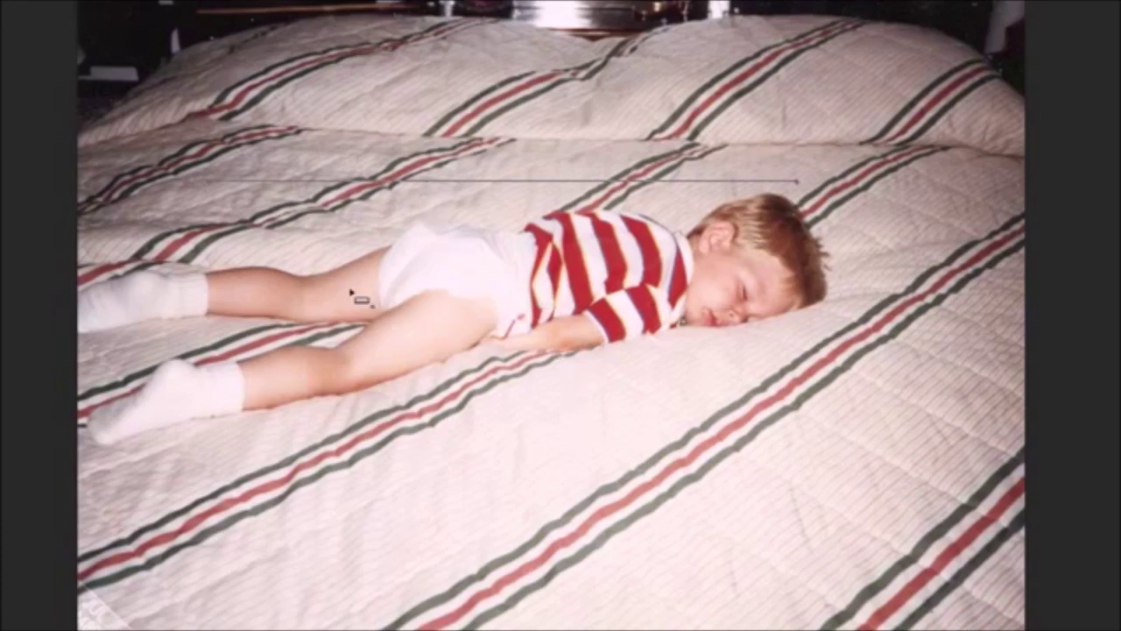
drag(302, 307, 601, 453)
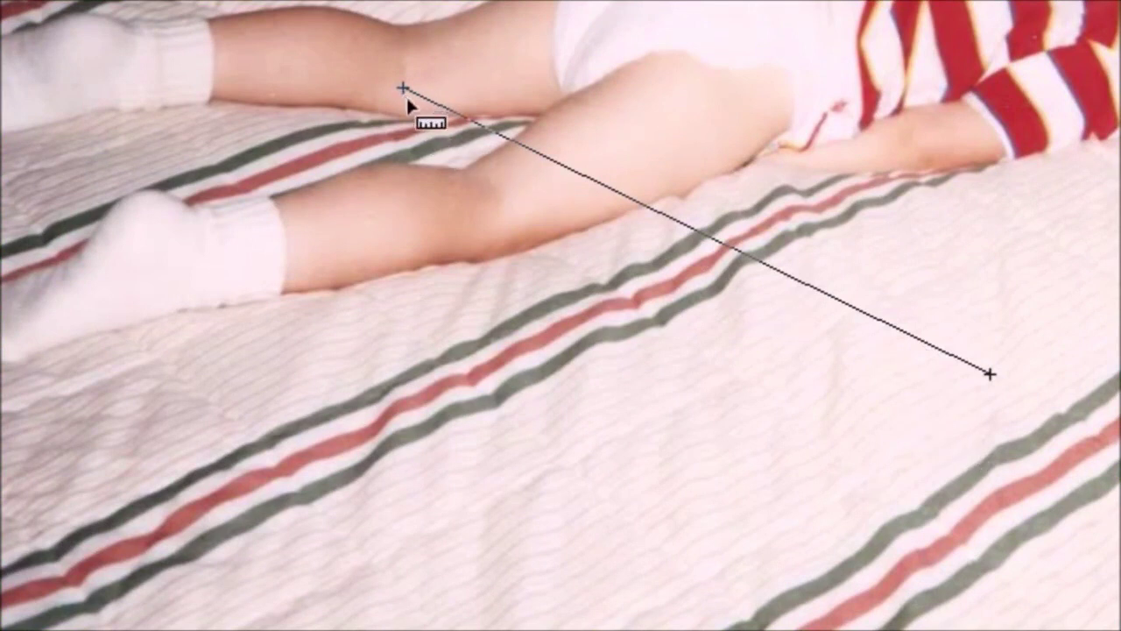
- Reposition the ruler line's ends and redraw it from the hip downward, reading 280.79
drag(403, 89, 385, 131)
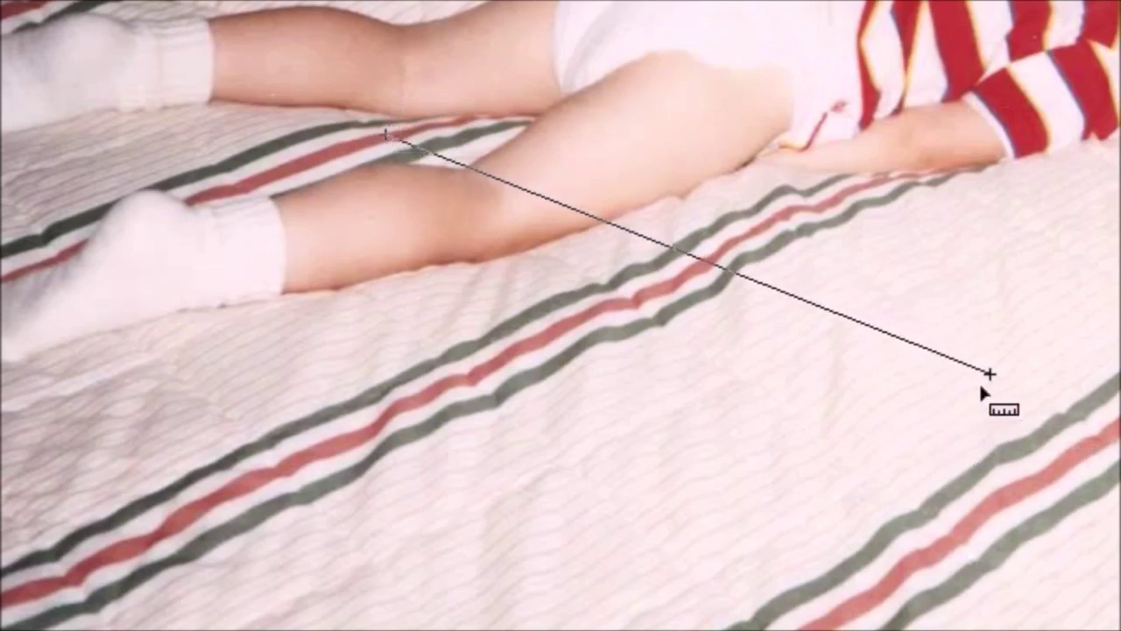
drag(989, 375, 1010, 492)
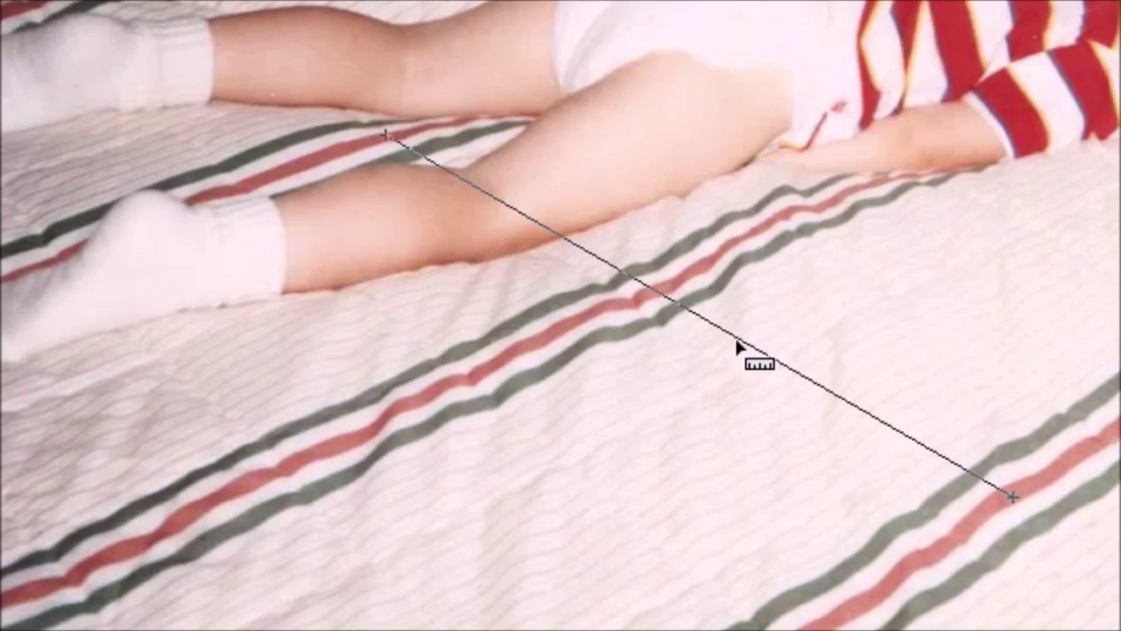
drag(736, 342, 557, 401)
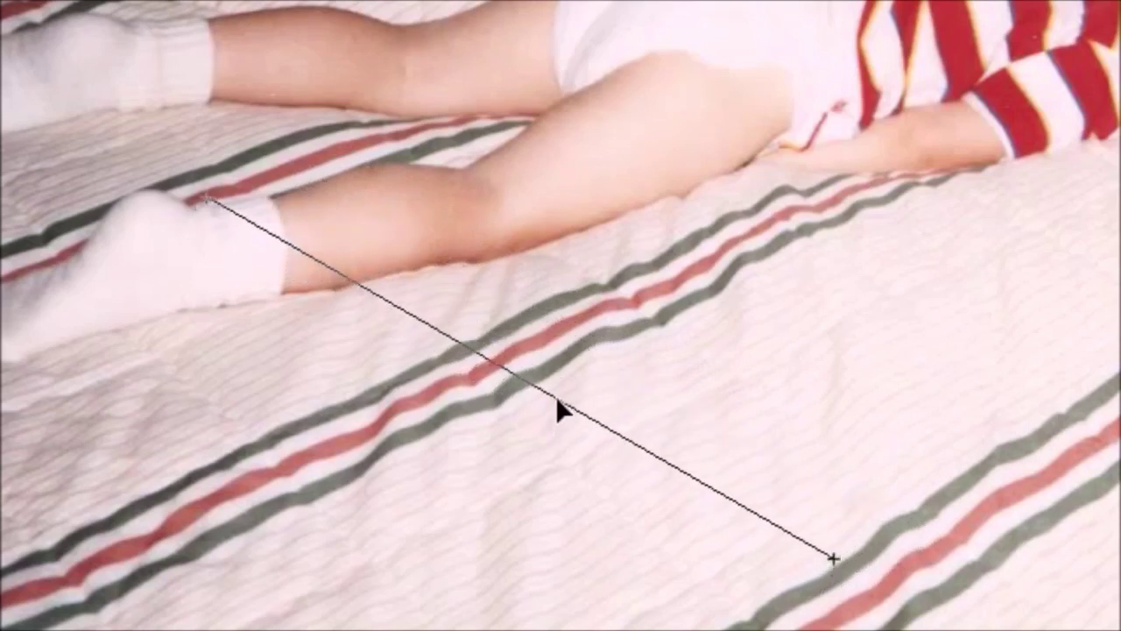
drag(833, 560, 881, 593)
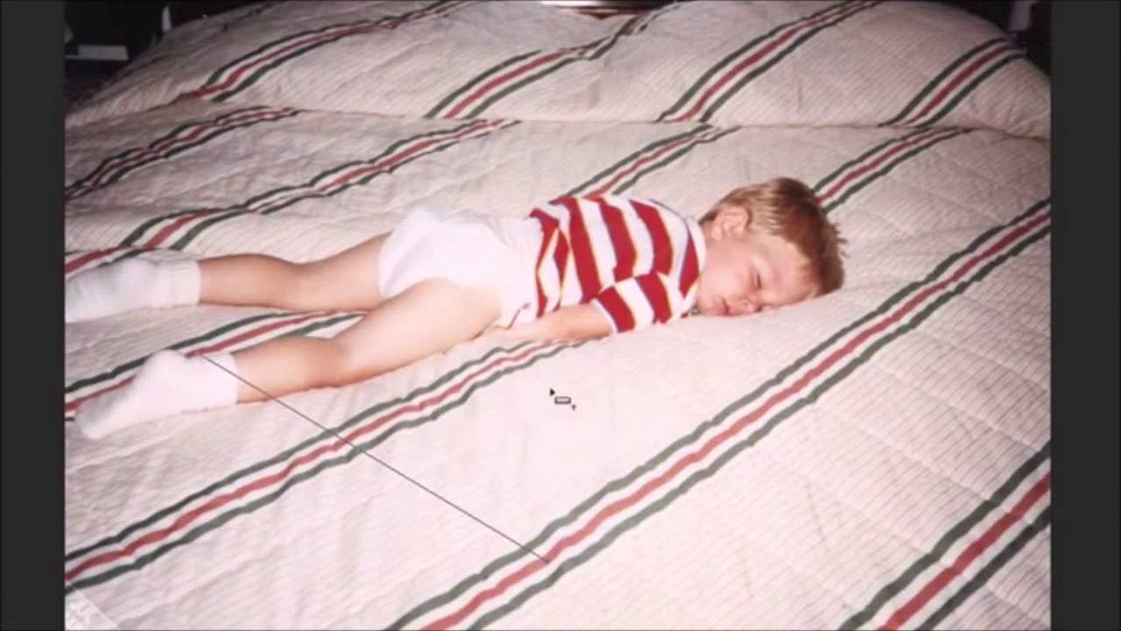
drag(427, 350, 648, 486)
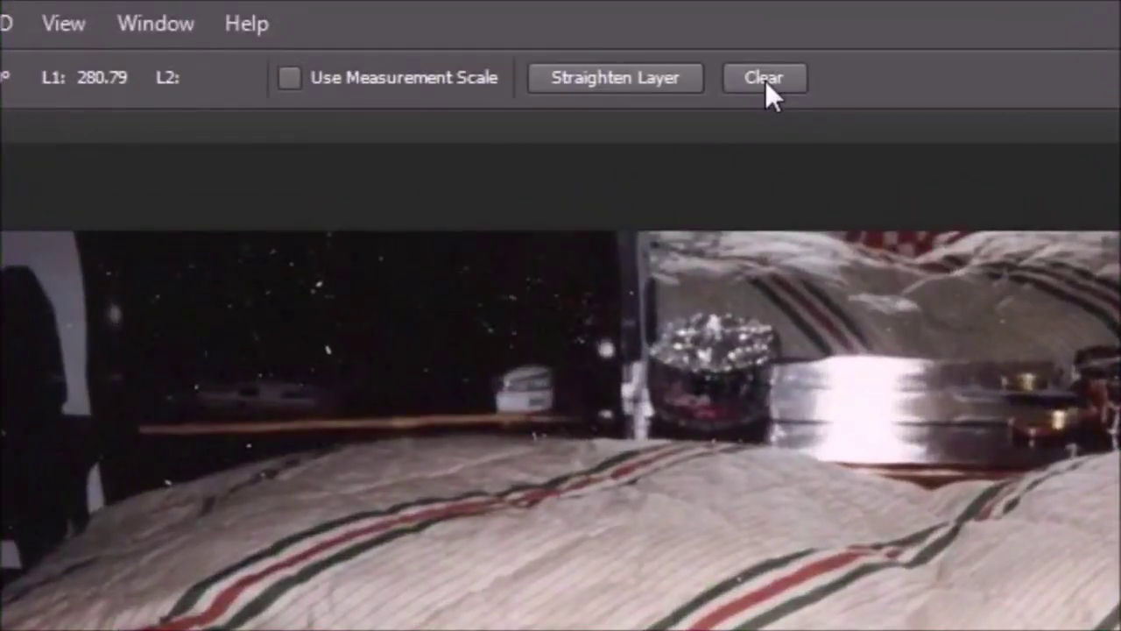
- Clear the measurement and draw a new line rising along a bedspread stripe, reading 373.70
click(765, 80)
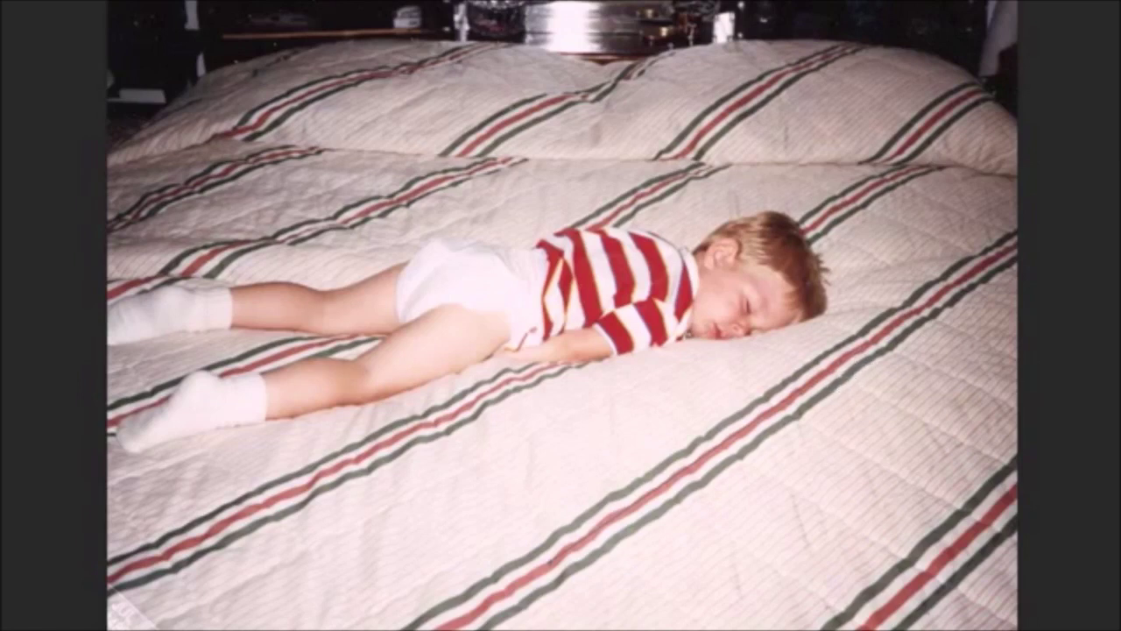
mouse_move(474, 524)
mouse_down()
mouse_move(558, 490)
mouse_move(745, 366)
mouse_up()
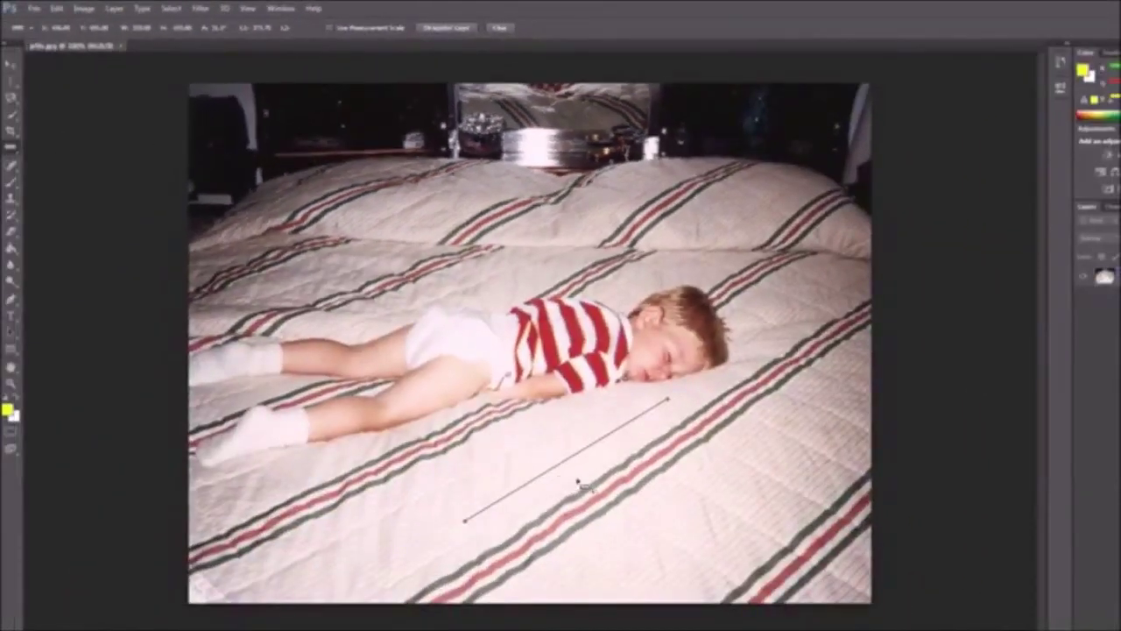
- Straighten the layer to the measured angle, then stop the screen recording
click(446, 28)
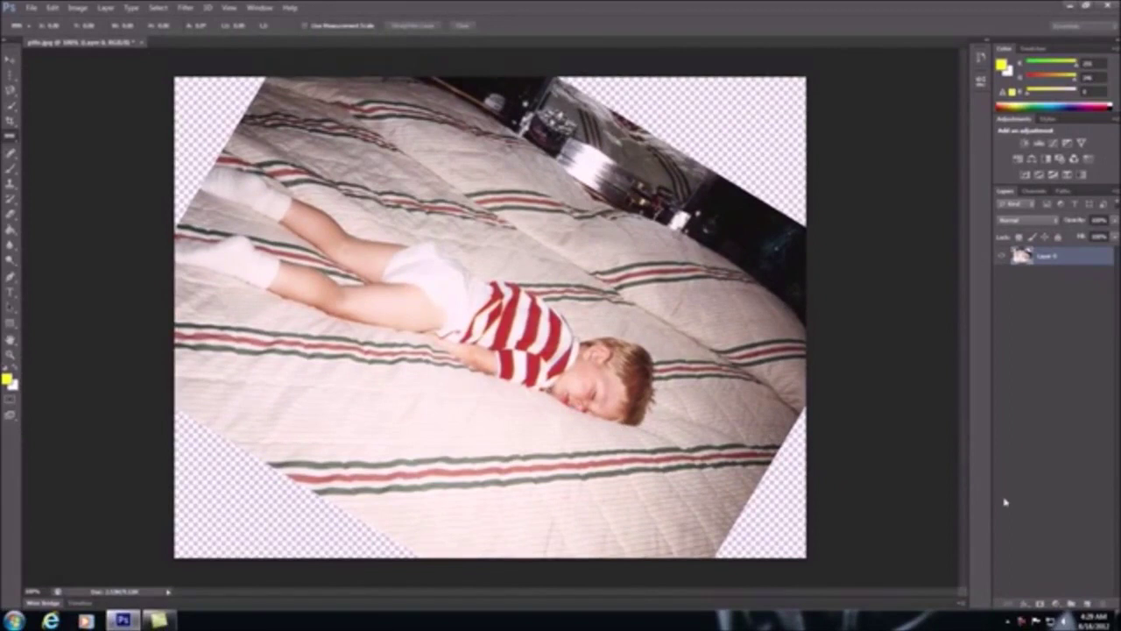
right_click(1021, 620)
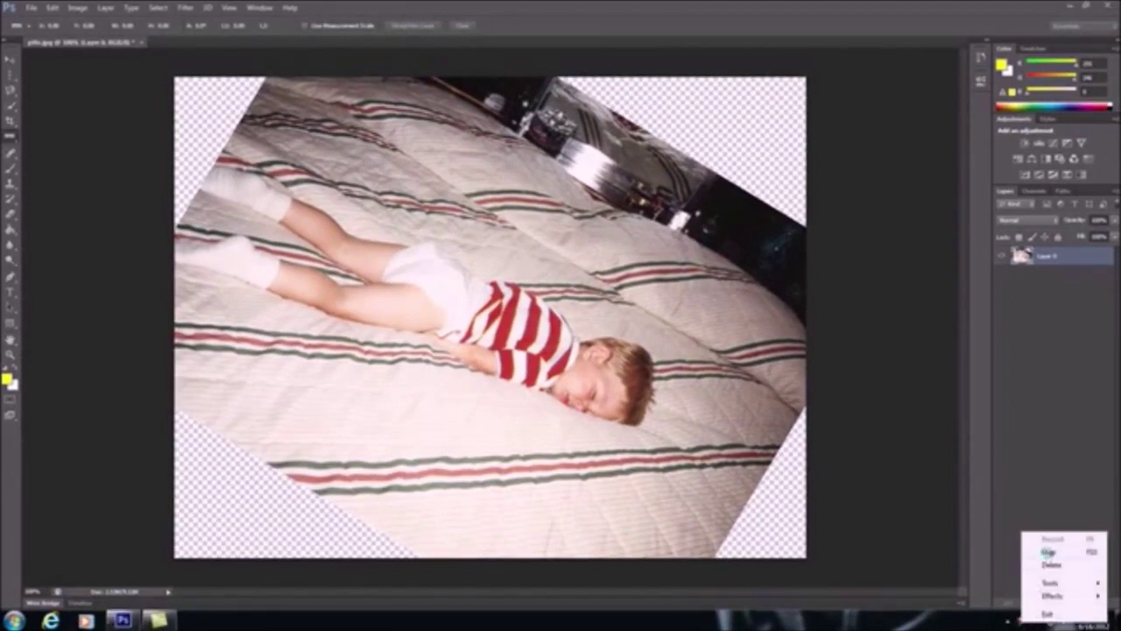
click(1047, 551)
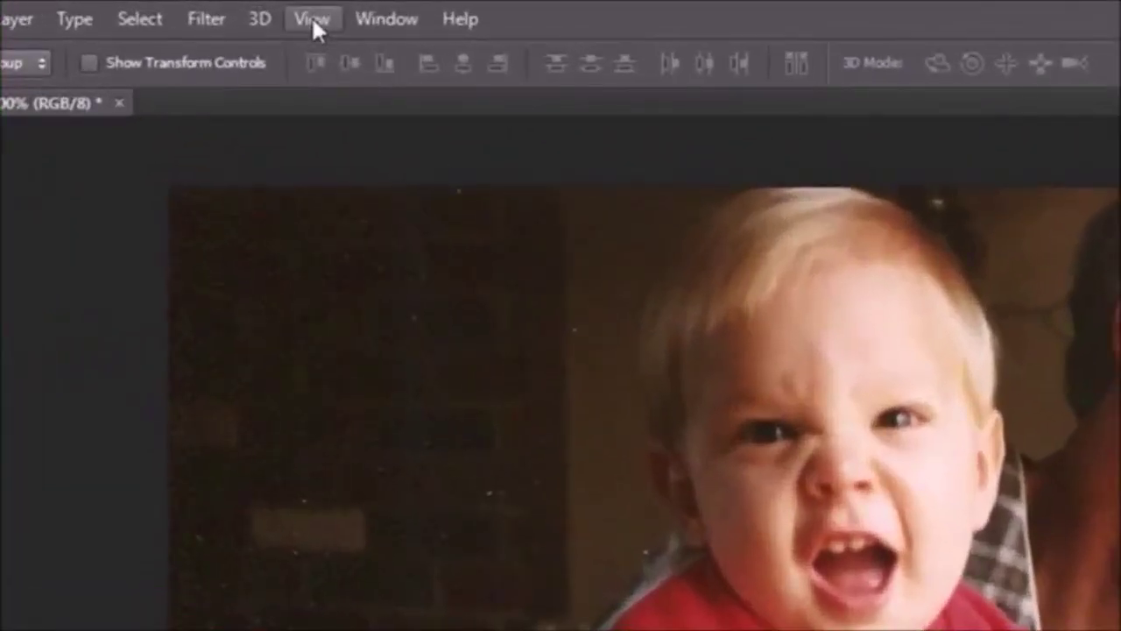
- Show rulers on screamingBaby.jpg, switching their units to inches and then to pixels
click(312, 23)
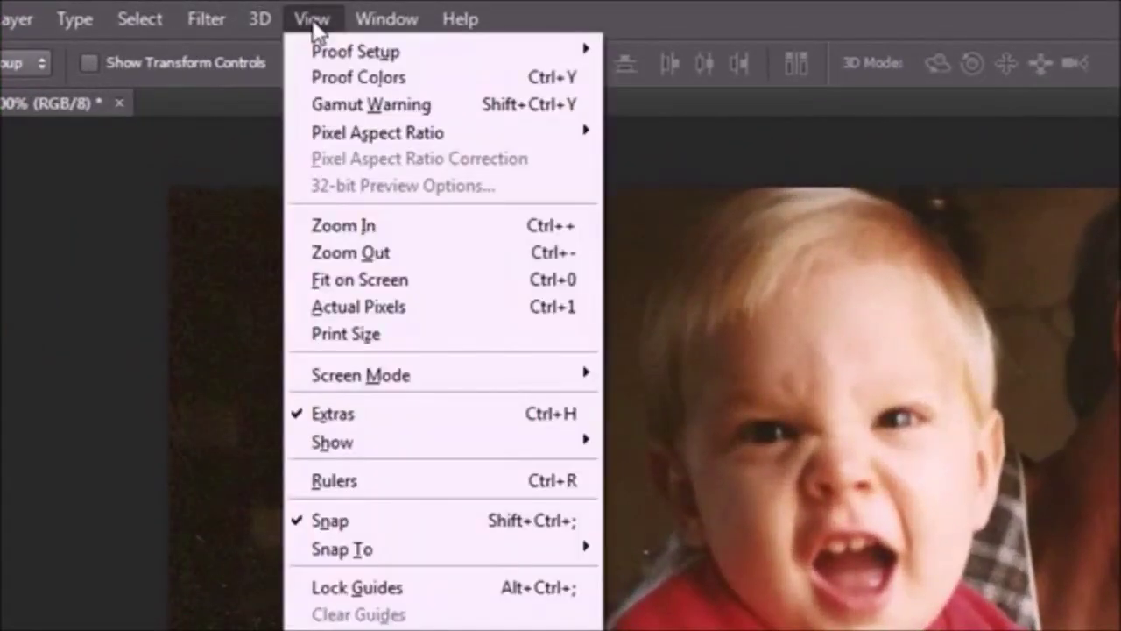
click(336, 482)
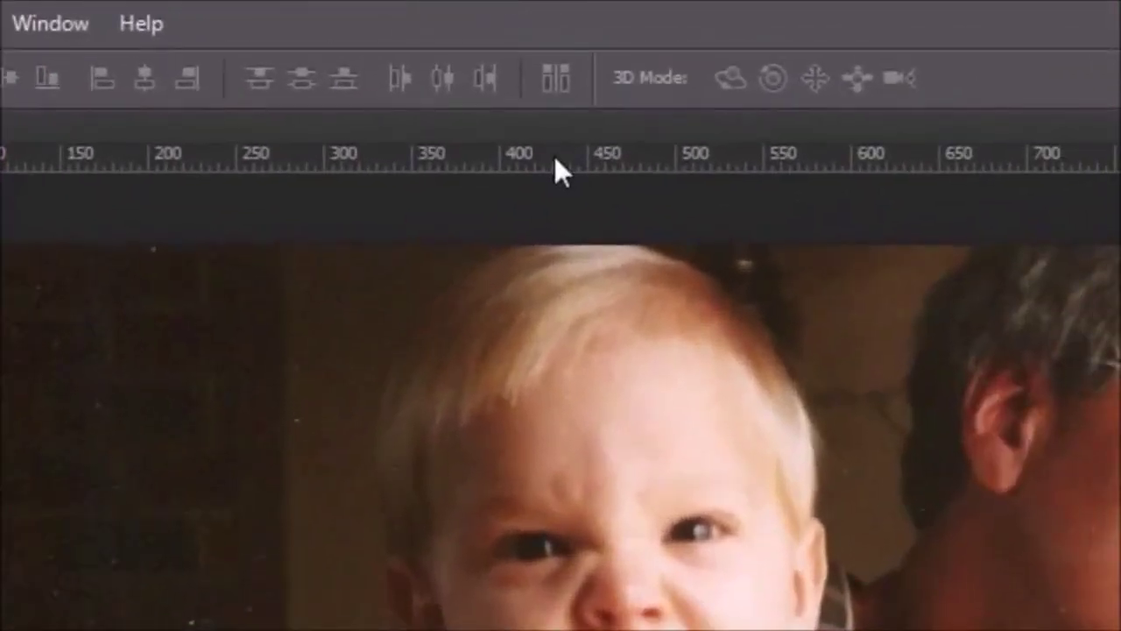
right_click(553, 158)
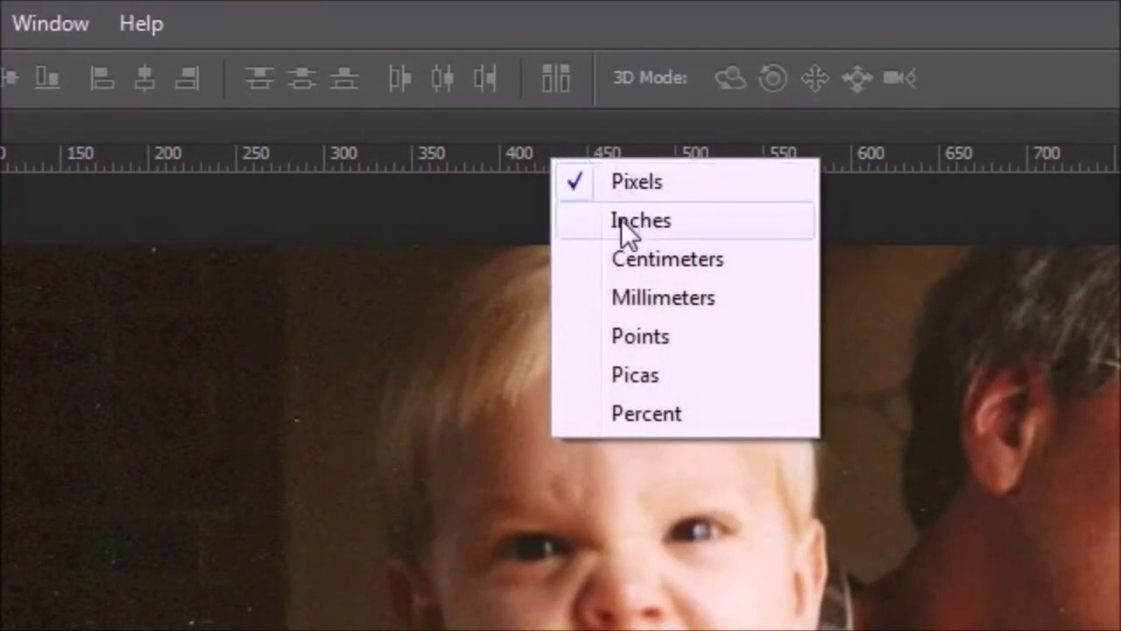
click(621, 219)
right_click(532, 162)
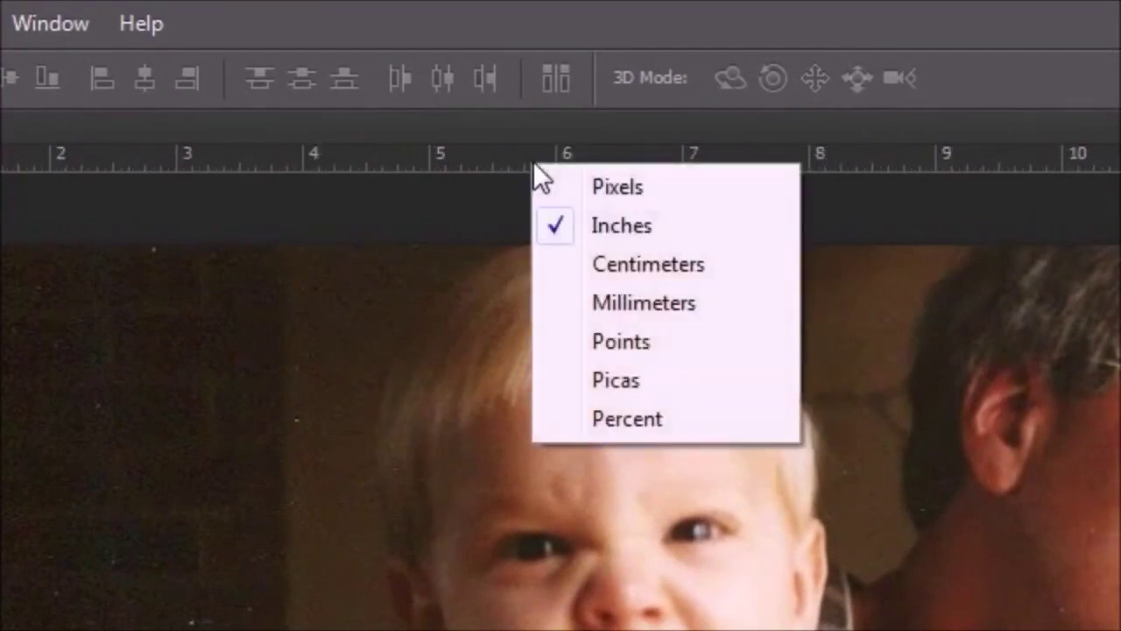
click(589, 190)
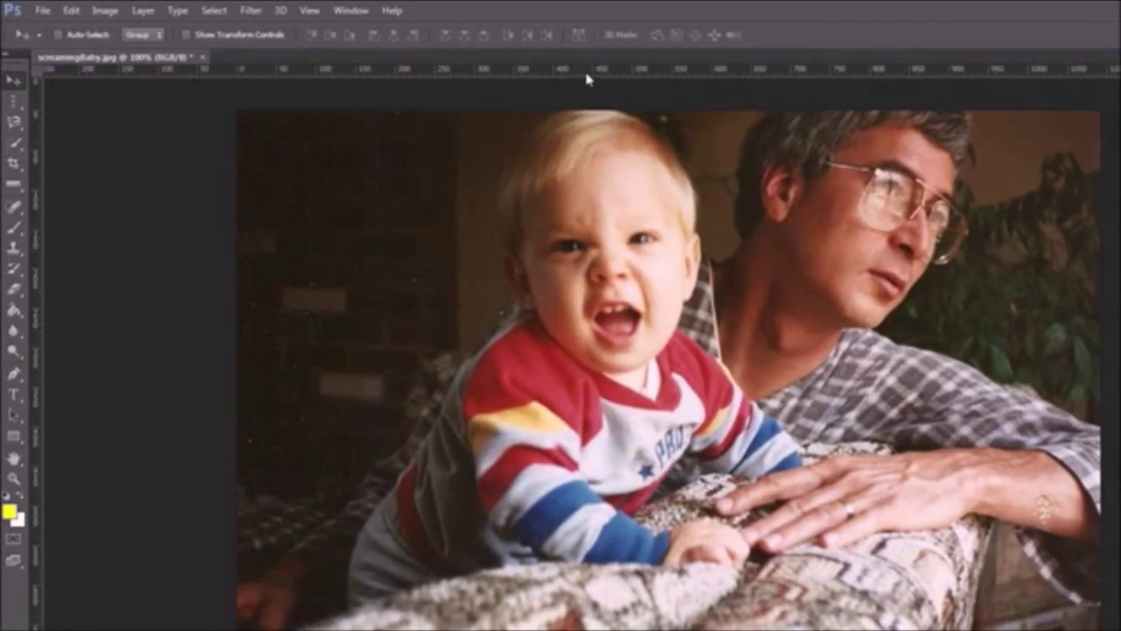
- Drag out horizontal guides, one at Y 330 px, and vertical guides, one at X 353 px
drag(591, 73, 614, 147)
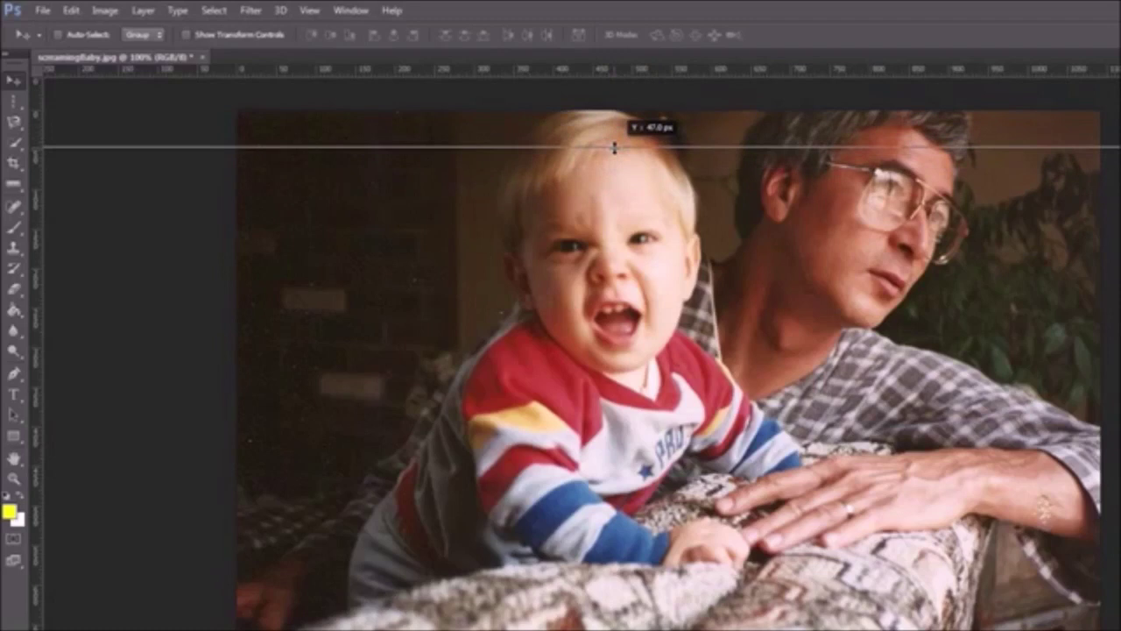
drag(614, 147, 614, 147)
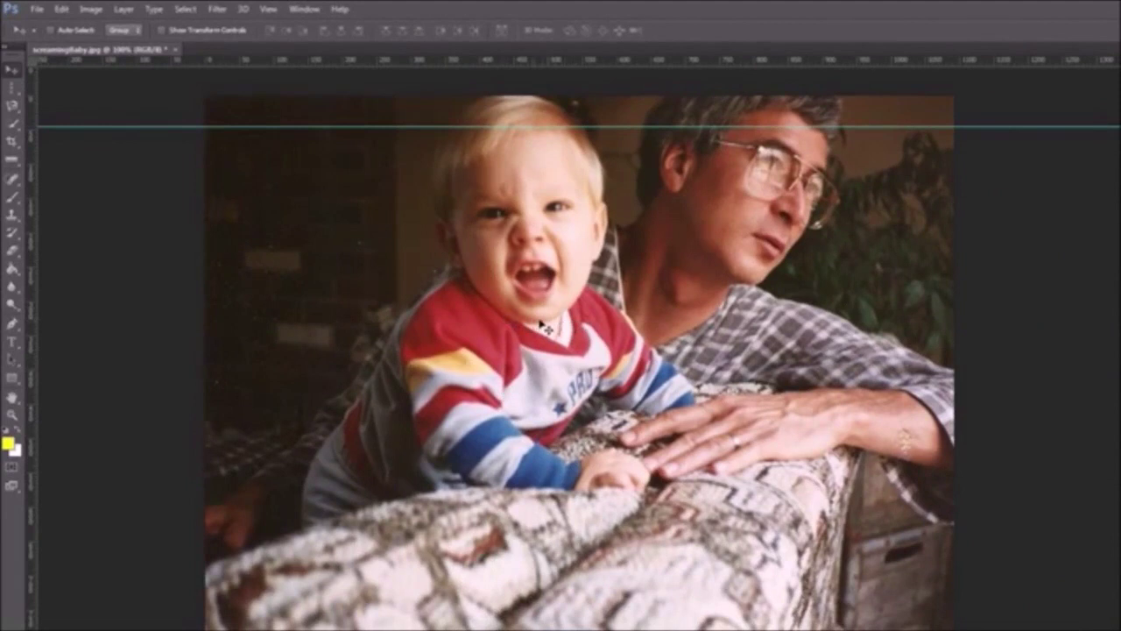
drag(522, 66, 538, 320)
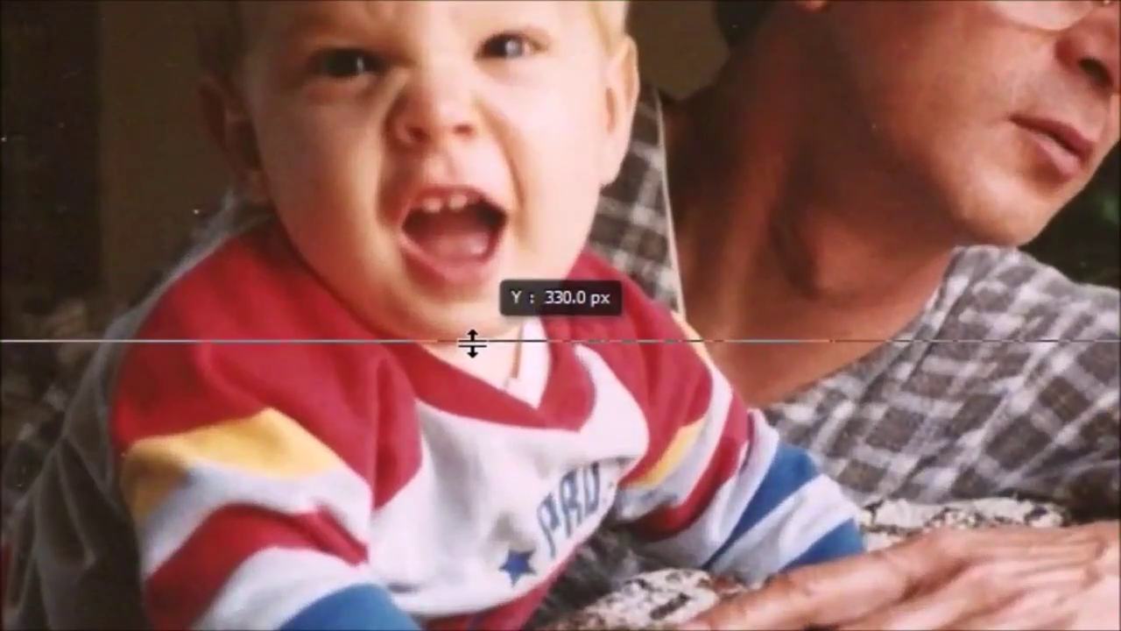
drag(471, 343, 500, 345)
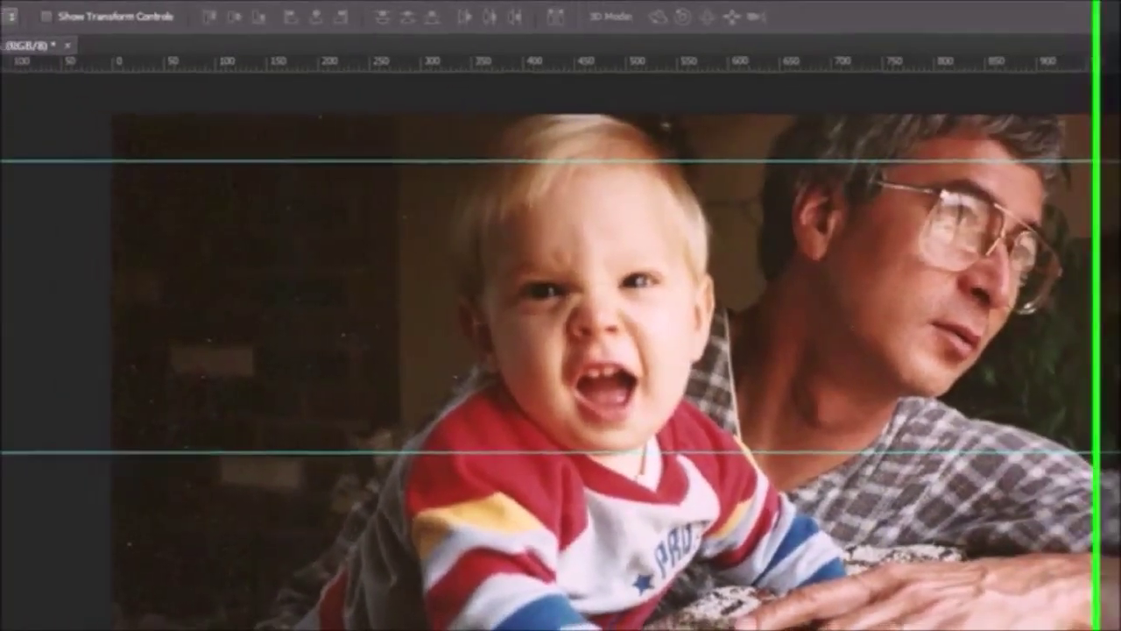
drag(11, 228, 596, 270)
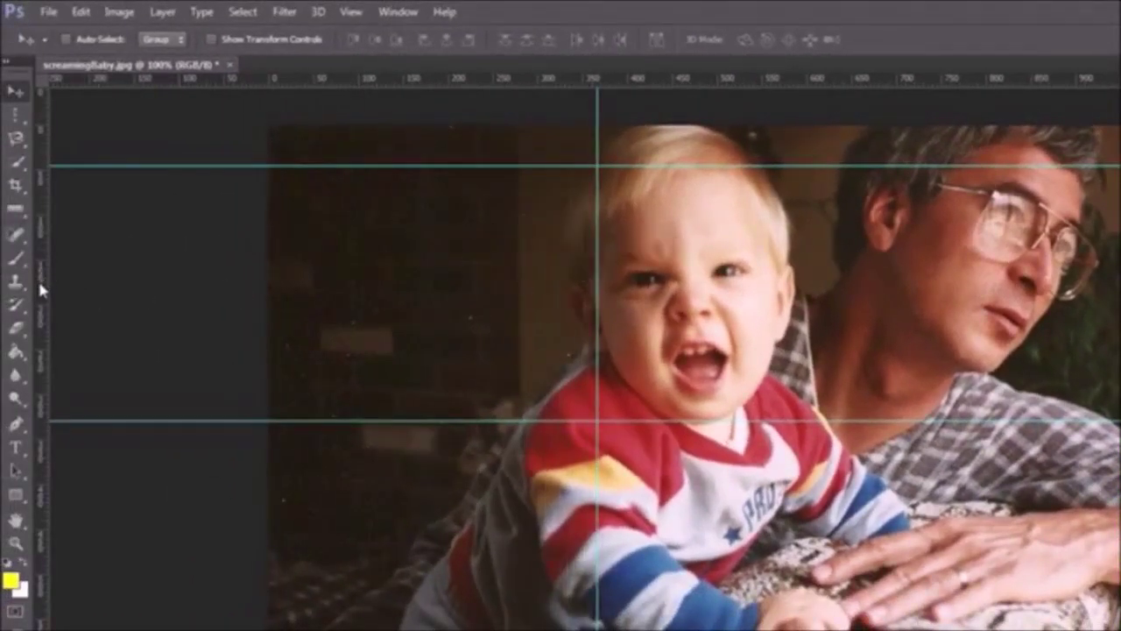
drag(38, 279, 777, 343)
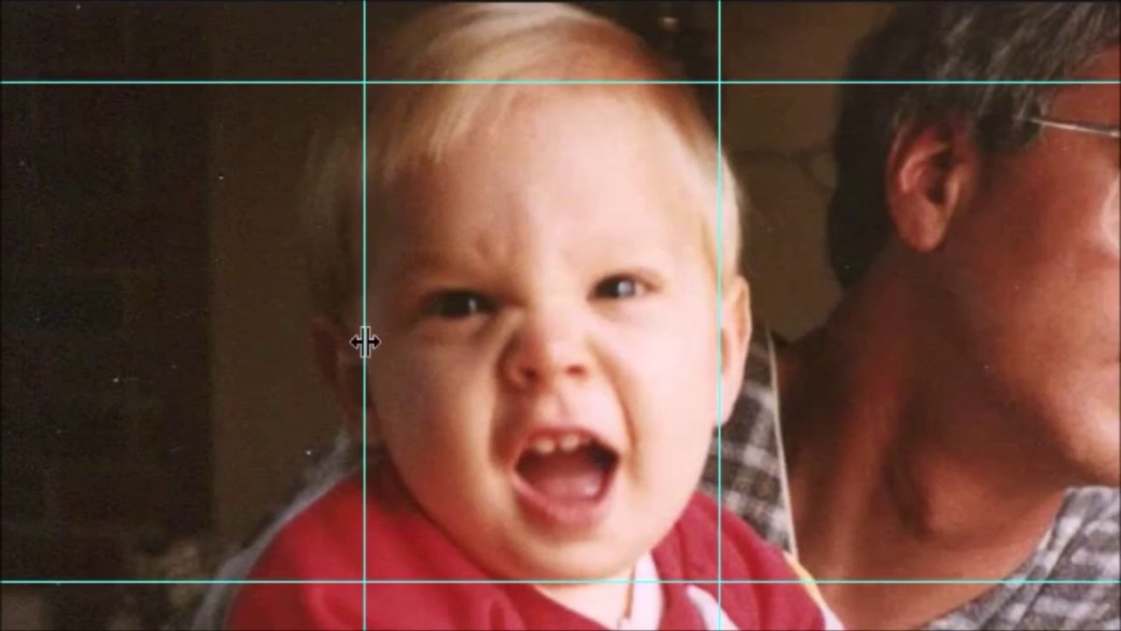
- Move guides to box the face: right vertical at X 574 px, top at Y 25 px, lower at Y 236 px
drag(365, 342, 322, 339)
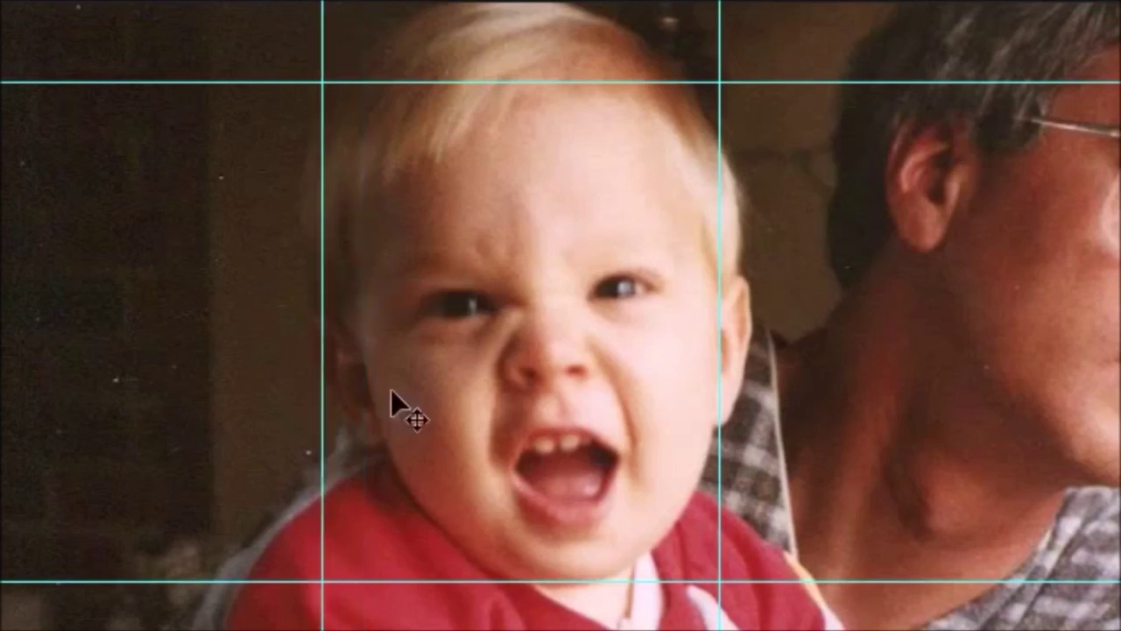
drag(716, 351, 753, 355)
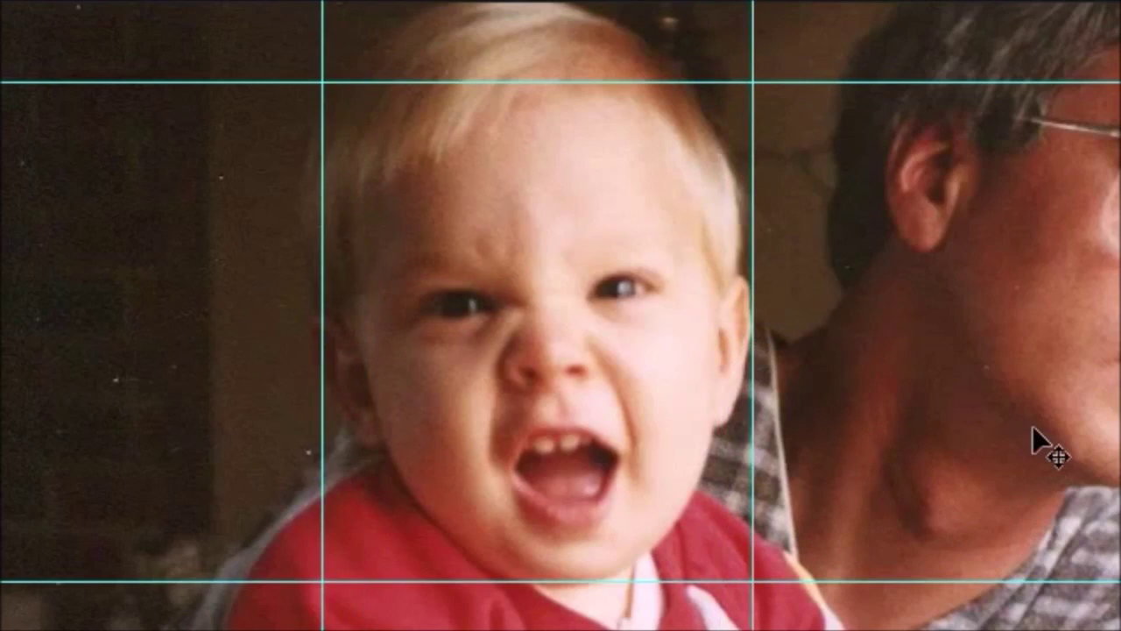
drag(562, 81, 564, 43)
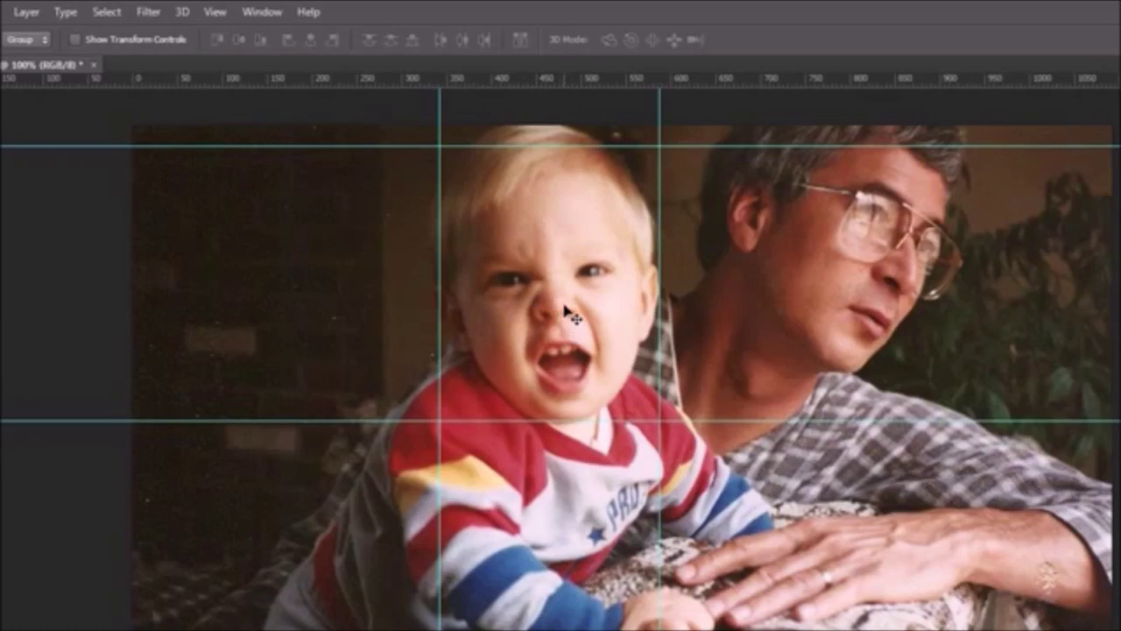
drag(522, 319, 555, 311)
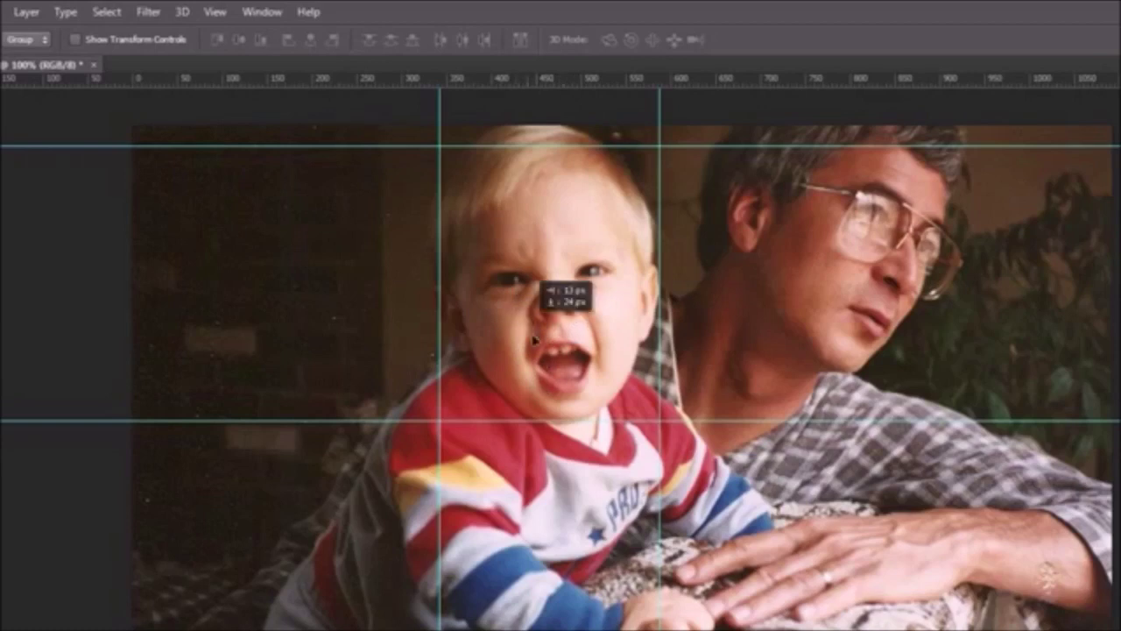
click(717, 353)
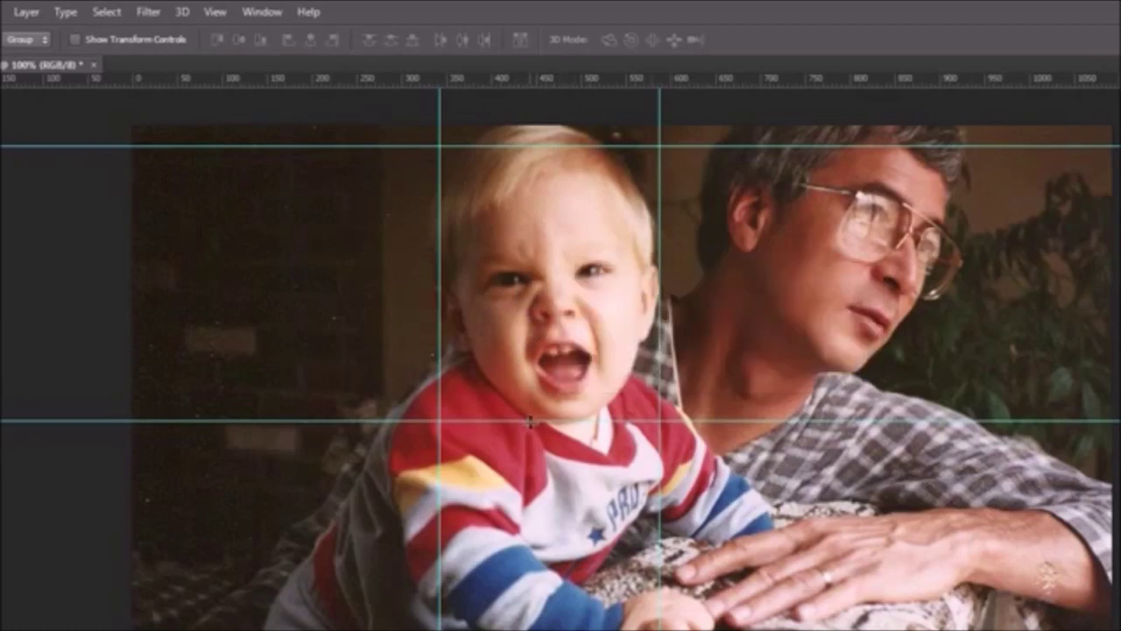
drag(534, 419, 565, 424)
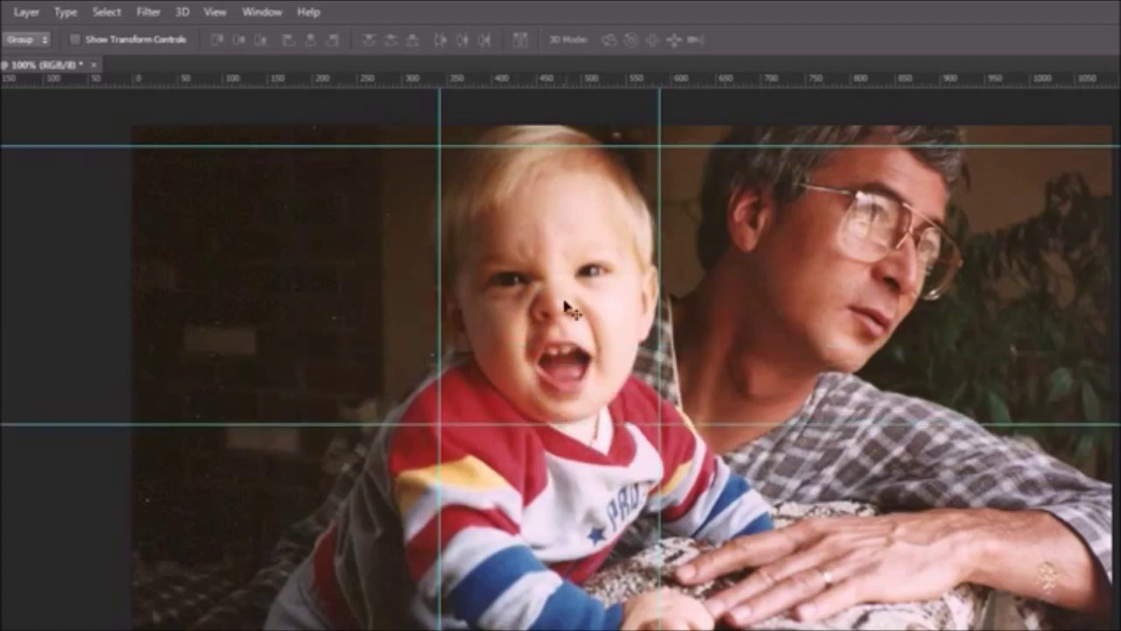
- Lock the guides, confirm they can't be dragged, then clear all guides
click(214, 11)
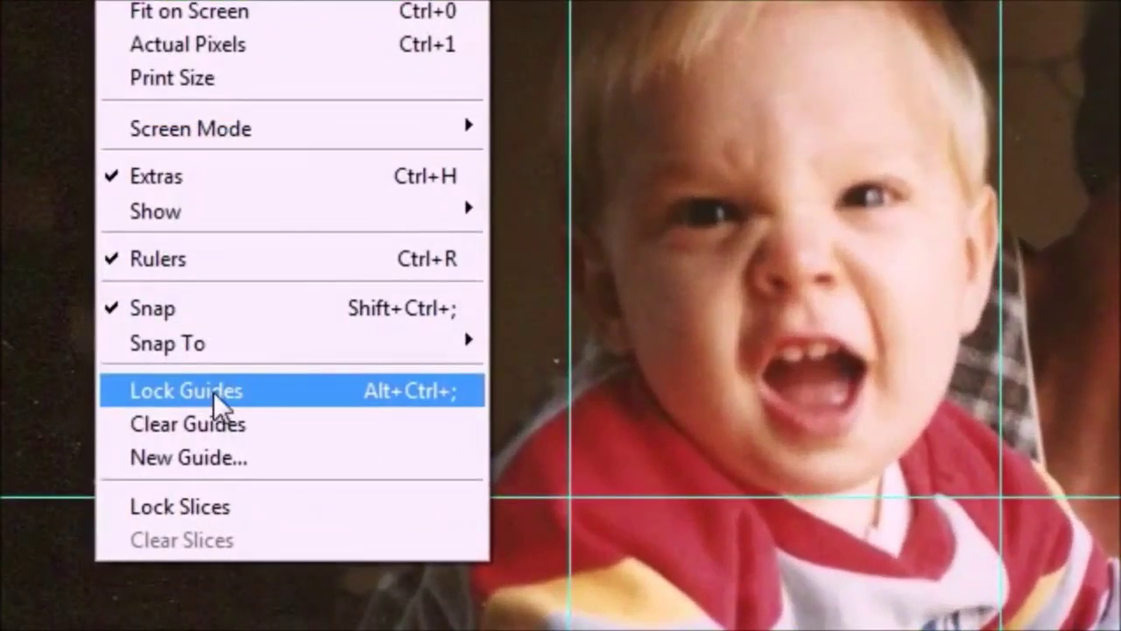
click(211, 390)
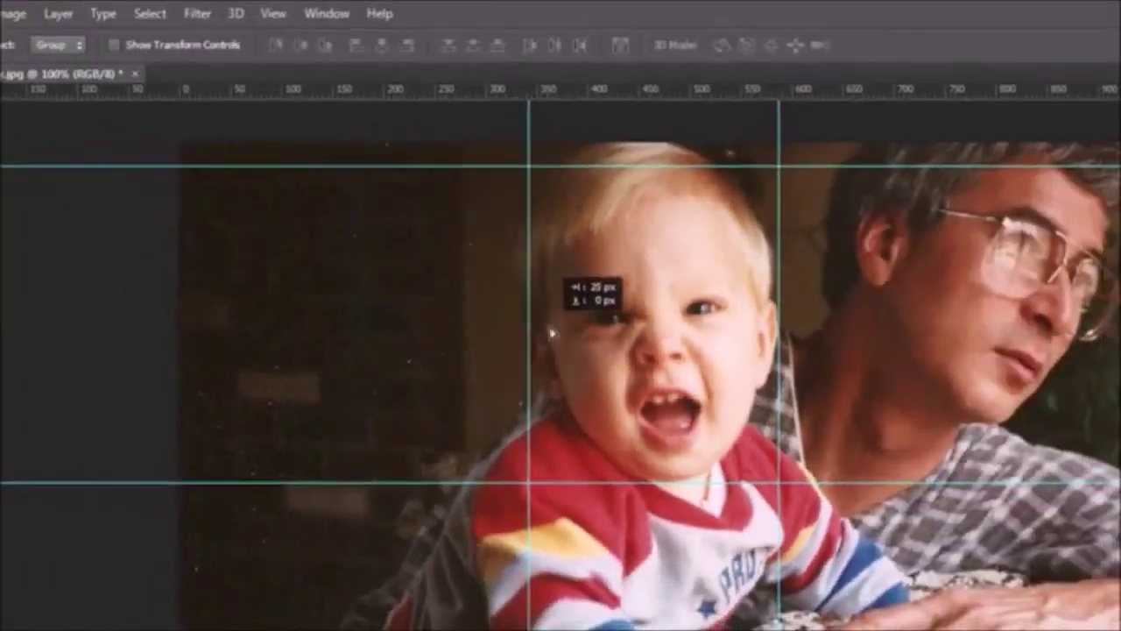
drag(552, 333, 775, 425)
click(819, 408)
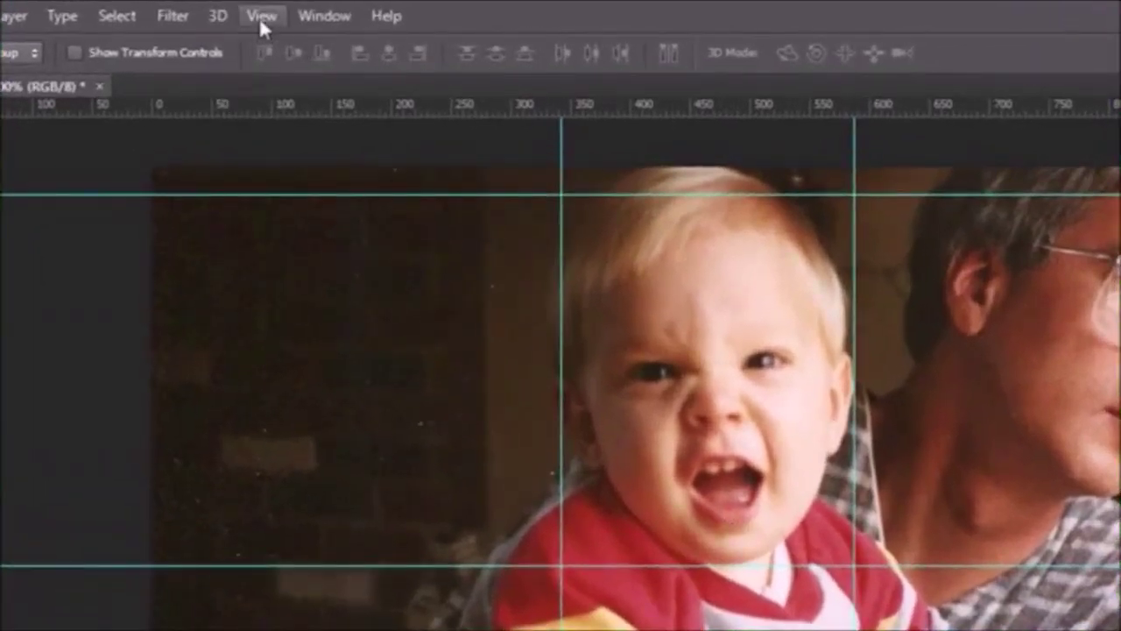
click(260, 19)
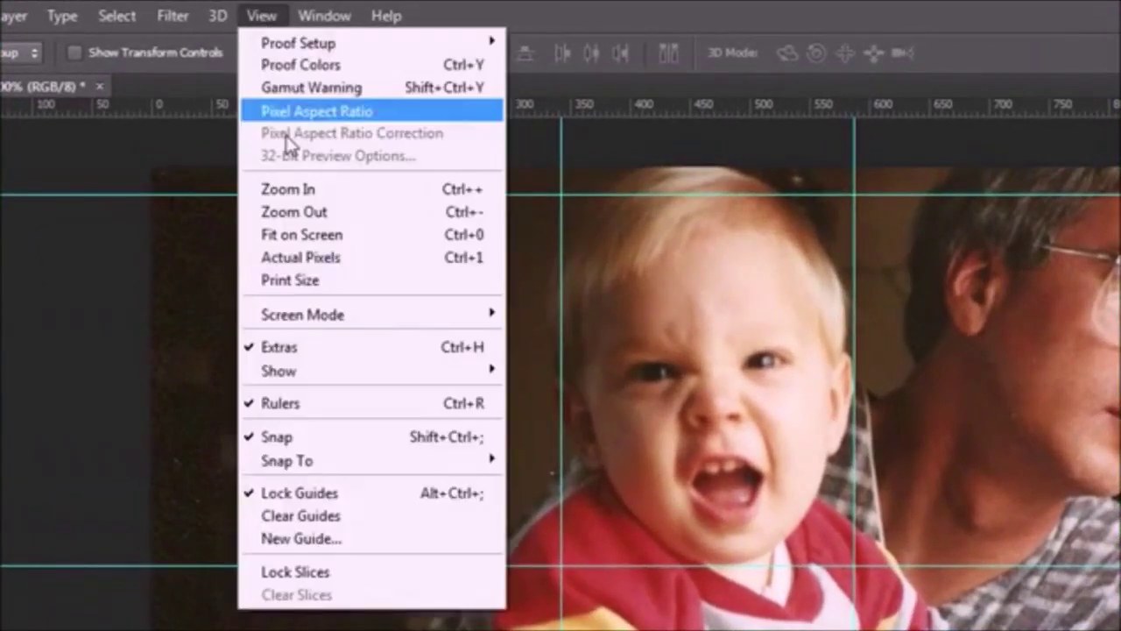
click(316, 517)
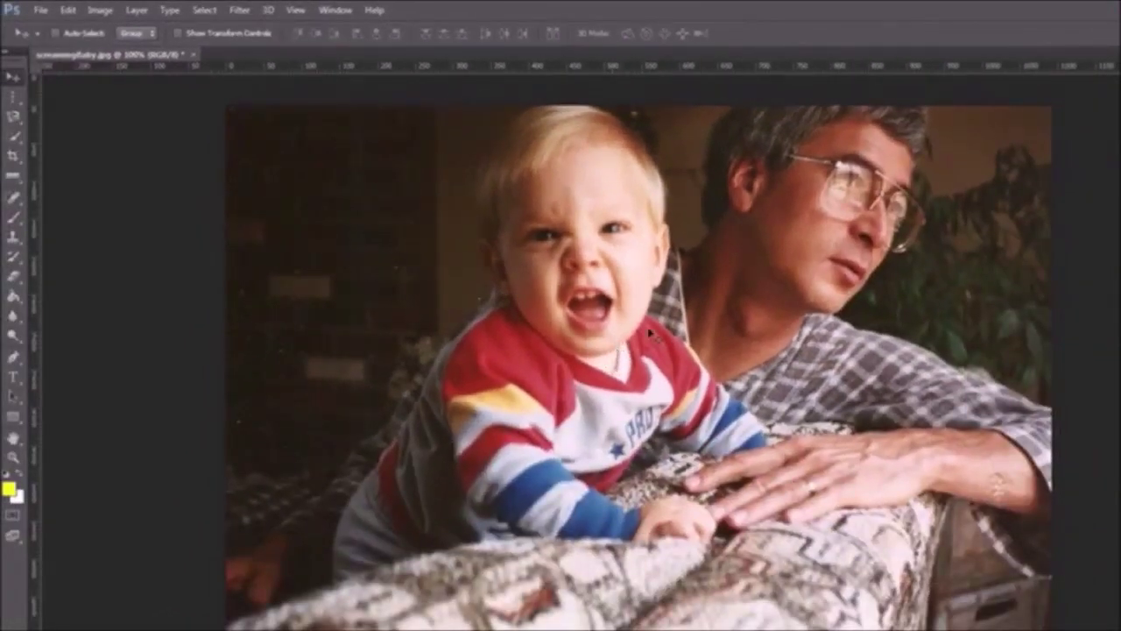
- Add a horizontal and a vertical guide across the toddler's face and select the Ruler tool
drag(464, 66, 546, 186)
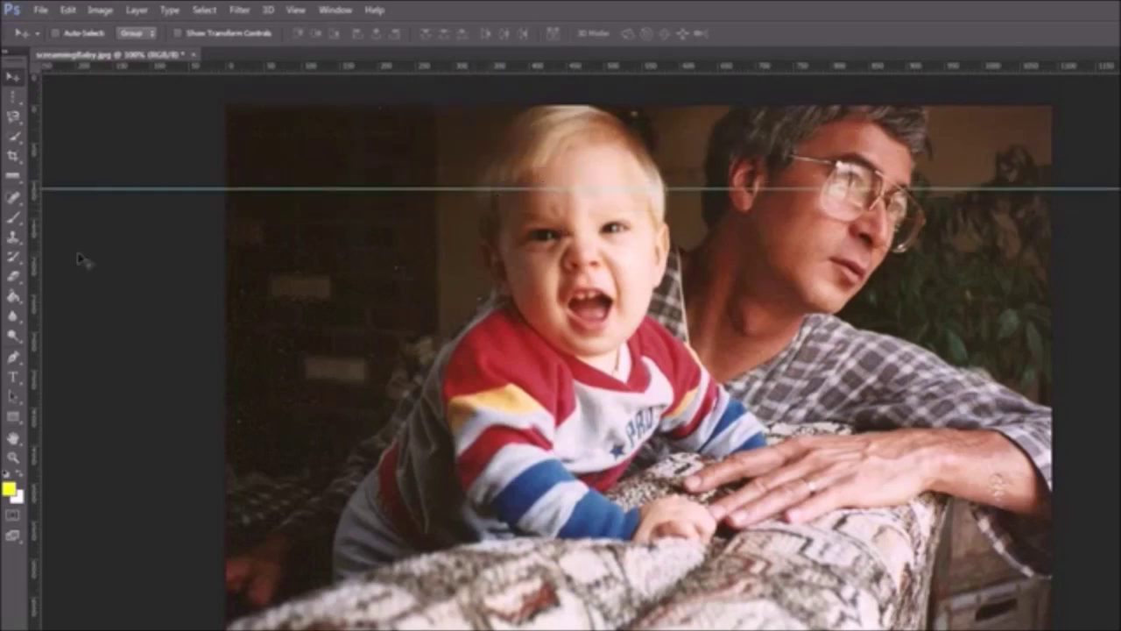
drag(39, 252, 471, 306)
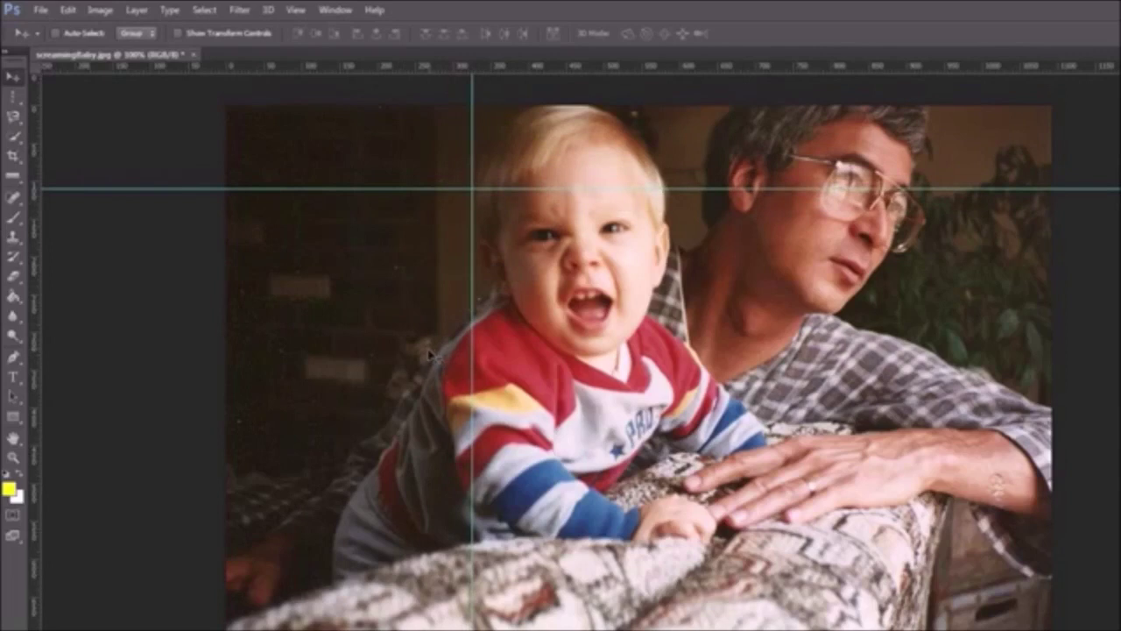
click(14, 175)
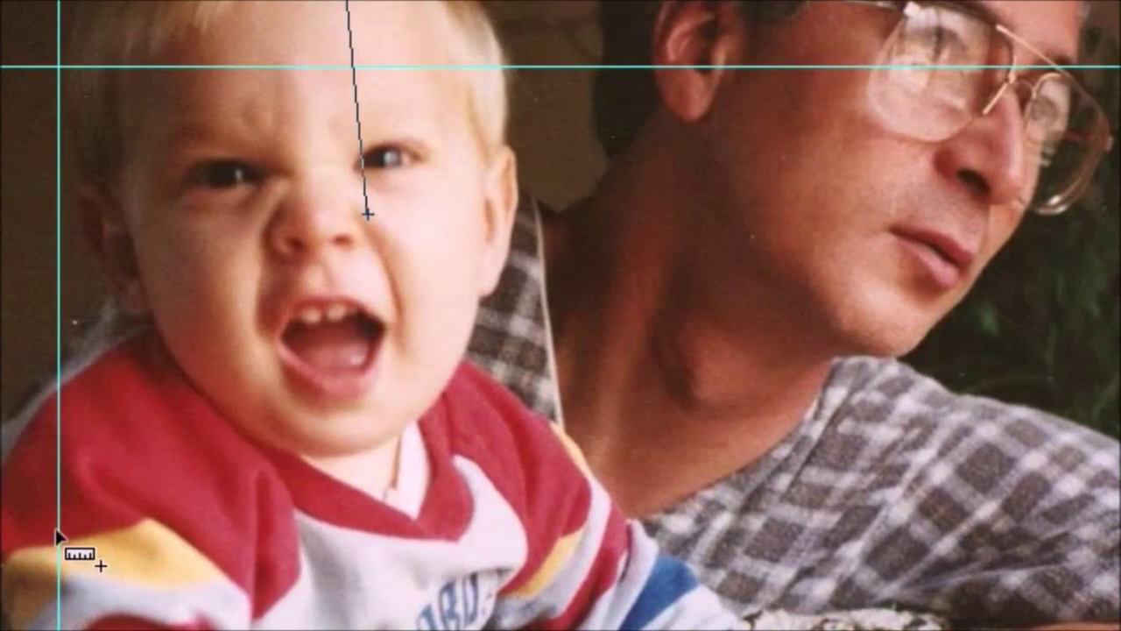
- Measure a distance with the Ruler tool, starting at the vertical guide
mouse_move(58, 529)
mouse_down()
mouse_move(449, 316)
mouse_move(483, 252)
mouse_move(507, 248)
mouse_move(628, 155)
mouse_move(670, 87)
mouse_move(646, 68)
mouse_move(513, 81)
mouse_move(523, 70)
mouse_move(549, 96)
mouse_move(583, 81)
mouse_move(375, 98)
mouse_move(377, 82)
mouse_move(320, 70)
mouse_move(246, 74)
mouse_move(487, 74)
mouse_move(241, 73)
mouse_move(549, 74)
mouse_move(206, 72)
mouse_move(486, 72)
mouse_move(379, 70)
mouse_up()
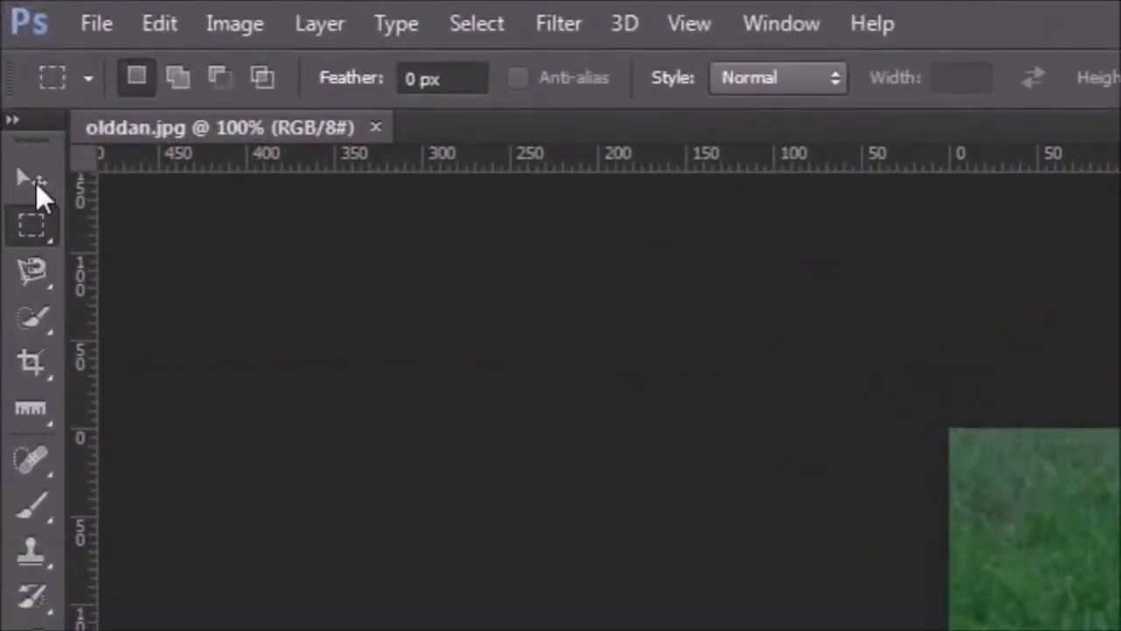
- Switch the marquee tool in the toolbar to the Rectangular Marquee Tool
right_click(36, 234)
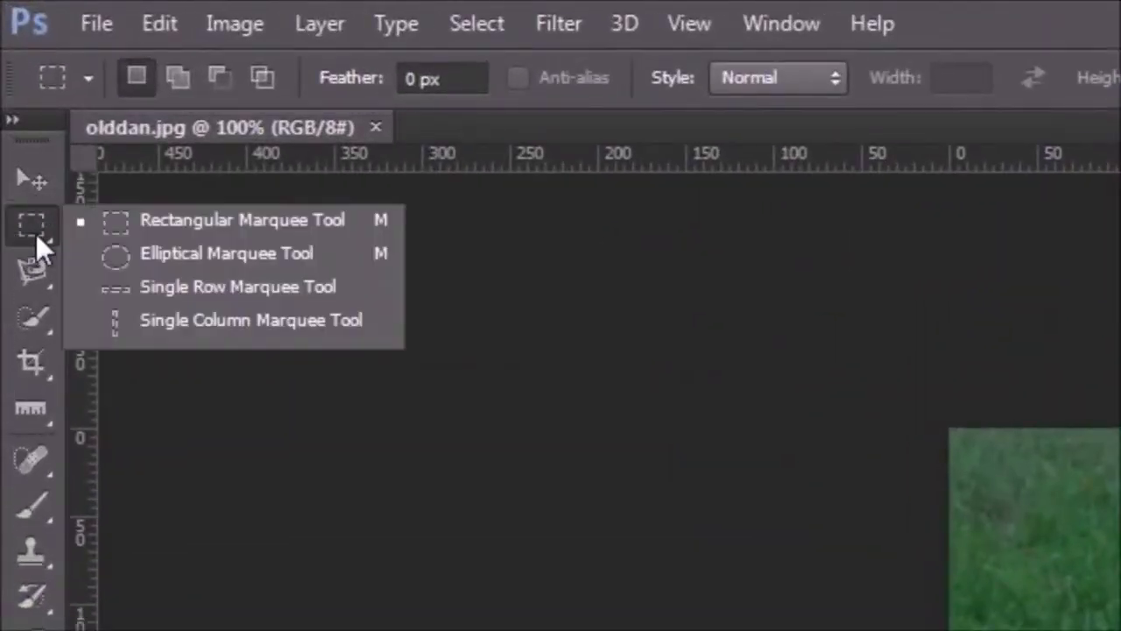
click(261, 223)
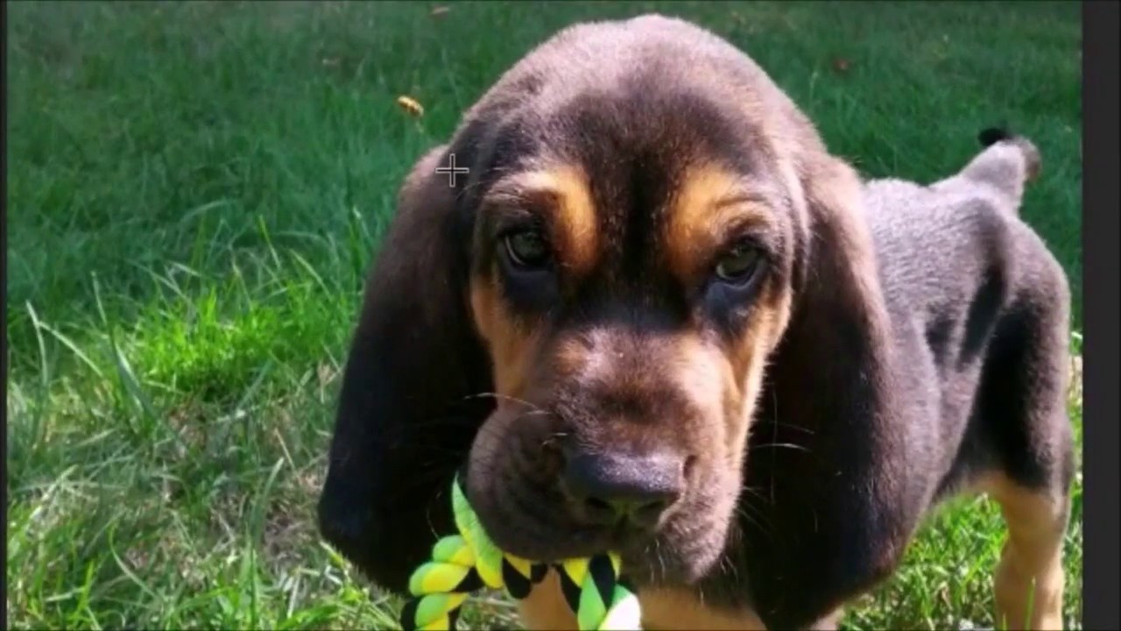
- Box the puppy's eye with a rectangular marquee, cut and undo it, then enable Add to selection
drag(451, 170, 611, 337)
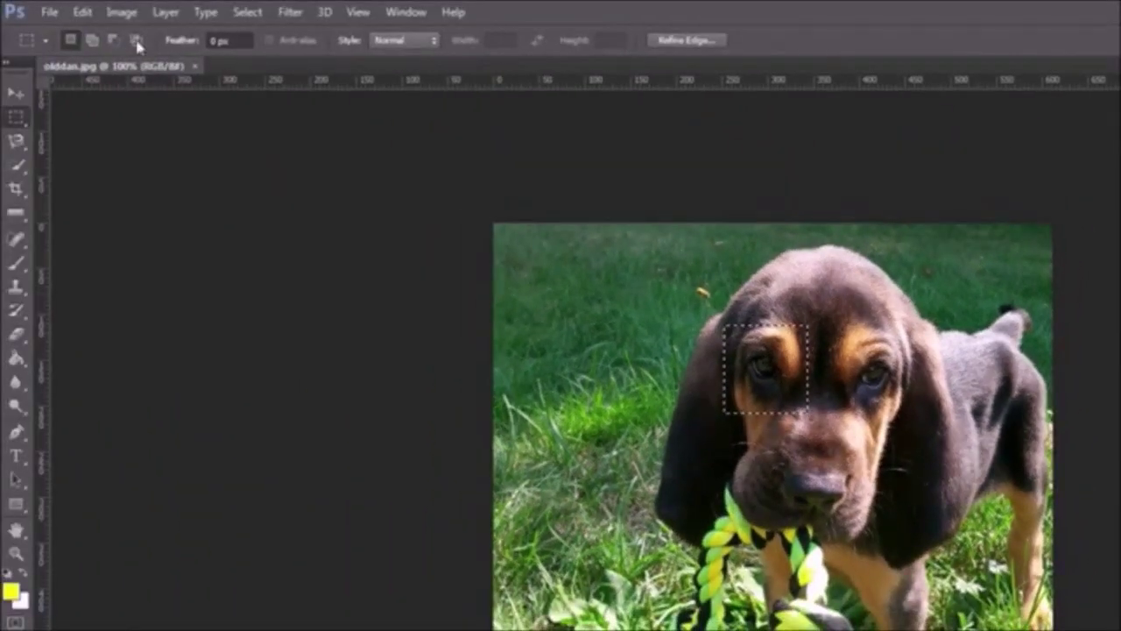
click(81, 12)
click(95, 124)
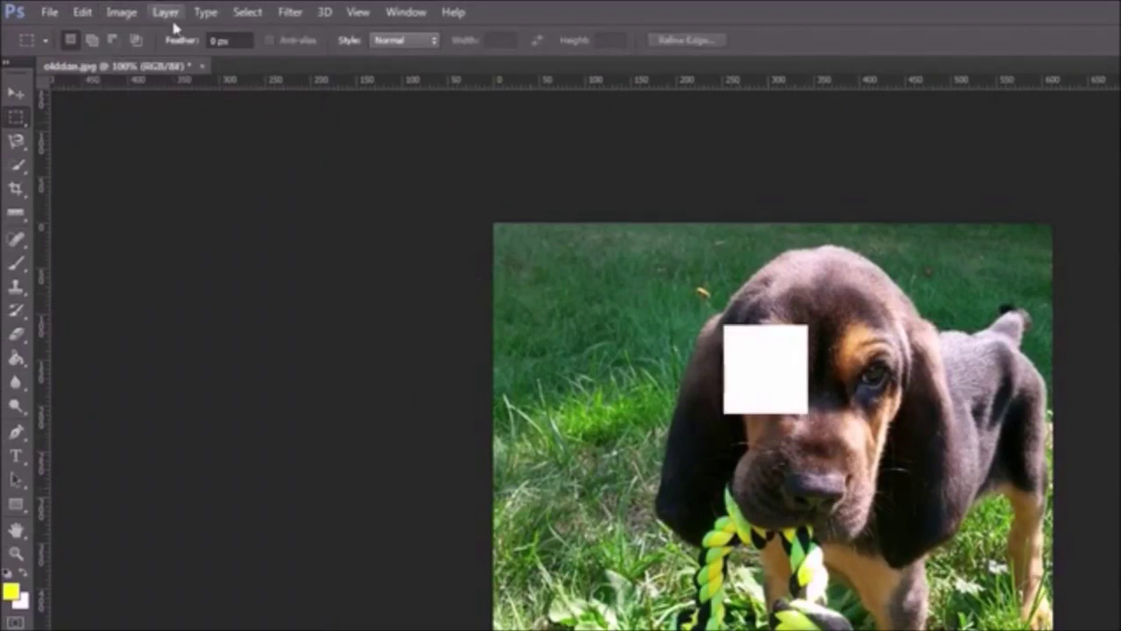
key(ctrl+z)
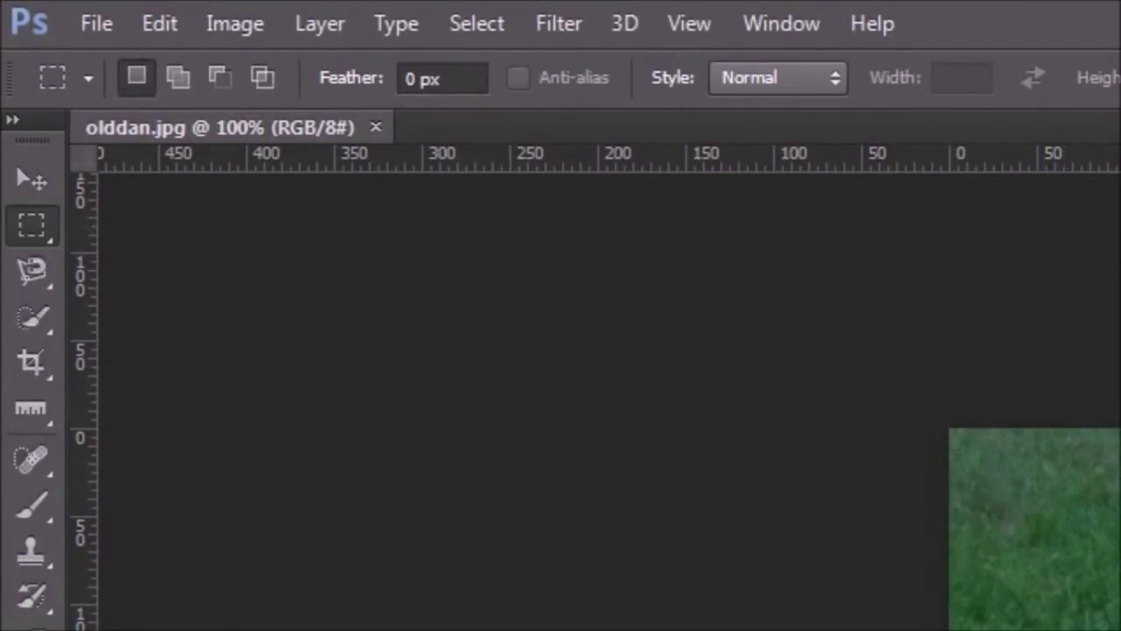
click(178, 83)
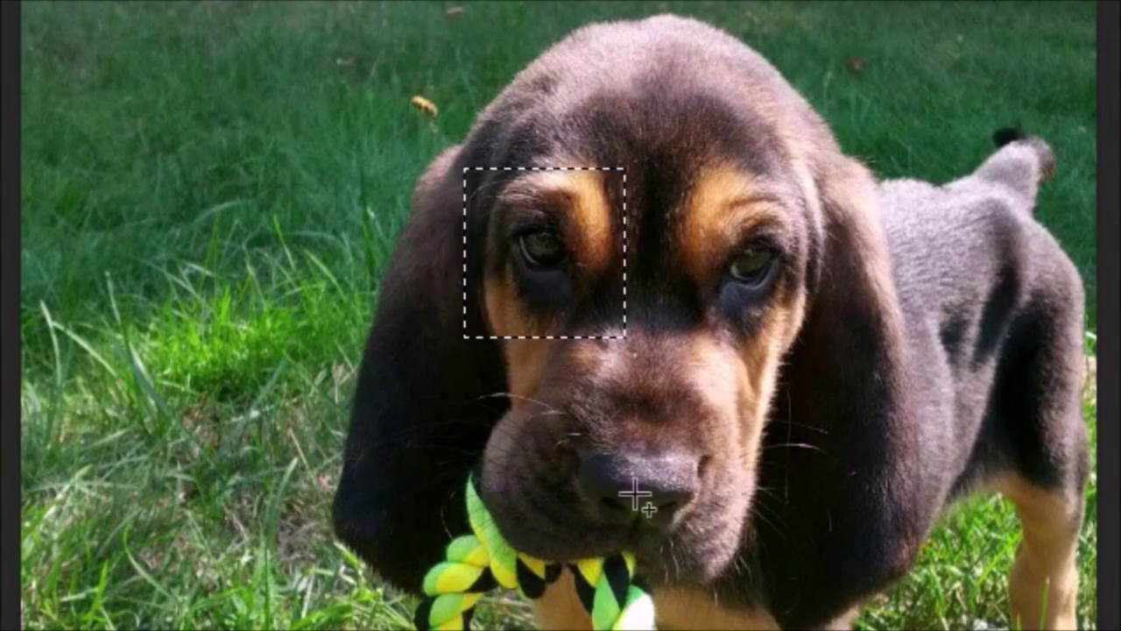
- Add rectangles over the muzzle and second eye, then subtract the lower muzzle corner
drag(720, 560, 562, 311)
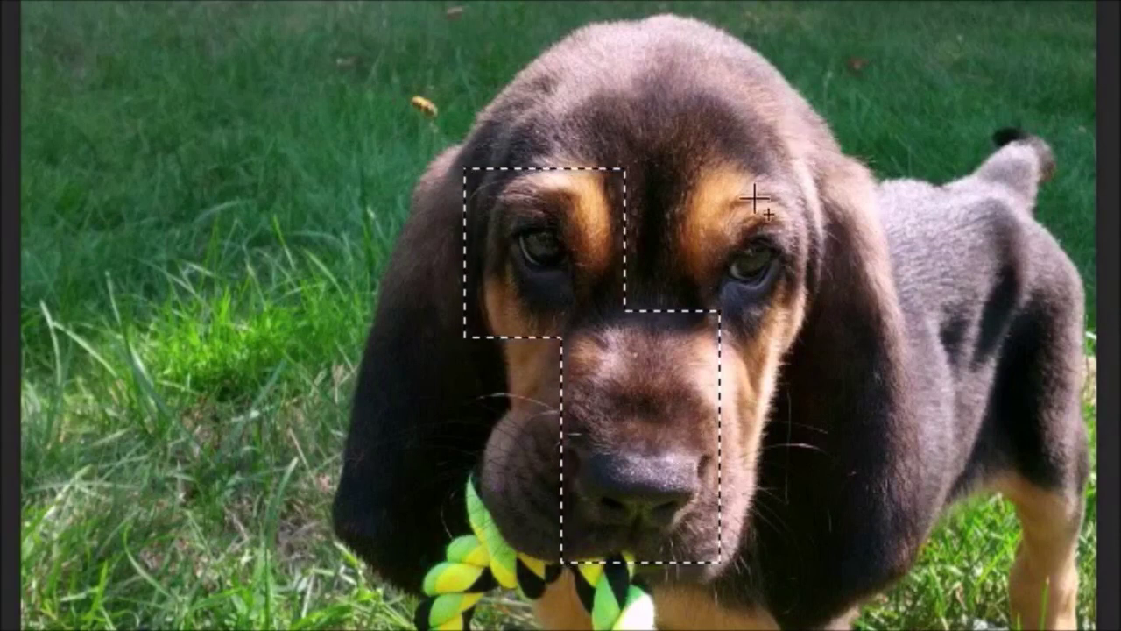
drag(803, 158, 682, 355)
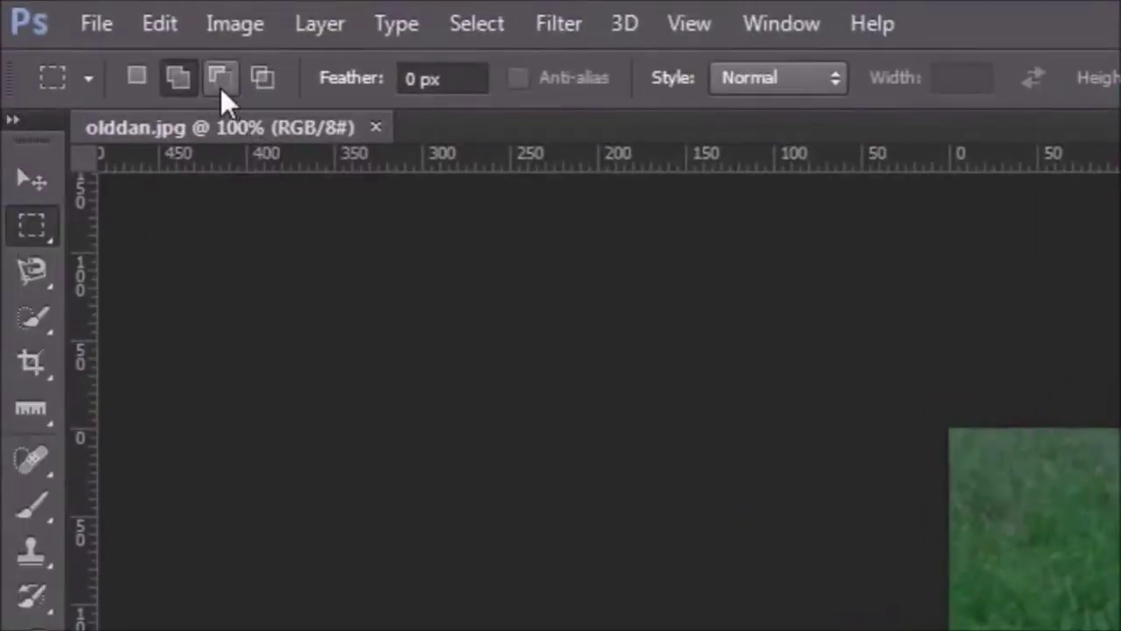
click(220, 87)
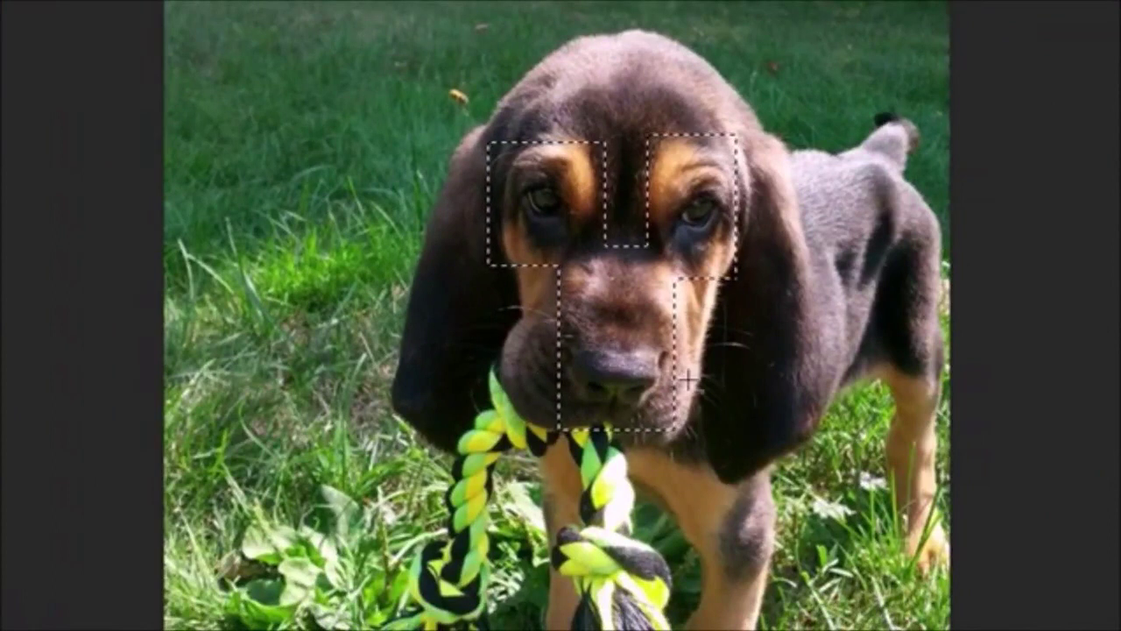
drag(724, 466, 500, 325)
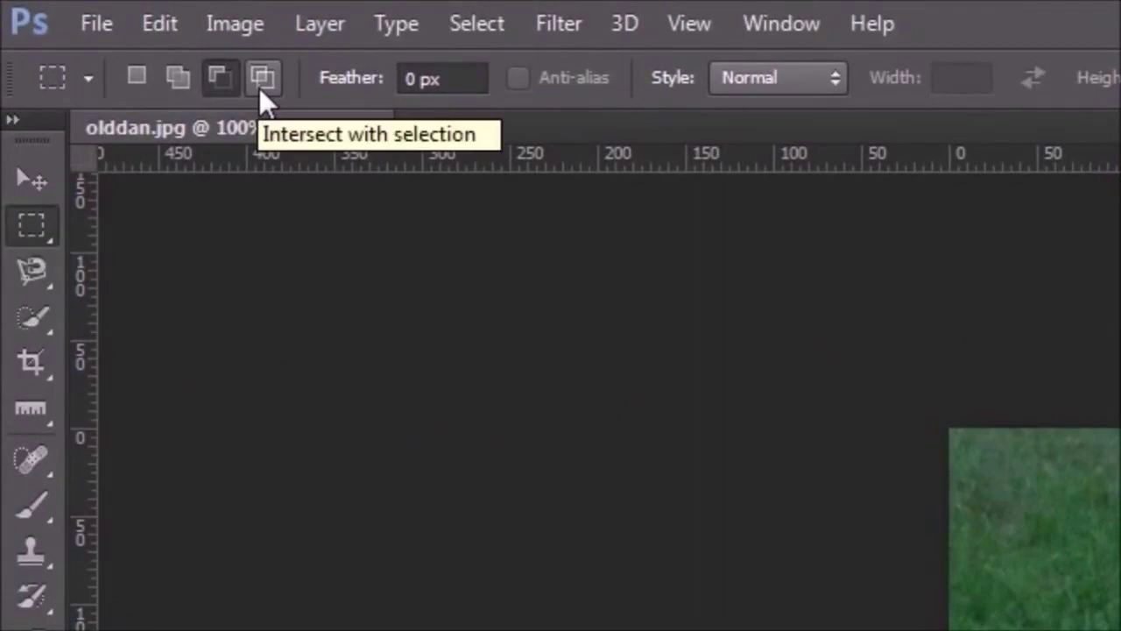
- Intersect the selection with a rectangle over the eye, leaving only a small eye box
click(261, 87)
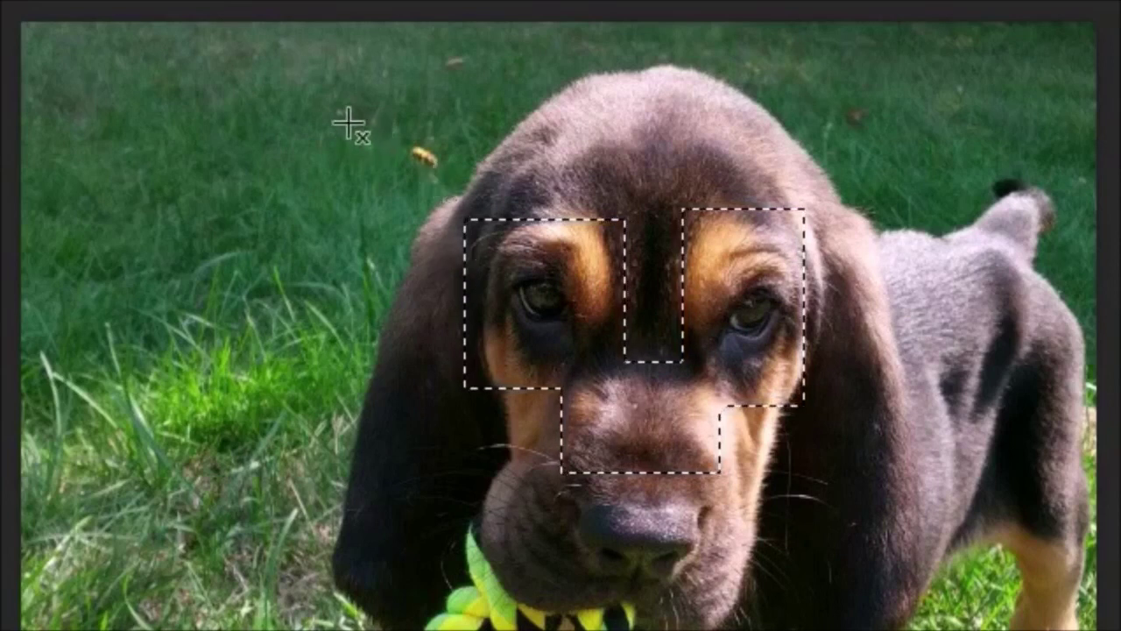
drag(257, 79, 602, 363)
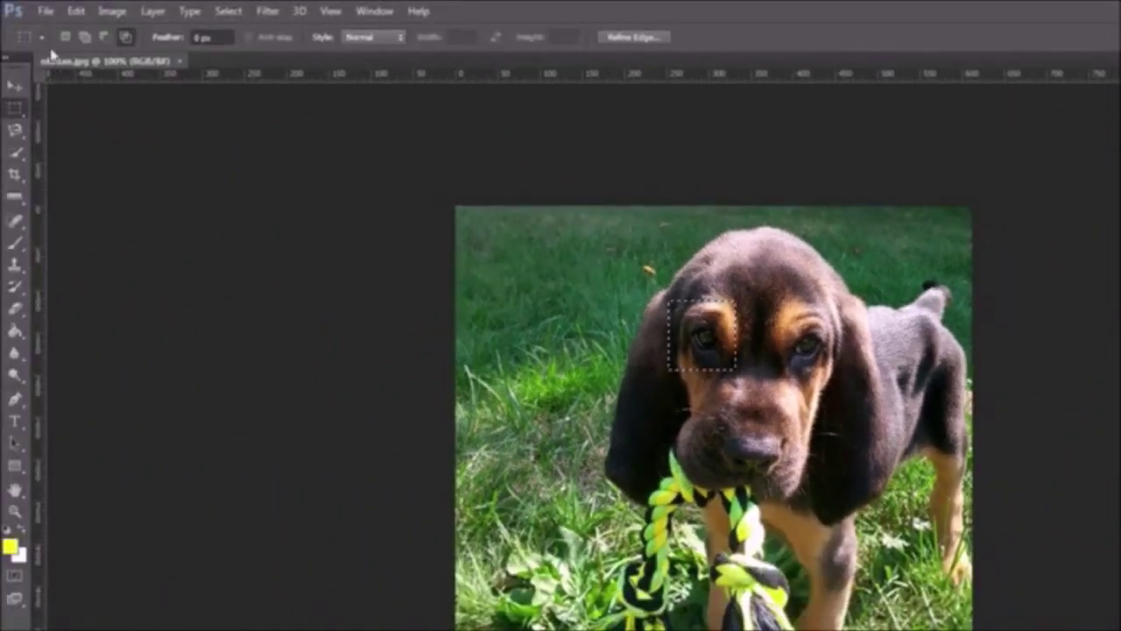
- In New selection mode, draw replacement rectangles over the eye, nose and head, clearing between
click(65, 37)
drag(567, 296, 689, 431)
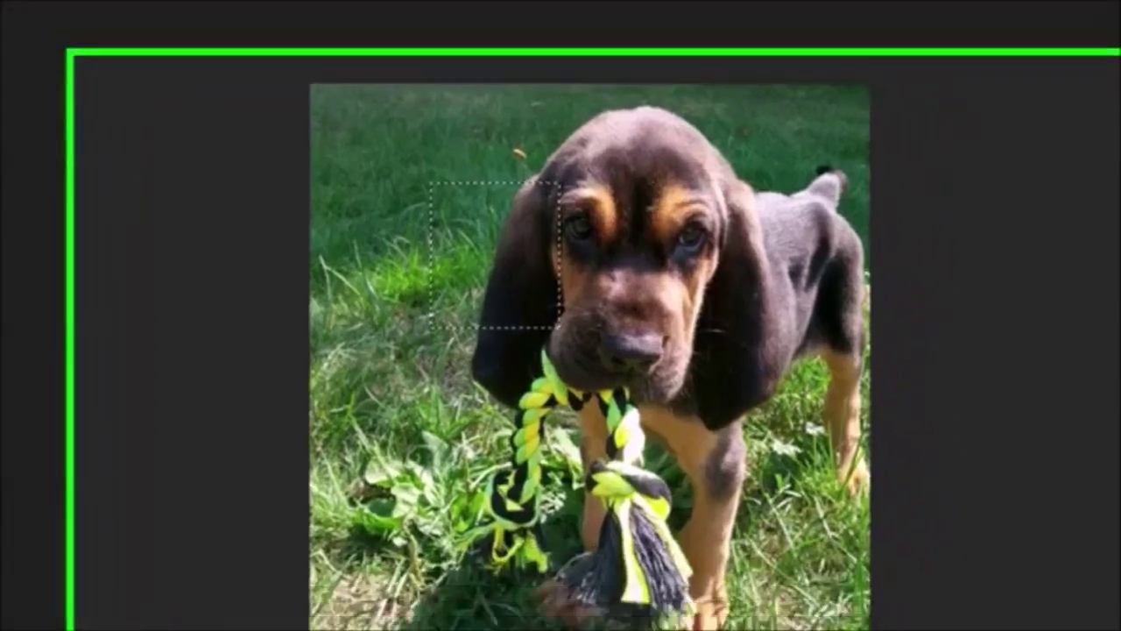
drag(768, 293, 836, 386)
drag(539, 213, 426, 115)
click(510, 301)
drag(493, 255, 695, 376)
drag(536, 222, 353, 52)
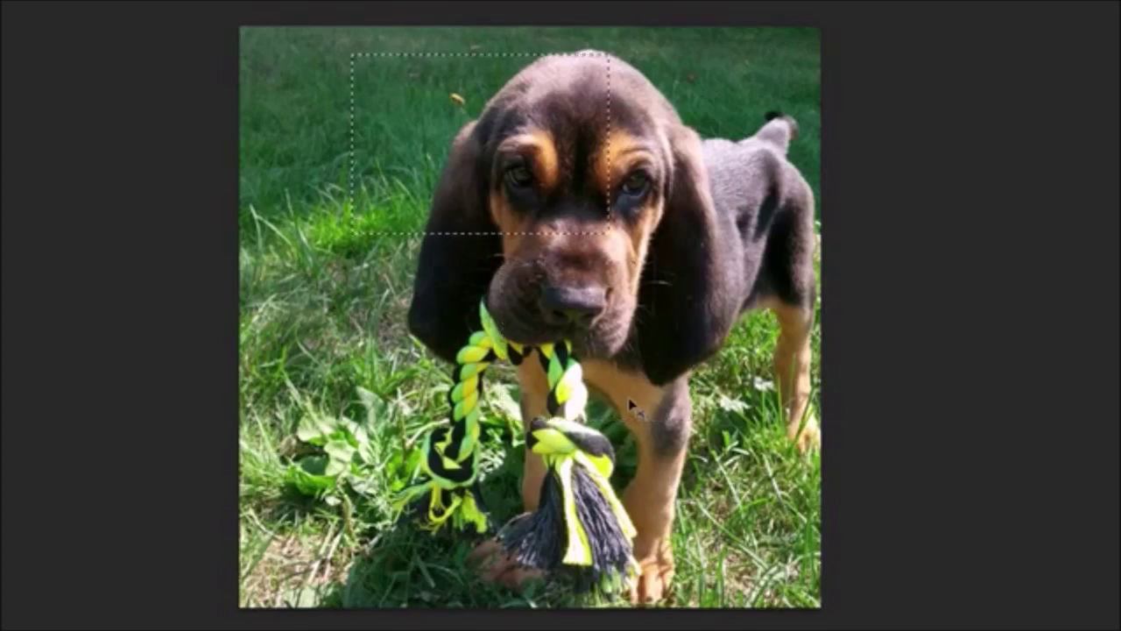
click(385, 156)
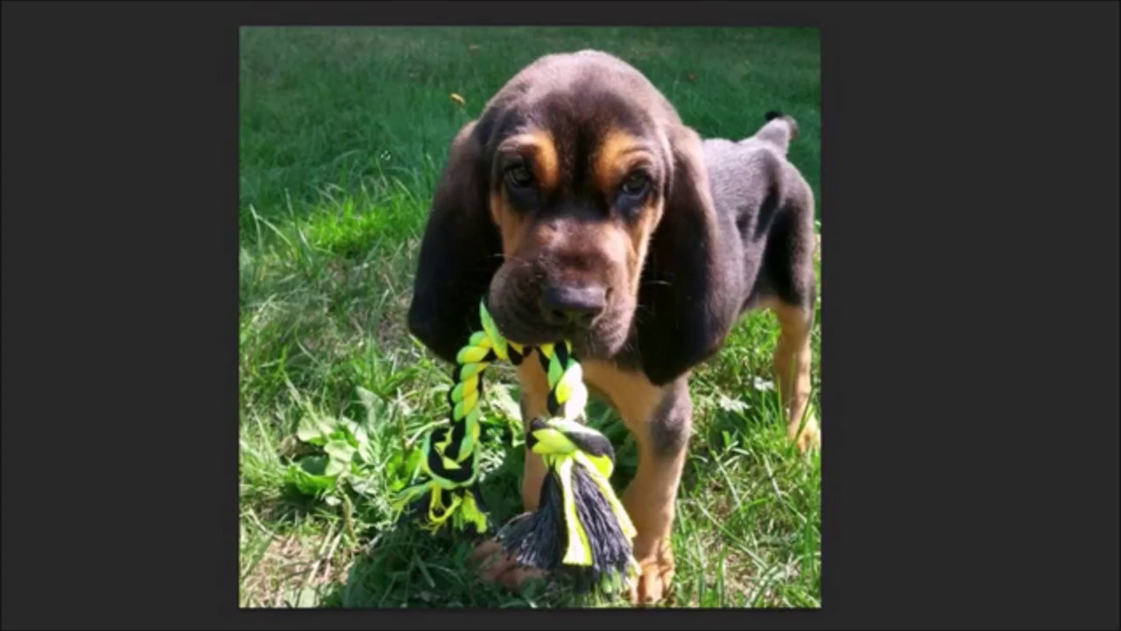
- Select a toy patch below the nose, move it toward the ear, undo, and deselect
drag(508, 327, 573, 389)
drag(528, 358, 415, 210)
key(ctrl+z)
key(ctrl+z)
key(ctrl+z)
key(ctrl+d)
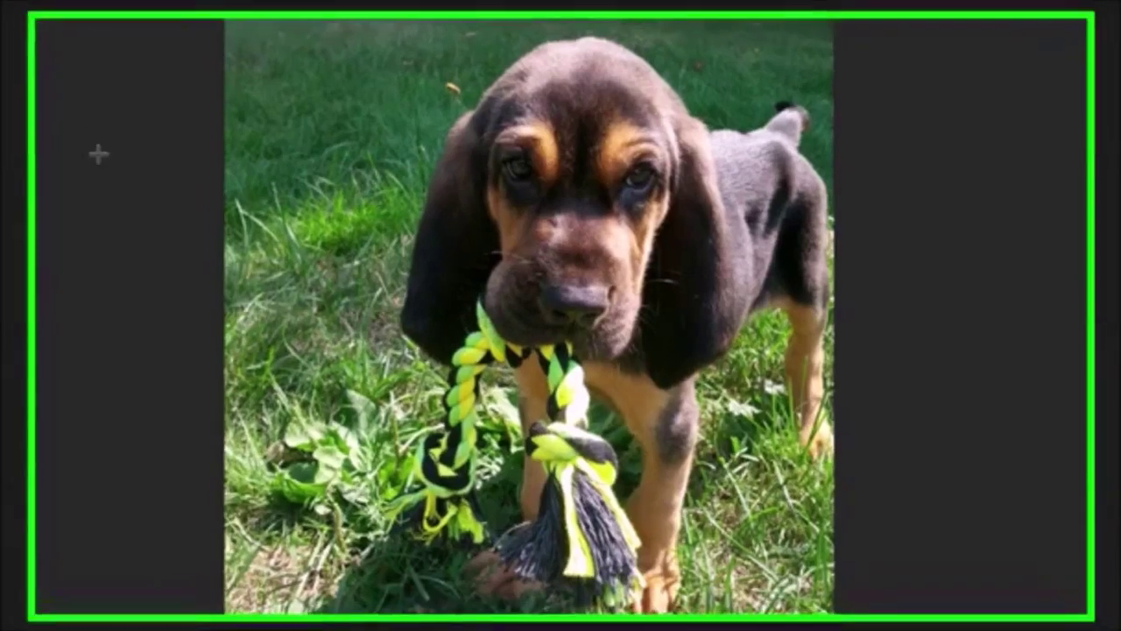
- Select the dog's face, clear it, then select a rectangle from upper left toward the toy
drag(411, 174, 611, 409)
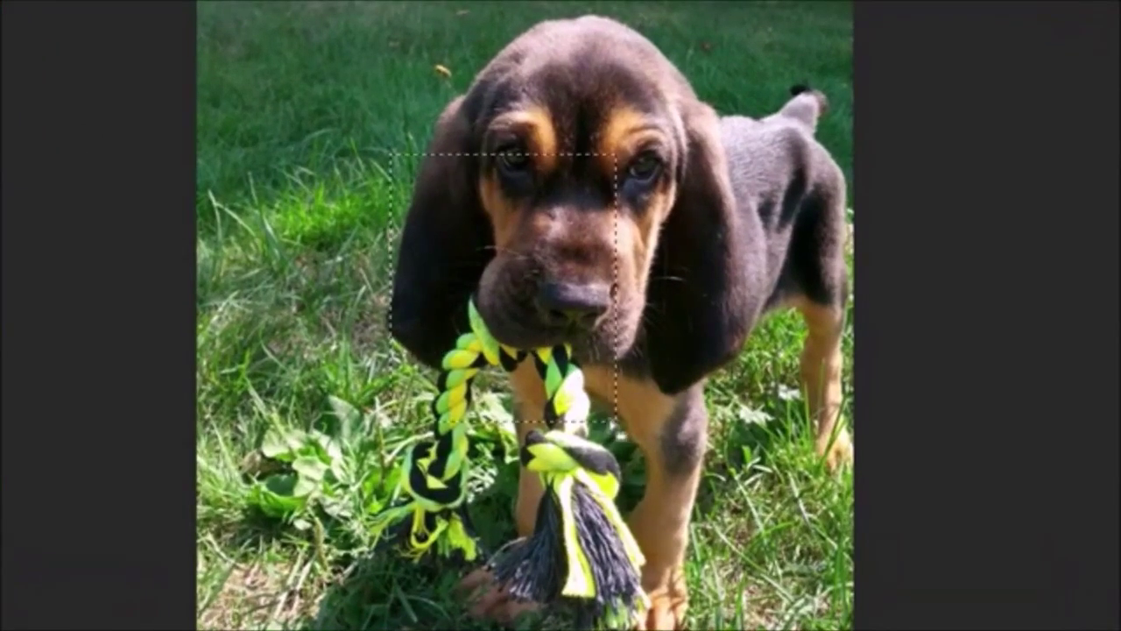
key(ctrl+d)
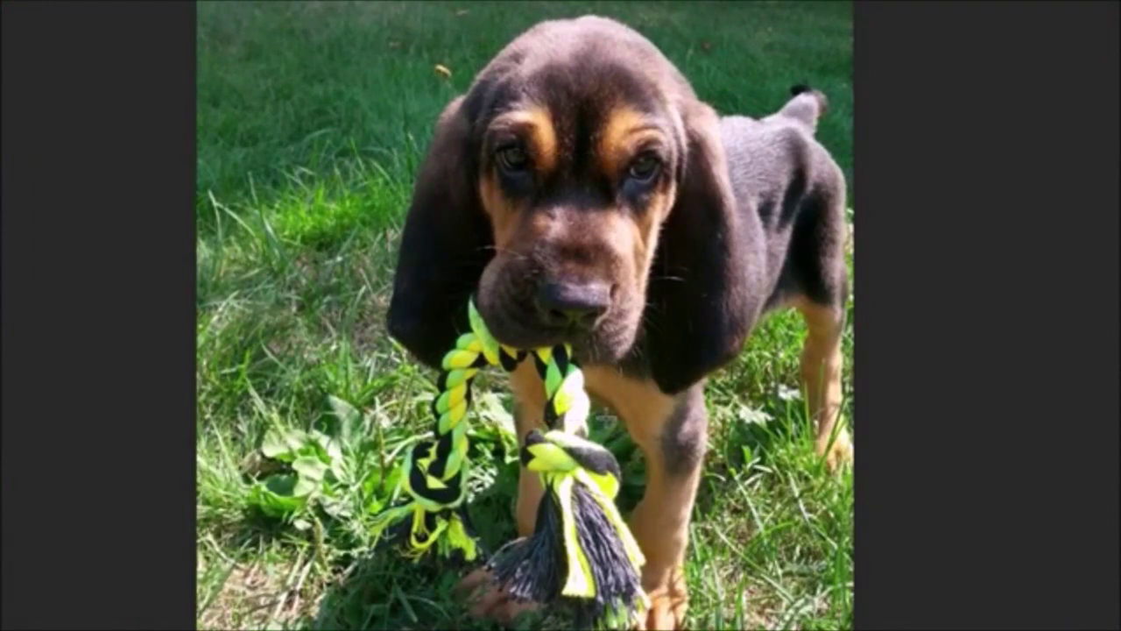
drag(306, 90, 571, 409)
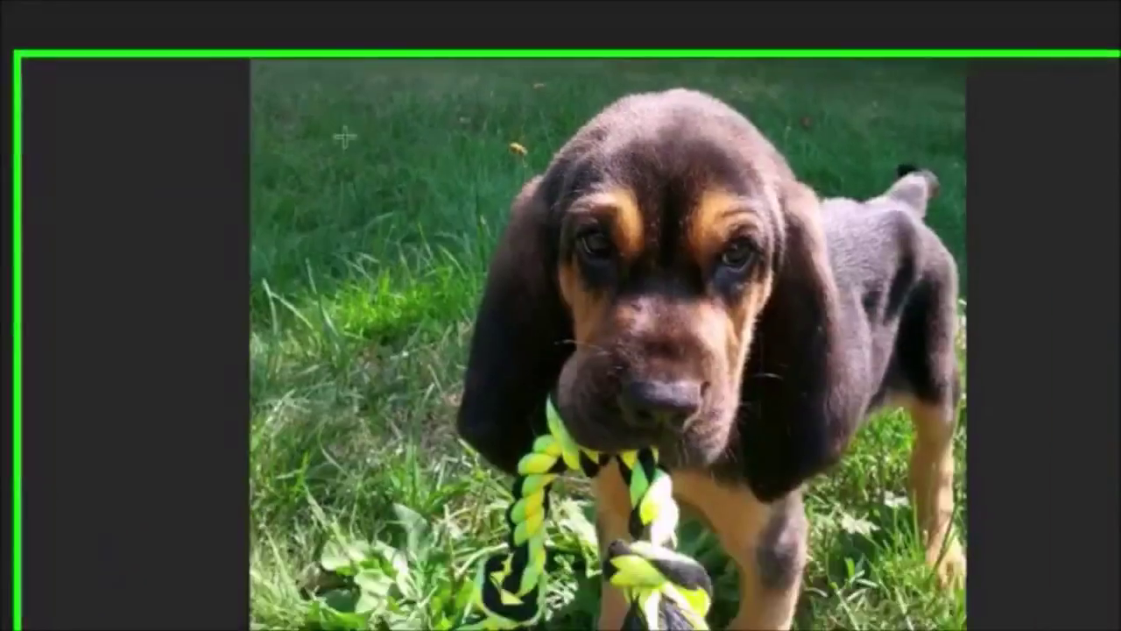
- Draw a few freeform rectangles over the dog, each replacing the last
drag(282, 64, 353, 513)
drag(354, 473, 761, 477)
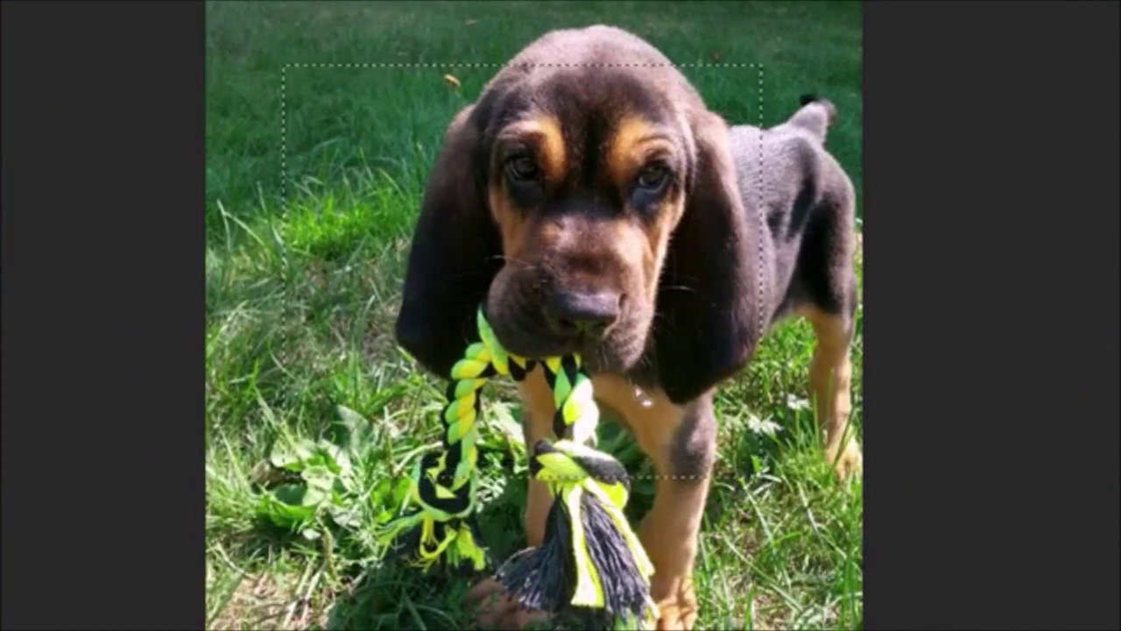
drag(280, 33, 616, 395)
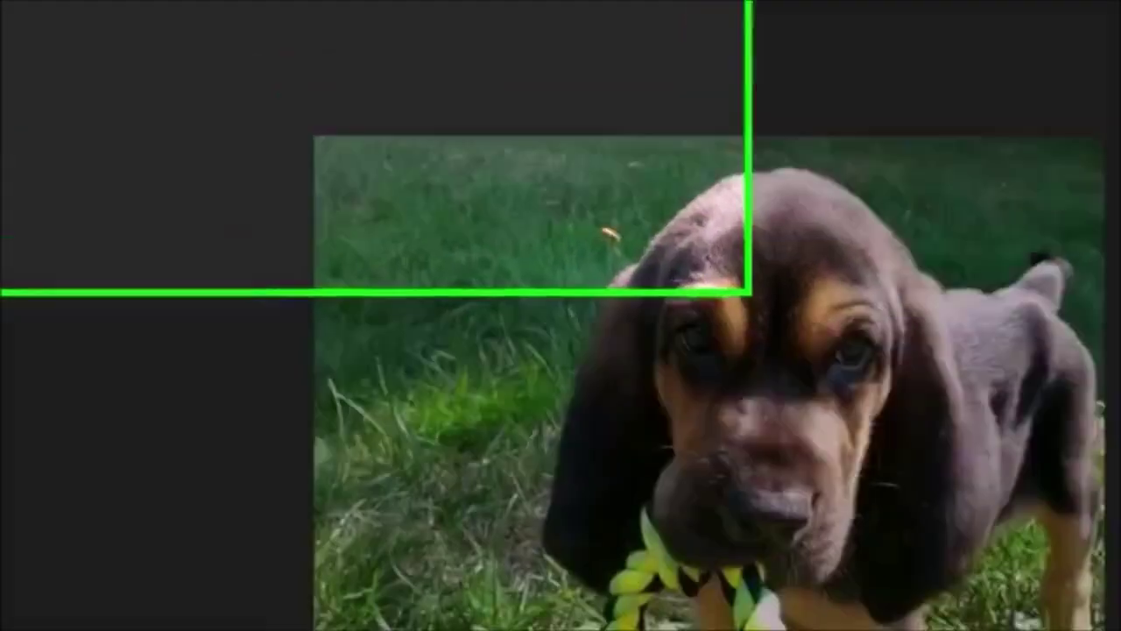
- Draw a 1:1 Fixed Ratio square around the dog, then switch the style to Fixed Size 64 × 64 px
click(415, 79)
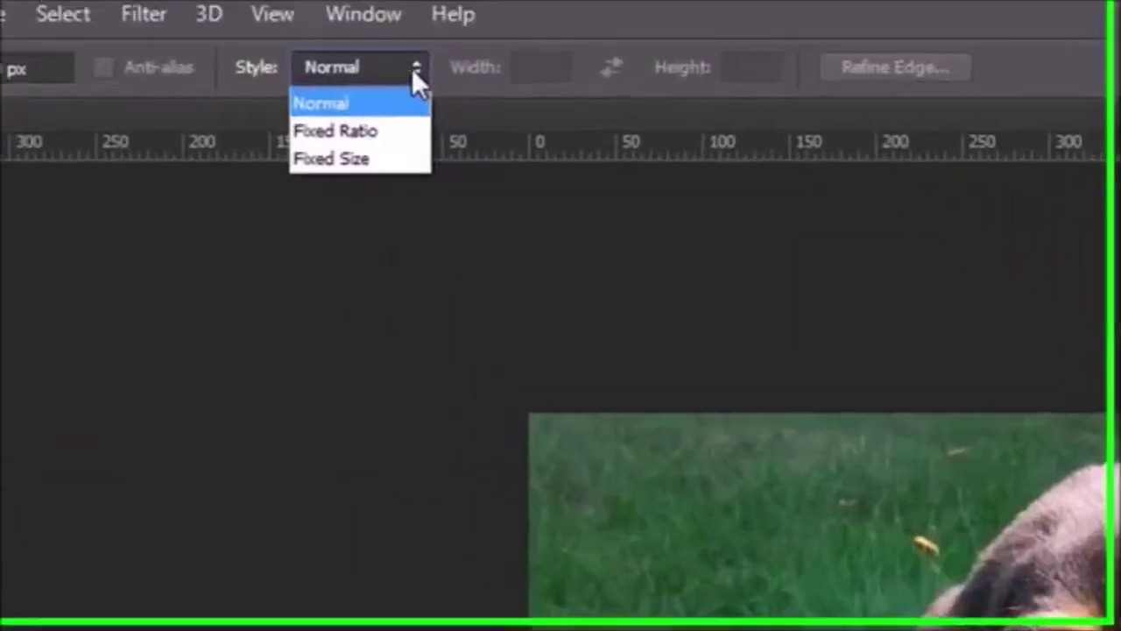
click(382, 142)
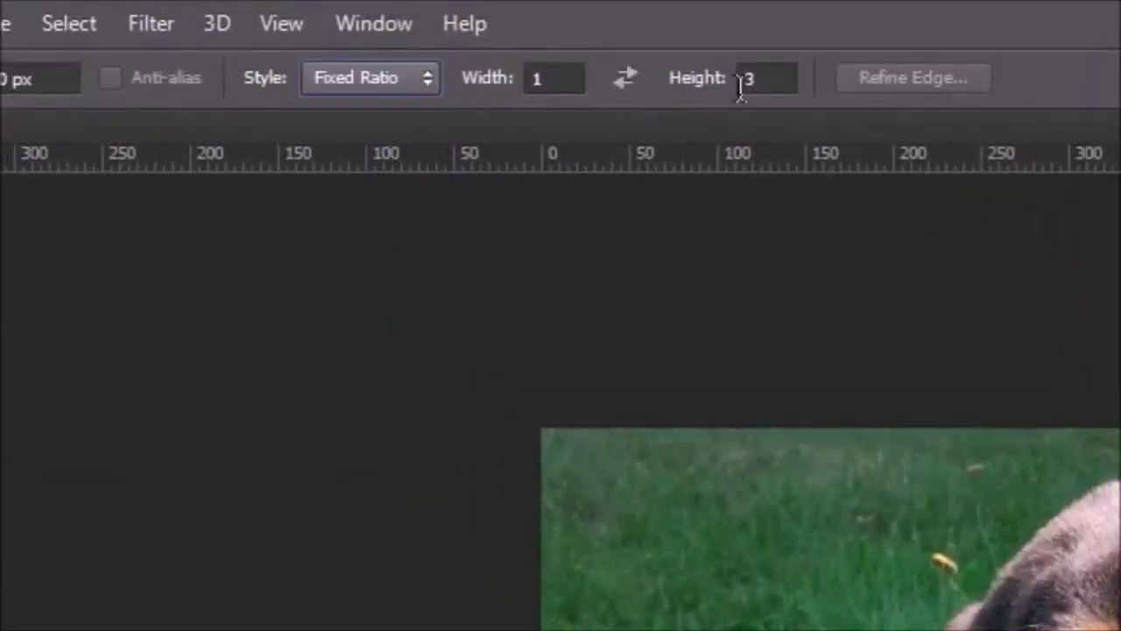
click(783, 85)
text(1)
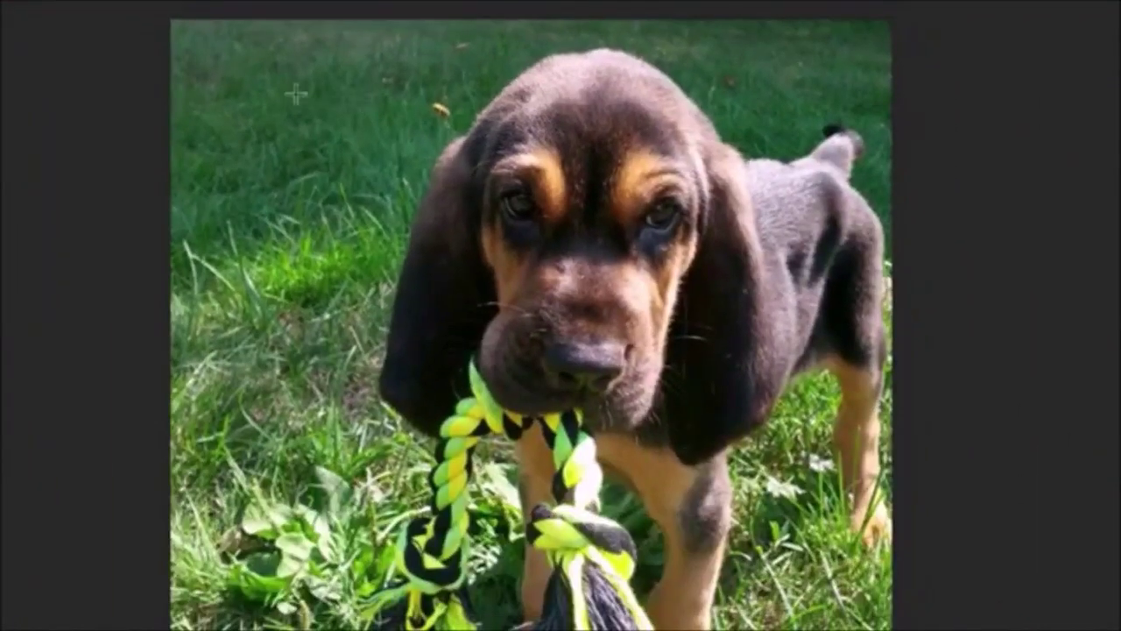
drag(260, 74, 614, 523)
drag(616, 429, 748, 560)
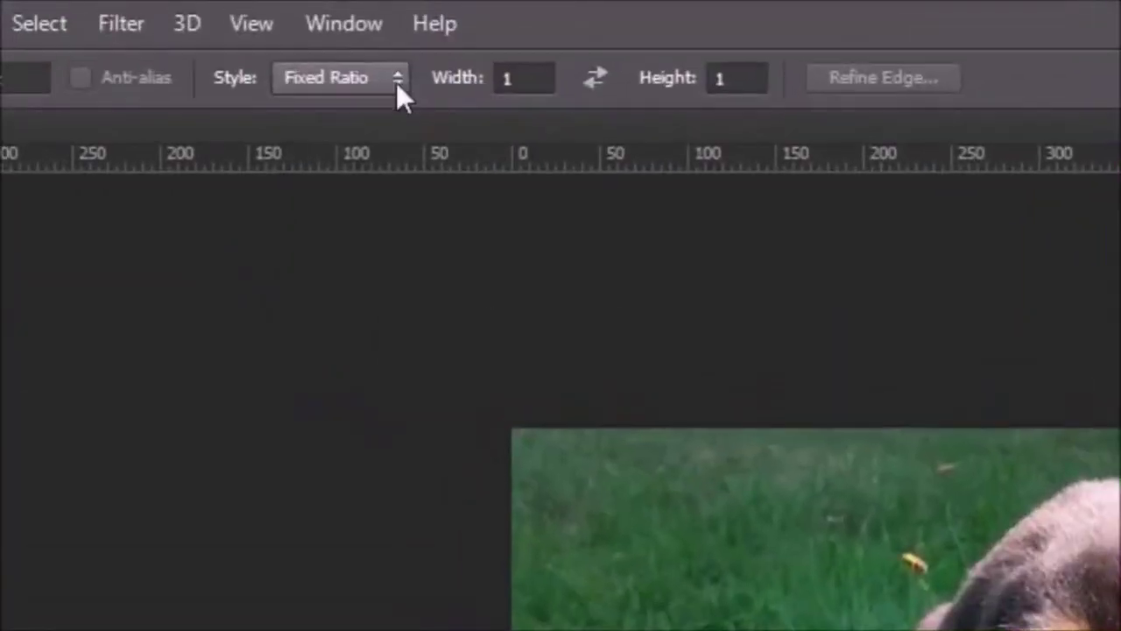
click(394, 85)
click(329, 171)
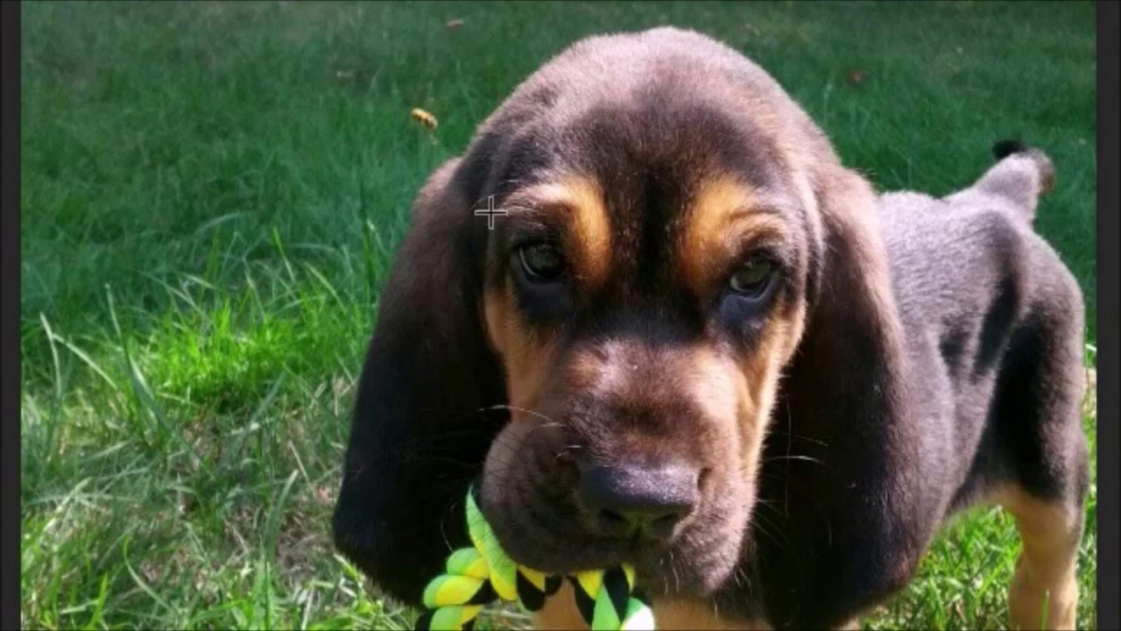
- Place 64 px squares on both eyes, then return to Normal style and select the head and muzzle
click(491, 212)
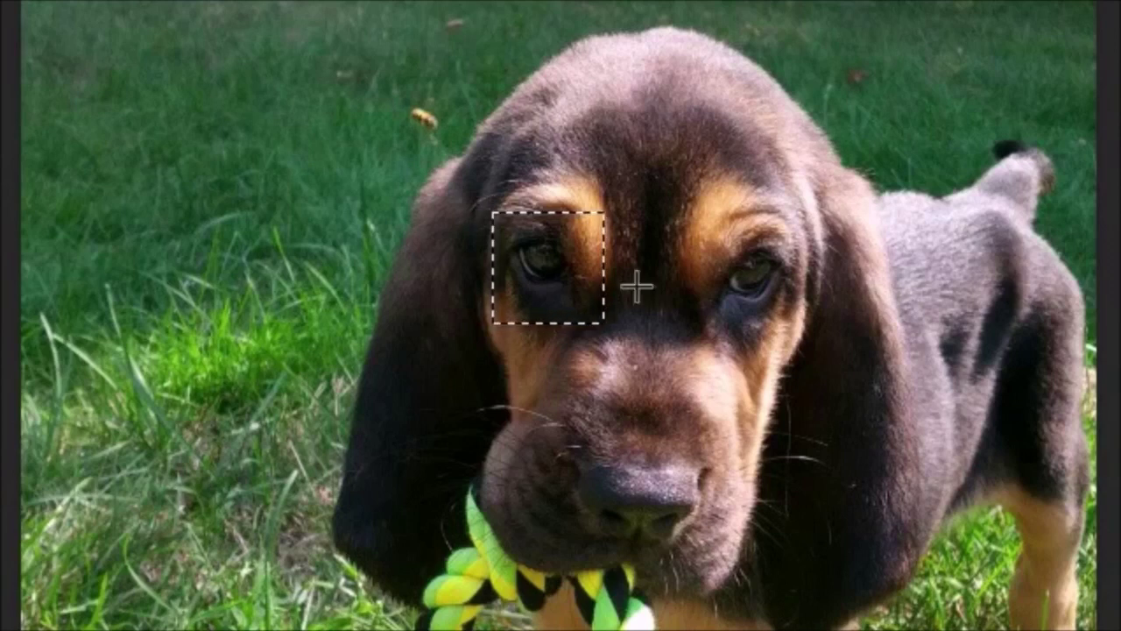
click(713, 228)
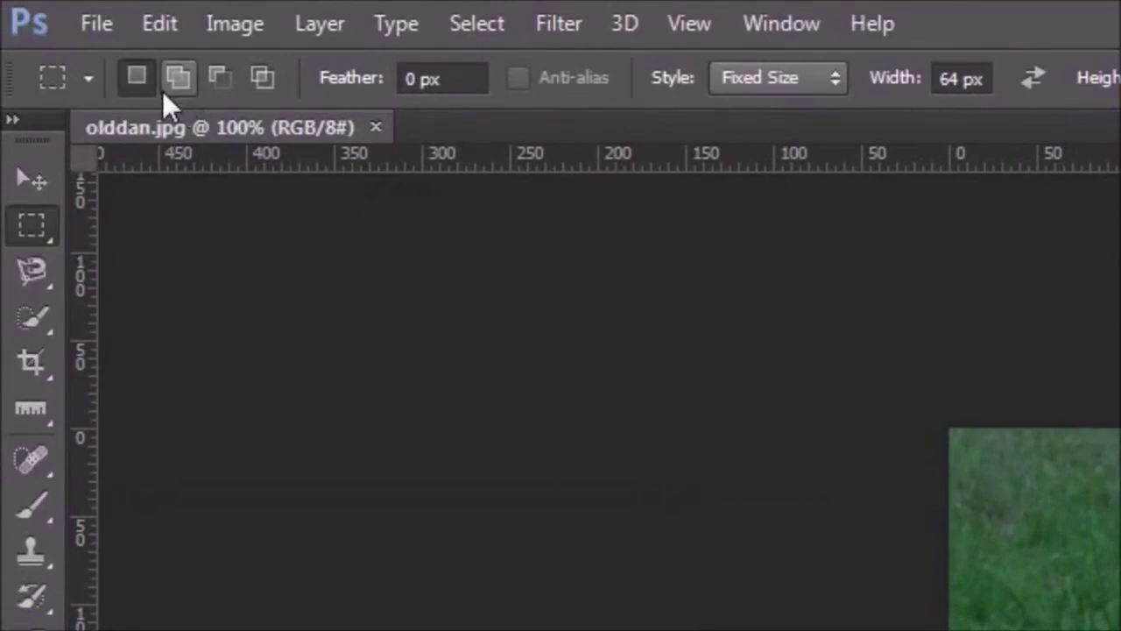
click(809, 81)
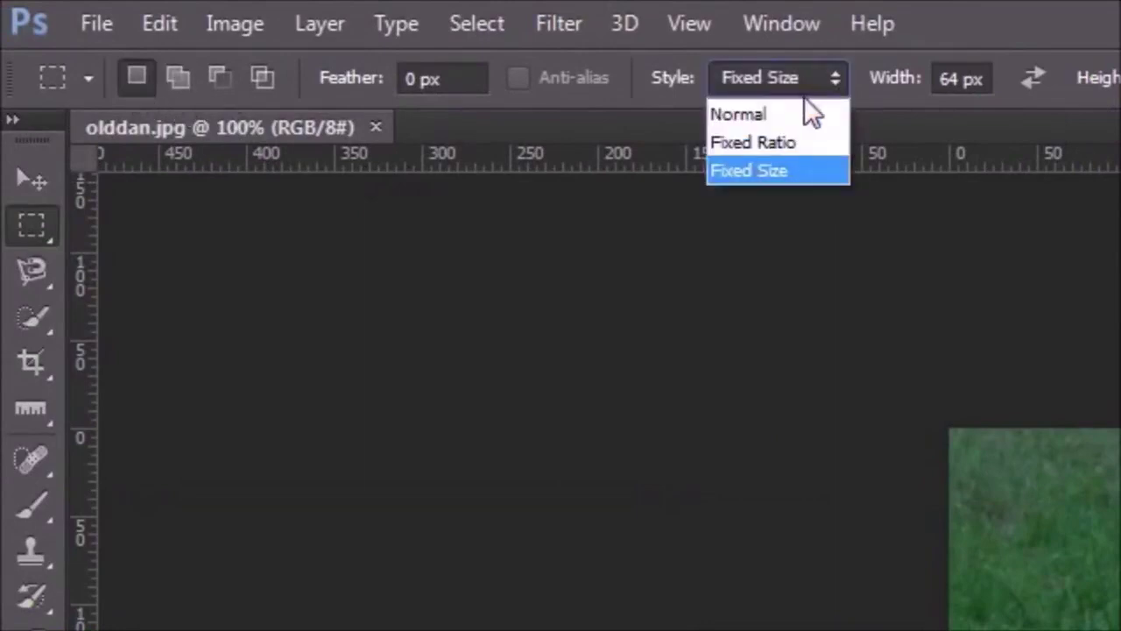
click(779, 109)
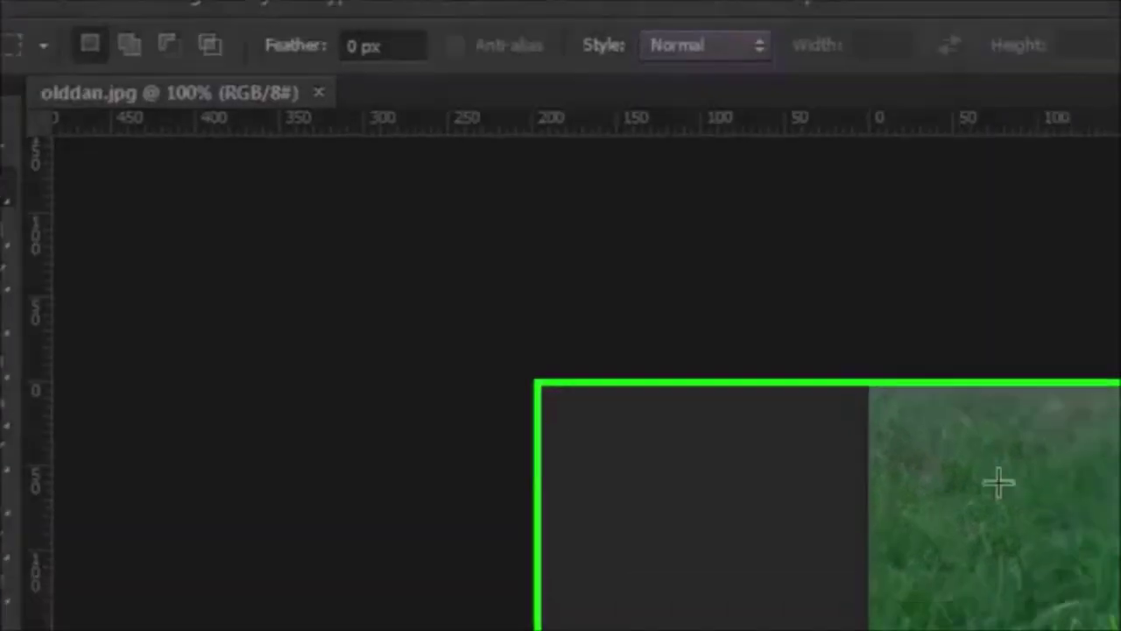
drag(1085, 528, 1120, 630)
drag(654, 394, 755, 326)
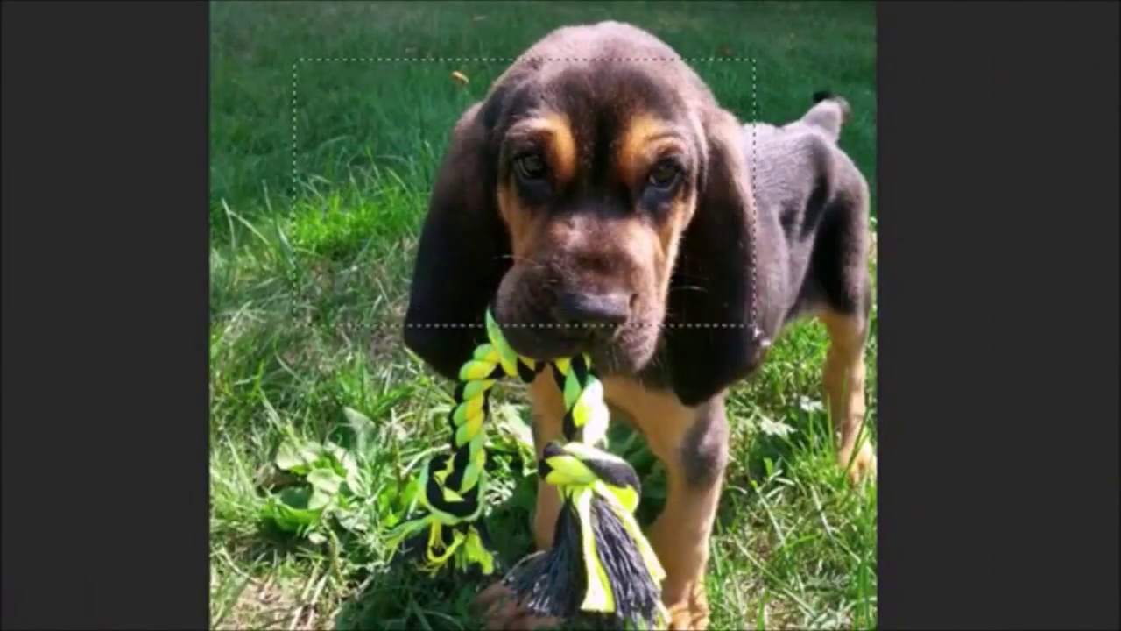